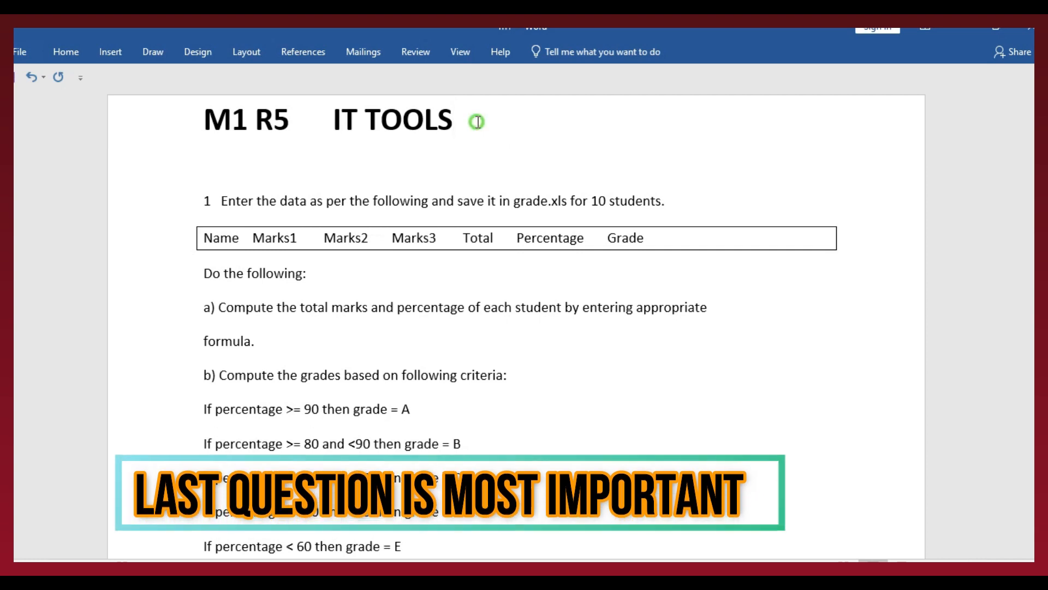
Look through the practical questions in the M1 R5 IT TOOLS document, then return to its beginning
left_click(474, 127)
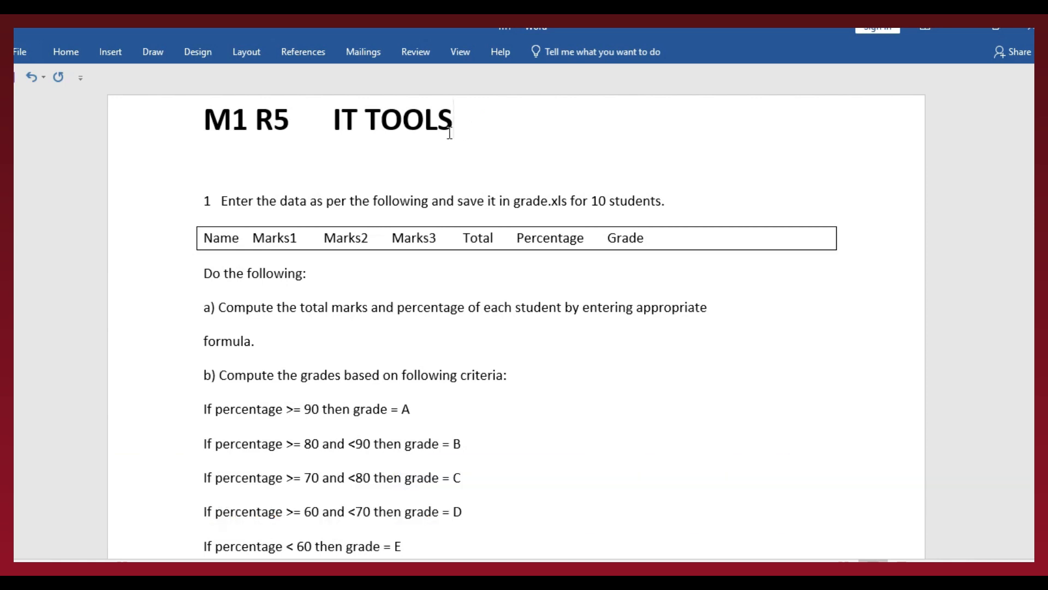
left_click_drag(264, 117, 475, 127)
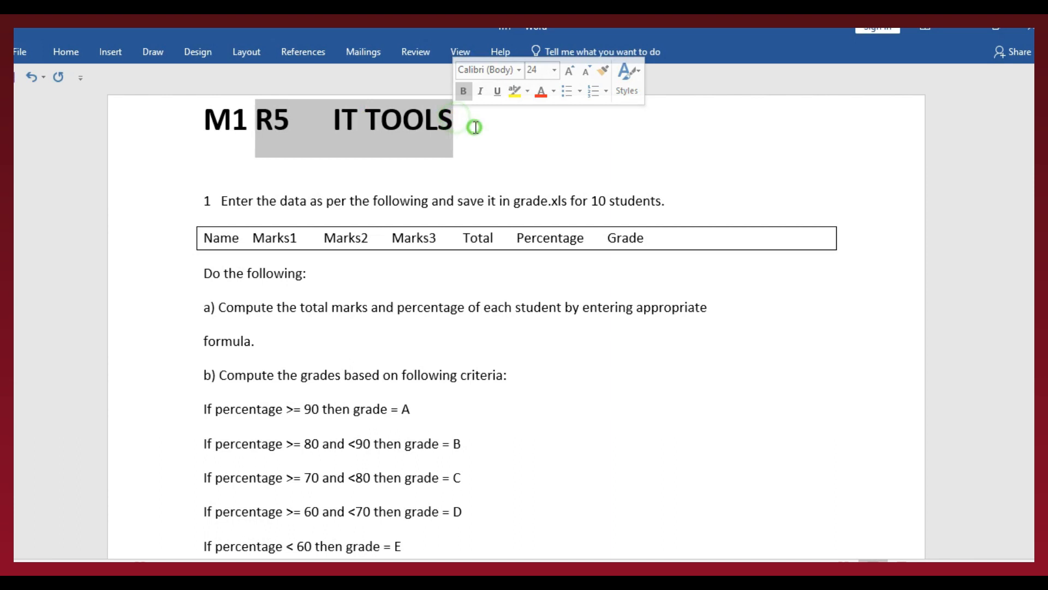
left_click(475, 128)
scroll(450, 273, "down", 5)
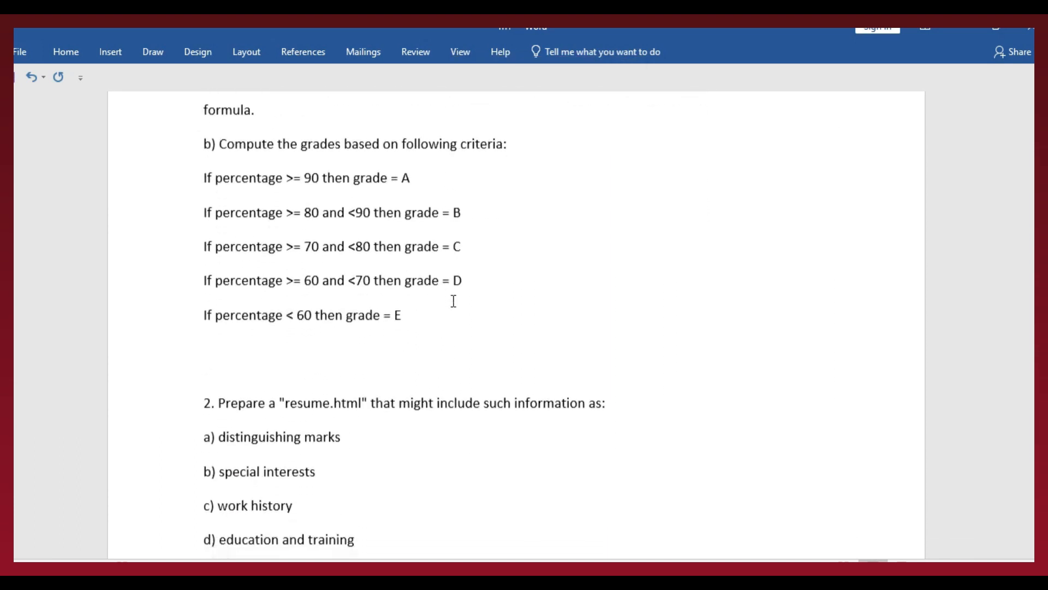
scroll(453, 323, "down", 2)
scroll(453, 323, "up", 7)
scroll(454, 323, "up", 1)
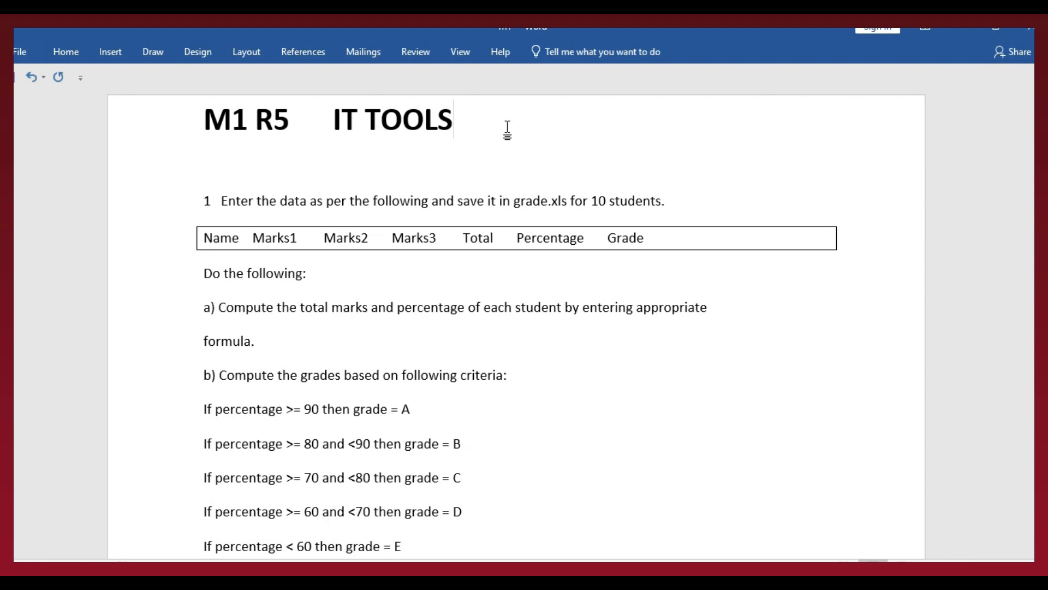
scroll(504, 150, "down", 3)
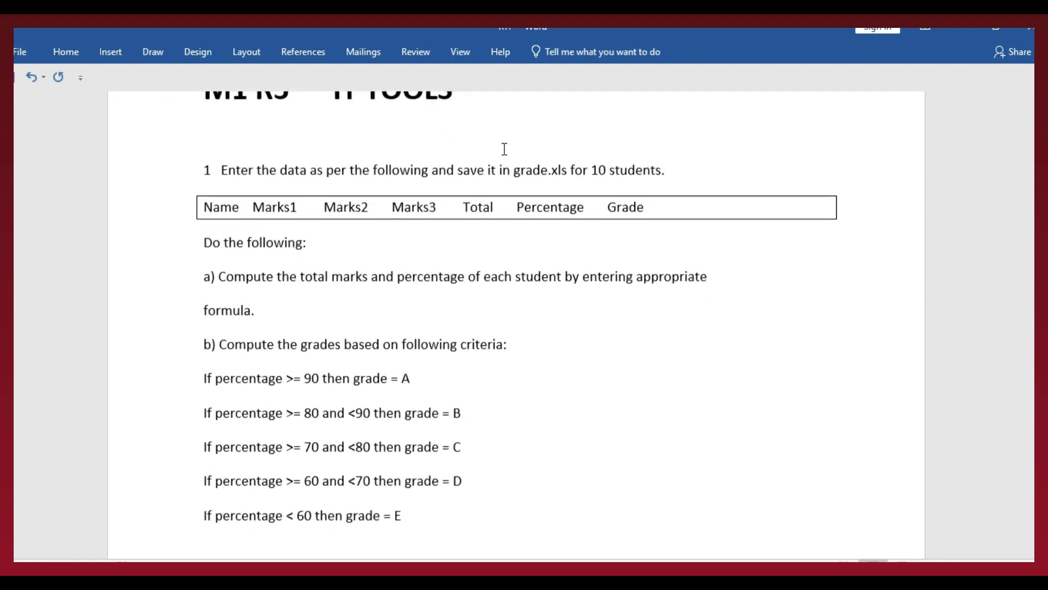
scroll(500, 150, "up", 3)
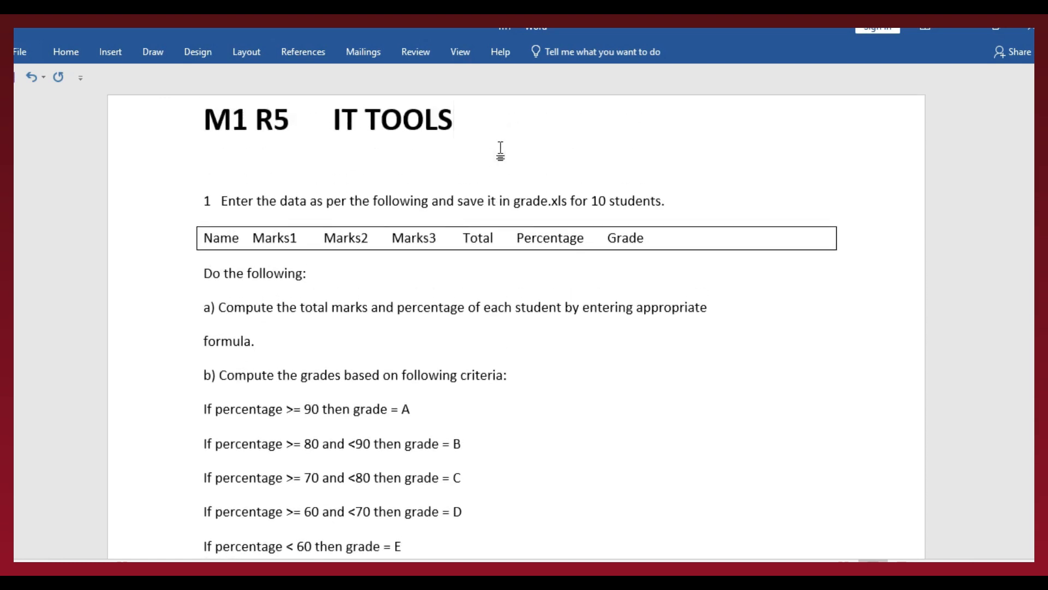
scroll(500, 150, "down", 2)
scroll(500, 151, "up", 2)
scroll(496, 158, "down", 15)
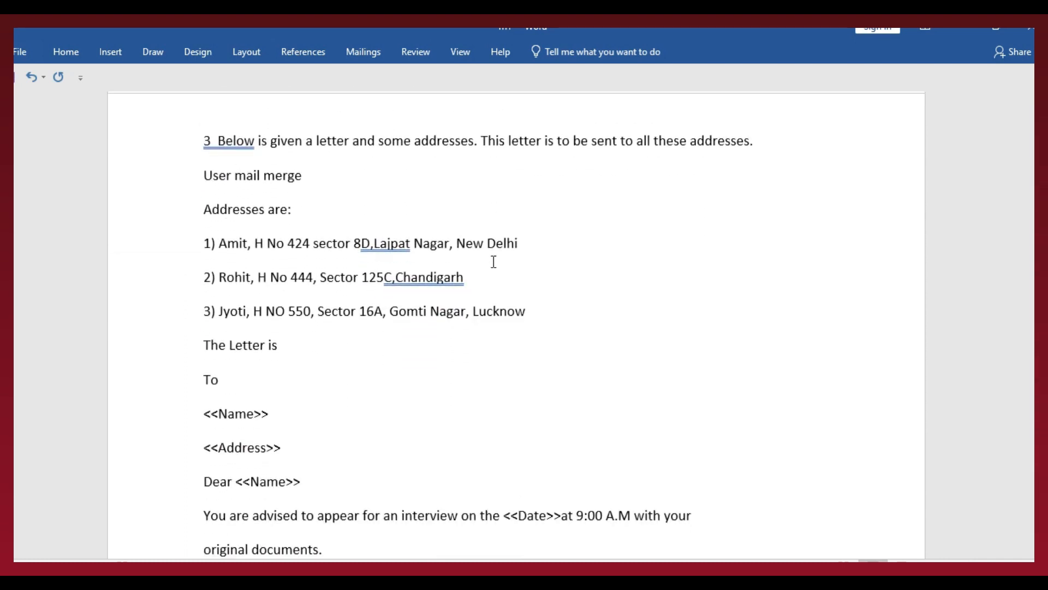
scroll(494, 262, "down", 6)
scroll(493, 261, "down", 8)
scroll(494, 262, "down", 4)
scroll(493, 262, "up", 6)
scroll(494, 261, "up", 15)
scroll(492, 261, "up", 17)
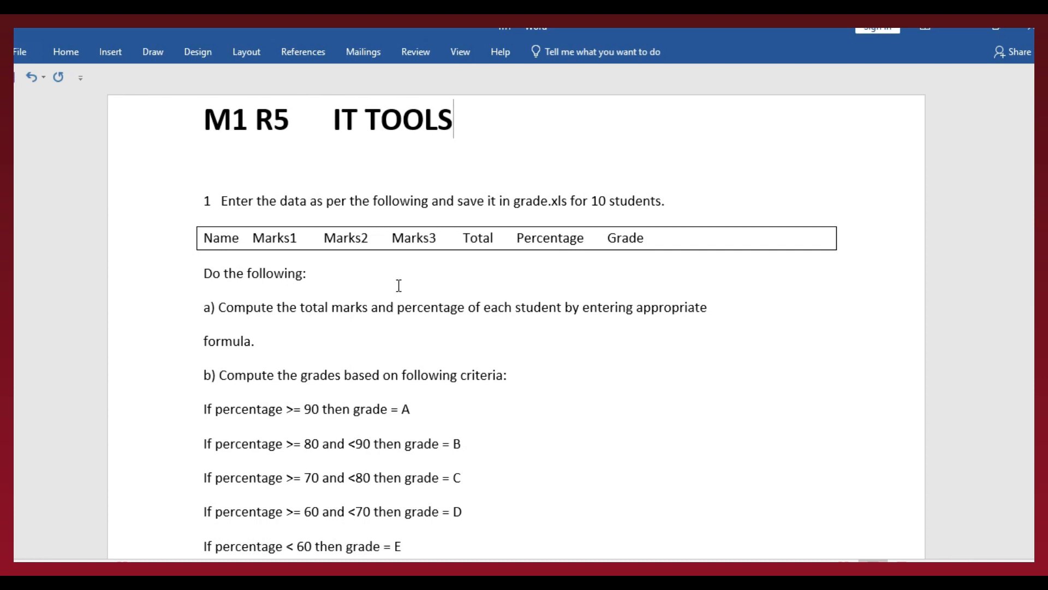
Examine question 1, including the required file name, the number of students and the column headings in the boxed row
left_click_drag(212, 201, 609, 206)
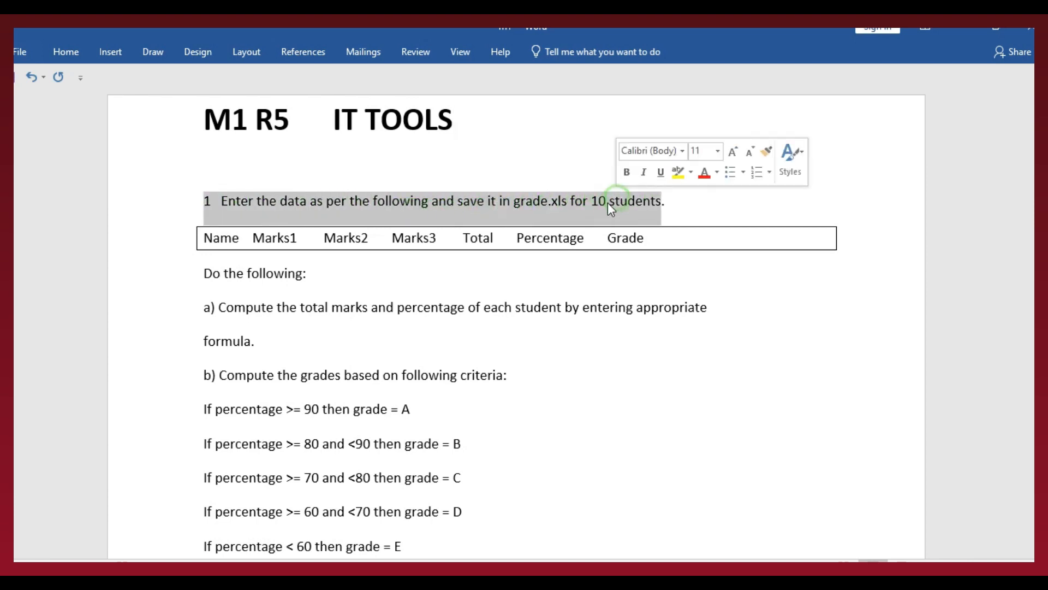
left_click(675, 203)
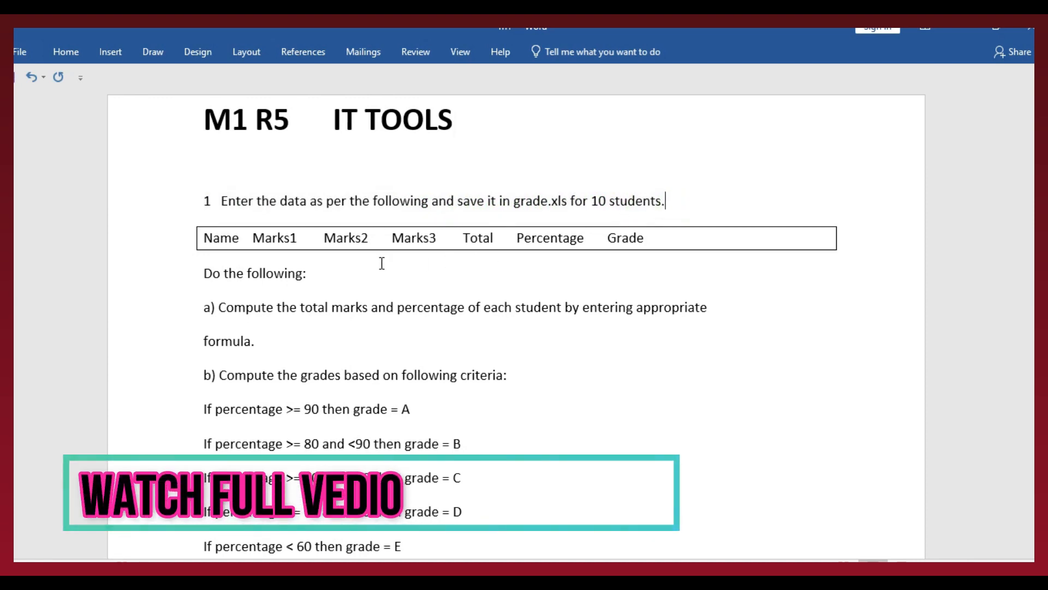
left_click_drag(515, 200, 554, 200)
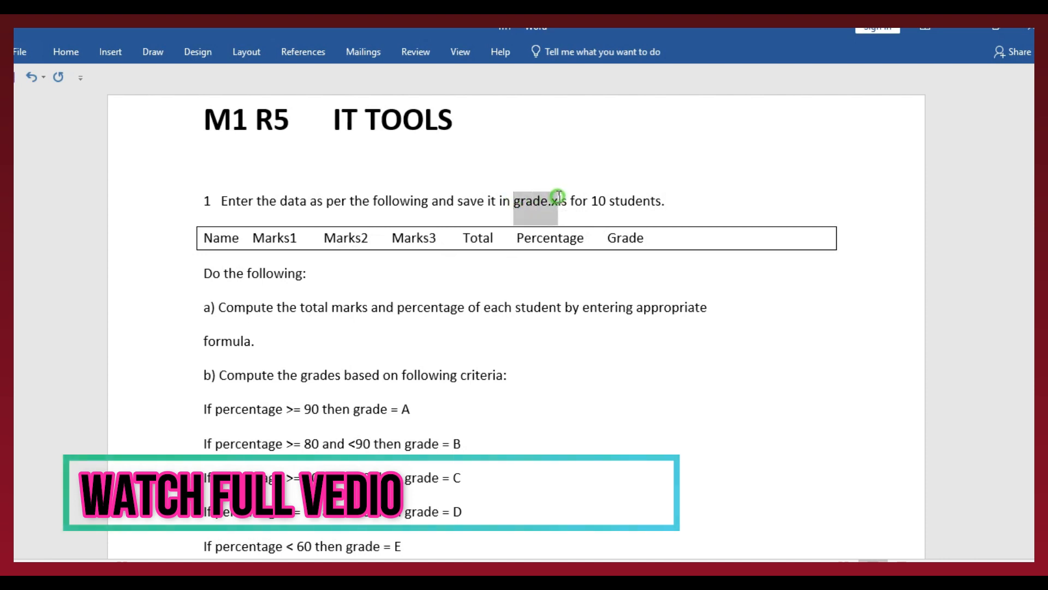
left_click(676, 199)
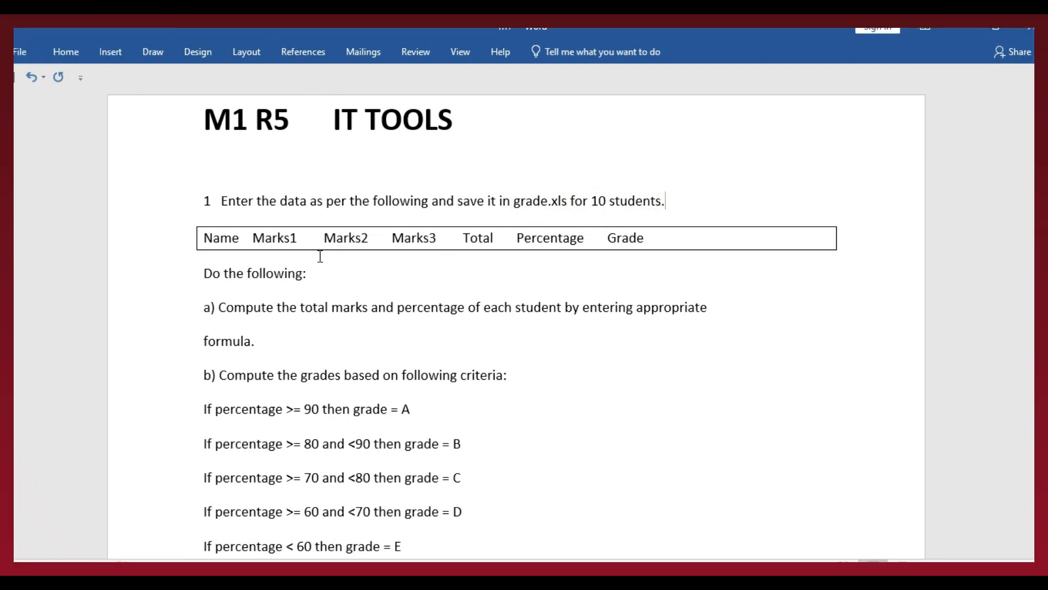
left_click(225, 240)
left_click(230, 241)
left_click(271, 239)
left_click(347, 240)
left_click(404, 241)
left_click(488, 240)
left_click(551, 240)
Switch to LibreOffice Calc and enter the headings "name" in B3 and "Mark 1" in C3, above the student list
left_click(672, 580)
left_click(129, 189)
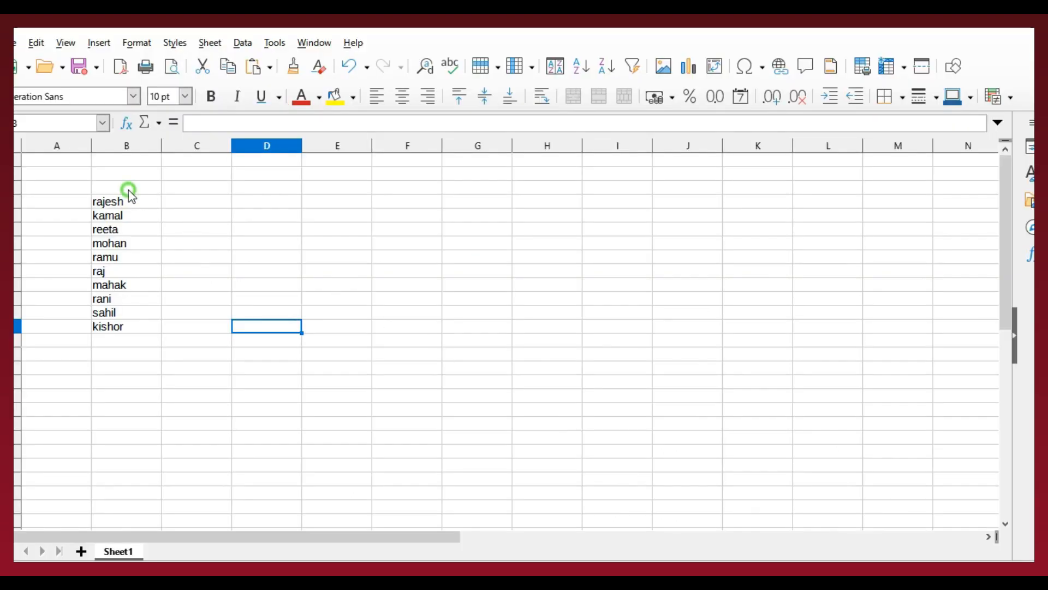
type("name")
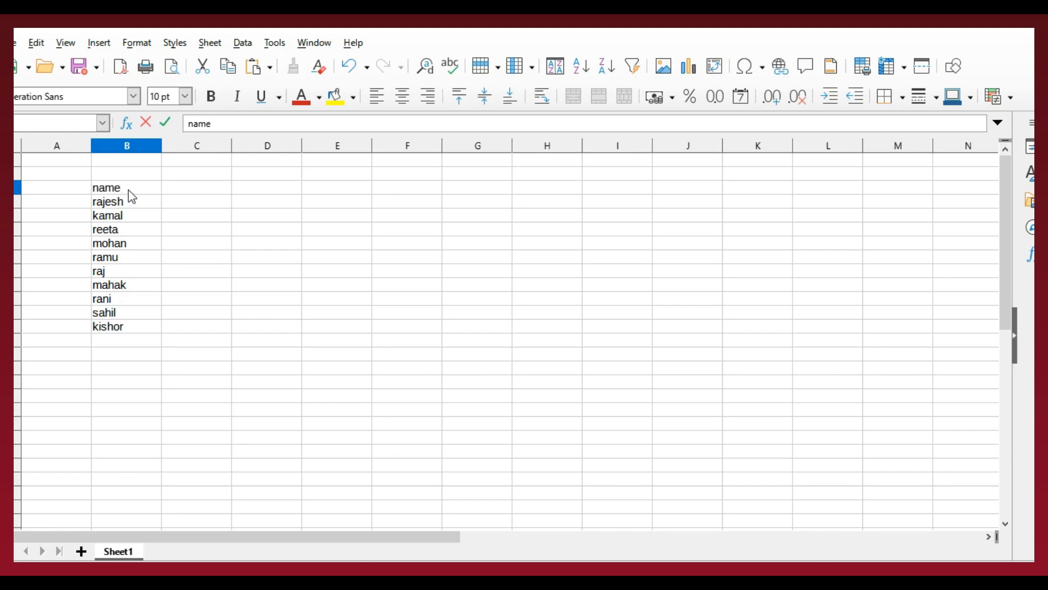
key("Tab")
type("m")
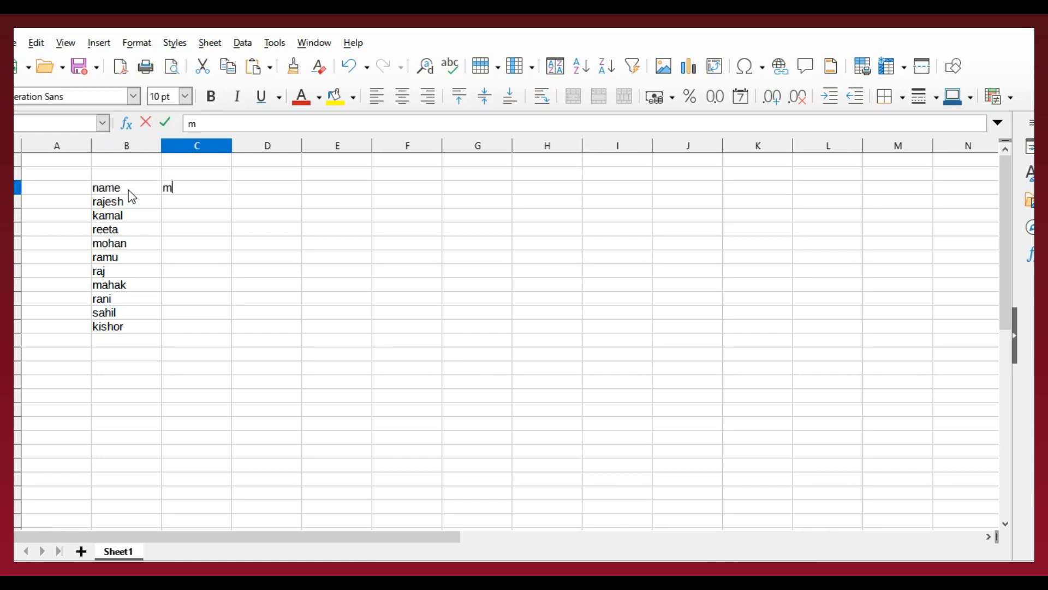
type("ark 1")
left_click(192, 214)
Copy the "Mark 1" heading from C3 into D3 and E3
left_click(192, 187)
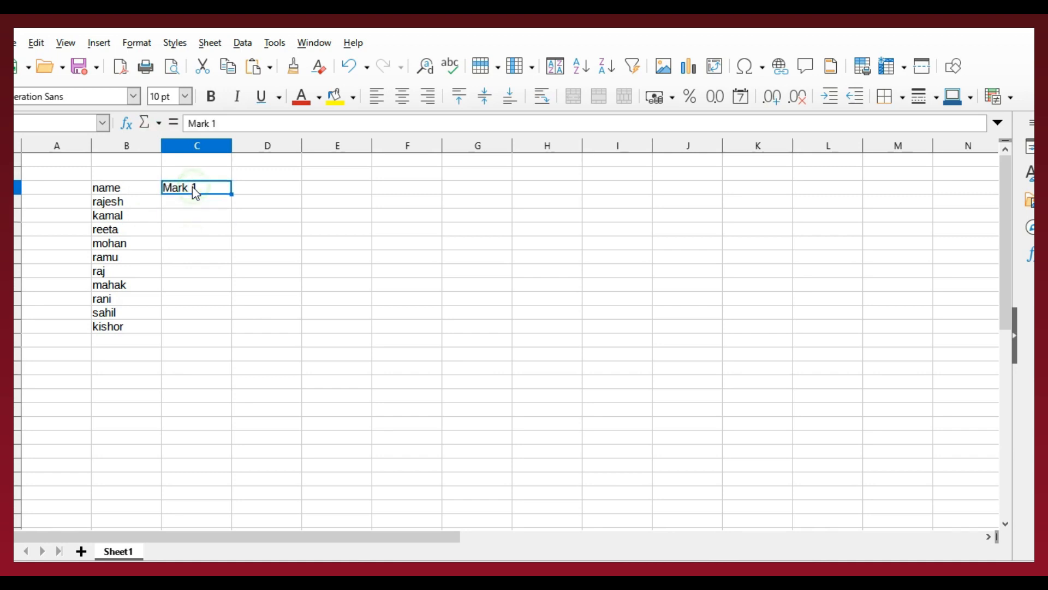
key("ctrl+c")
left_click(264, 186)
key("ctrl+v")
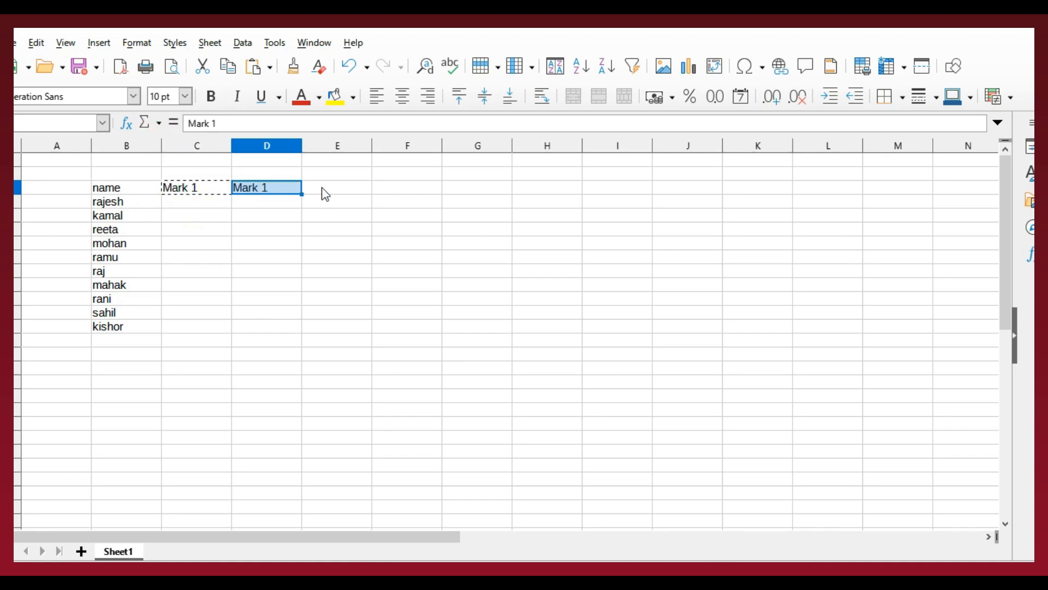
left_click(325, 188)
key("ctrl+v")
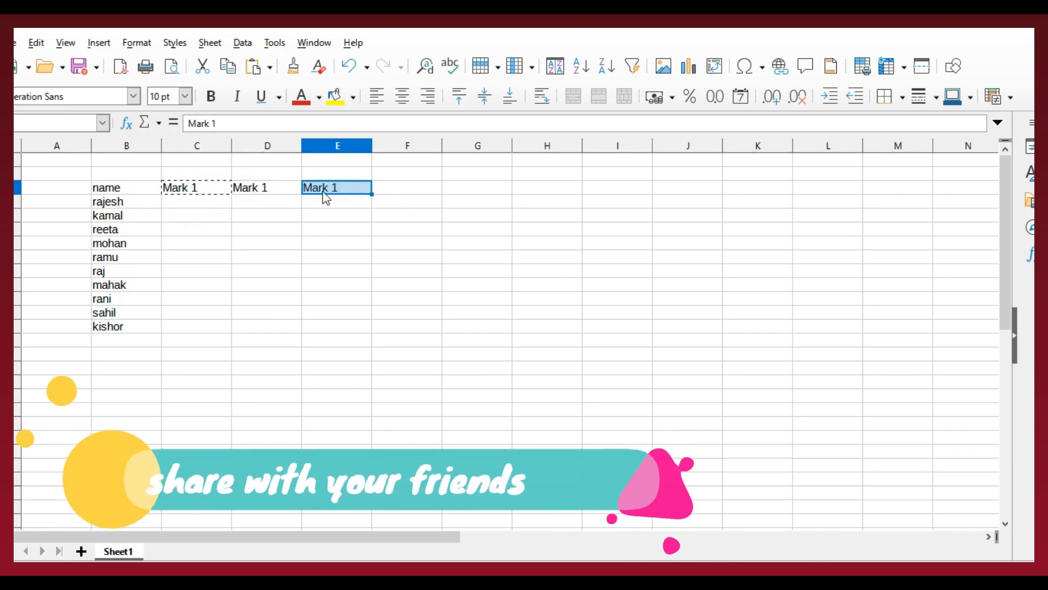
Change the copied headings to "Mark 2" in D3 and "Mark 3" in E3
left_click(299, 188)
double_click(299, 188)
key("BackSpace")
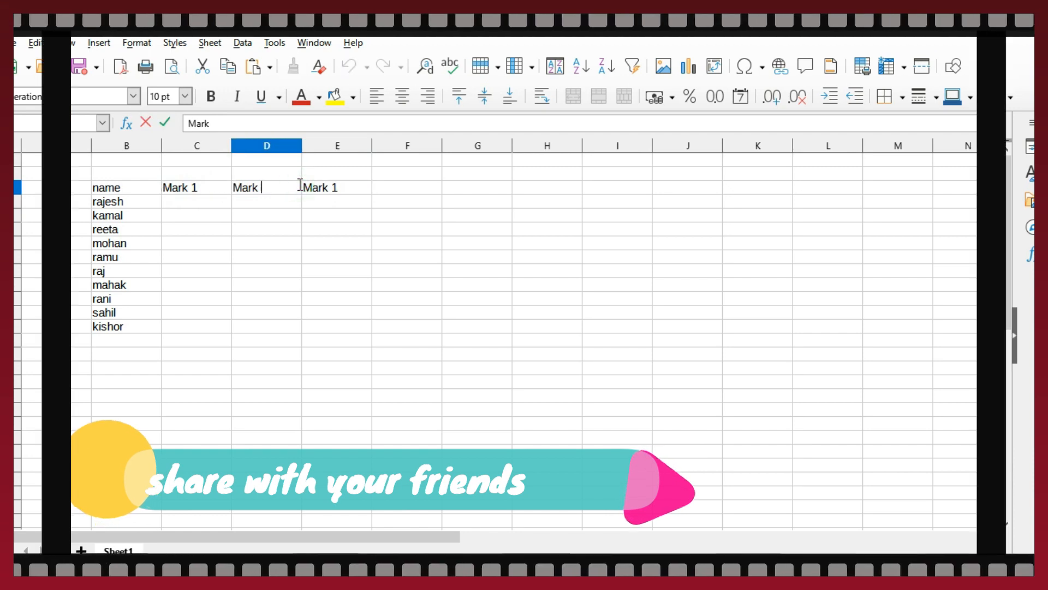
type("2")
double_click(344, 187)
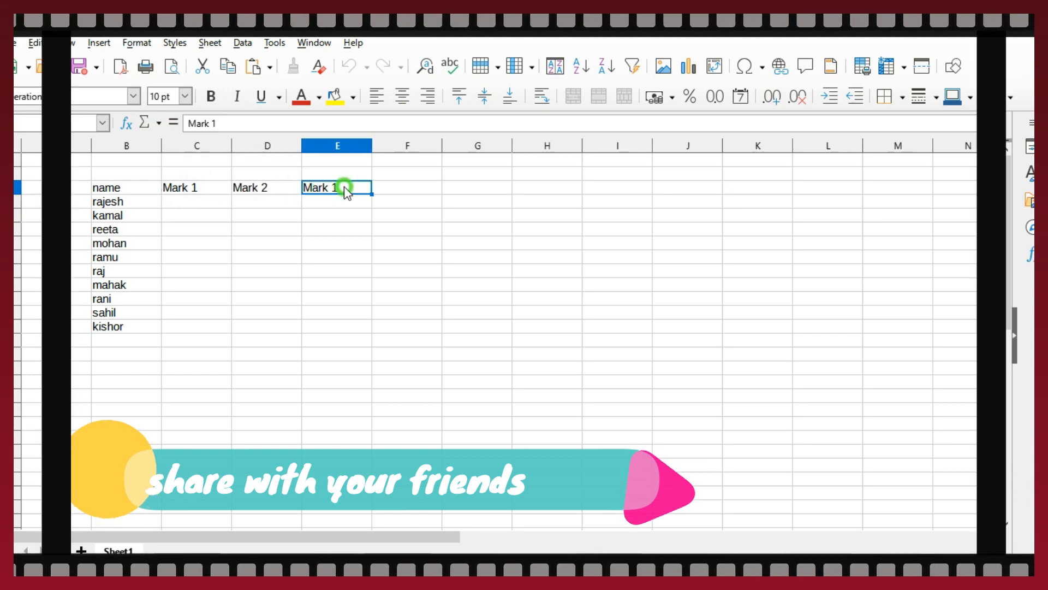
key("BackSpace")
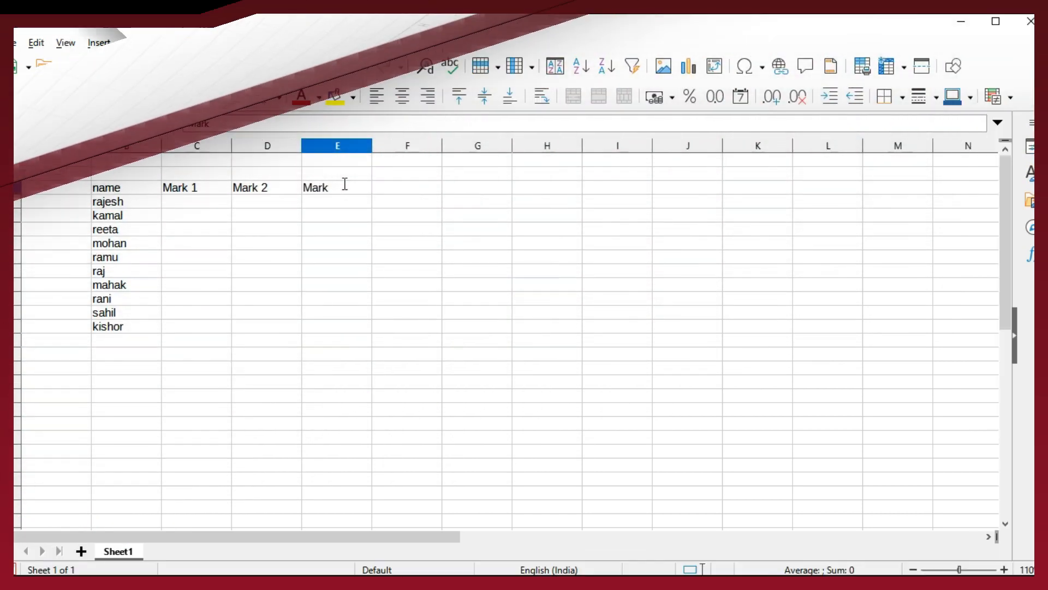
type("3")
key("Tab")
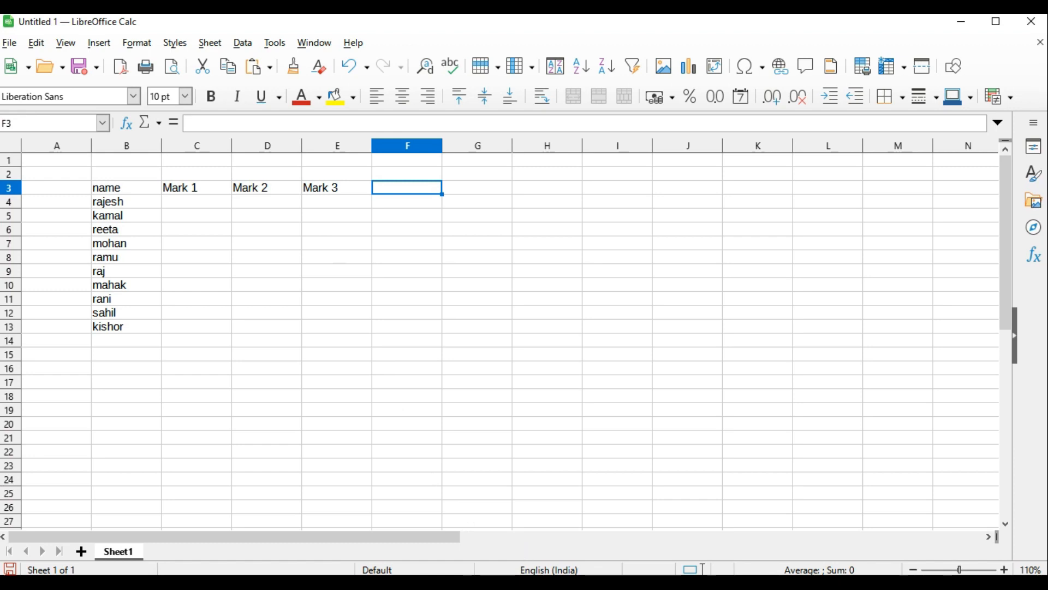
Check the required columns in the Word question, then enter the headings "total" in F3 and "percentage" in G3 of the Calc sheet
key("alt+Tab")
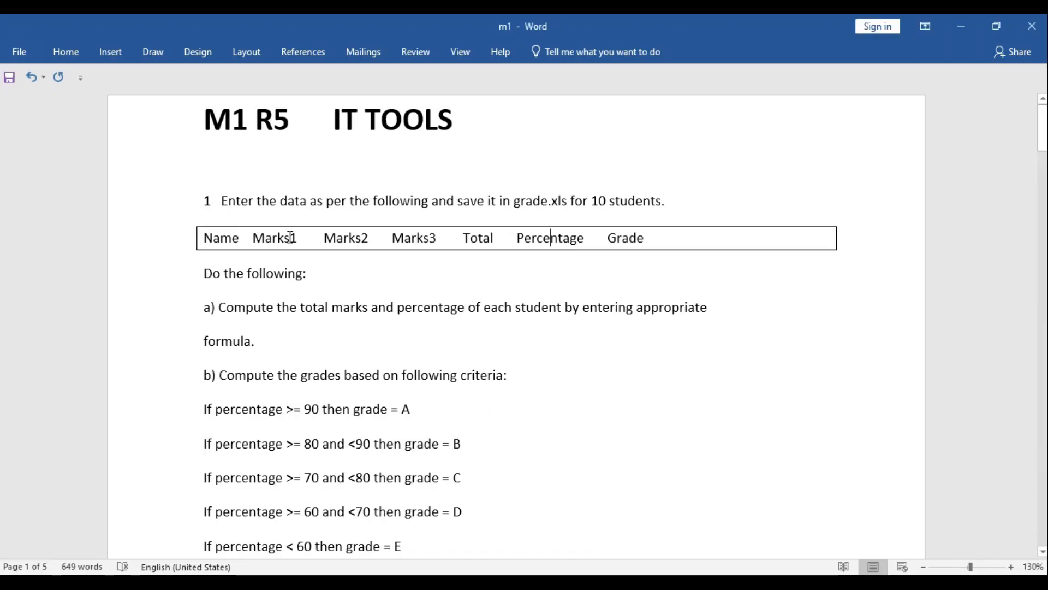
key("alt+Tab")
type("tota")
key("Tab")
type("percentage")
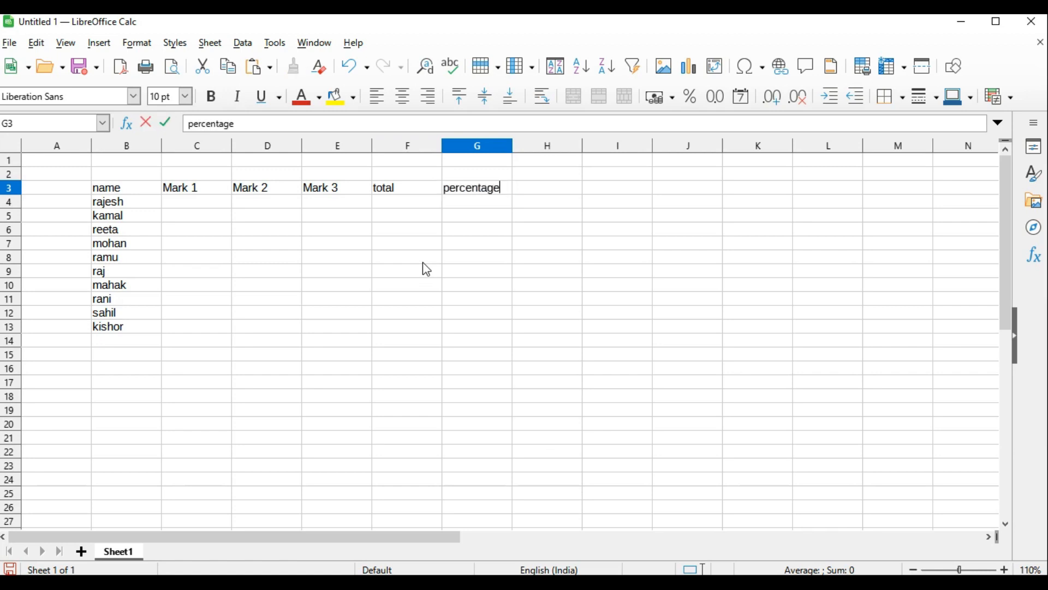
key("Tab")
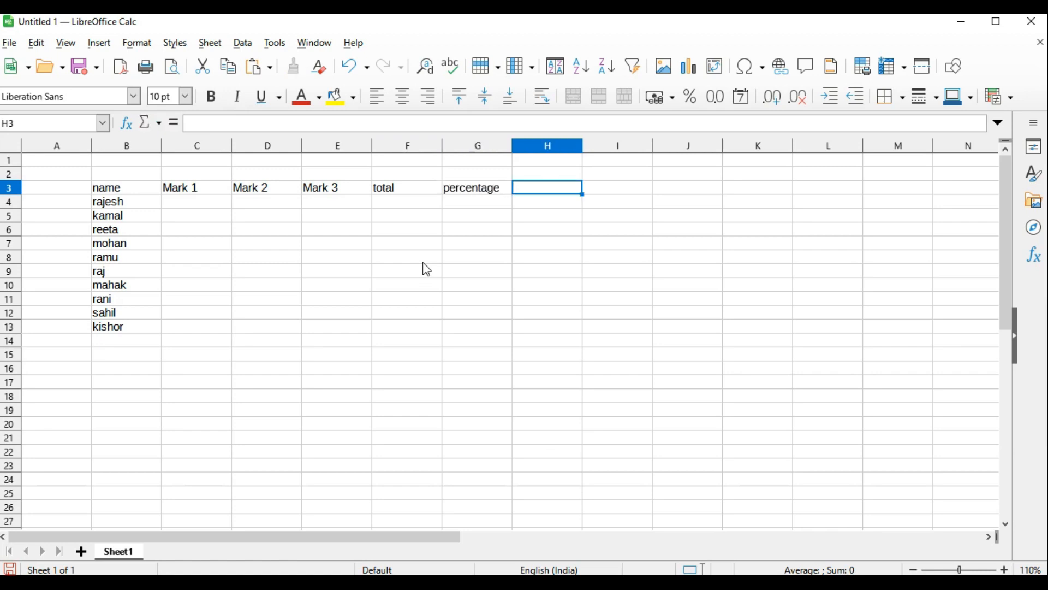
Enter the heading "grade" in H3, beside the percentage heading
type("grage")
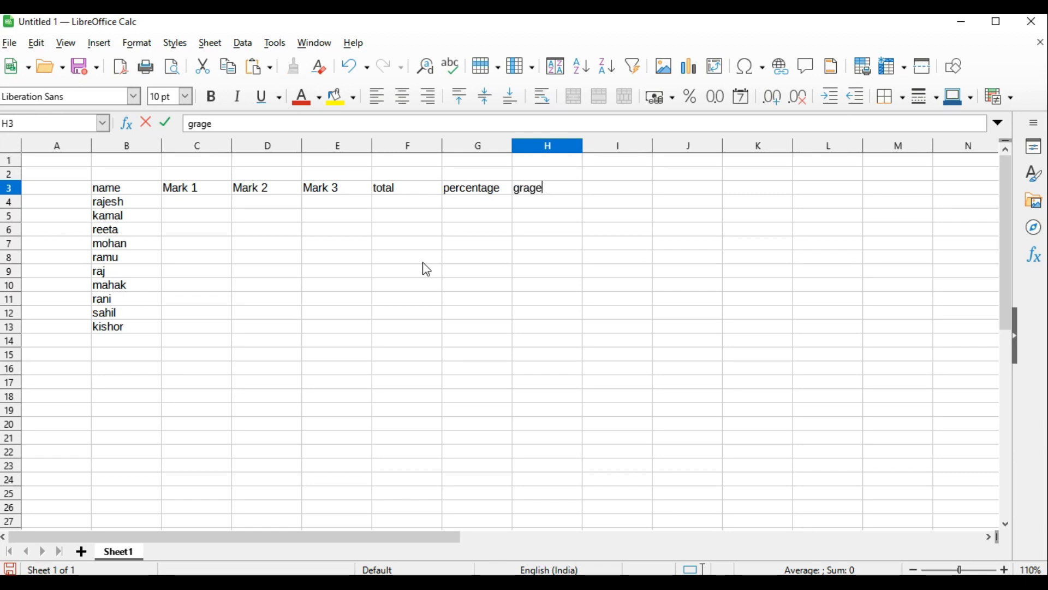
key("BackSpace")
key("BackSpace")
type("de")
key("Tab")
key("Return")
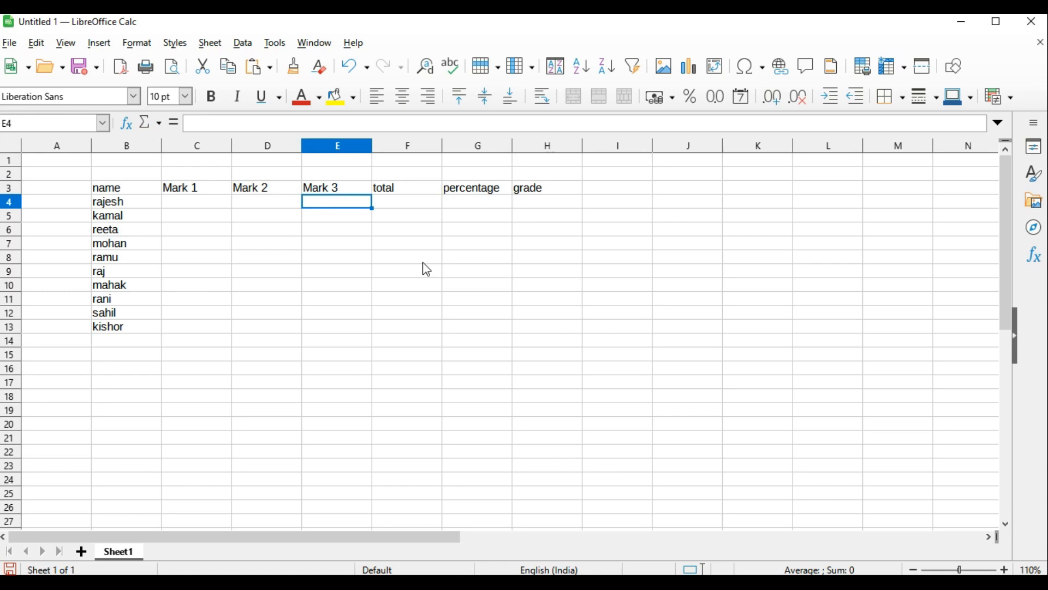
Add a serial number column with the heading "s.n" in A3 and the first number 1 in A4
left_click(81, 184)
type("s.n")
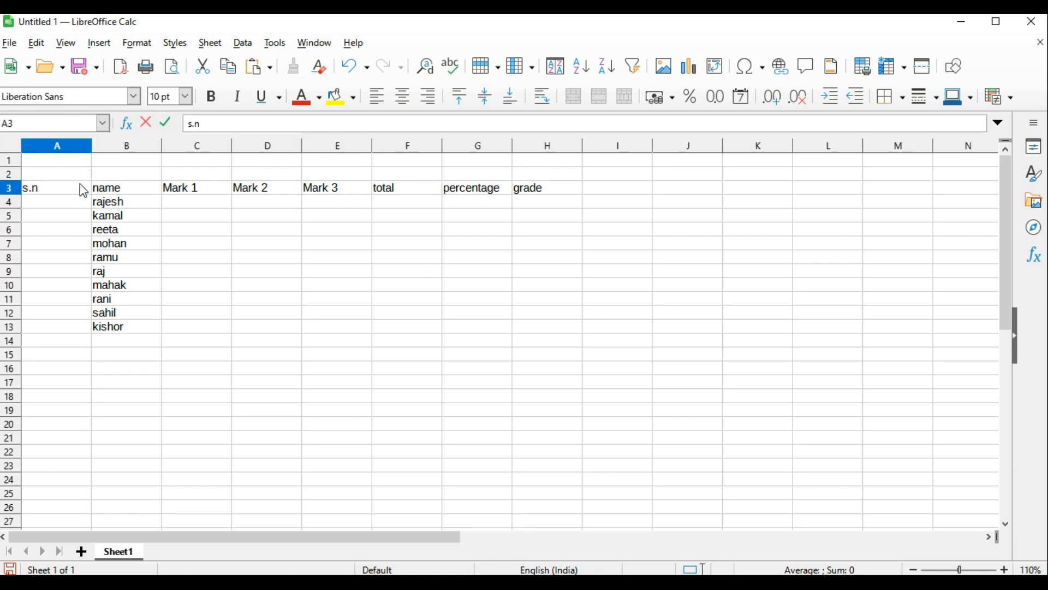
key("Return")
type("1")
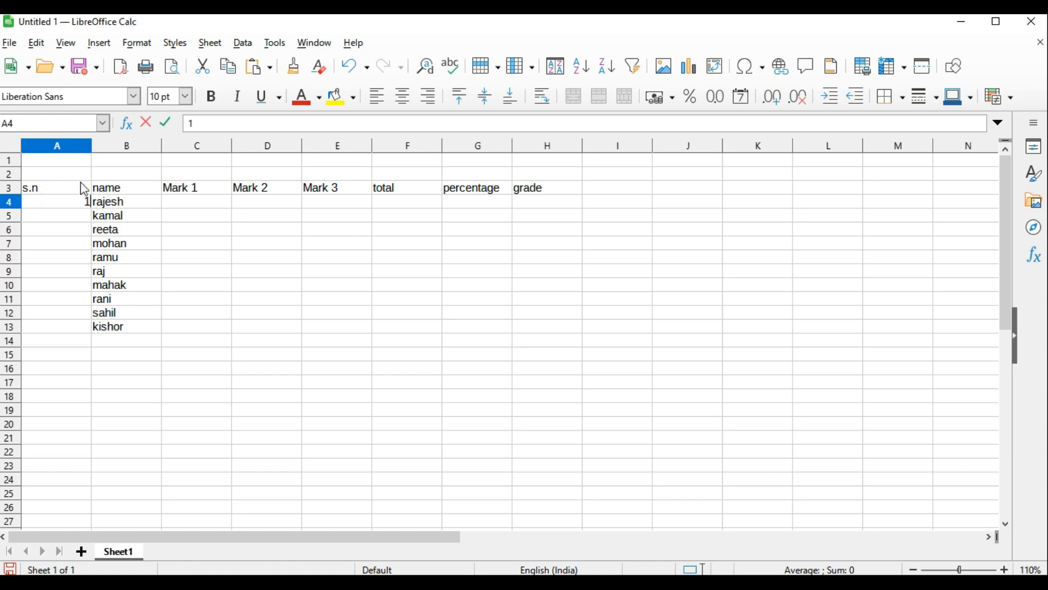
key("Return")
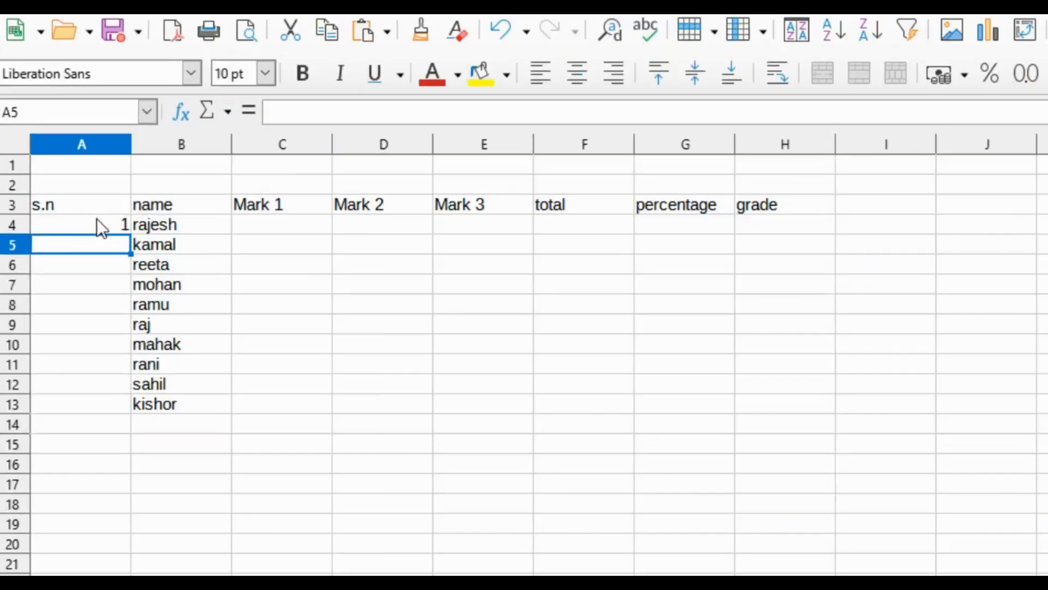
Fill the serial numbers from A4 down to A13 as a series from 1 to 10
left_click(96, 219)
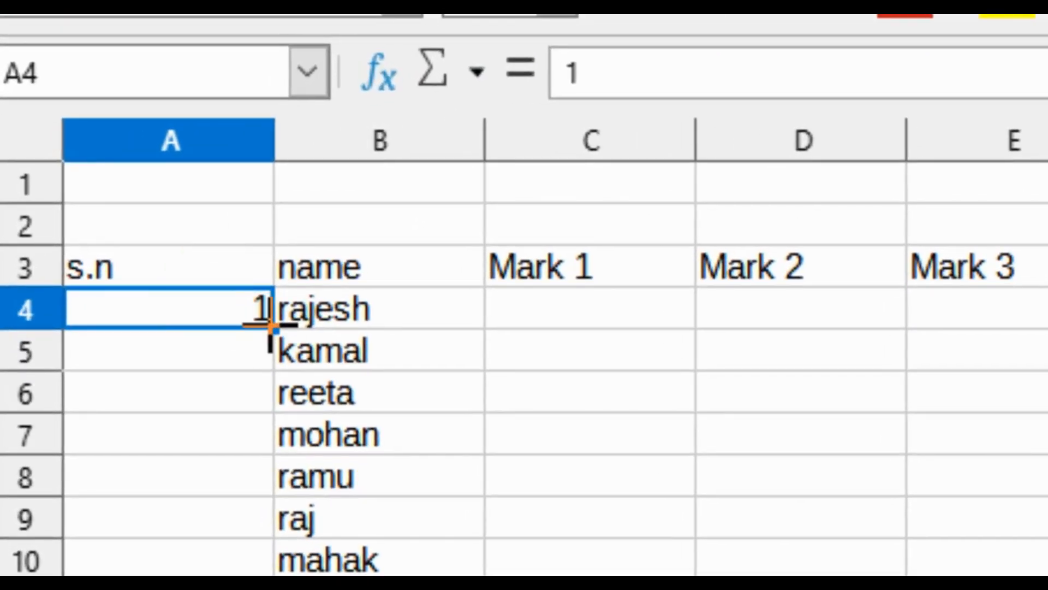
left_click(270, 327)
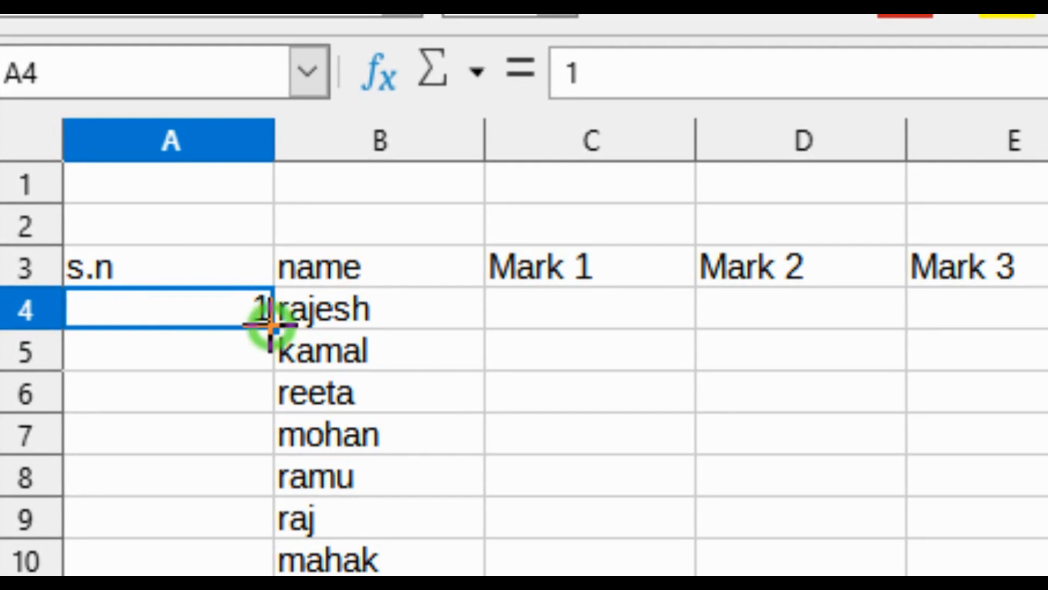
left_click_drag(270, 327, 276, 518)
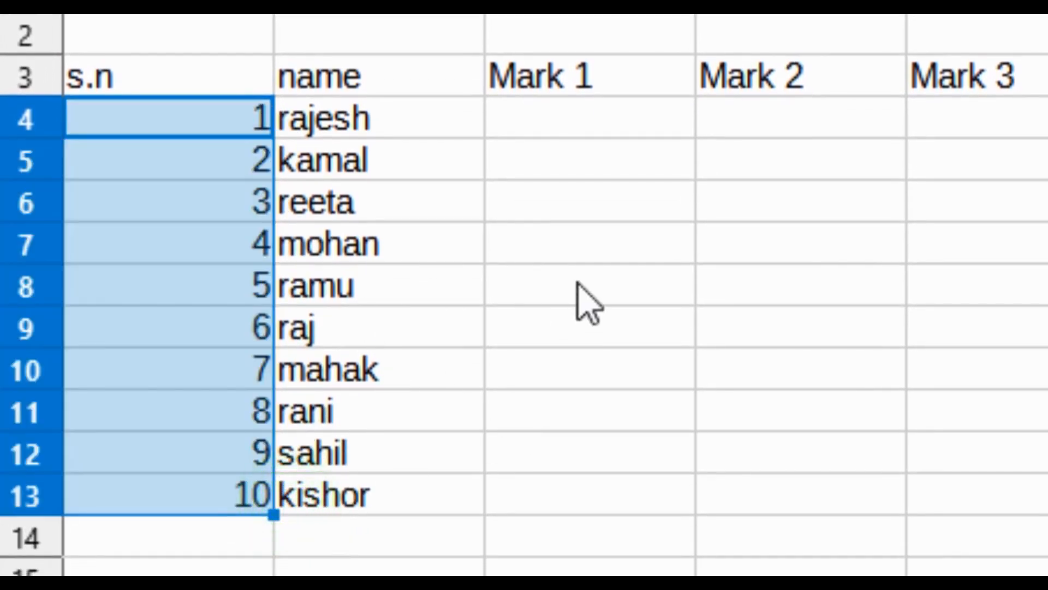
left_click(428, 261)
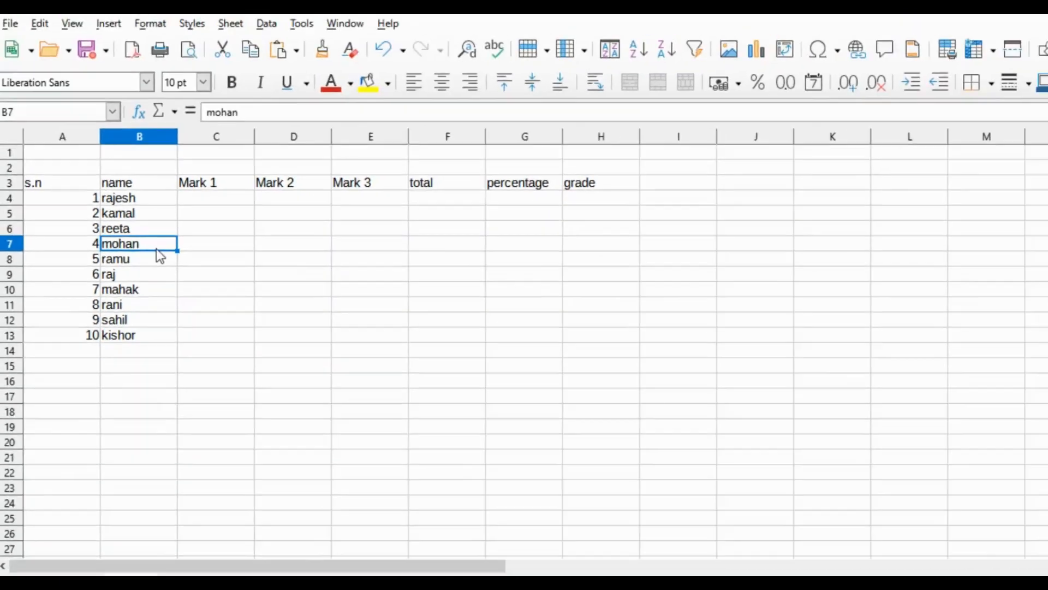
left_click(639, 218)
left_click(184, 203)
left_click(281, 203)
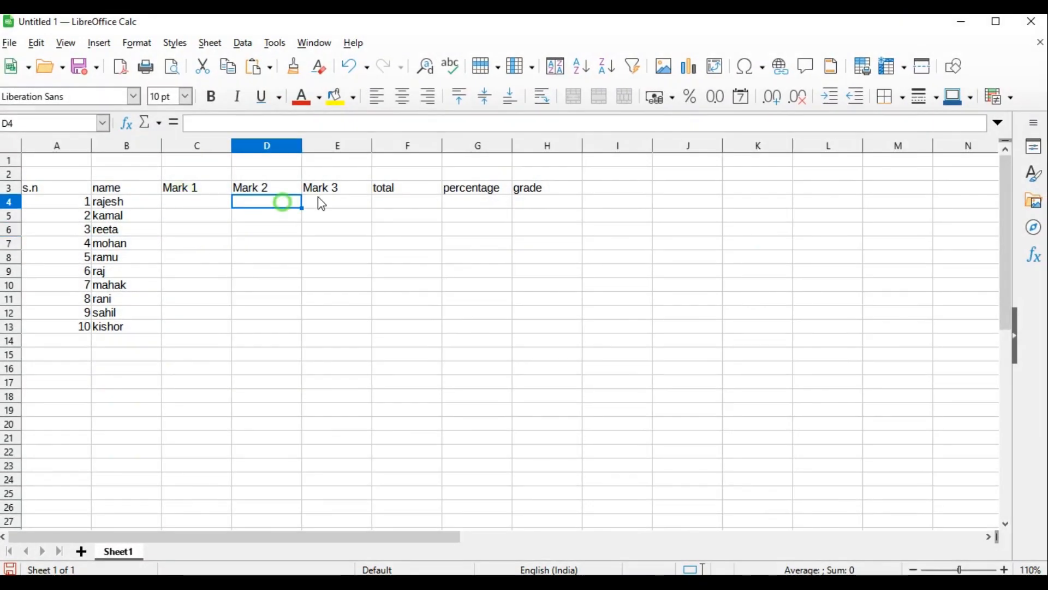
left_click(324, 201)
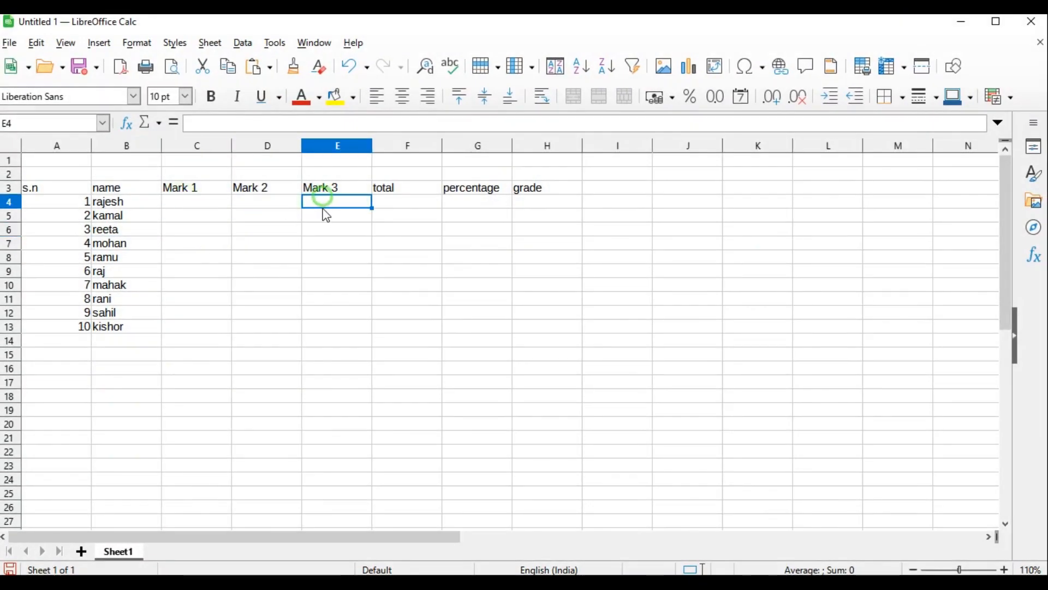
left_click(205, 199)
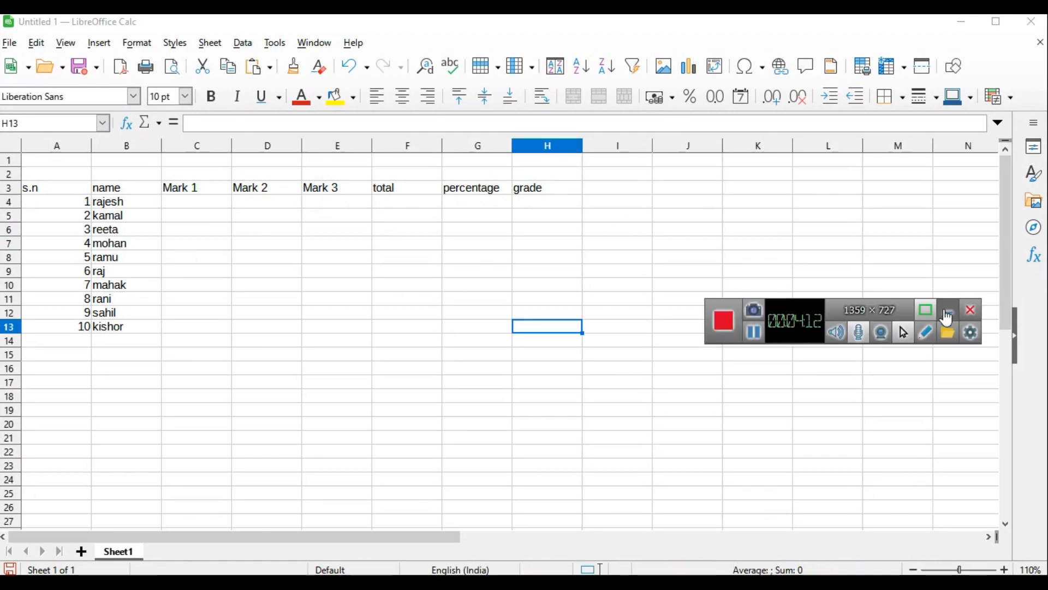
left_click(945, 309)
left_click(206, 206)
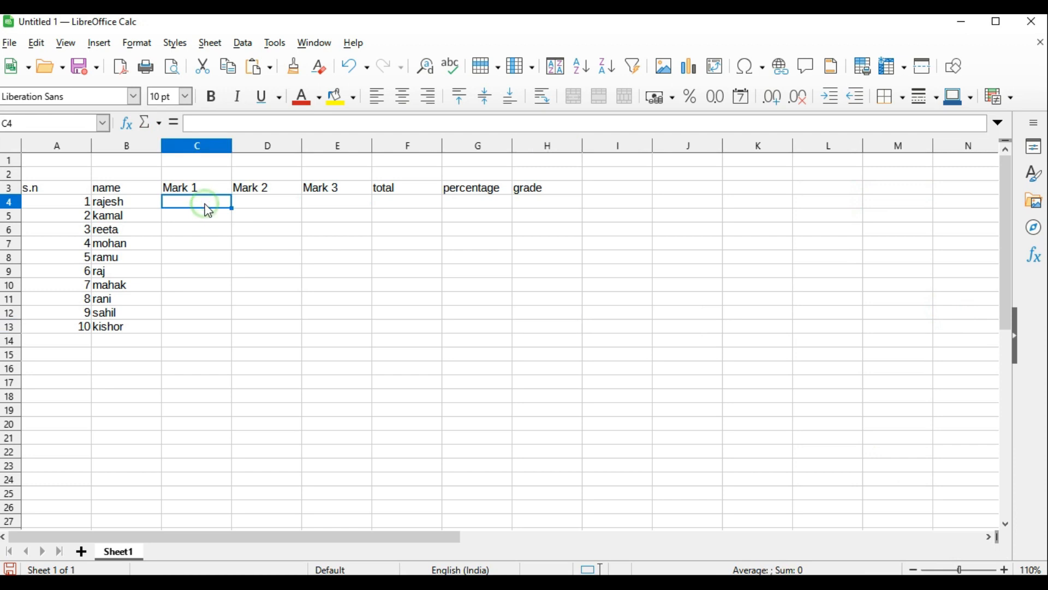
type("45")
key("Return")
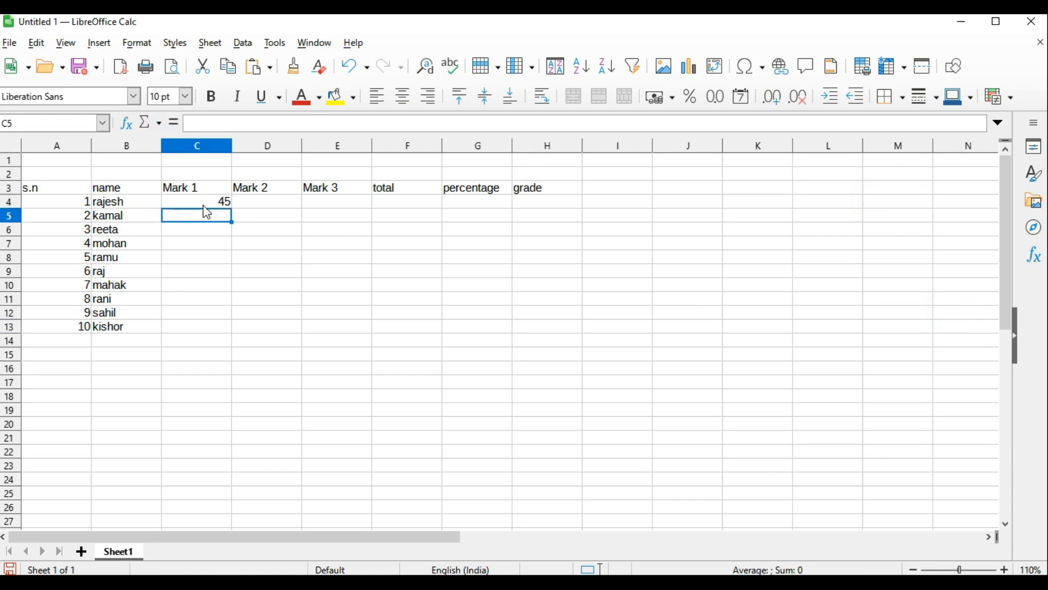
type("67")
key("Return")
type("90")
key("Return")
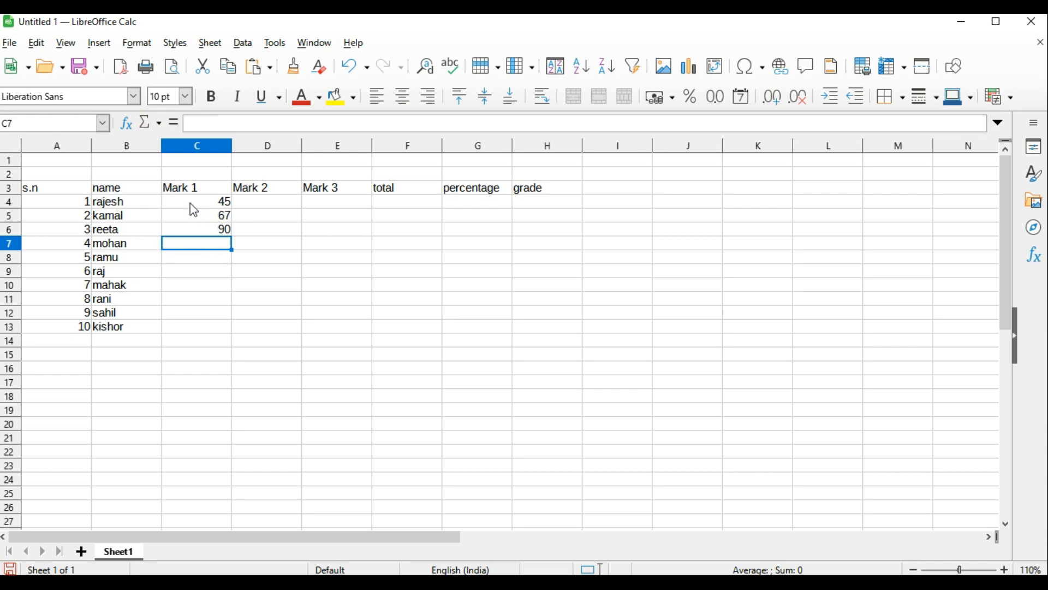
left_click_drag(190, 203, 189, 225)
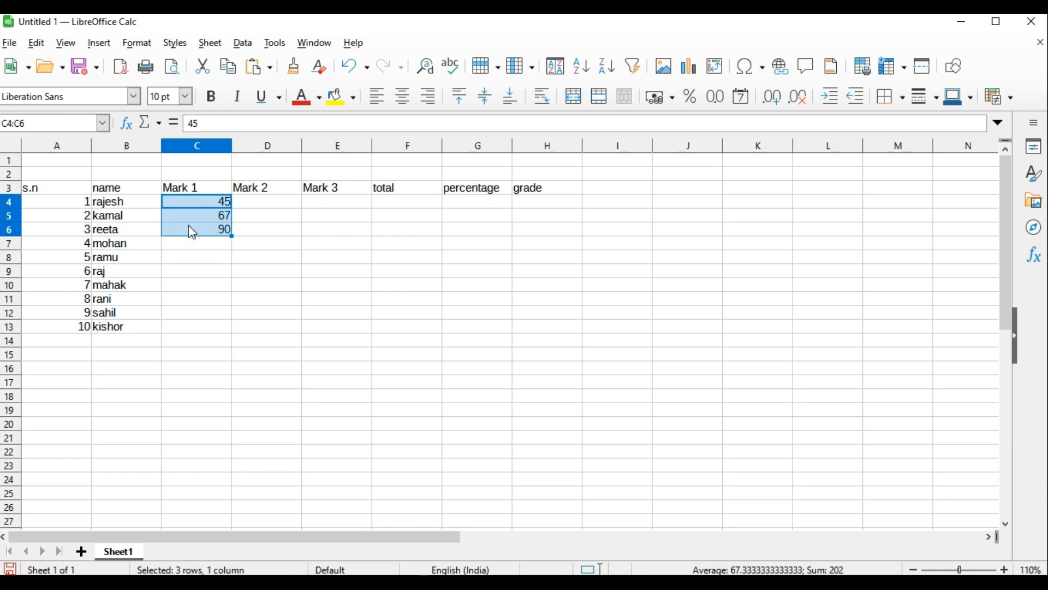
key("Delete")
left_click(187, 243)
Enter the formula =RANDBETWEEN(80,93) in C4 to generate the first student's Mark 1
left_click(184, 212)
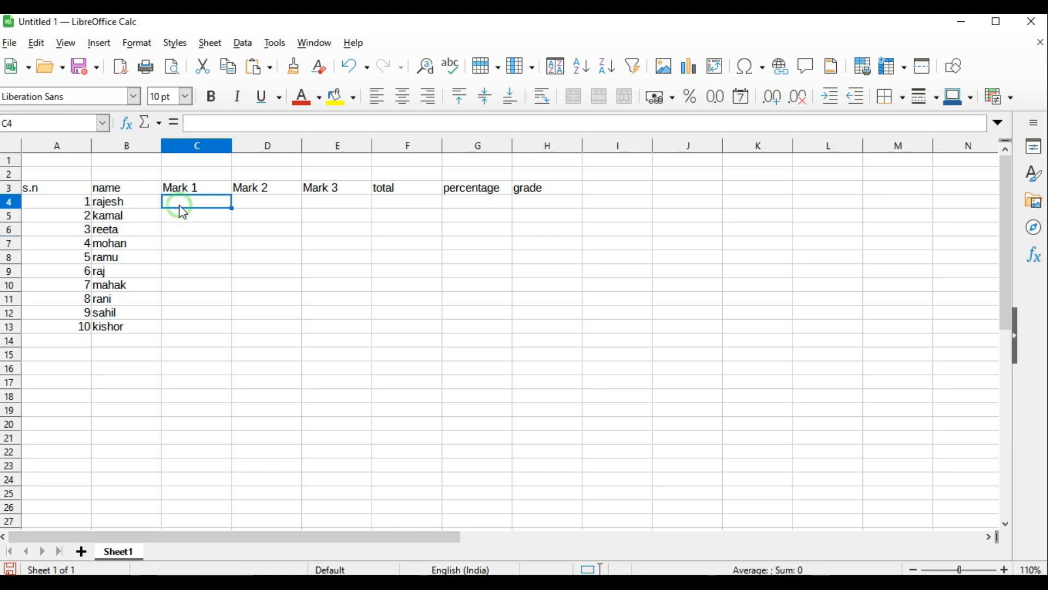
type("=")
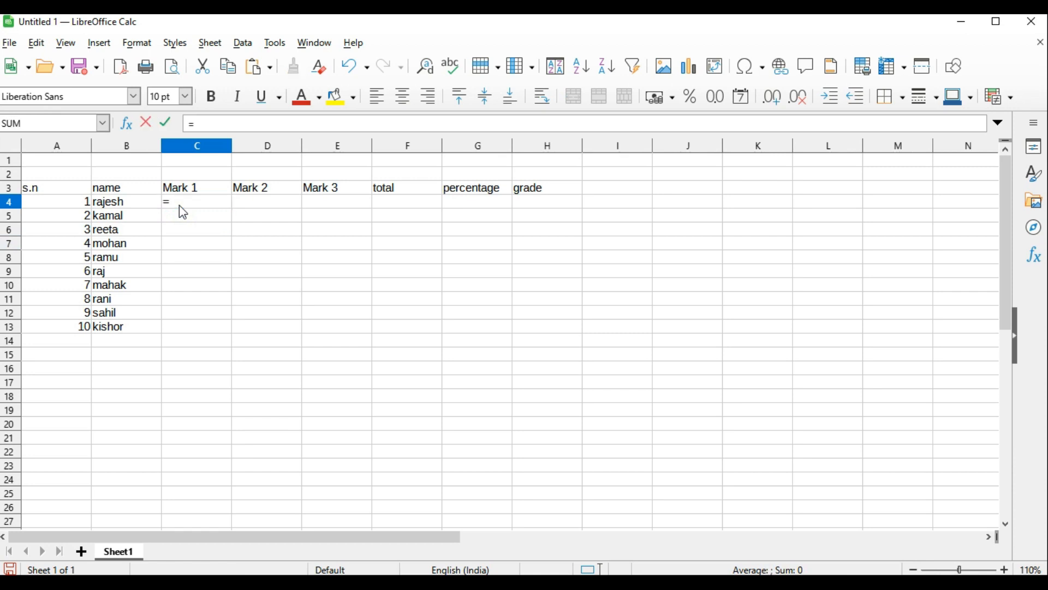
type("rand")
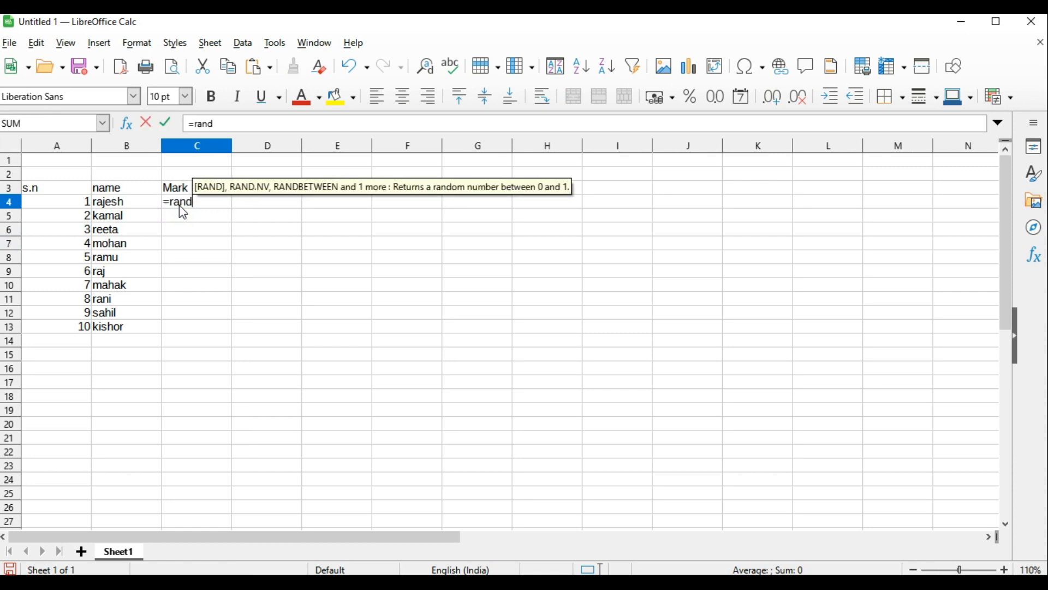
type("between")
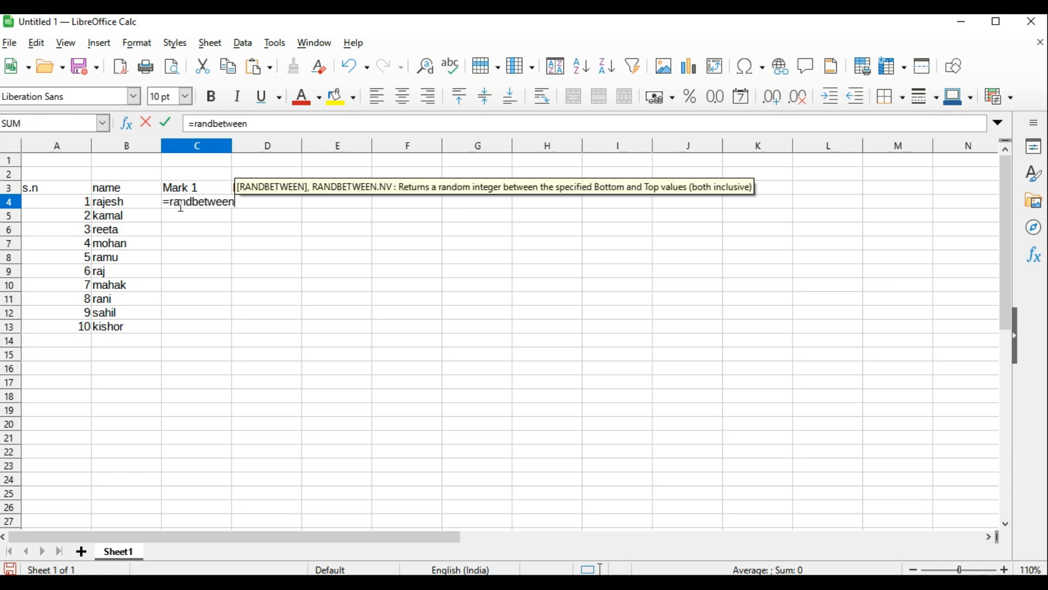
type("(80")
type(",")
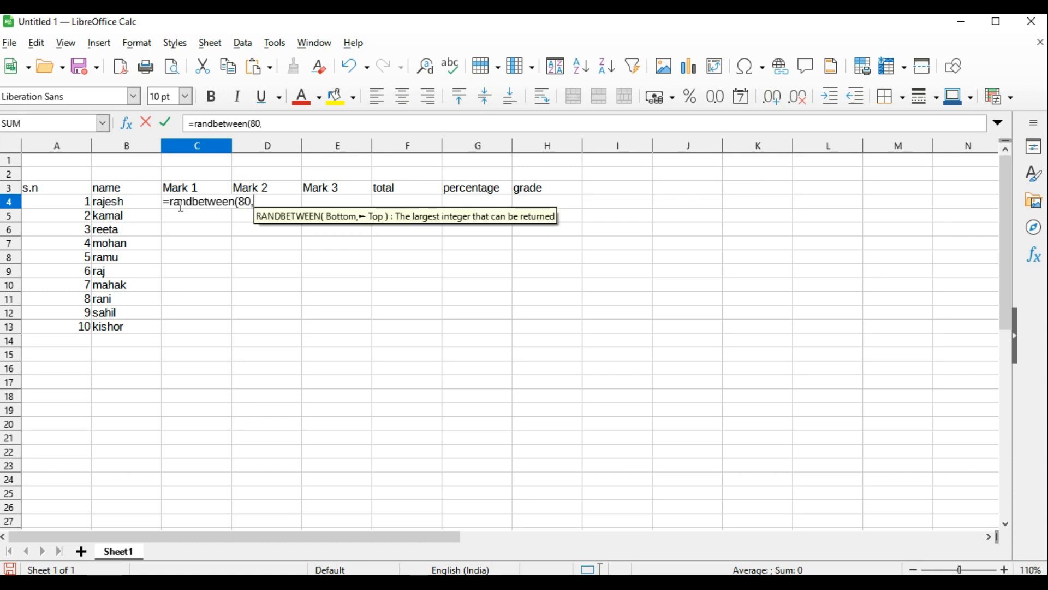
type("9")
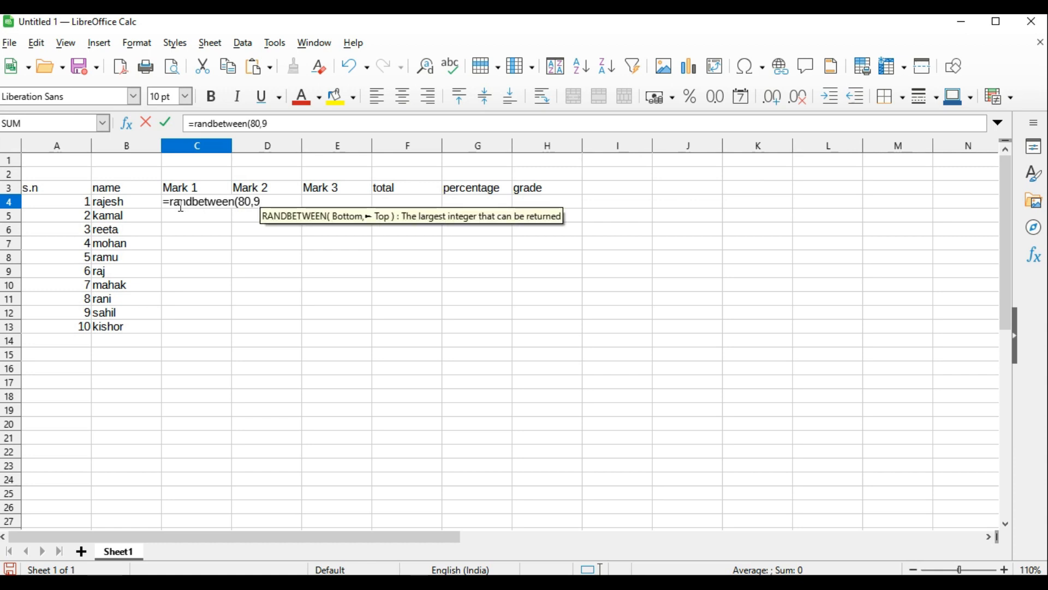
type("3")
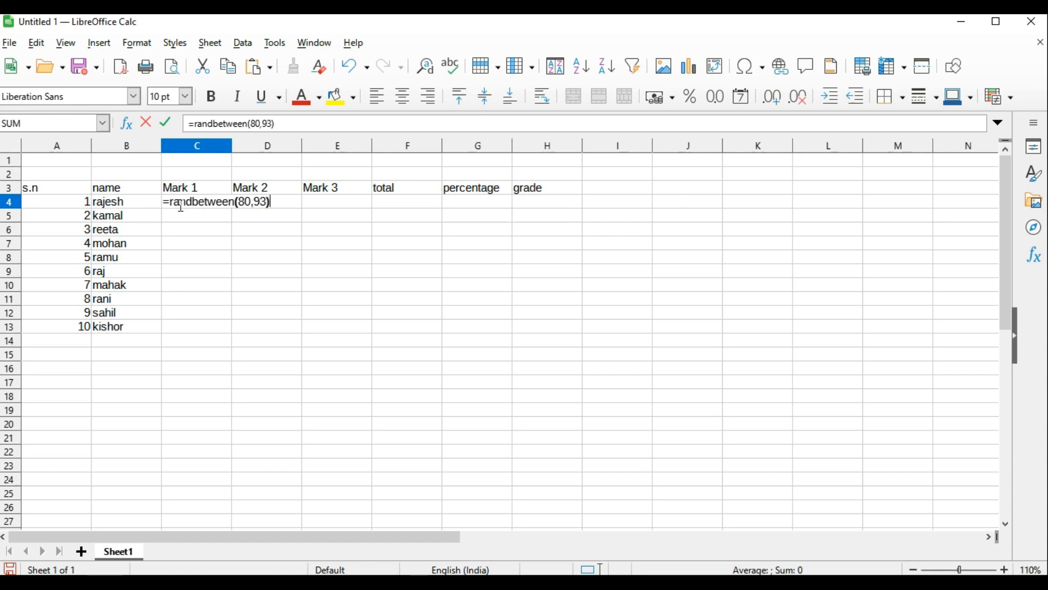
key("Return")
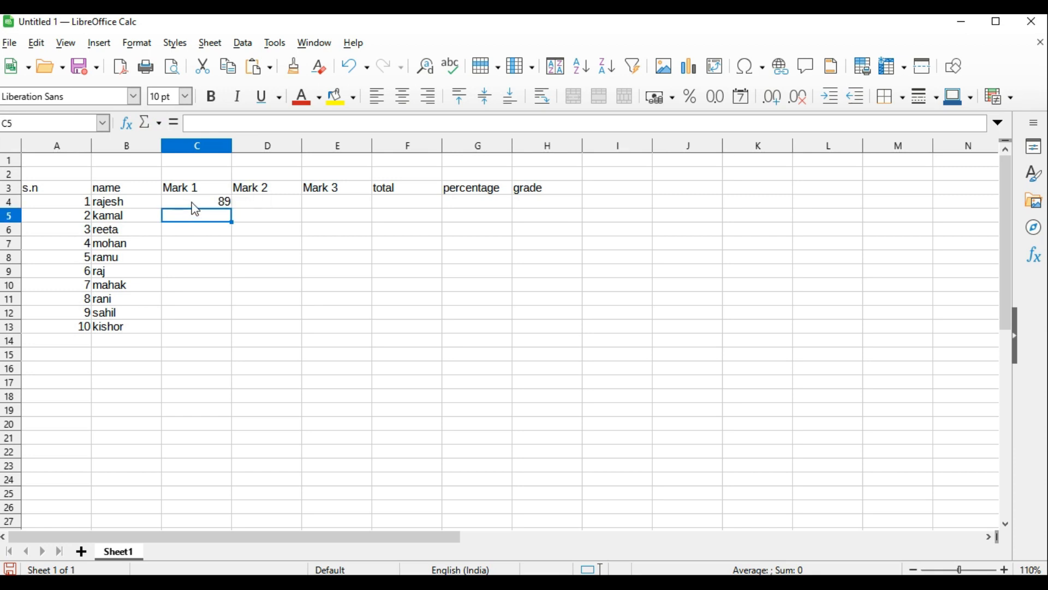
Fill the random-mark formula from C4 down to row 13 and across to column E for all three marks
left_click(195, 205)
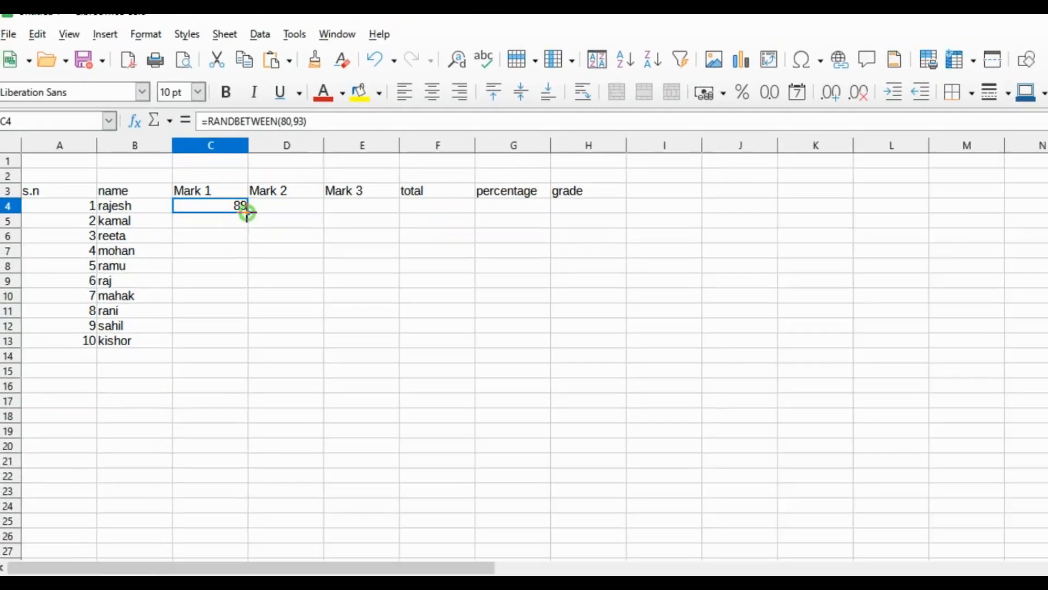
left_click_drag(641, 314, 686, 589)
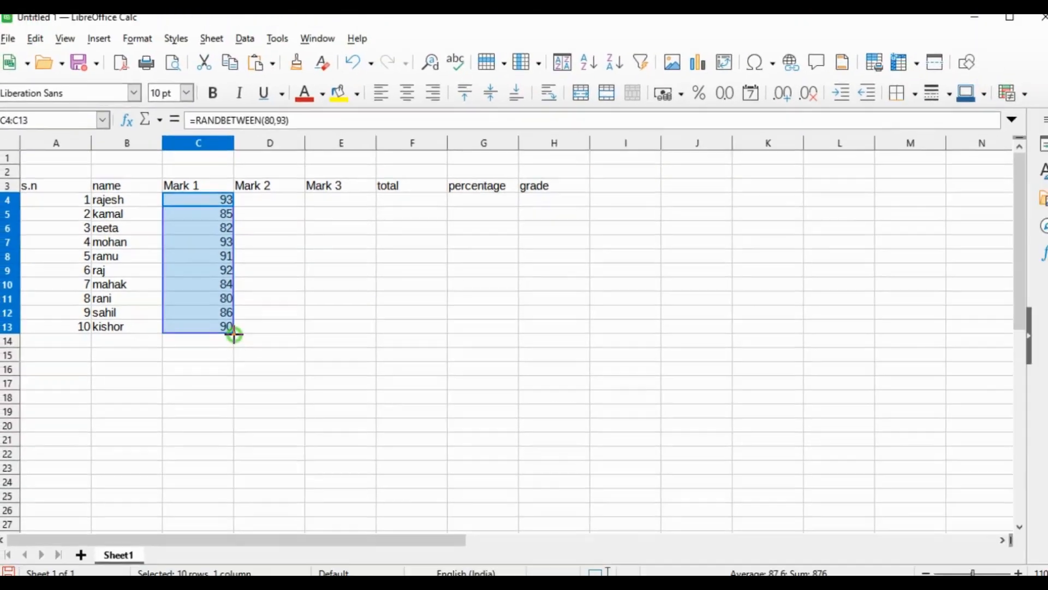
left_click_drag(315, 321, 493, 330)
left_click_drag(346, 338, 344, 339)
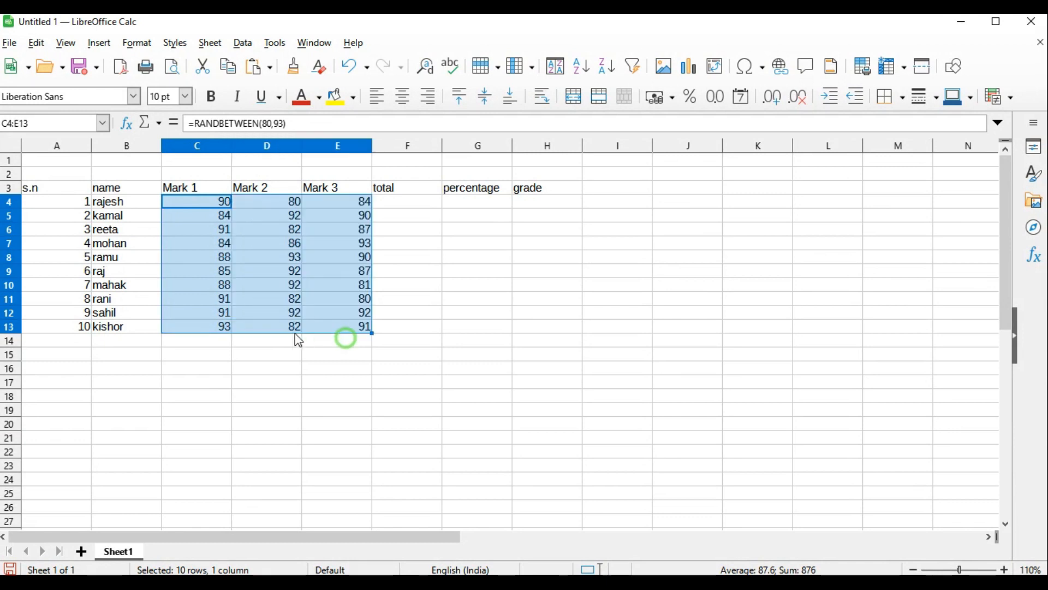
left_click(498, 383)
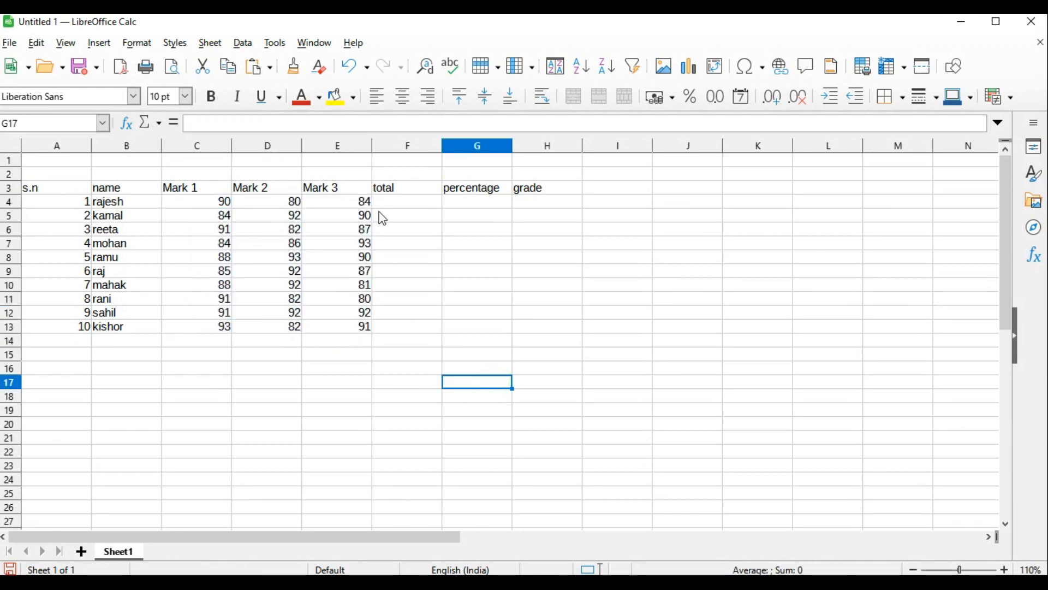
Try overwriting the first student's Mark 1 in C4 with 70 while the other marks are still random formulas
left_click(341, 207)
left_click(228, 208)
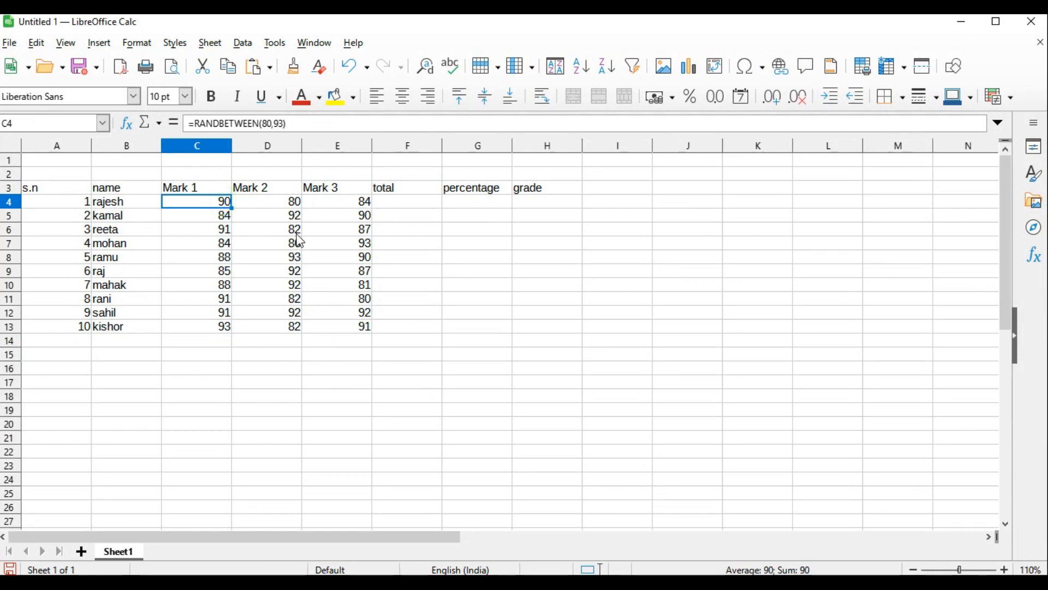
type("70")
key("Return")
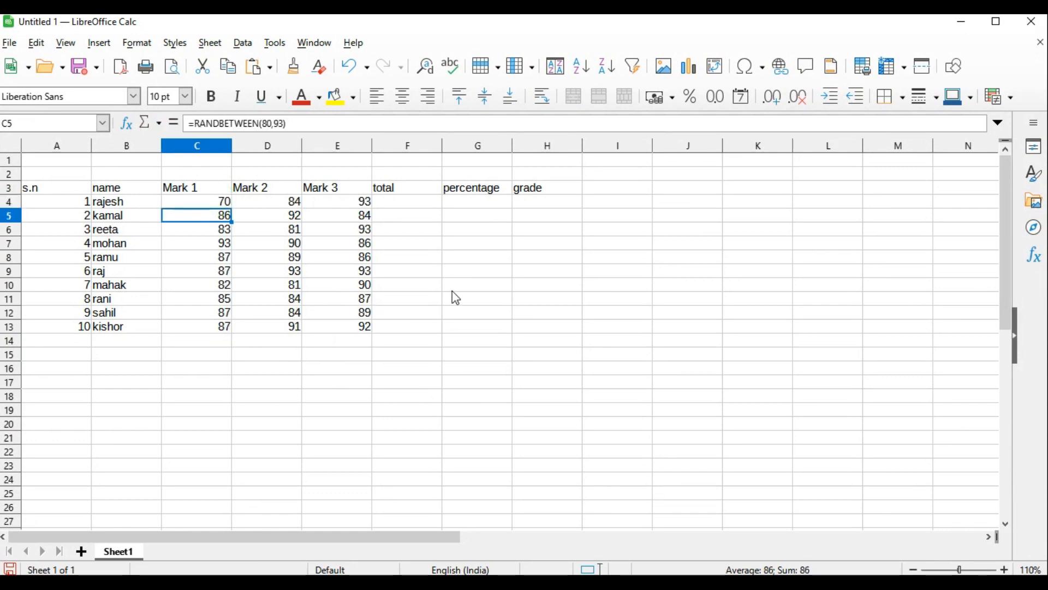
left_click(435, 284)
Copy the marks in C4:E13 and paste them over themselves as values only, overwriting the existing formulas
left_click_drag(210, 205, 337, 326)
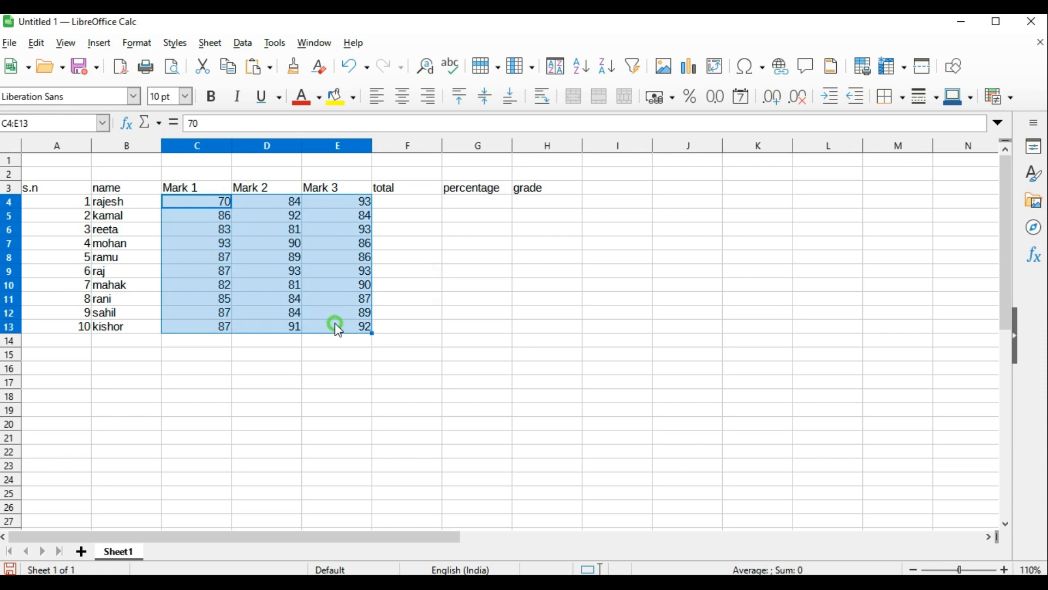
right_click(246, 257)
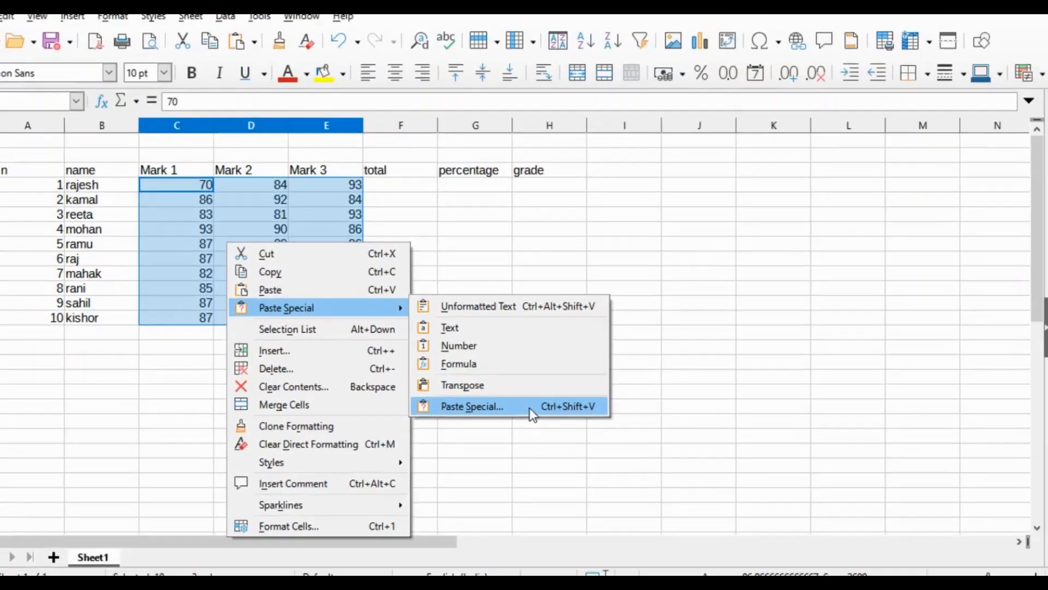
left_click(558, 304)
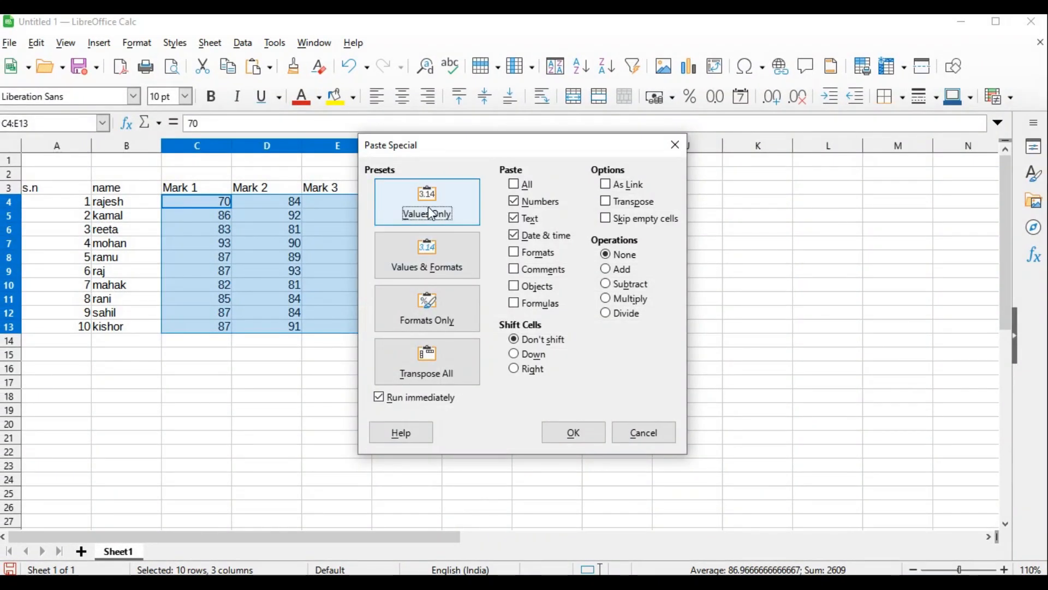
left_click(434, 209)
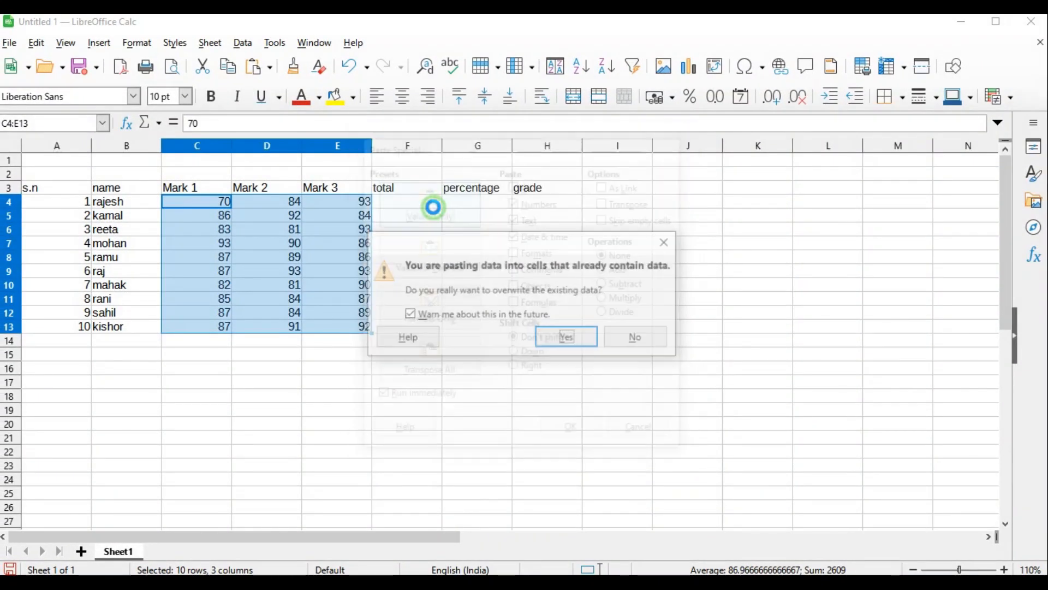
left_click(568, 339)
left_click(417, 382)
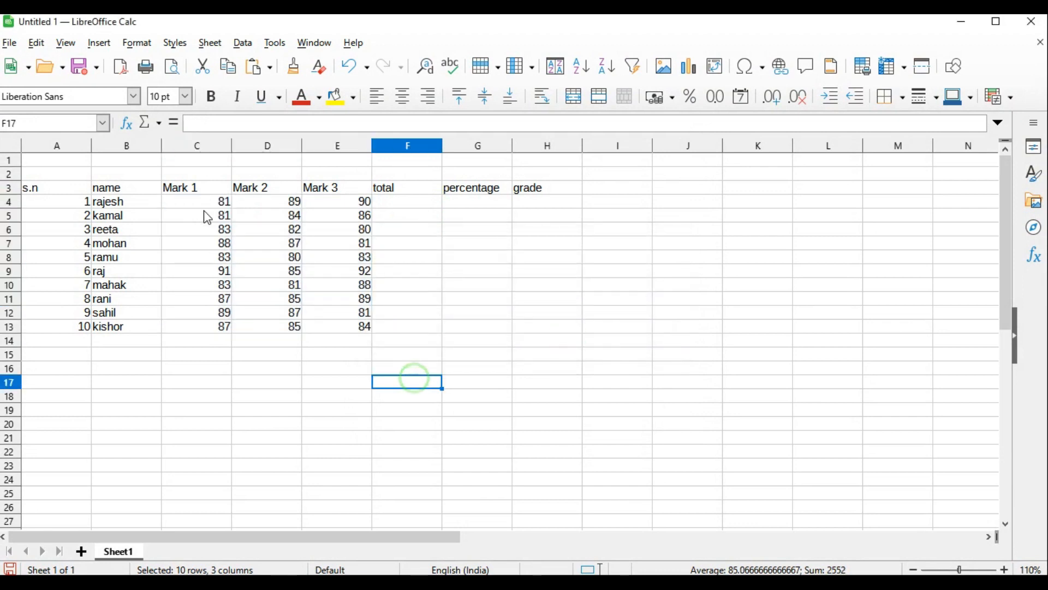
Set the first student's Mark 1 in C4 to 60
left_click(207, 203)
type("6")
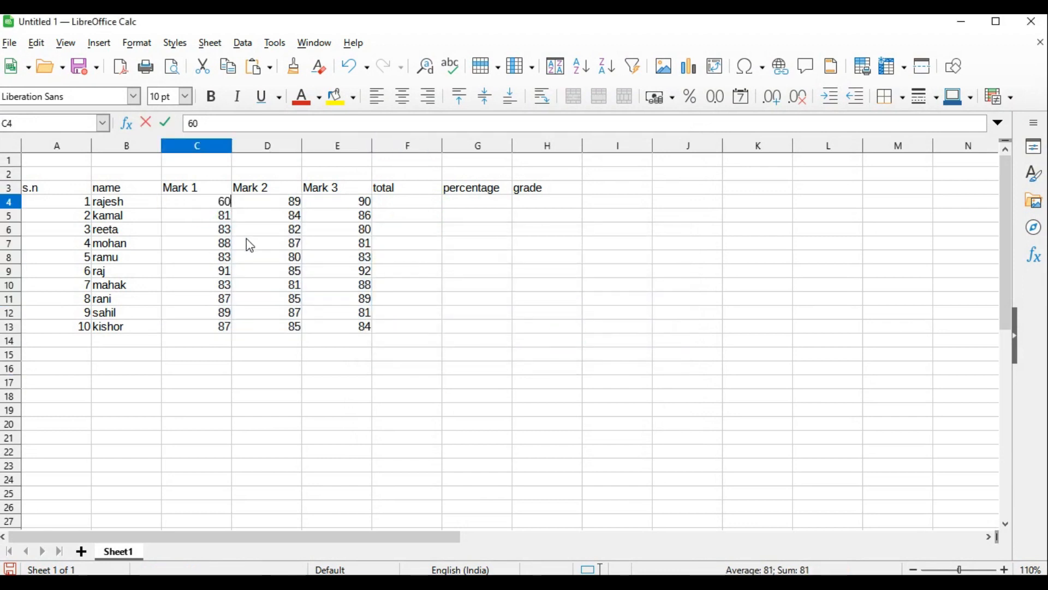
type("0")
key("Return")
Enter =SUM(C4:E4) in F4 for the first student's total and check the formula's cell range
left_click(410, 204)
type("=su")
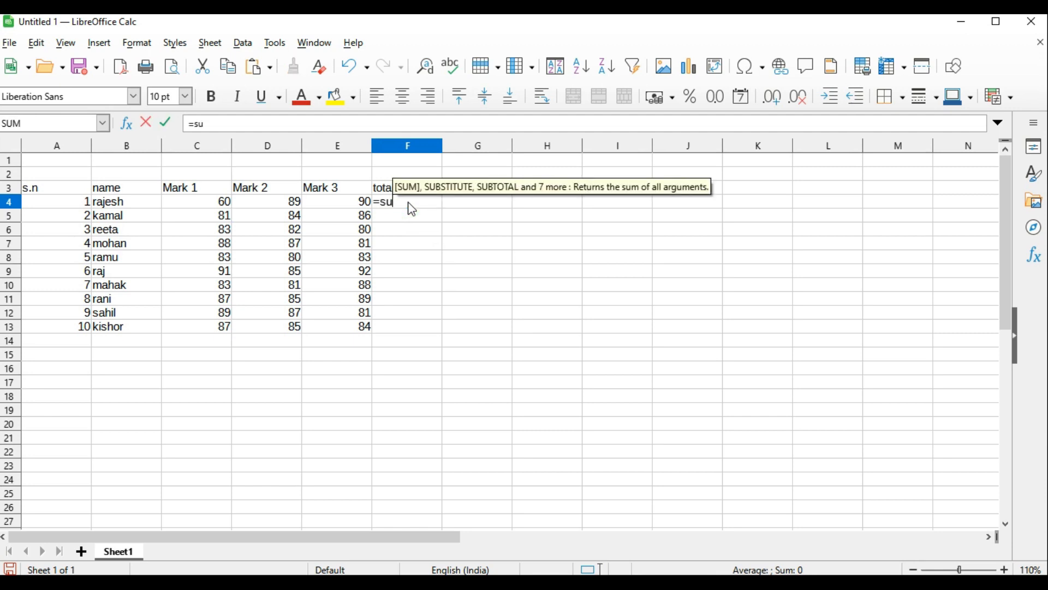
type("m(")
left_click_drag(196, 204, 323, 203)
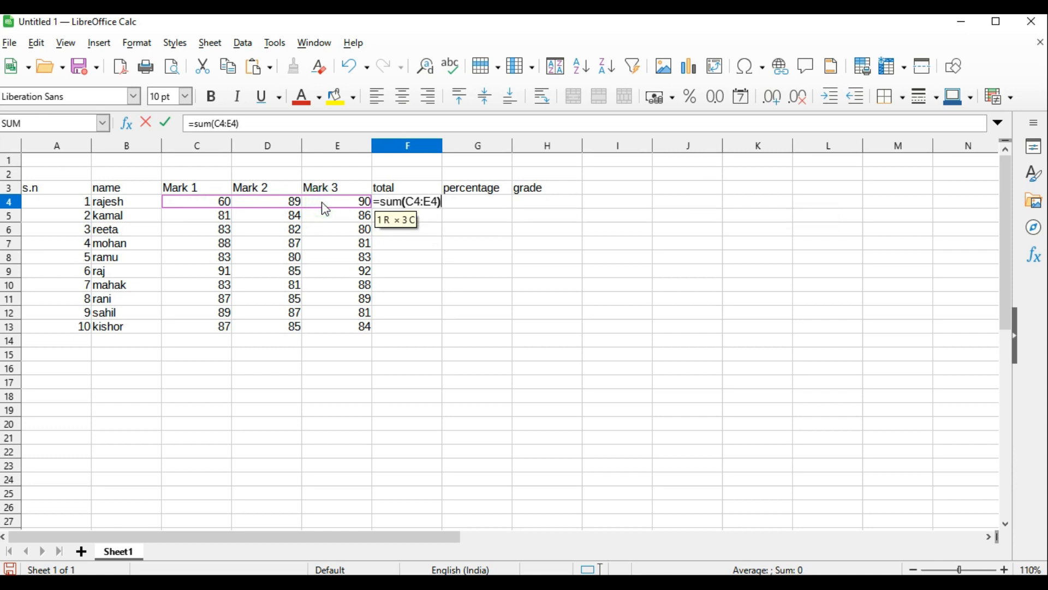
key("Return")
left_click(397, 203)
double_click(402, 203)
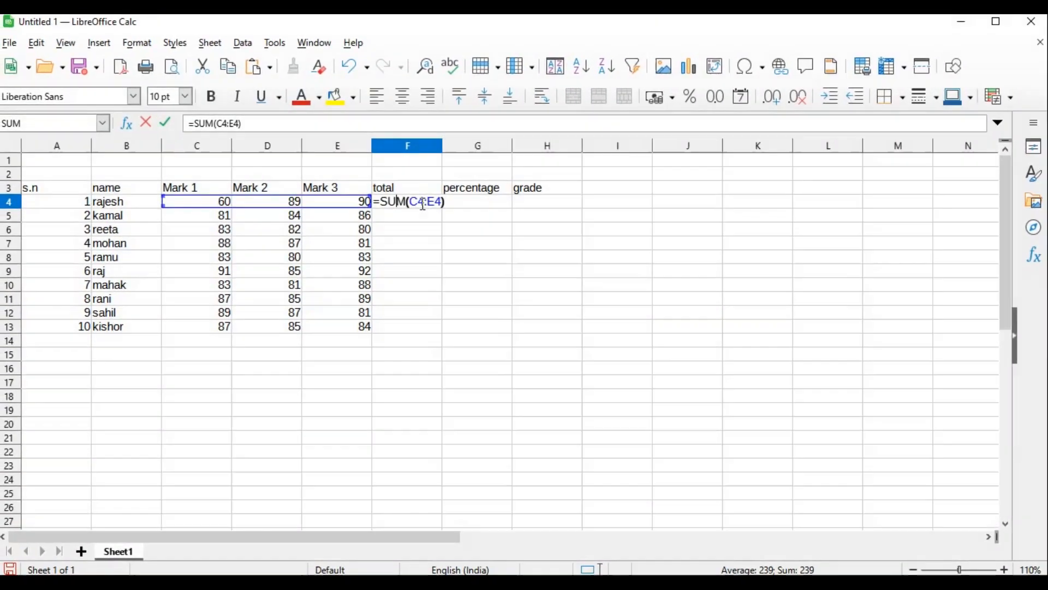
key("Return")
Fill the total formula from F4 down to F13 for all ten students
left_click(423, 202)
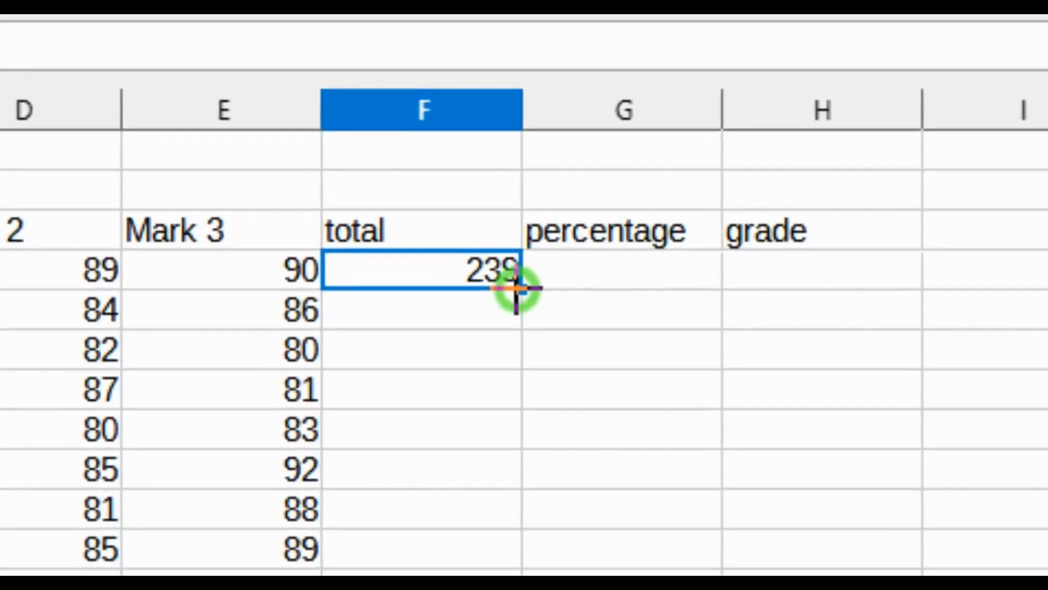
left_click_drag(442, 208, 439, 308)
left_click_drag(519, 534, 520, 589)
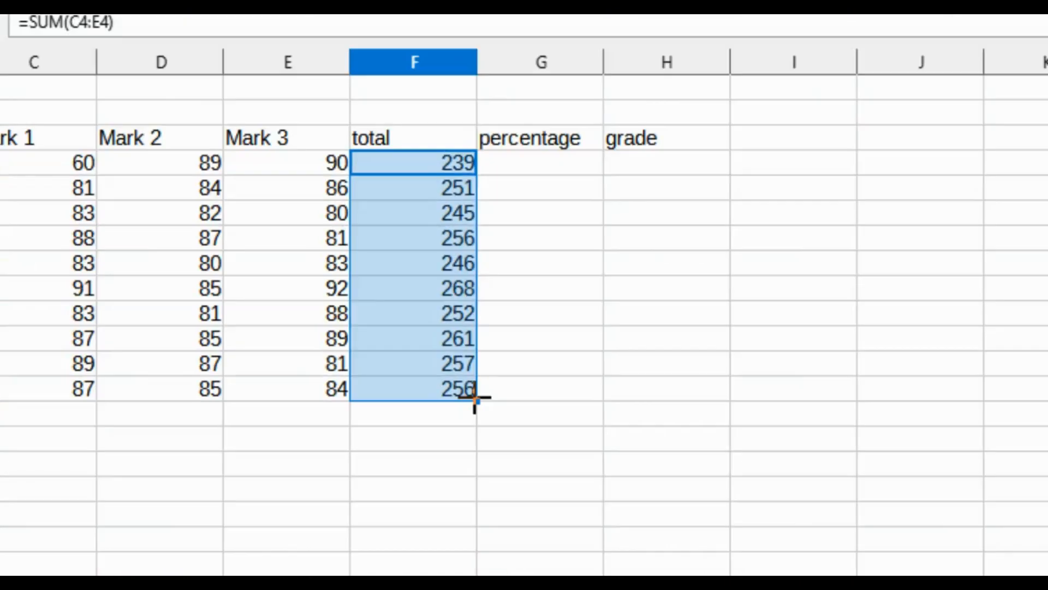
left_click(478, 303)
Enter =F4*100/300 in G4 to calculate the first student's percentage out of 300 marks
left_click(473, 205)
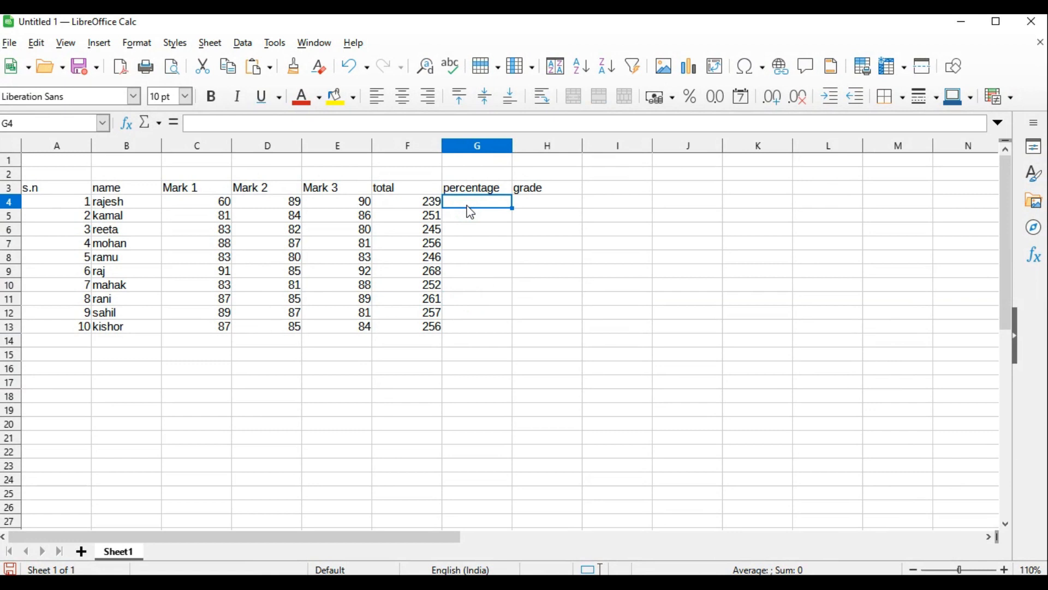
type("=")
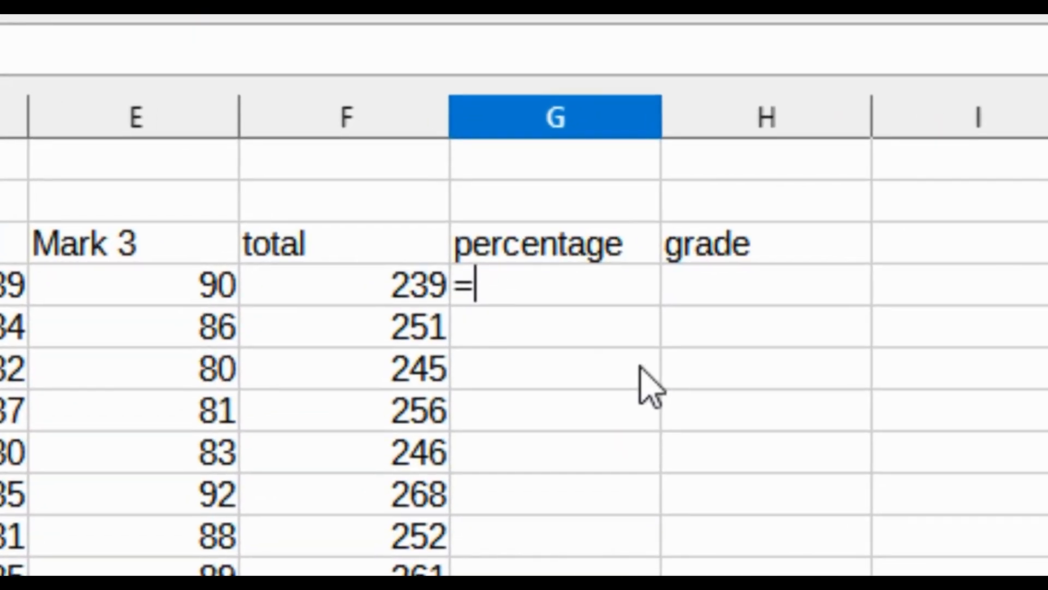
left_click(315, 279)
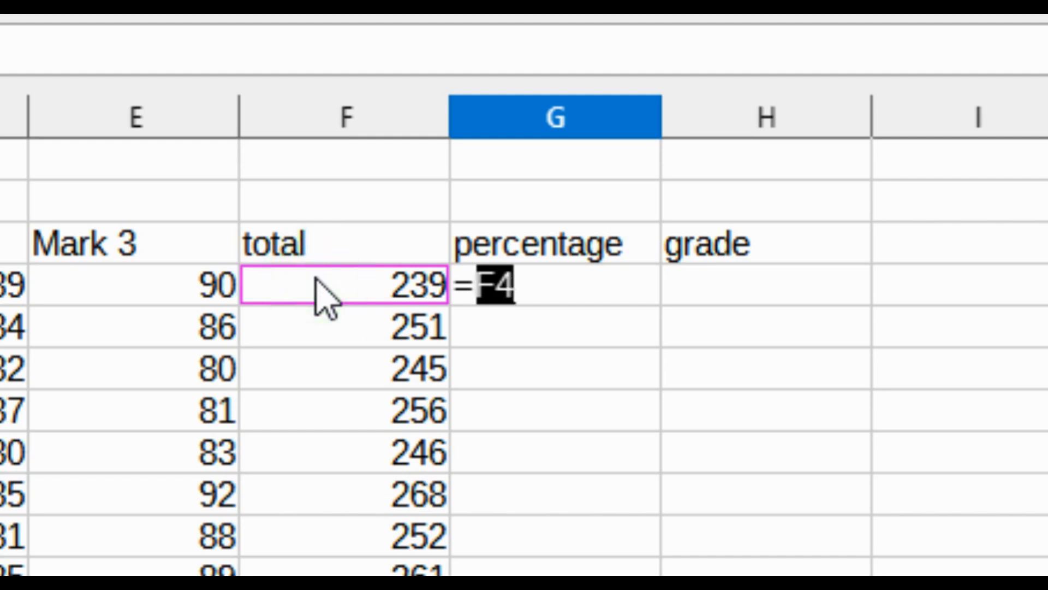
type("*100")
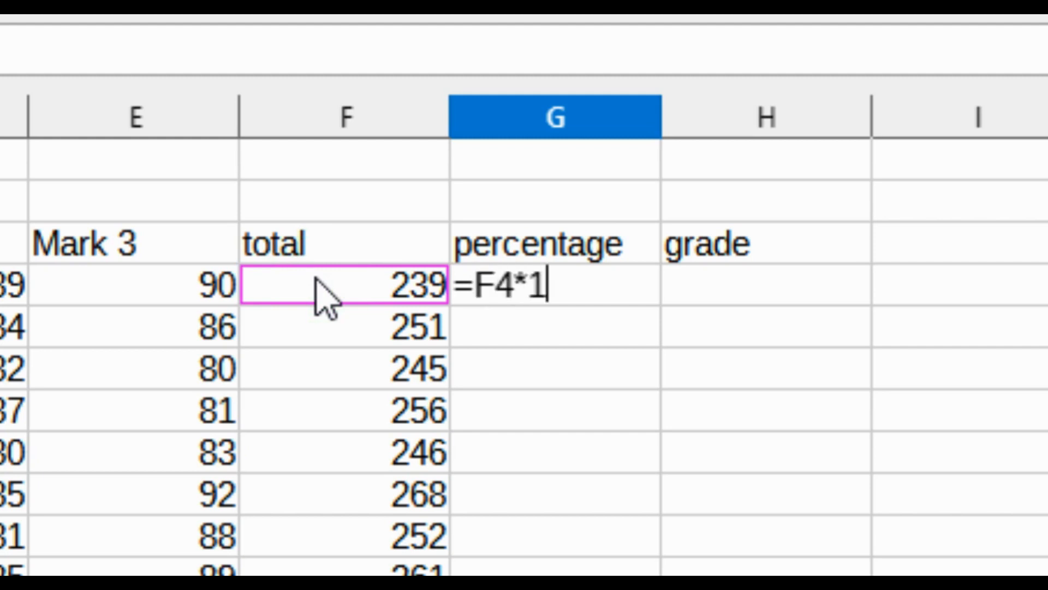
type("/")
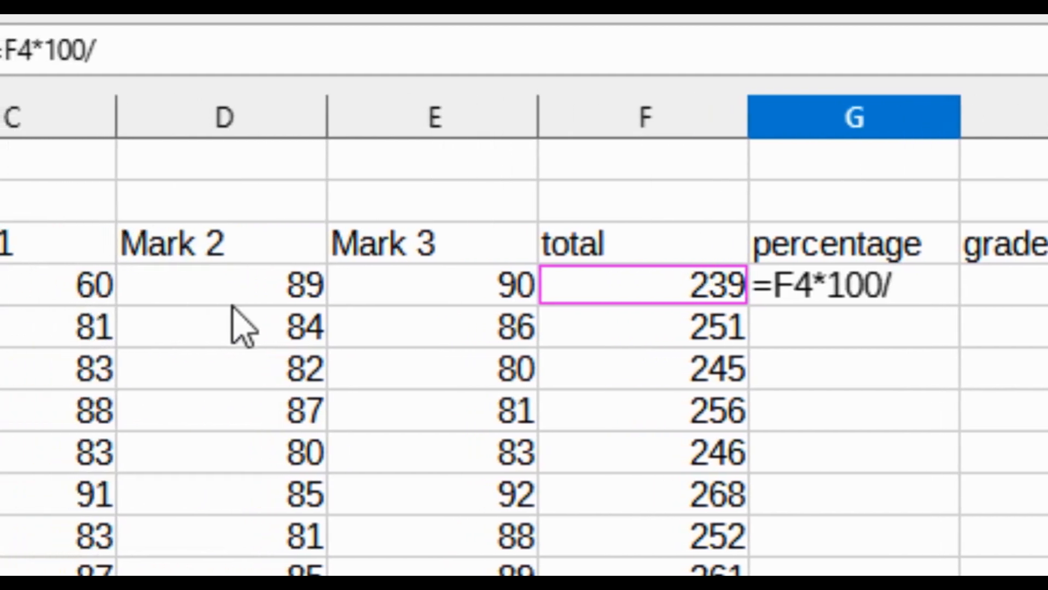
type("300")
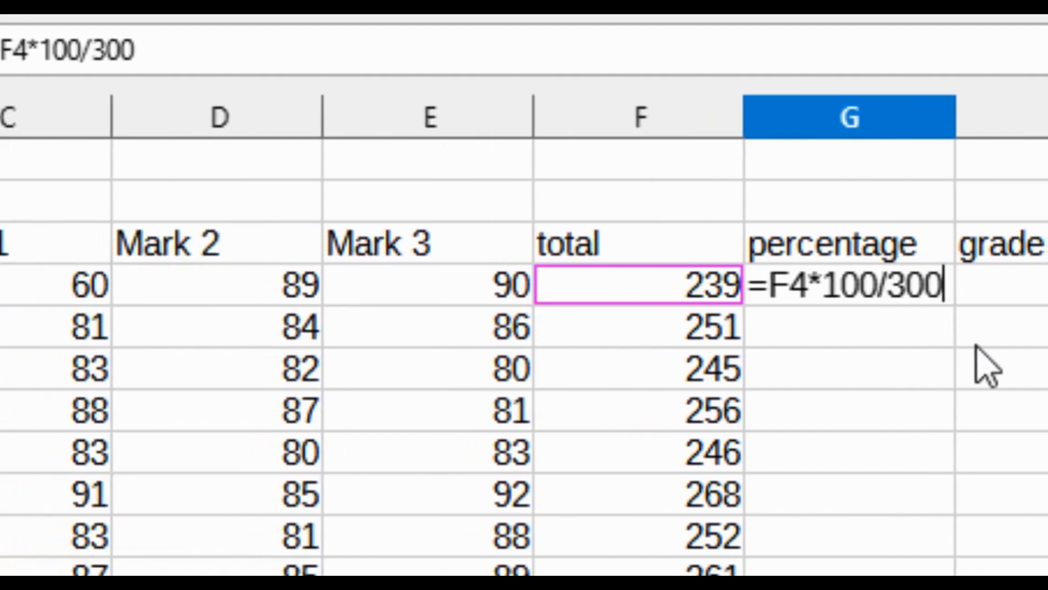
key("Return")
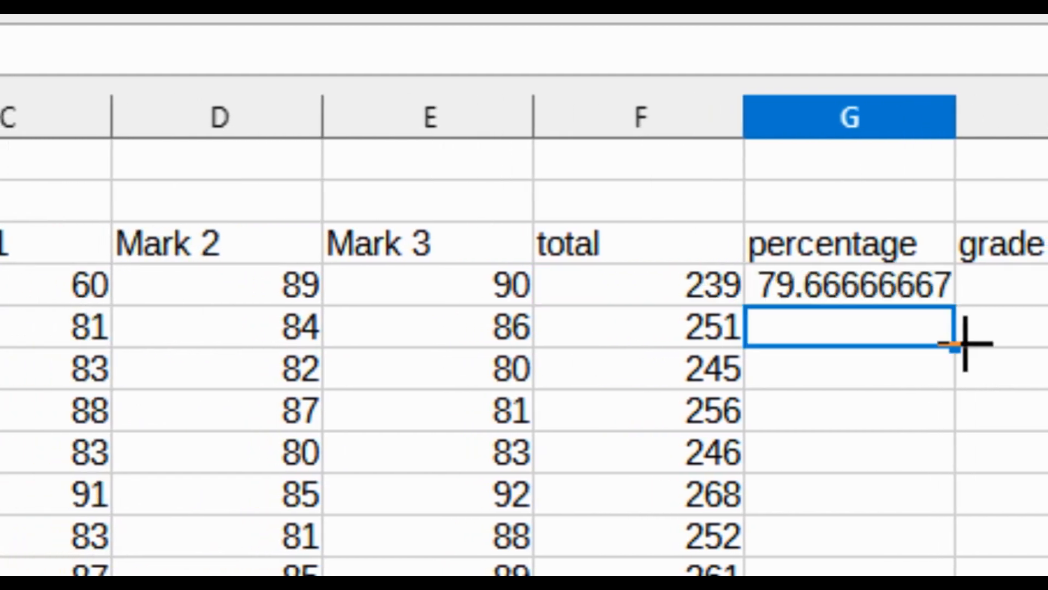
Fill the percentage formula from G4 down to G13 for all ten students
left_click(844, 297)
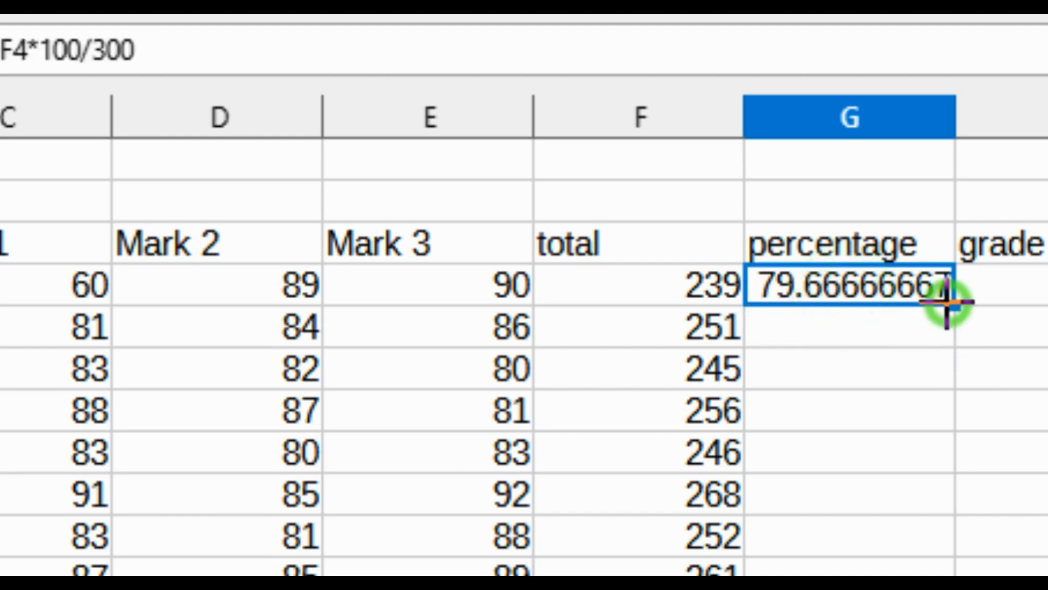
left_click_drag(947, 303, 966, 589)
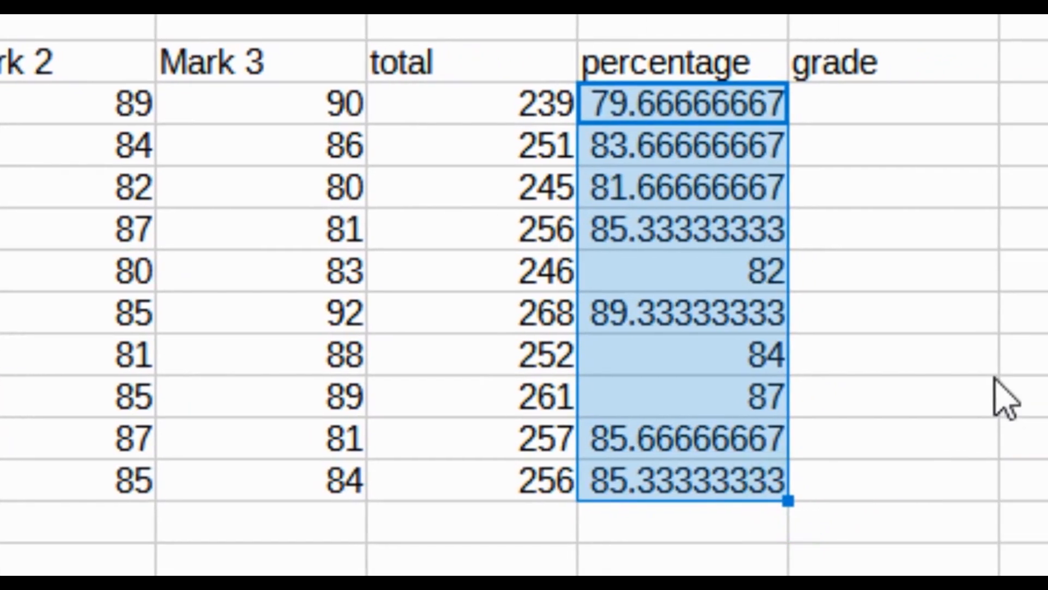
left_click(1047, 566)
Format the percentages in G4:G13 as numbers with 0 decimal places
left_click(766, 113)
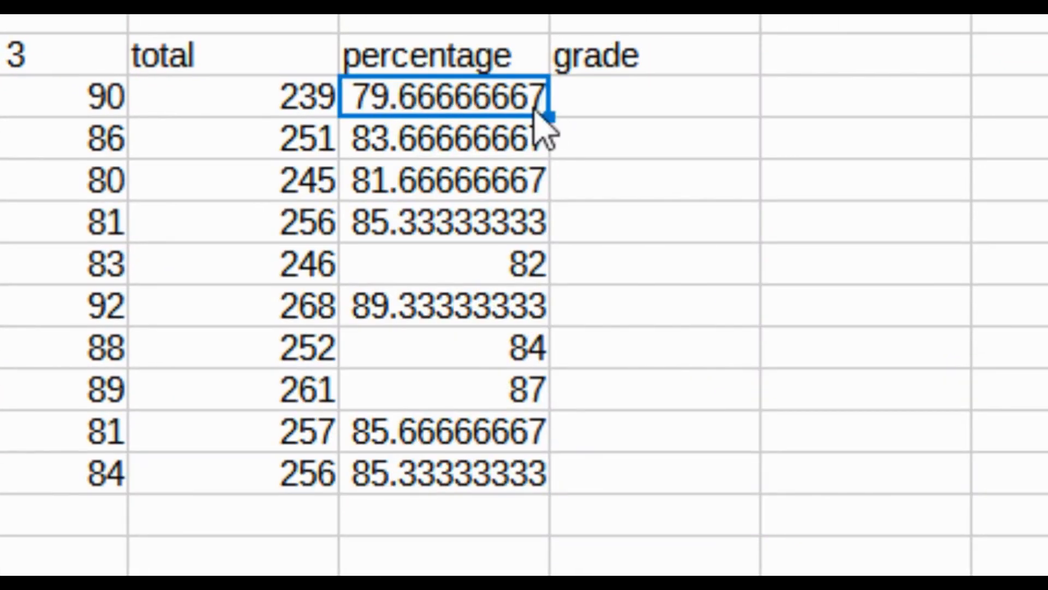
left_click_drag(454, 104, 475, 468)
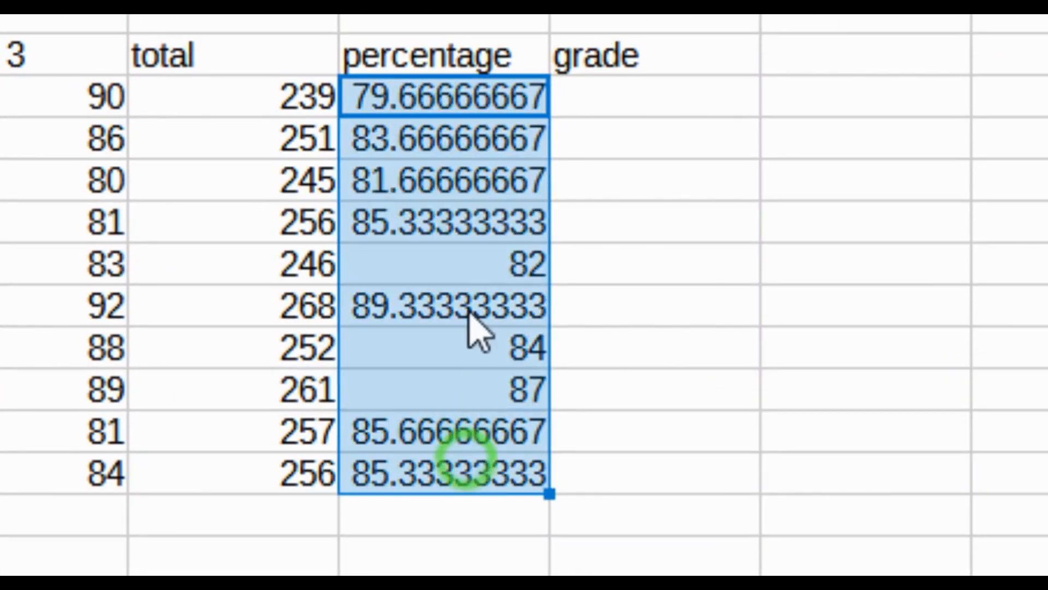
right_click(448, 202)
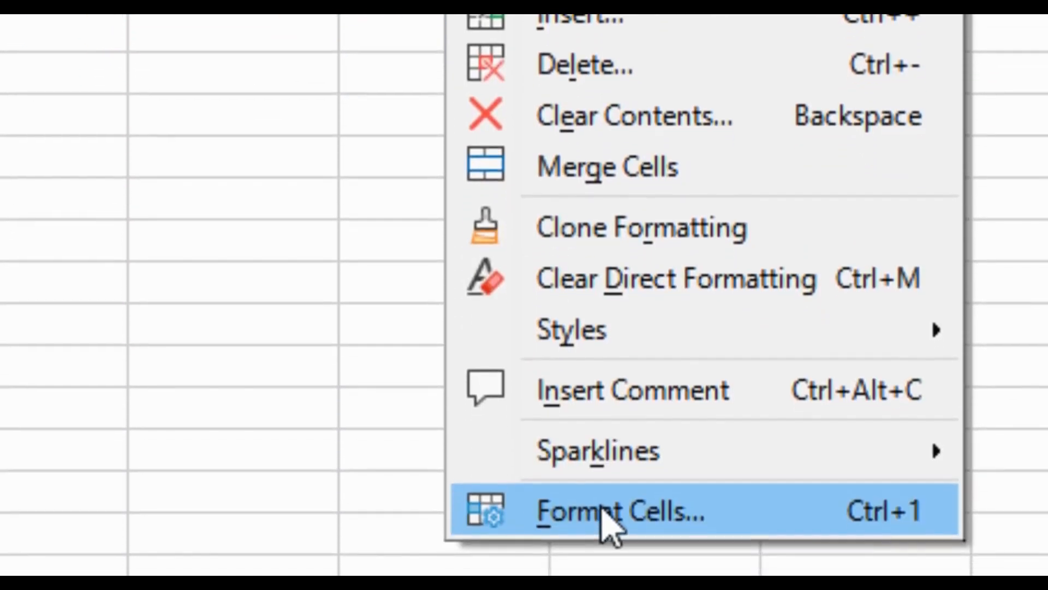
left_click(600, 511)
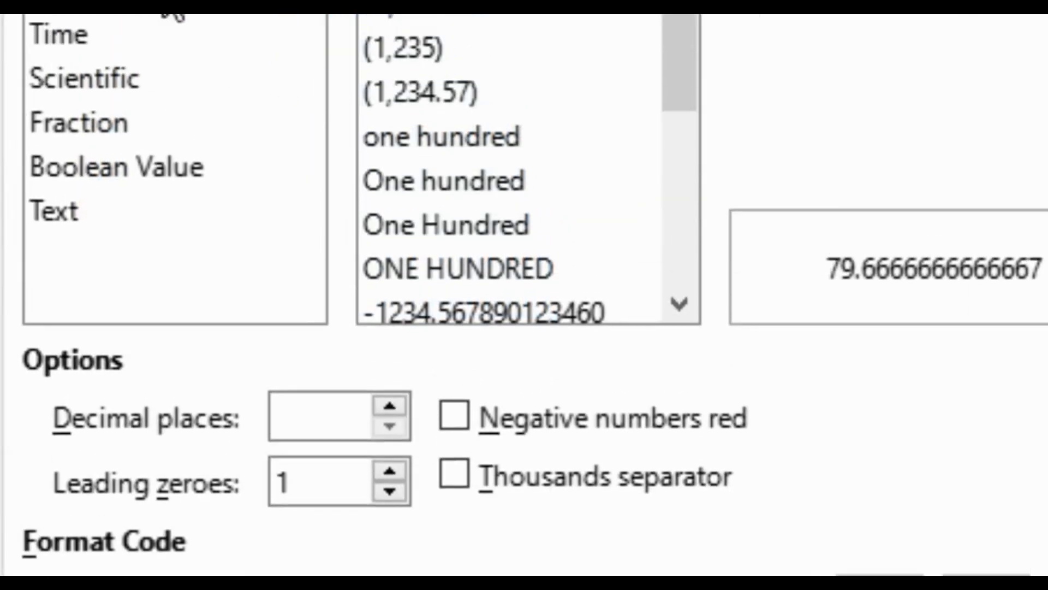
left_click(95, 73)
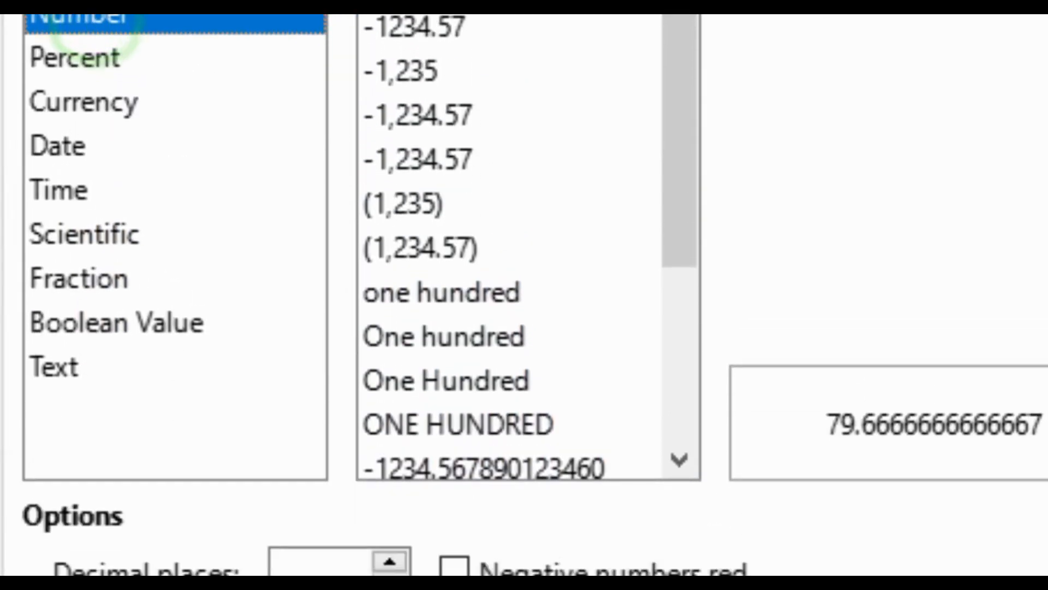
left_click(304, 468)
type("0")
left_click(840, 510)
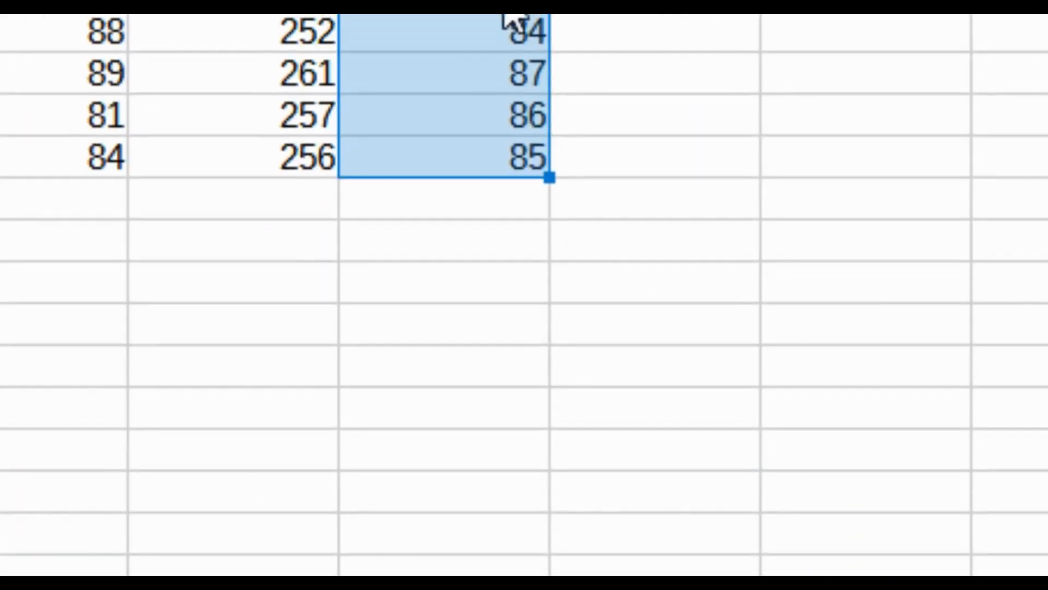
left_click(767, 240)
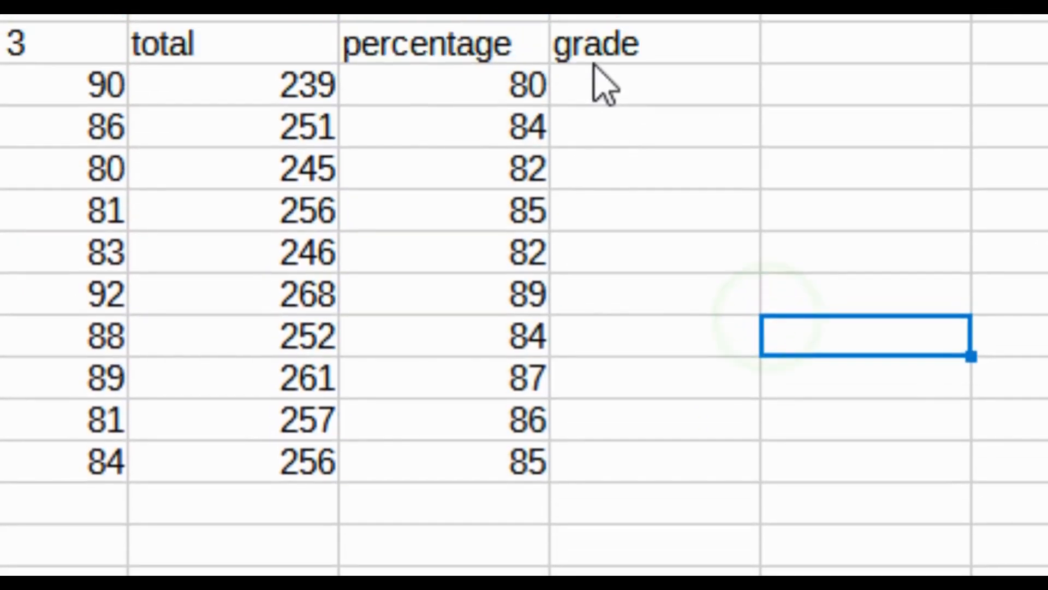
Switch to the question document and review the instructions on marks and percentage and the grade criteria
left_click(598, 82)
left_click(649, 115)
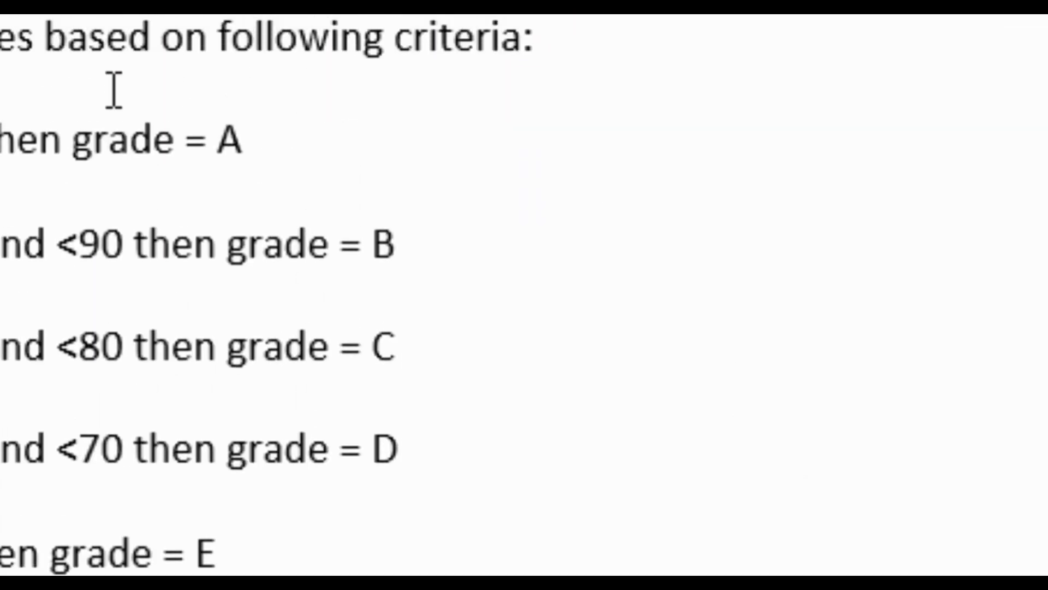
left_click(395, 79)
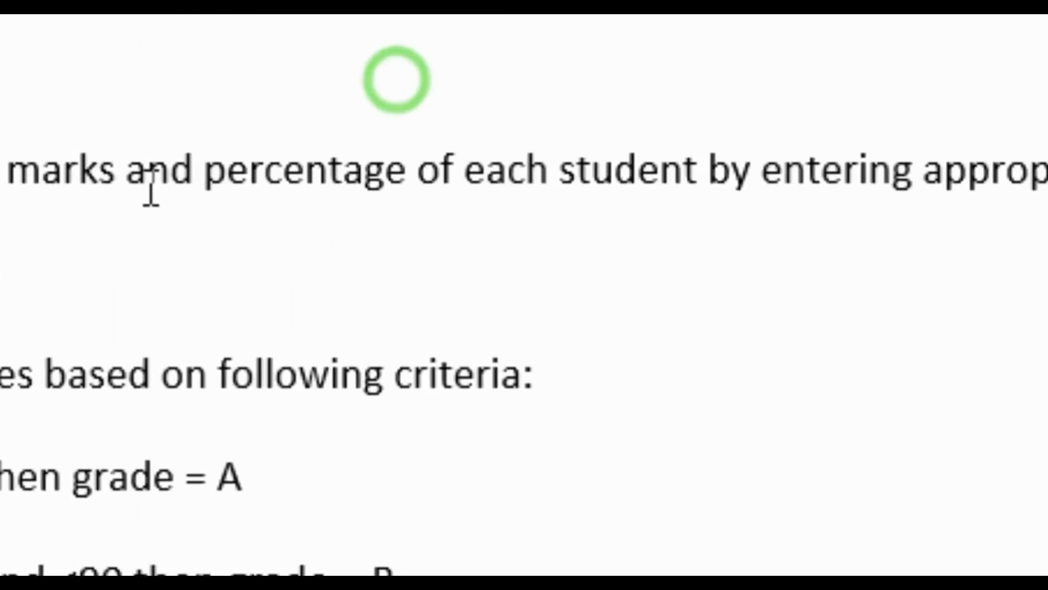
left_click(665, 191)
left_click_drag(669, 191, 923, 187)
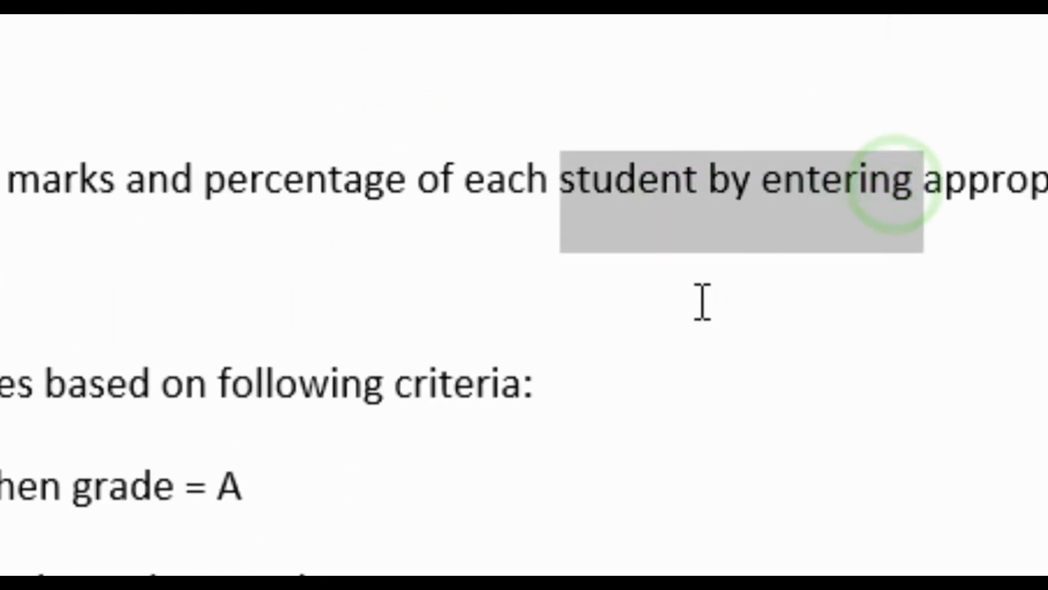
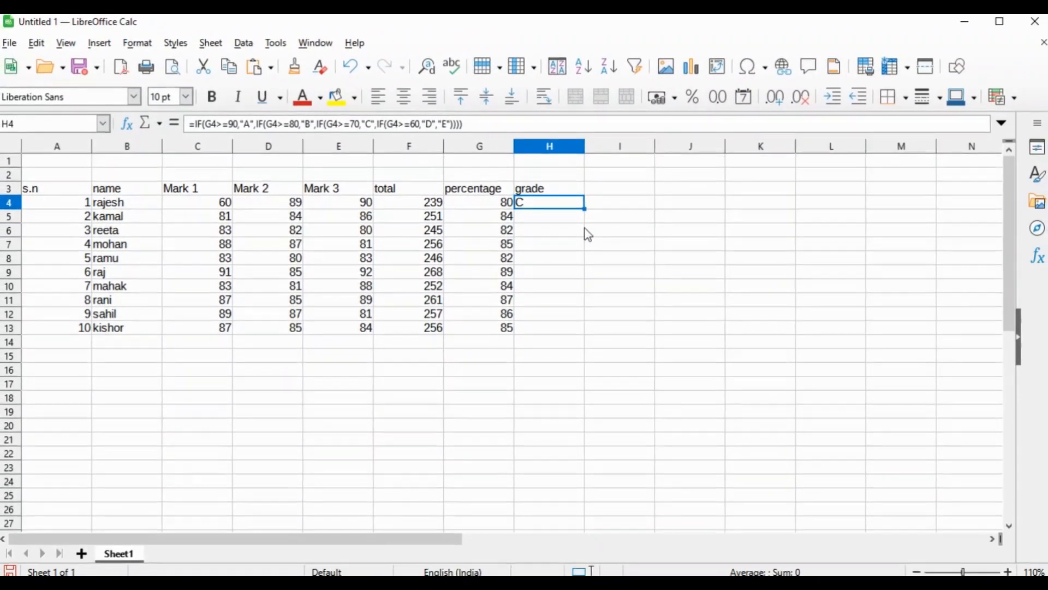
Fill the grade formula from H4 down to H13 for all ten students
left_click(552, 203)
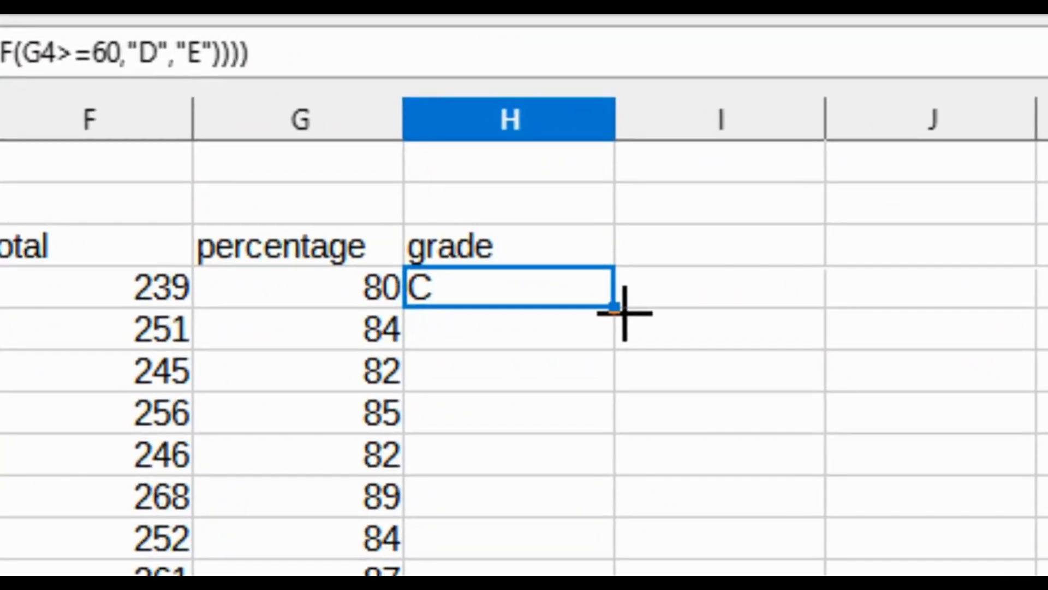
left_click_drag(624, 313, 645, 589)
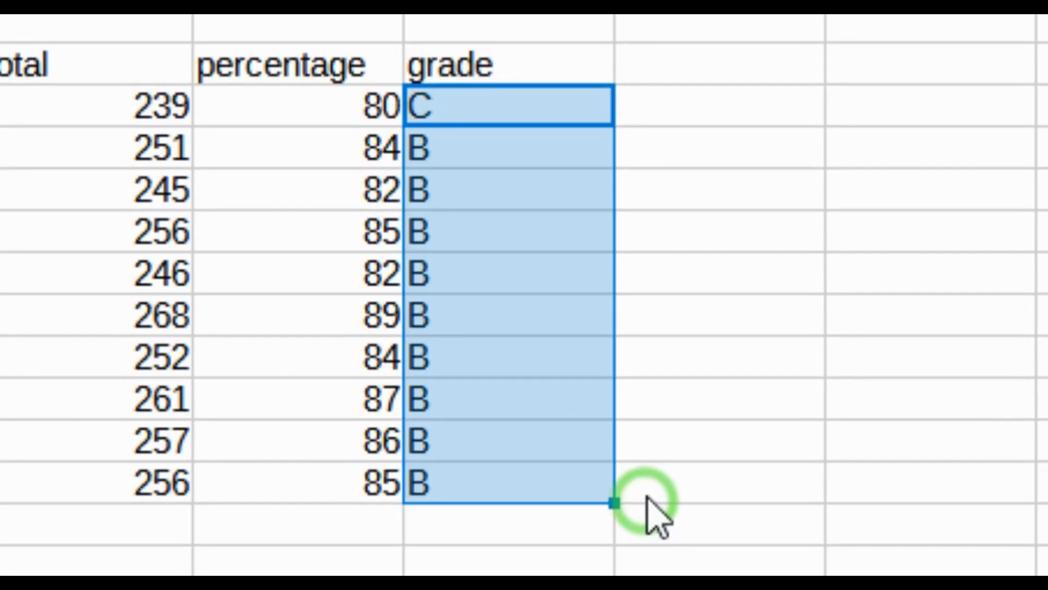
left_click(791, 278)
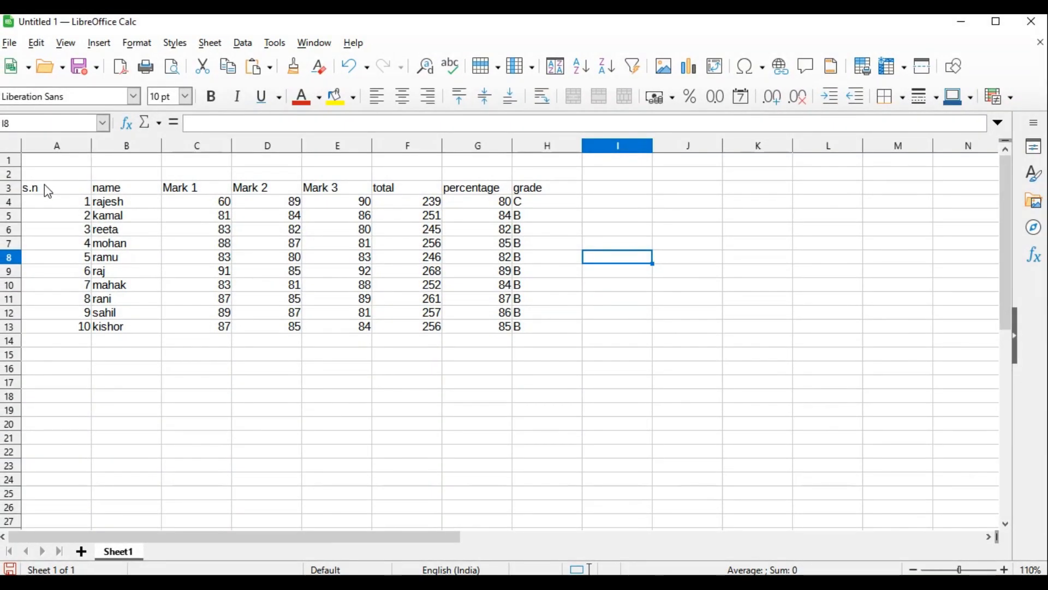
Centre the contents of the whole grade table, A3:H13, horizontally
left_click_drag(58, 194, 538, 331)
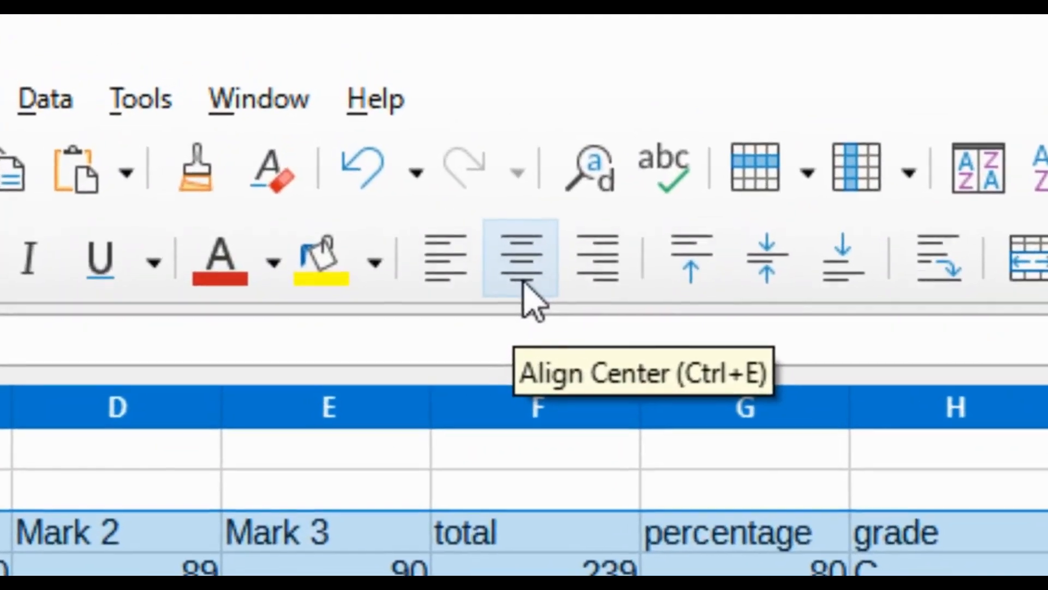
left_click(404, 105)
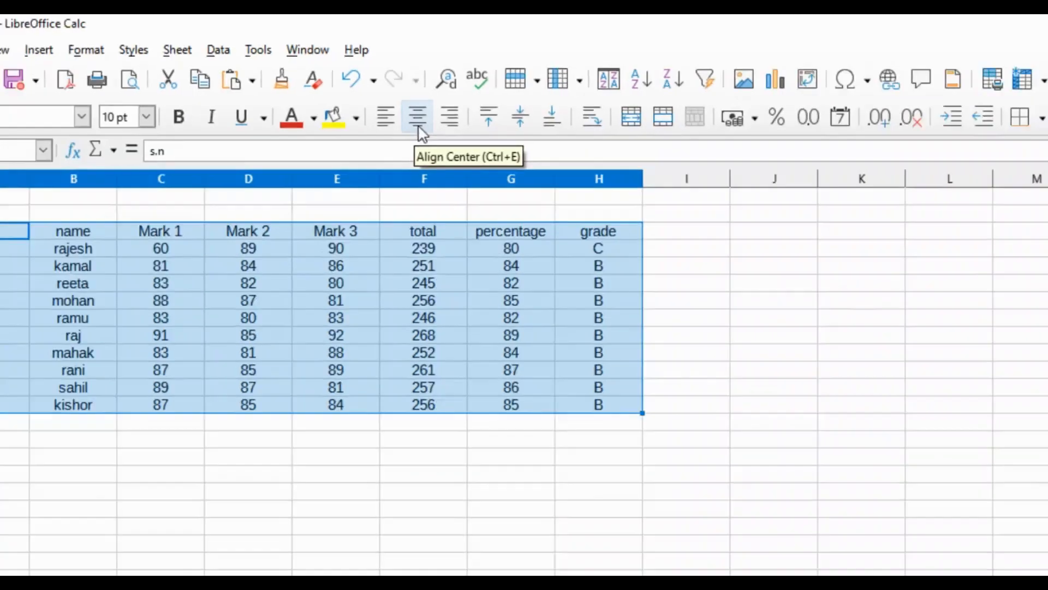
left_click(628, 273)
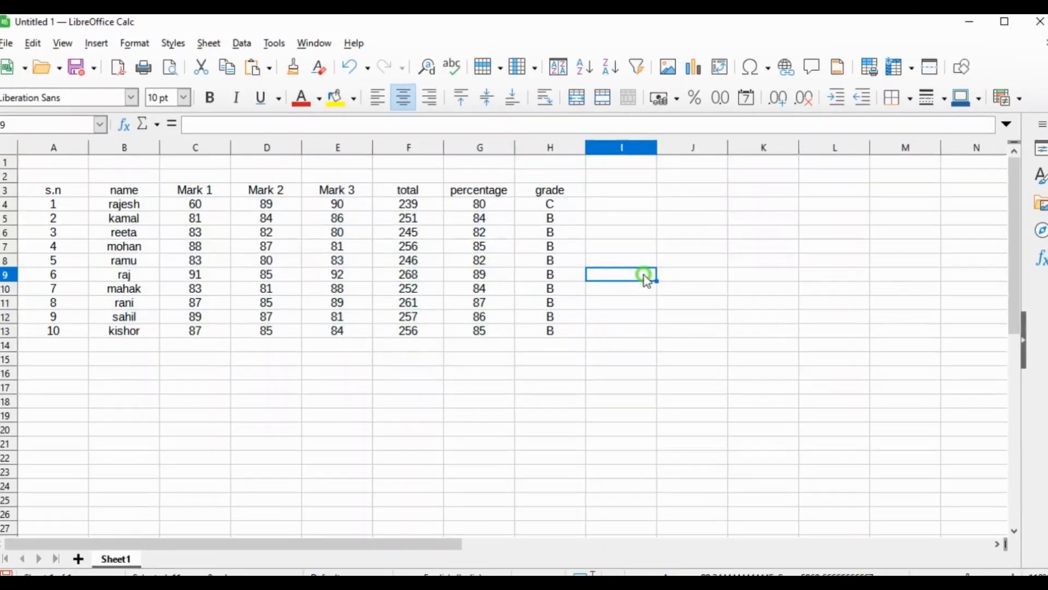
Make the header row A3:H3 bold at 13 pt and widen columns A to H evenly to fit the headings
left_click_drag(53, 192, 543, 187)
left_click(214, 98)
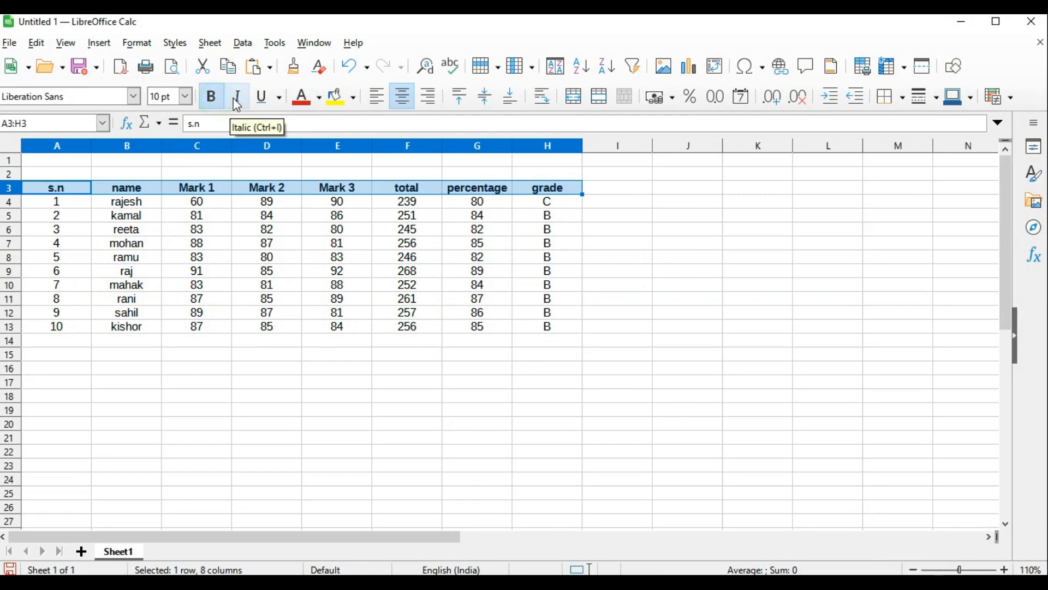
left_click(185, 96)
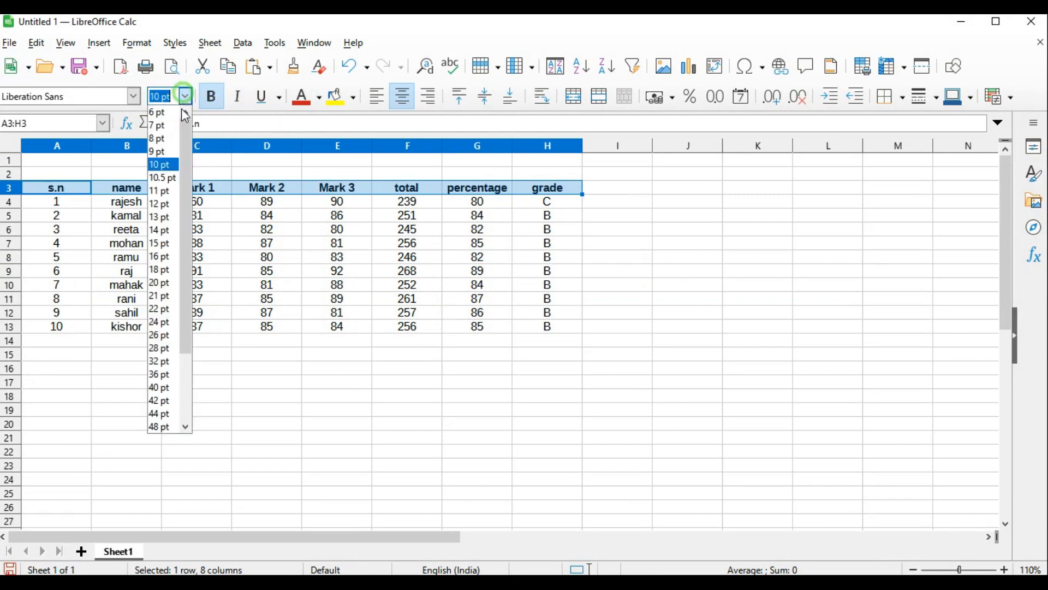
left_click(160, 217)
left_click(617, 256)
left_click_drag(64, 147, 597, 147)
left_click(654, 235)
Apply an outer border and all inner lines to the grade table A3:H13
left_click_drag(58, 192, 641, 334)
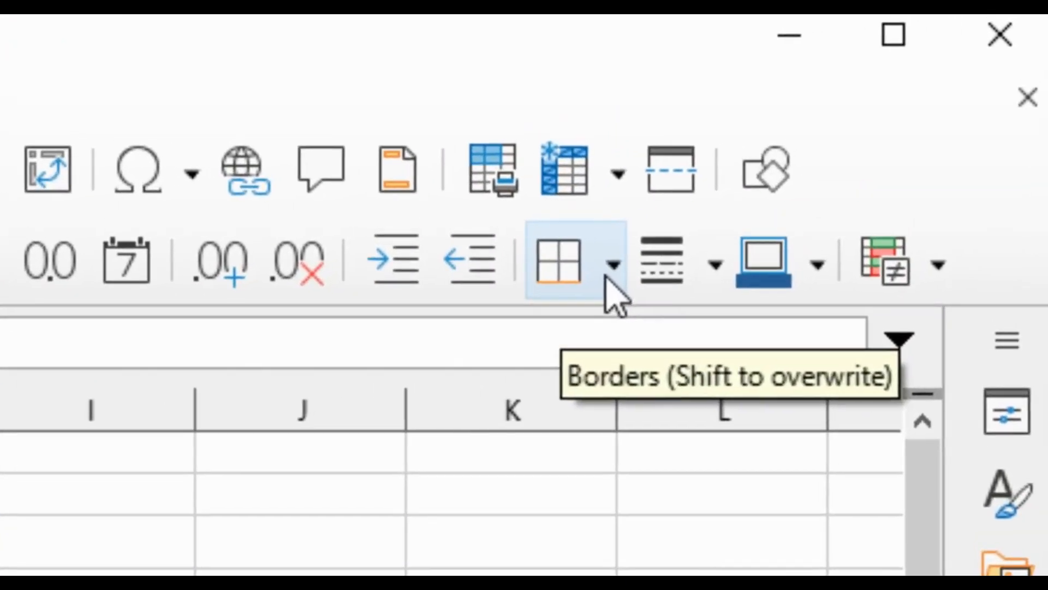
left_click(613, 266)
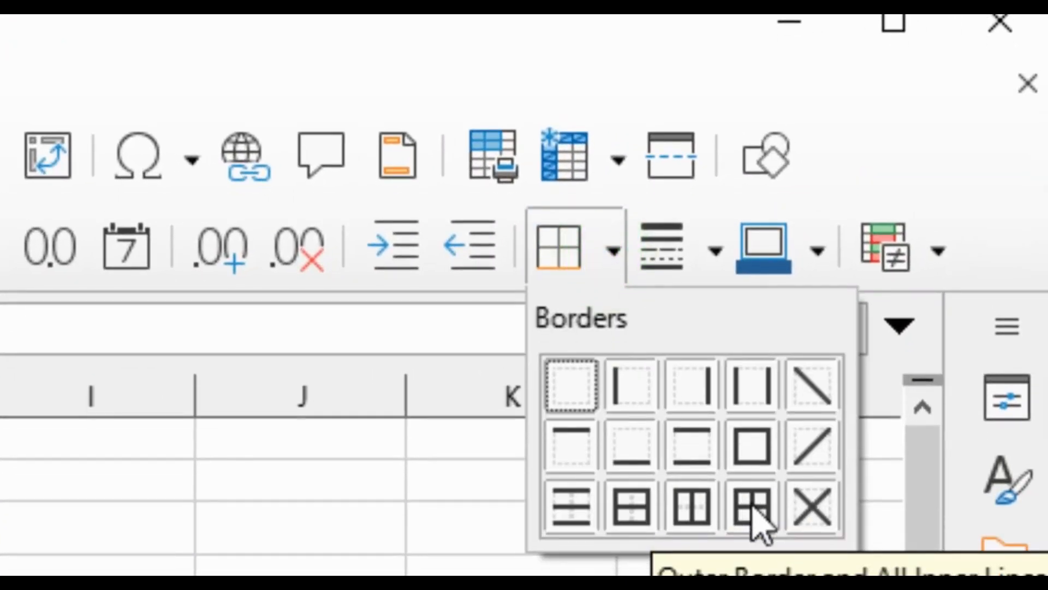
left_click(752, 508)
left_click(730, 421)
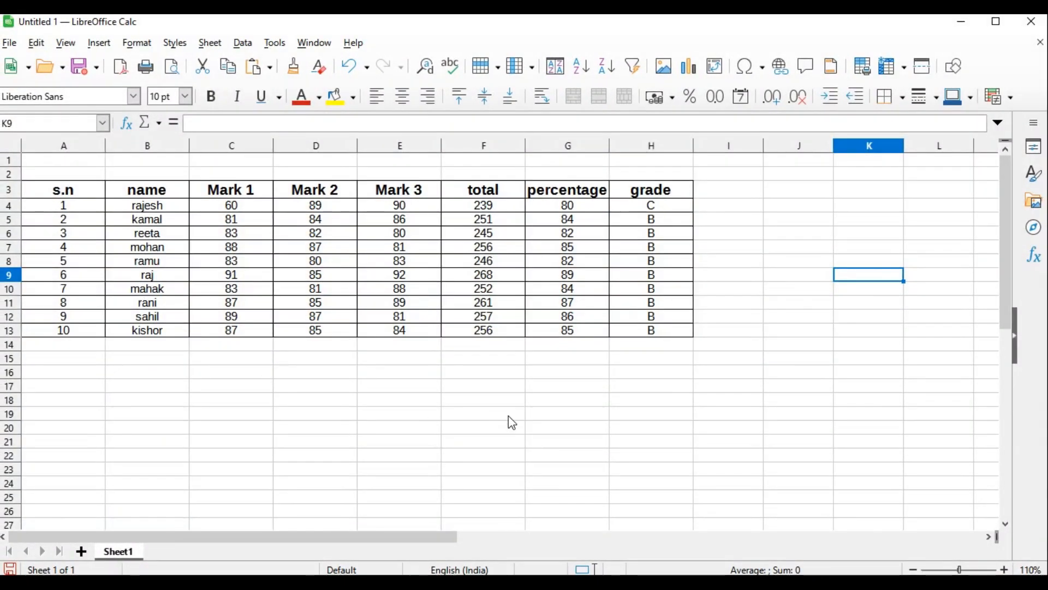
Switch to the question document in Word and read question 2 about the contents of resume.html
left_click(400, 401)
key("alt+Tab")
scroll(343, 394, "down", 3)
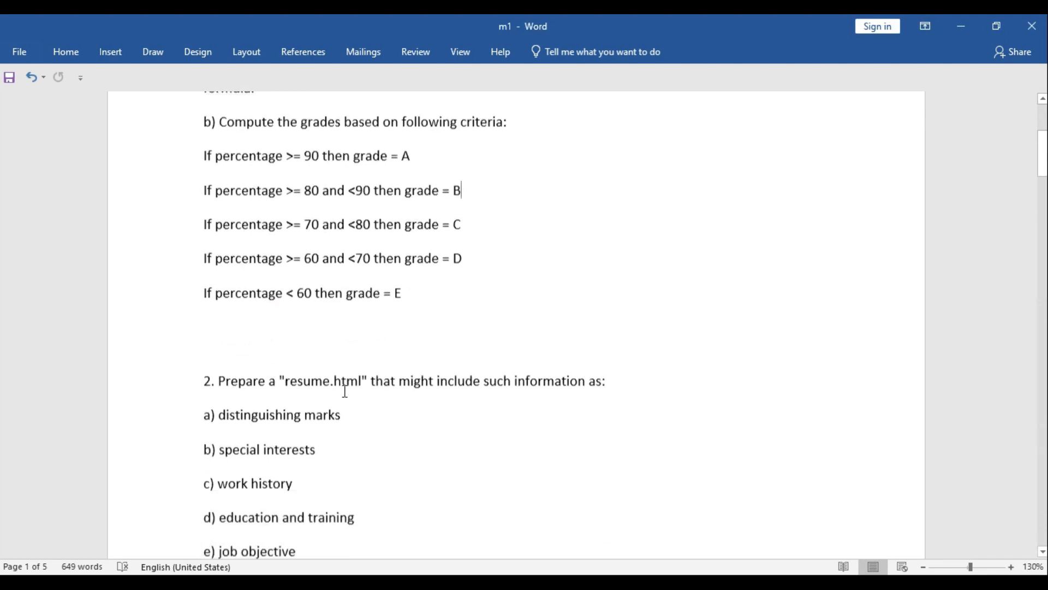
scroll(340, 393, "down", 3)
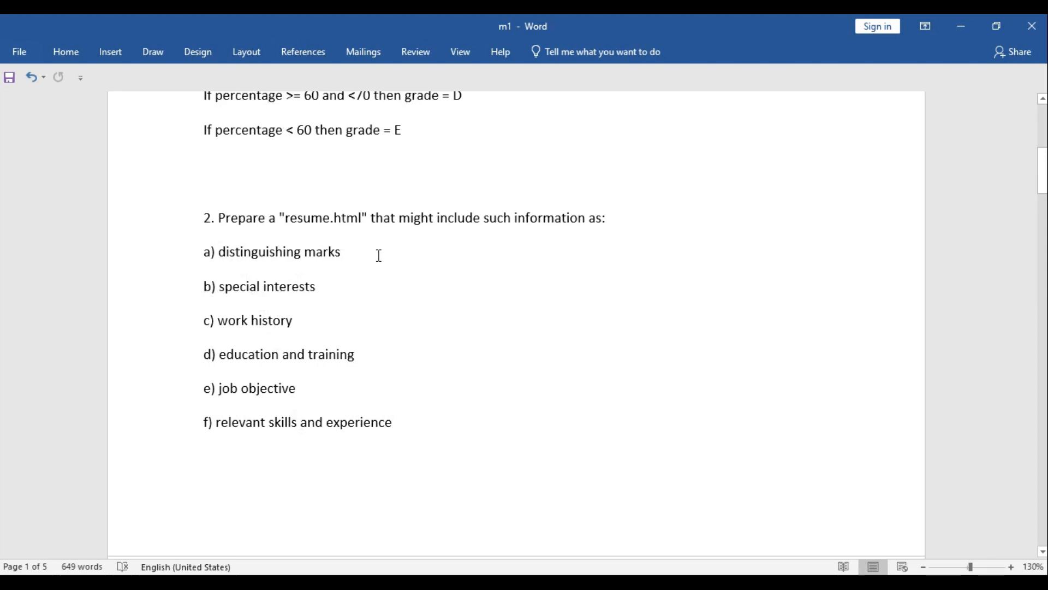
mouse_move(657, 568)
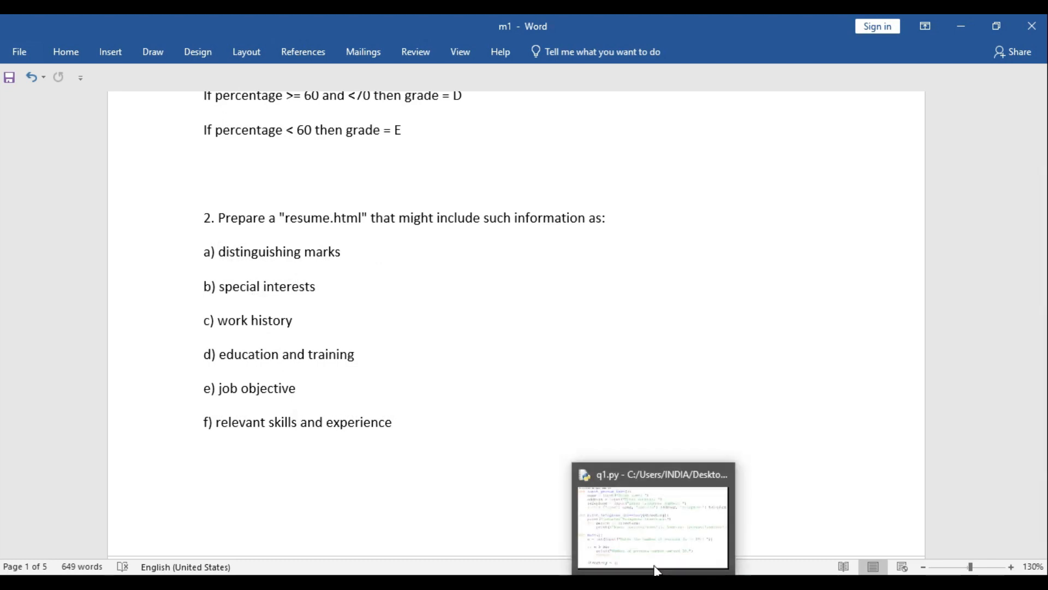
left_click(674, 526)
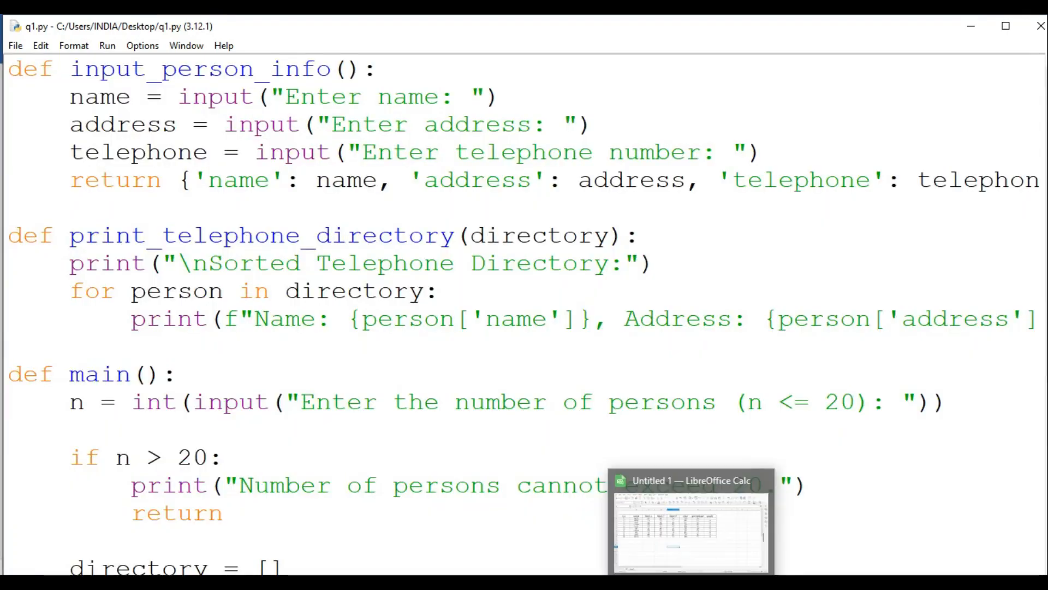
left_click(601, 572)
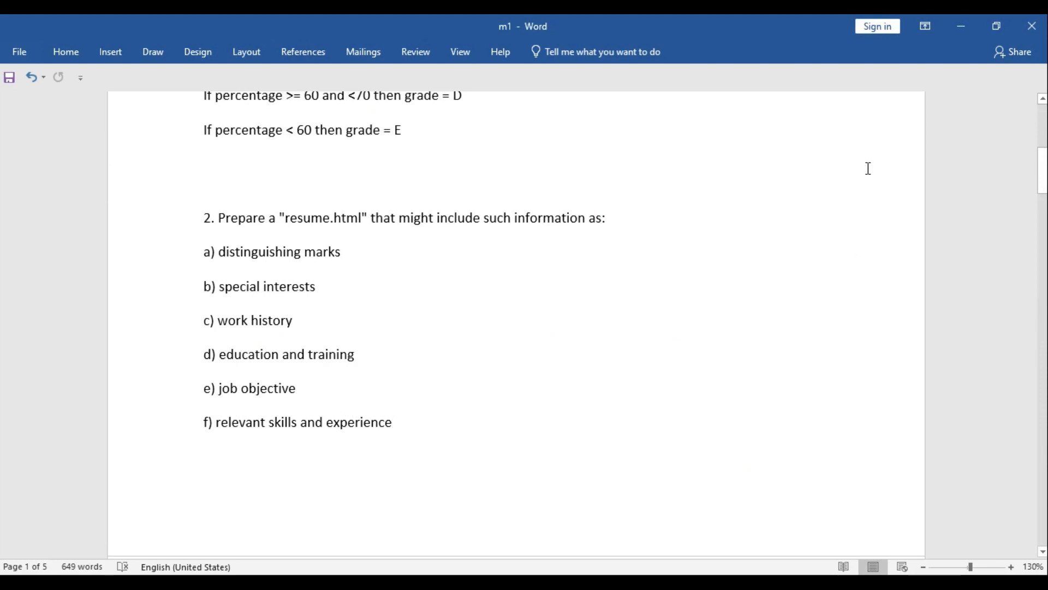
left_click(964, 30)
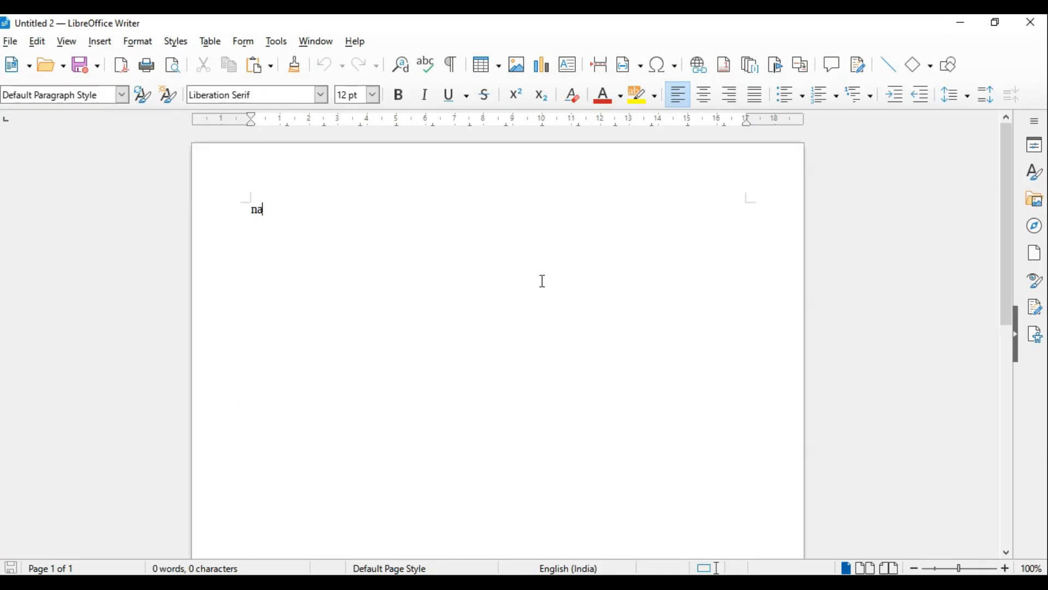
In a blank LibreOffice Writer document, enter the lines Name-, add and mob, and add an underlined blank rule across the page below them
type("me")
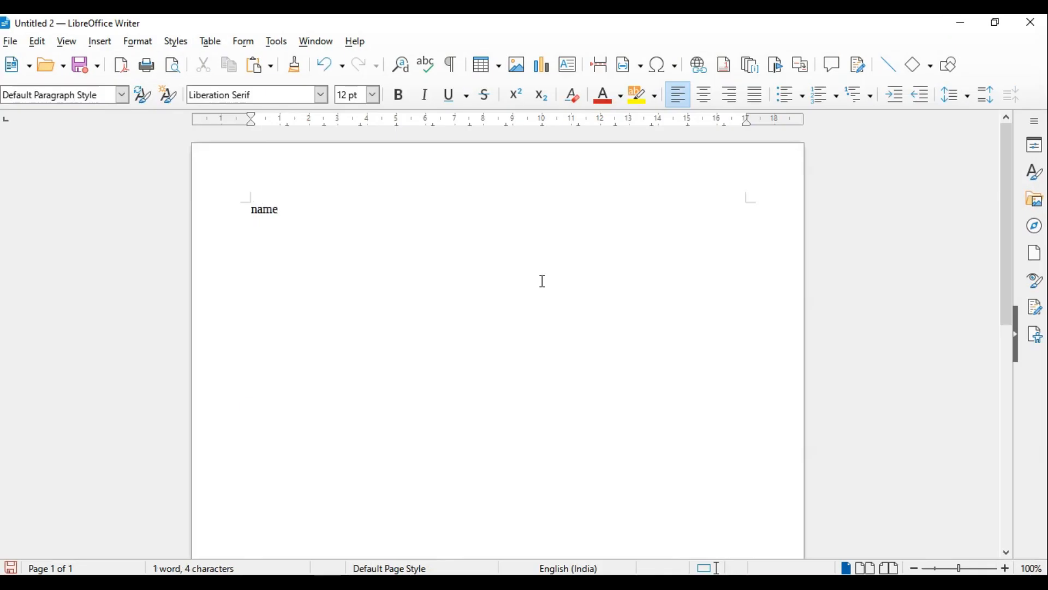
type("-")
key("Return")
type("add")
key("Return")
type("mob")
key("Return")
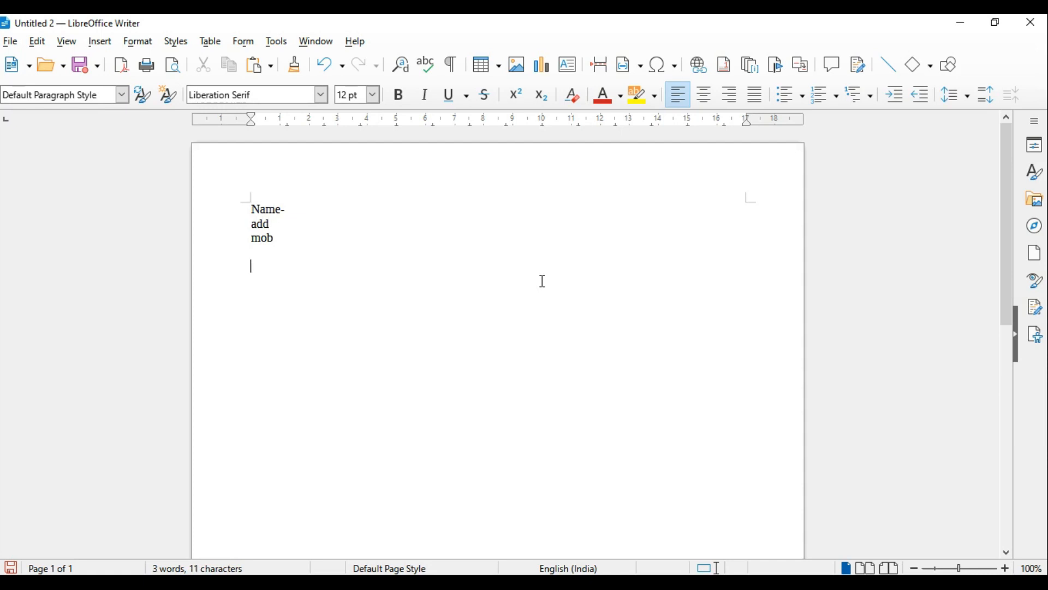
key("ctrl+u")
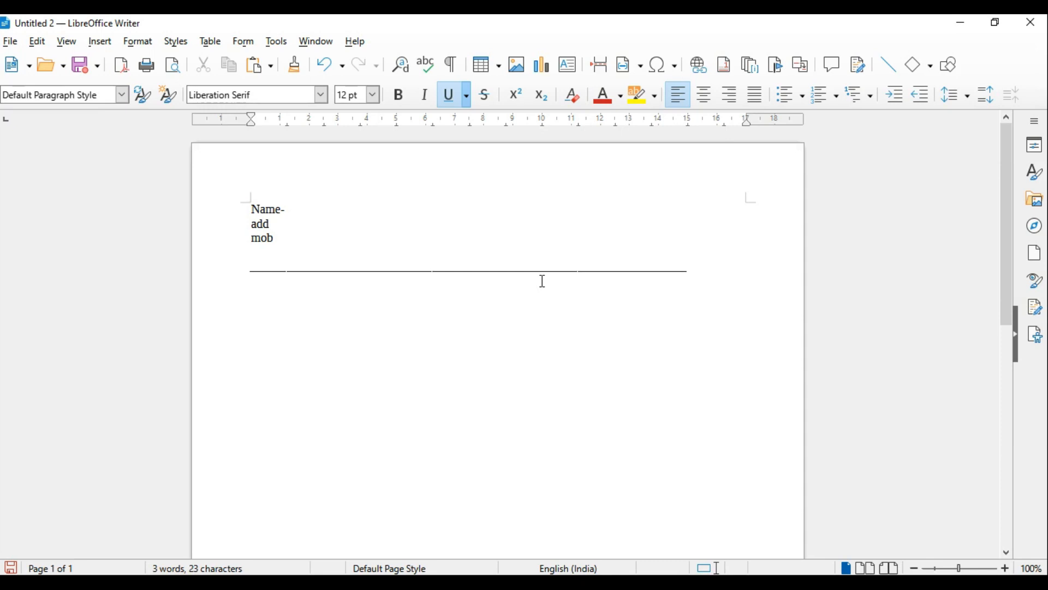
key("ctrl+u")
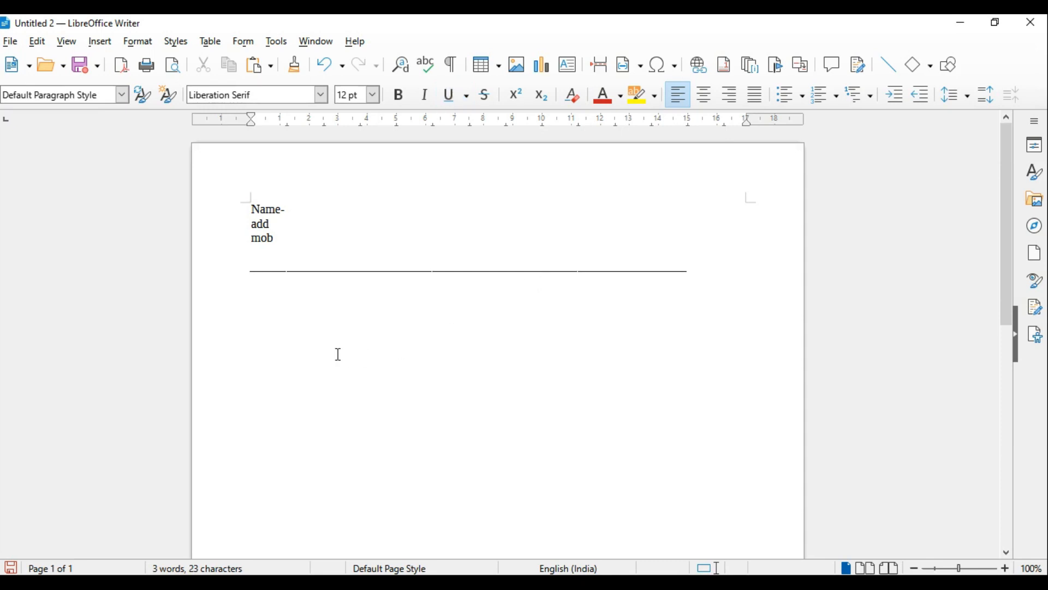
Below the rule, add the heading "marks" and the entry "10th 67 % in 2010"
left_click(263, 335)
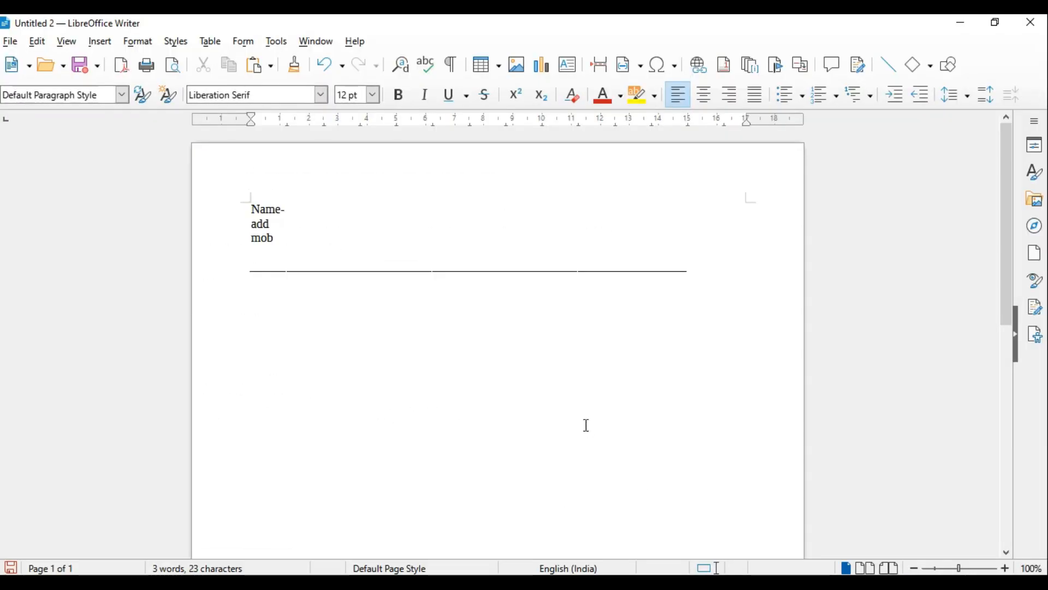
type("marks")
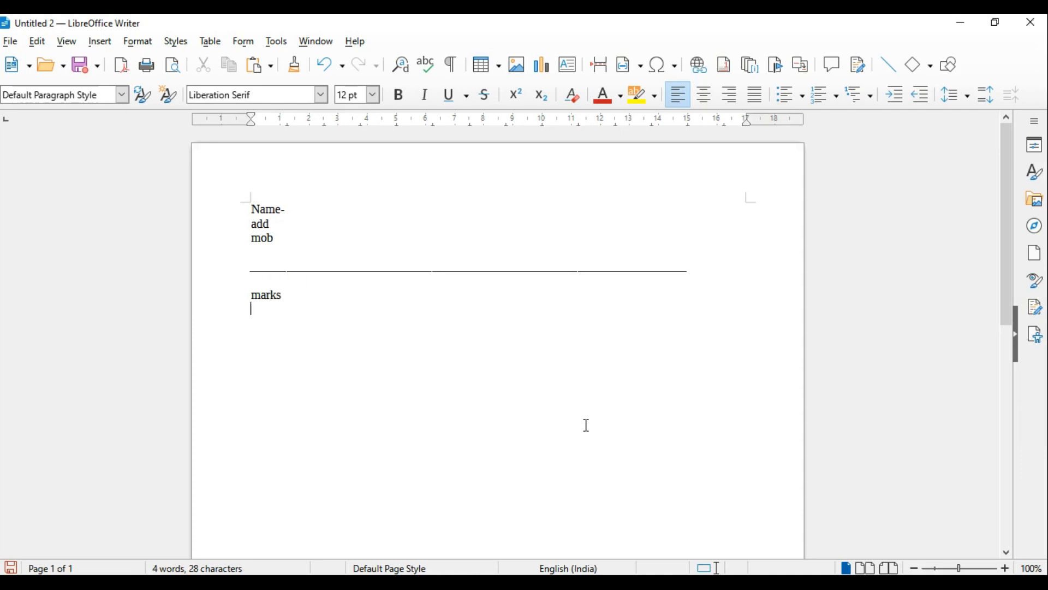
type("10th 67 % in 2010")
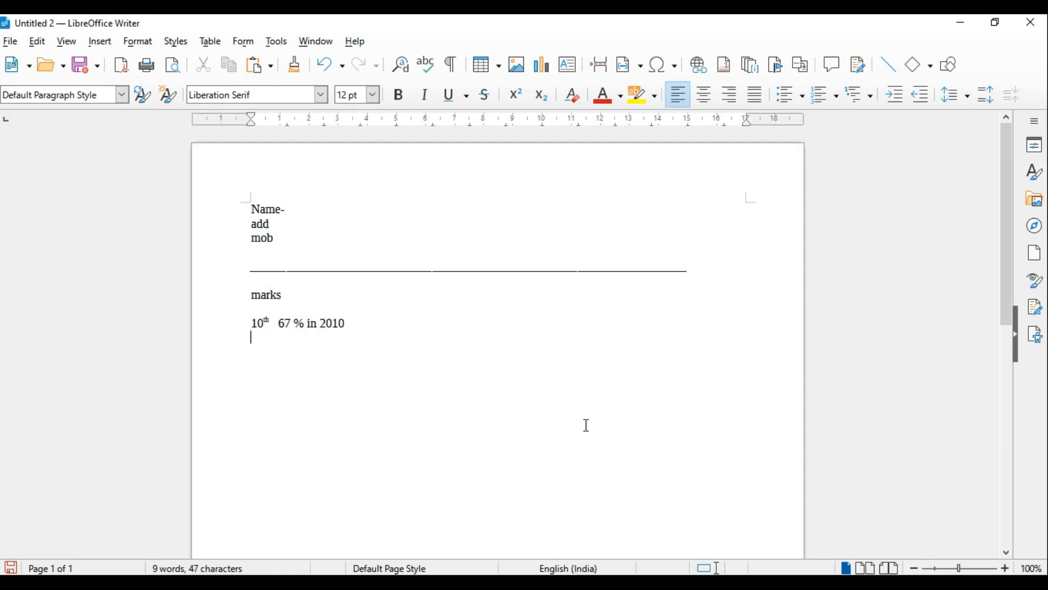
type("12 t")
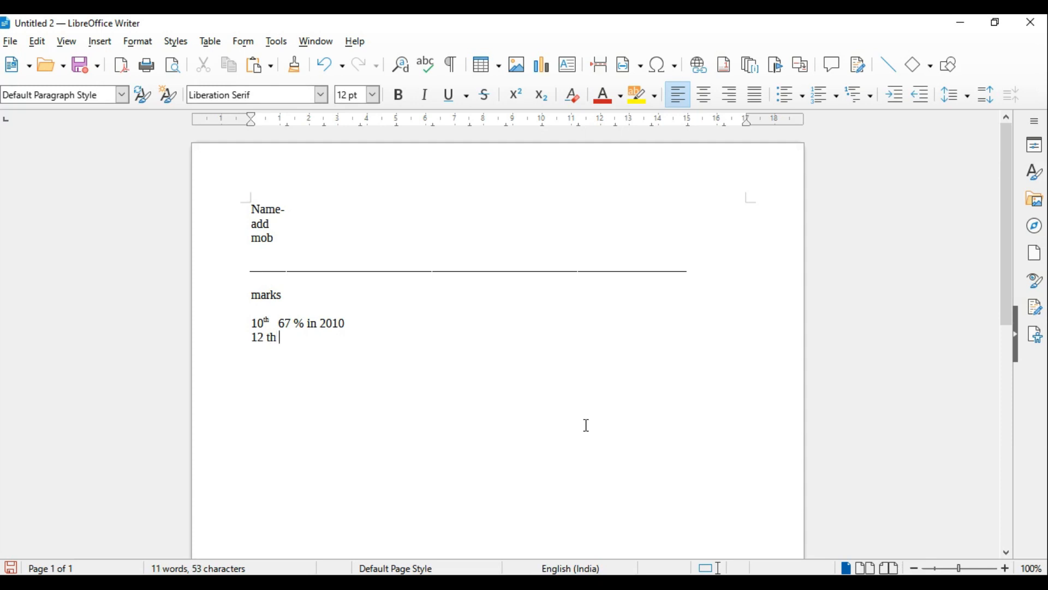
type("h     67%  in")
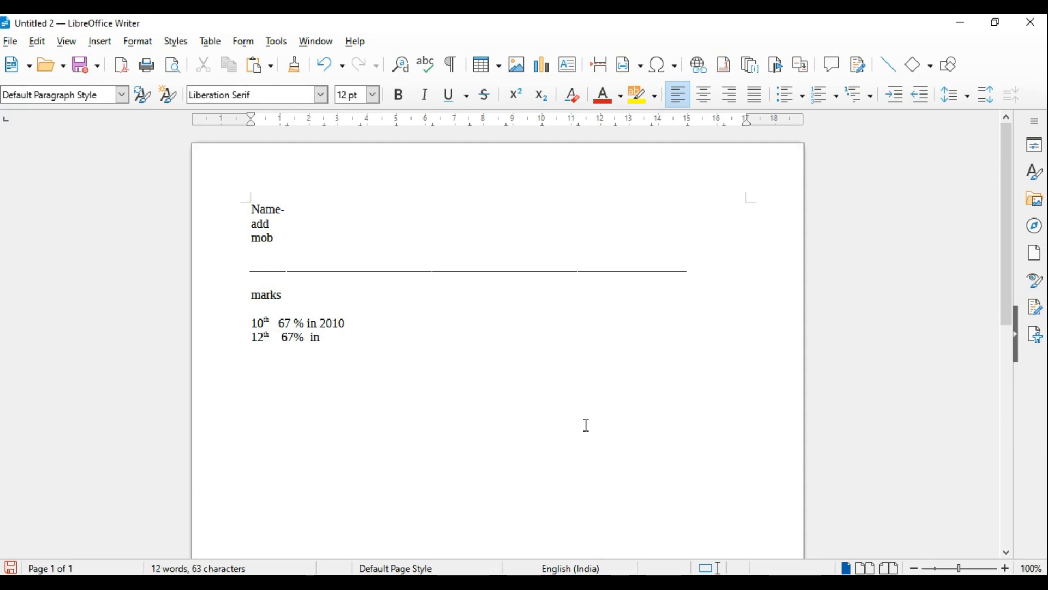
type(" 202")
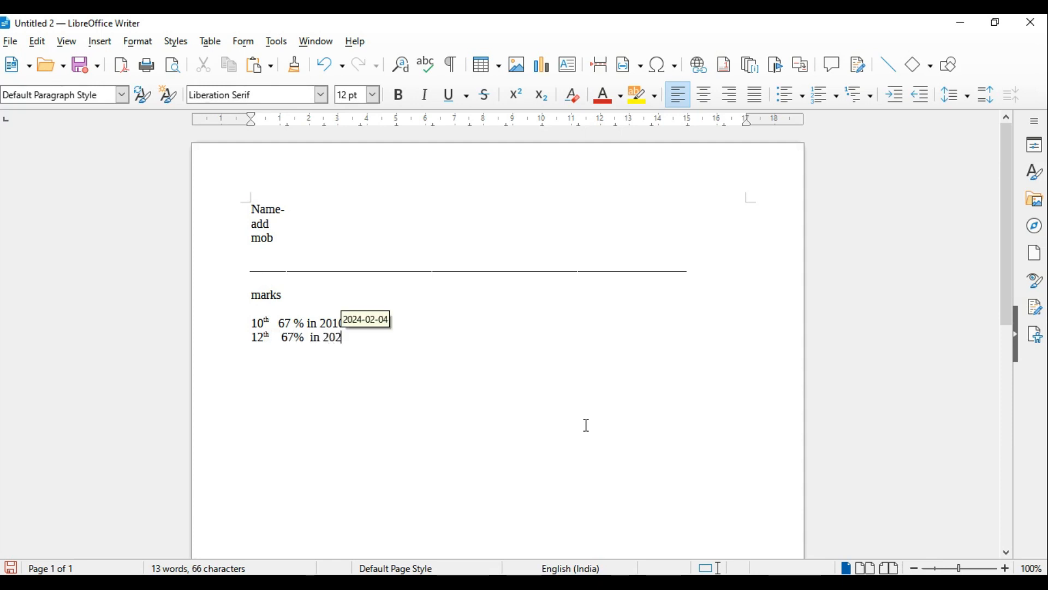
Add the entries "12th 67% in 2012" and "bsc 70 % in 2015" under the 10th line
key("BackSpace")
type("12")
key("Return")
type("bs")
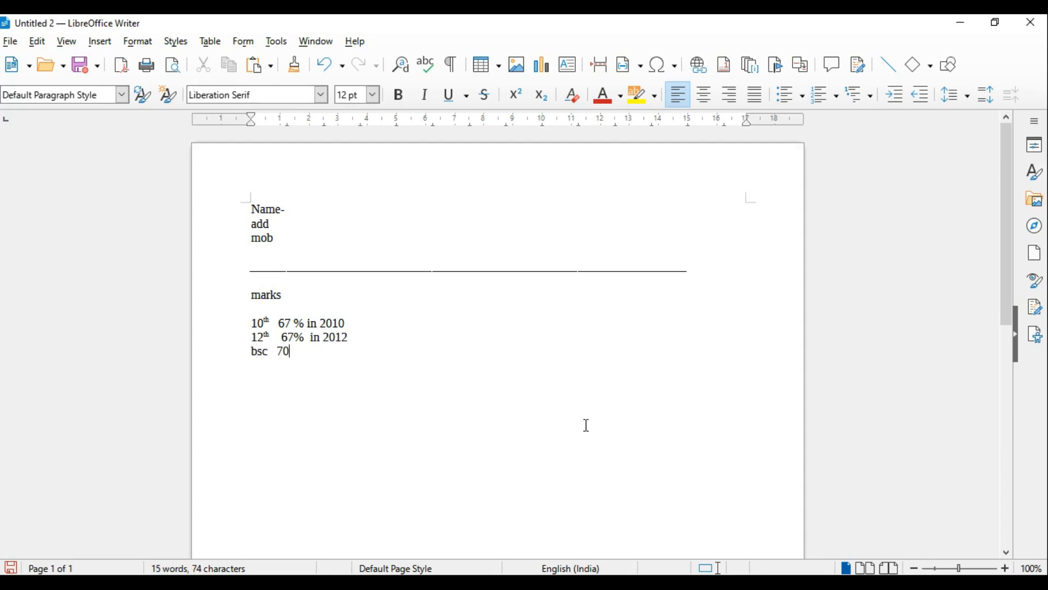
type("c   70 % in 2015")
Space out the three marks entries so that the percentages, the word "in" and the years line up in columns
left_click(310, 323)
left_click(298, 323)
left_click(280, 323)
left_click(278, 338)
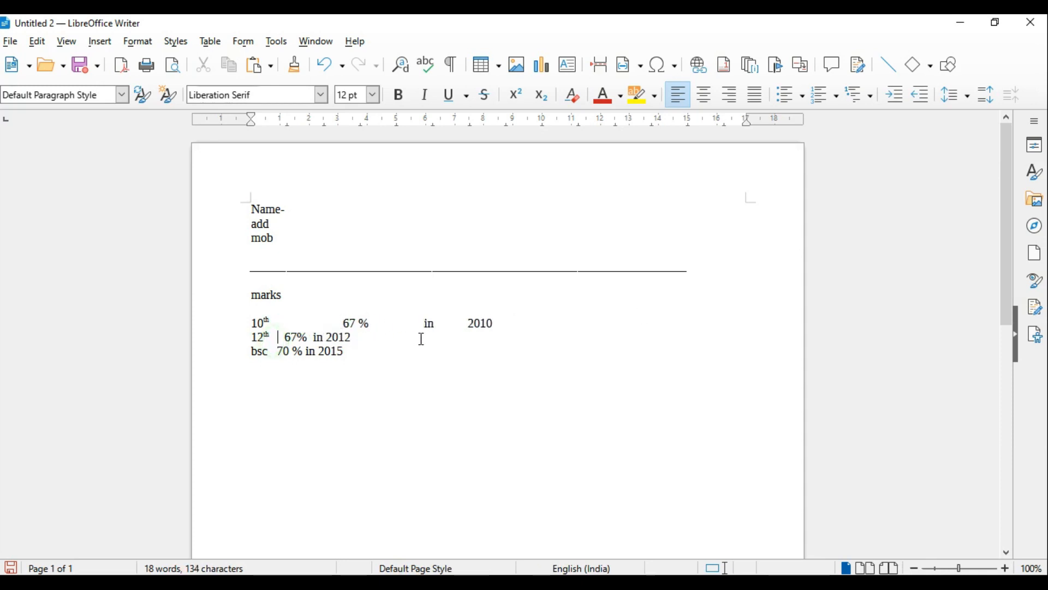
left_click(371, 336)
left_click(446, 337)
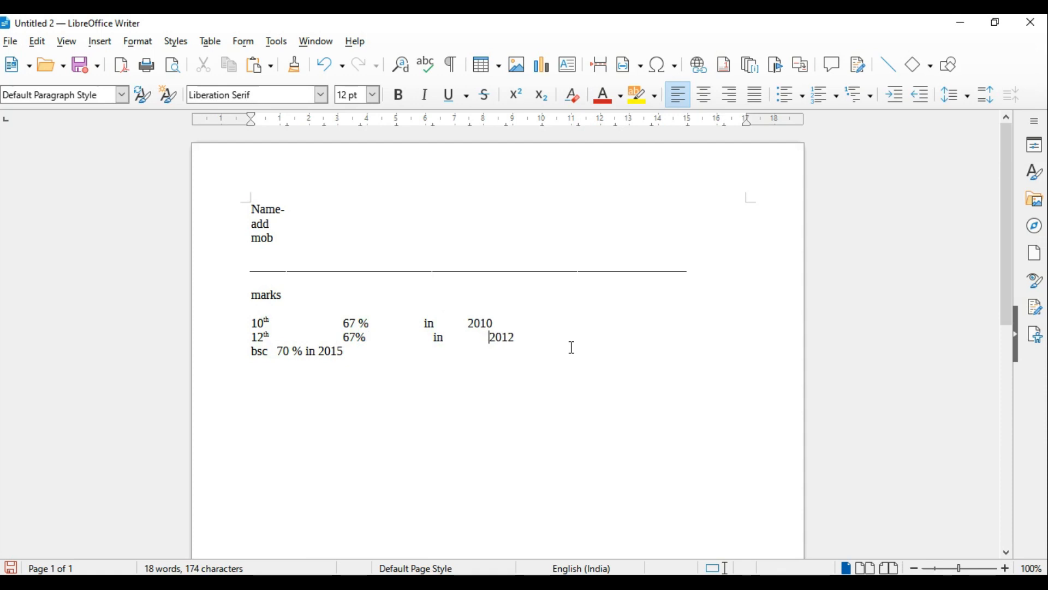
left_click(473, 324)
left_click(473, 325)
left_click(430, 336)
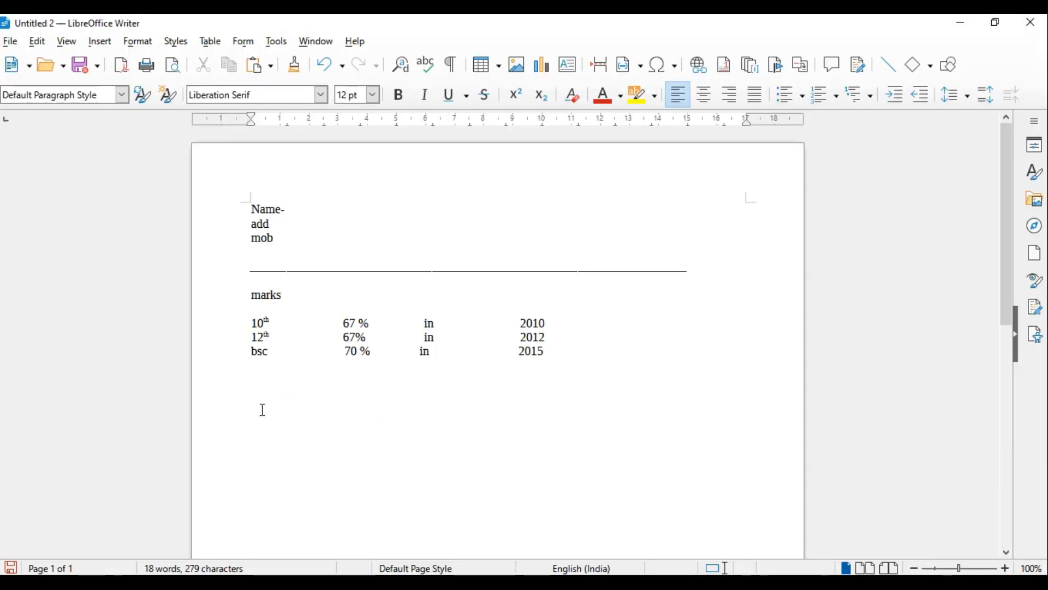
Add the heading "special intrest" below the marks entries and make both it and the "marks" heading bold
left_click(262, 409)
type("special intrest")
left_click_drag(283, 295, 234, 295)
left_click(399, 95)
left_click_drag(322, 380, 201, 377)
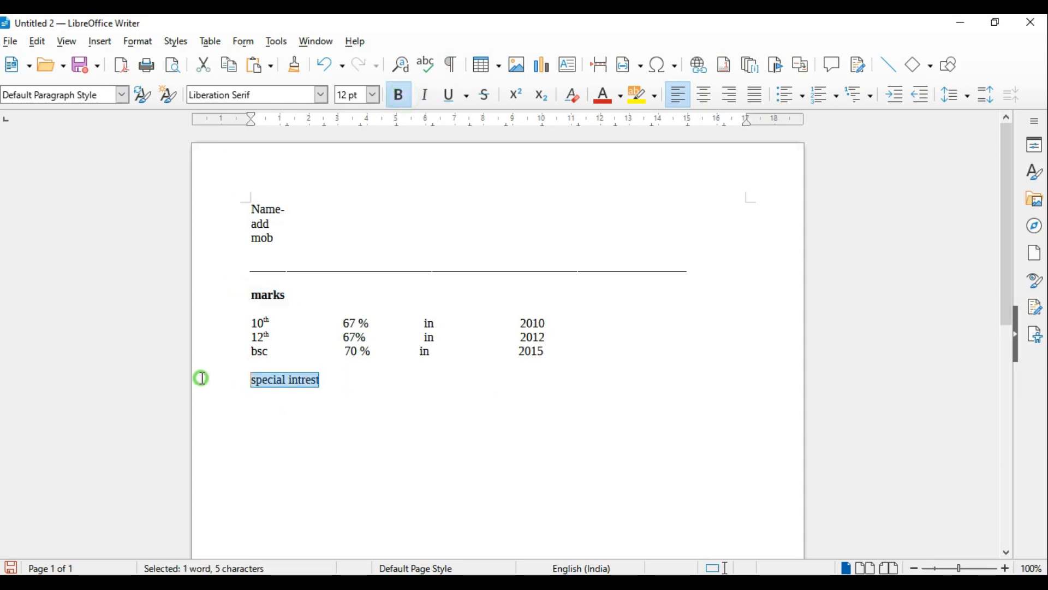
left_click(399, 95)
Start a bulleted list with arrowhead bullets on the line below the "special intrest" heading
key("Down")
left_click(804, 104)
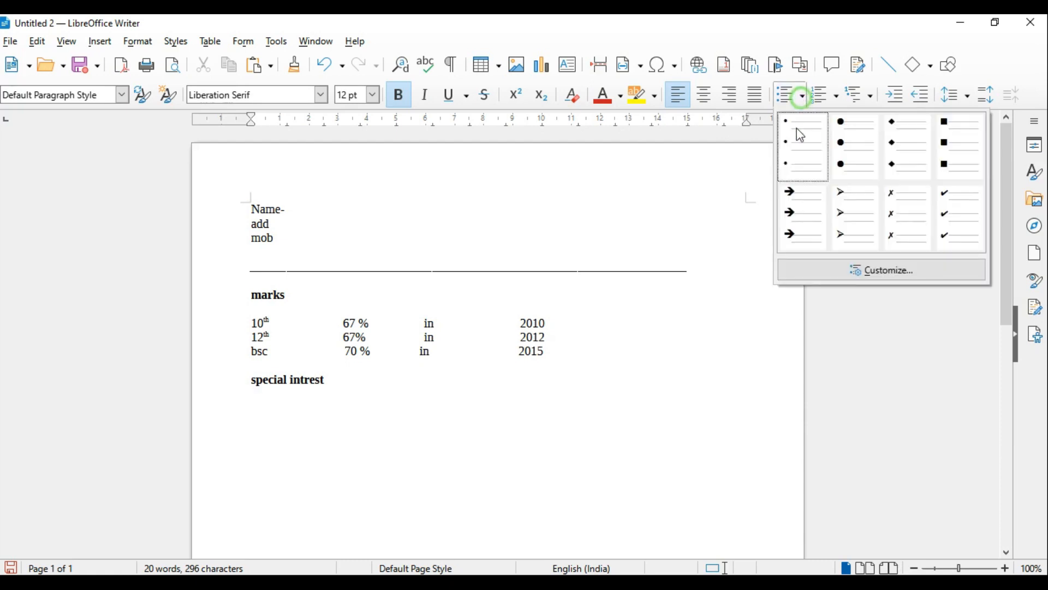
left_click(808, 190)
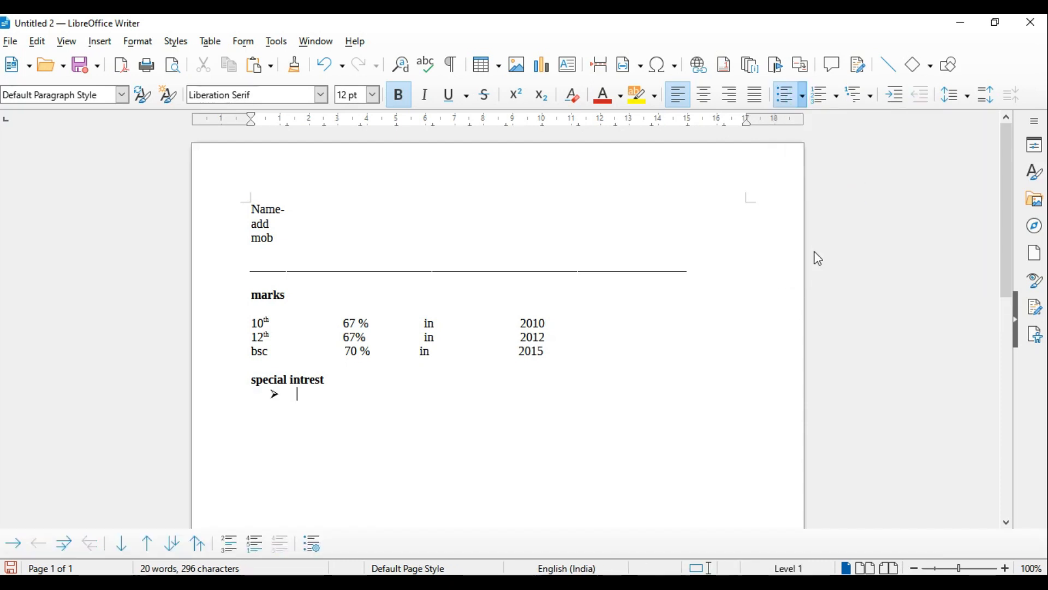
Fill the special interest list with "net serfing", "programming", "lening skills" and "reading books", and end the list
type("net serfing")
key("Return")
type("programming")
key("Return")
type("lening skills")
key("Return")
type("reading bookss")
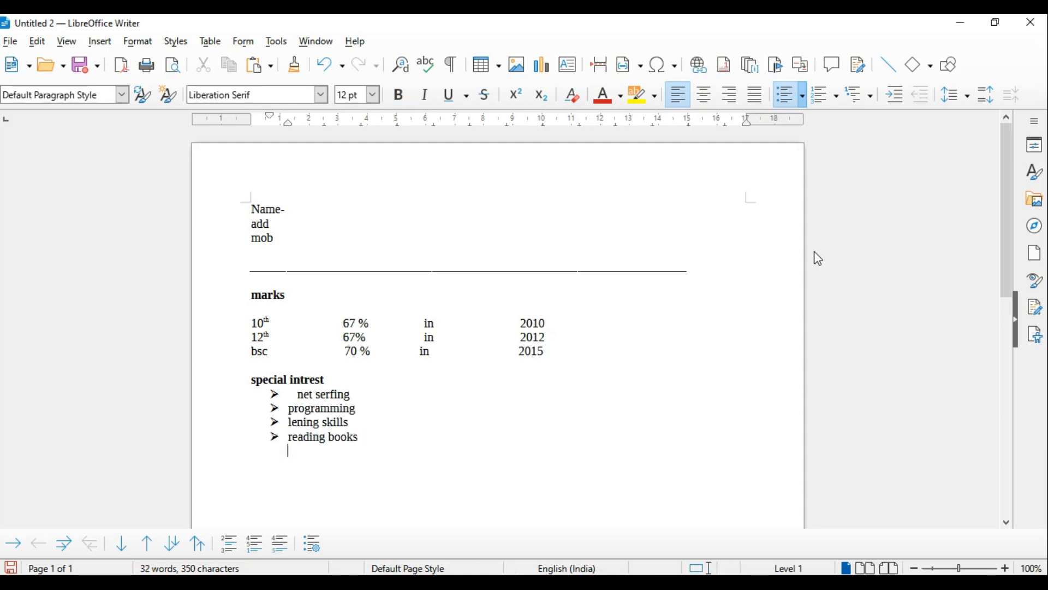
key("Return")
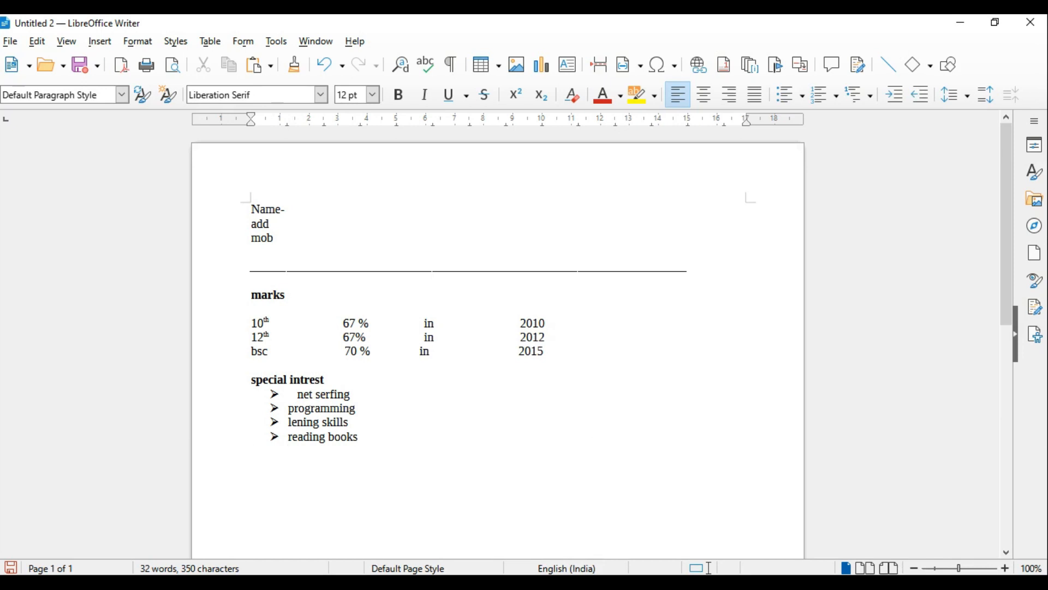
Consult question 2 in Word for the next resume section and add "work history" as a bold heading below the list in Writer
key("alt+Tab")
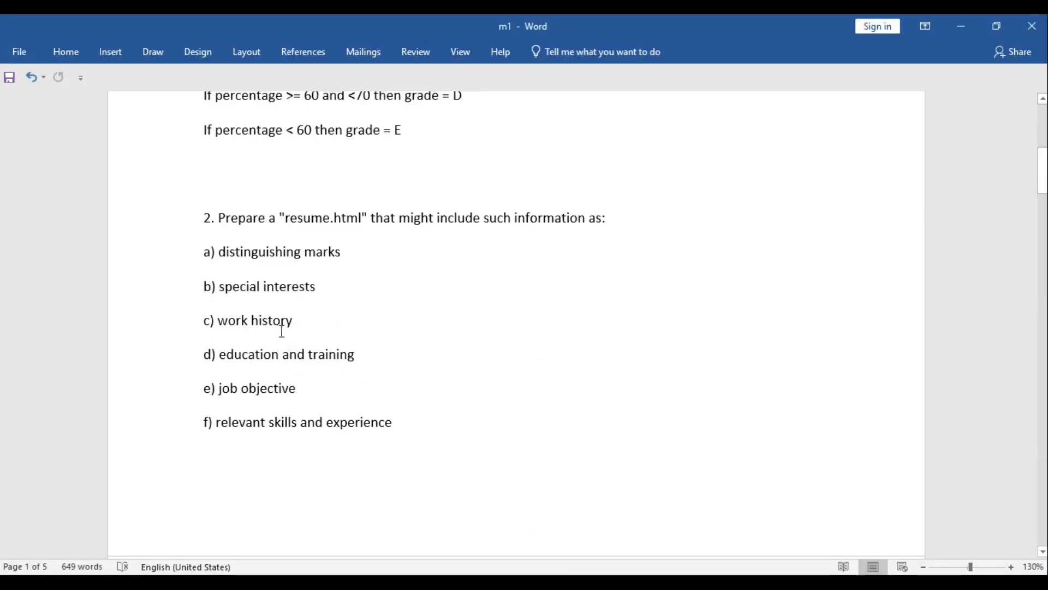
mouse_move(702, 570)
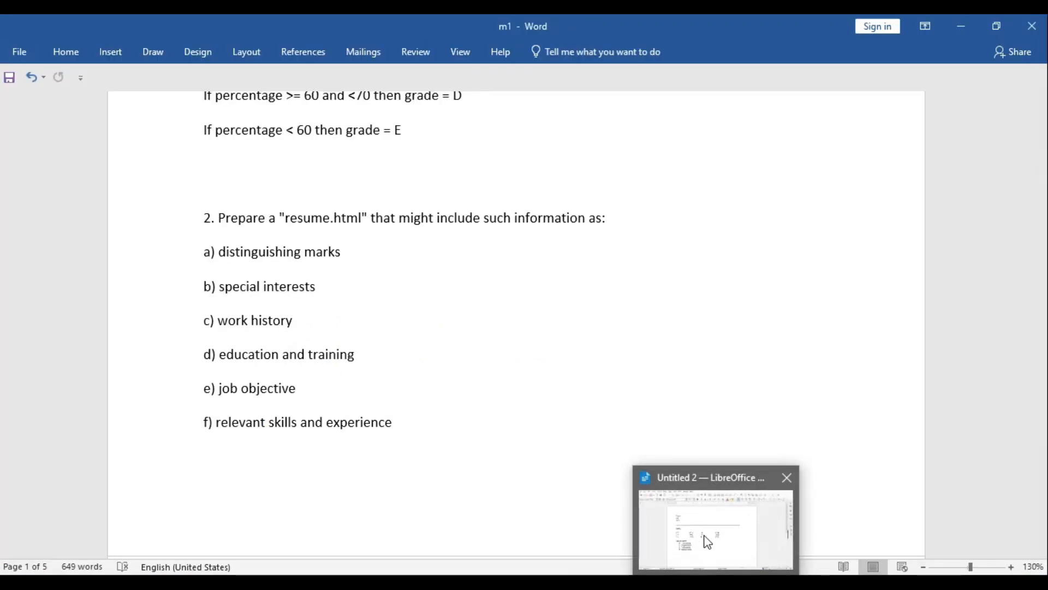
left_click(706, 531)
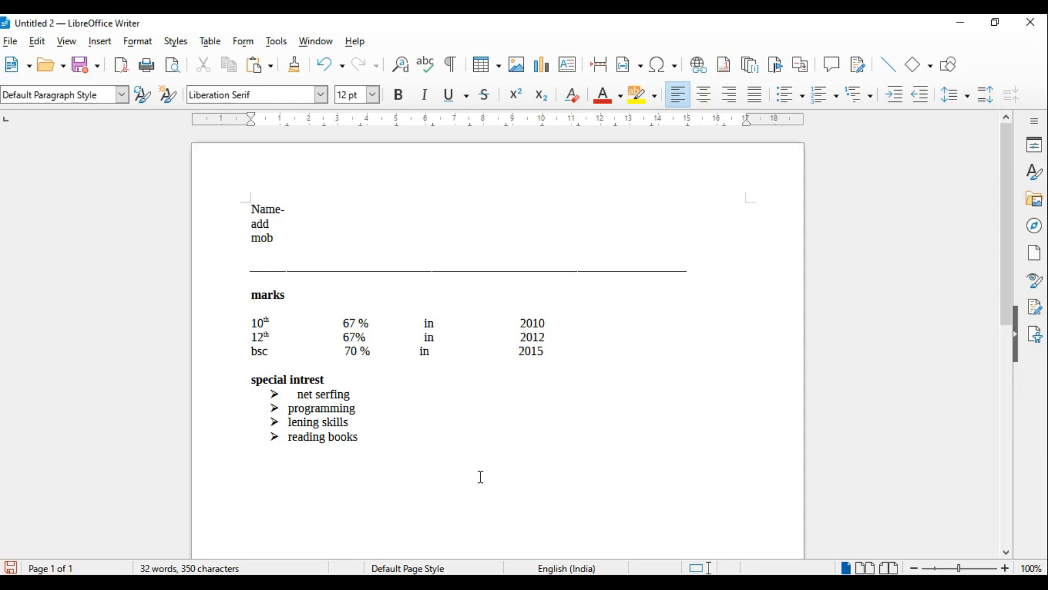
type("history")
left_click_drag(316, 452, 245, 450)
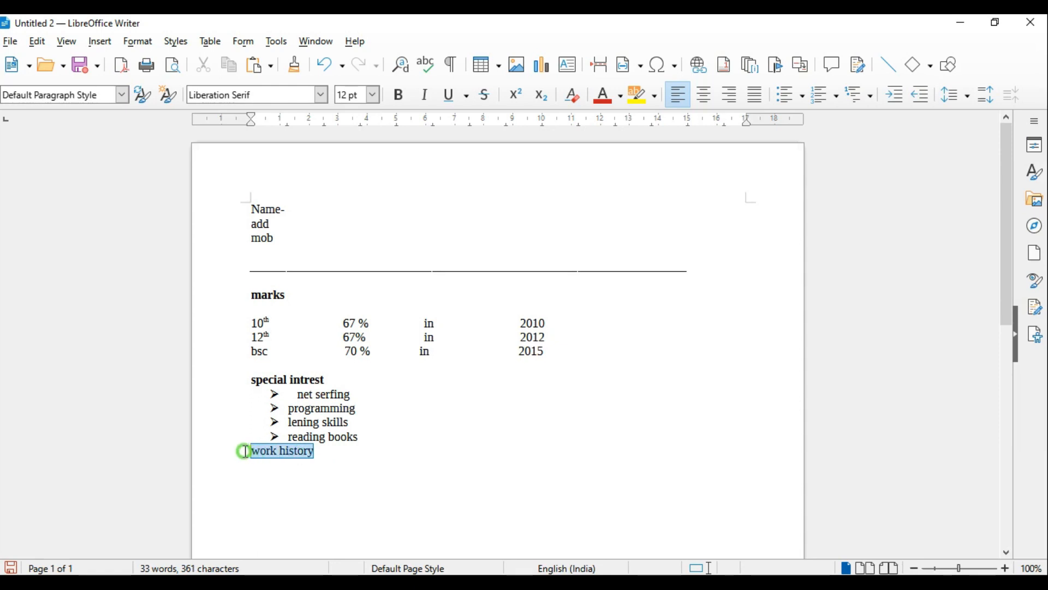
key("ctrl+b")
left_click(426, 459)
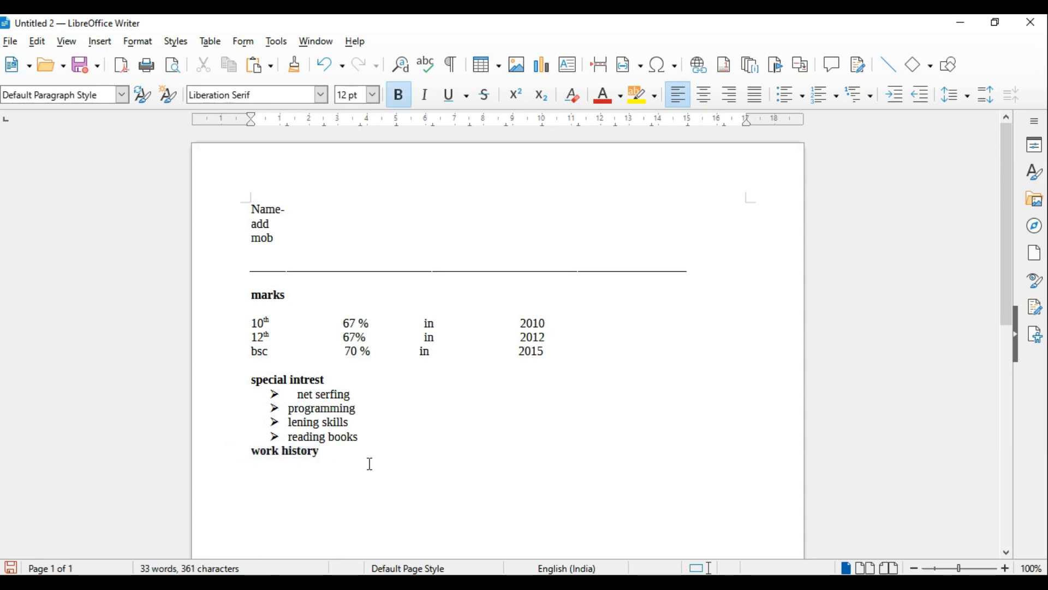
Underline the marks, special intrest and work history headings and start an arrowhead bulleted list under "work history"
left_click_drag(320, 452, 248, 454)
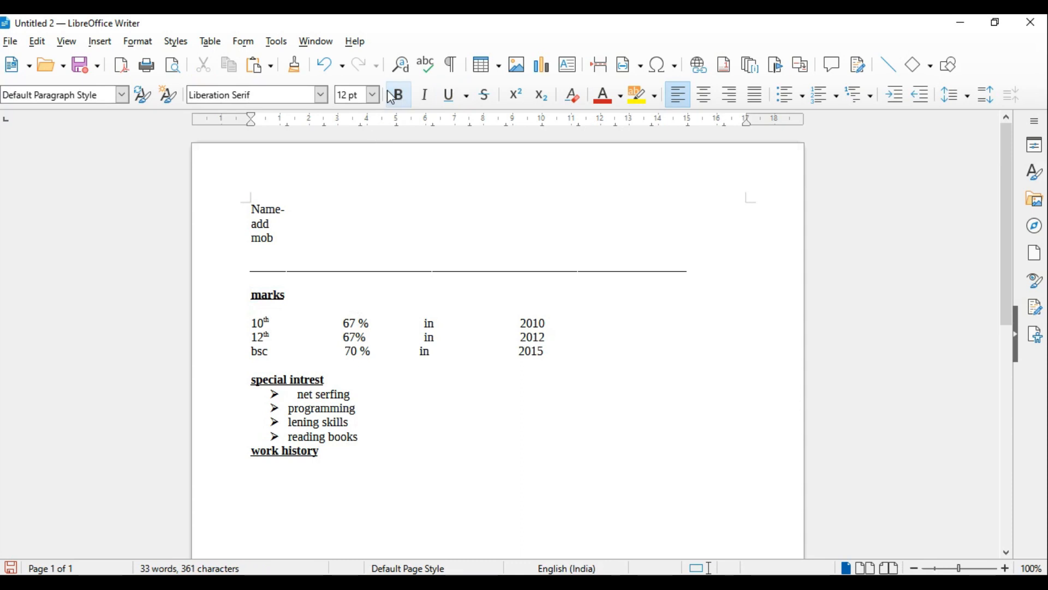
left_click(398, 97)
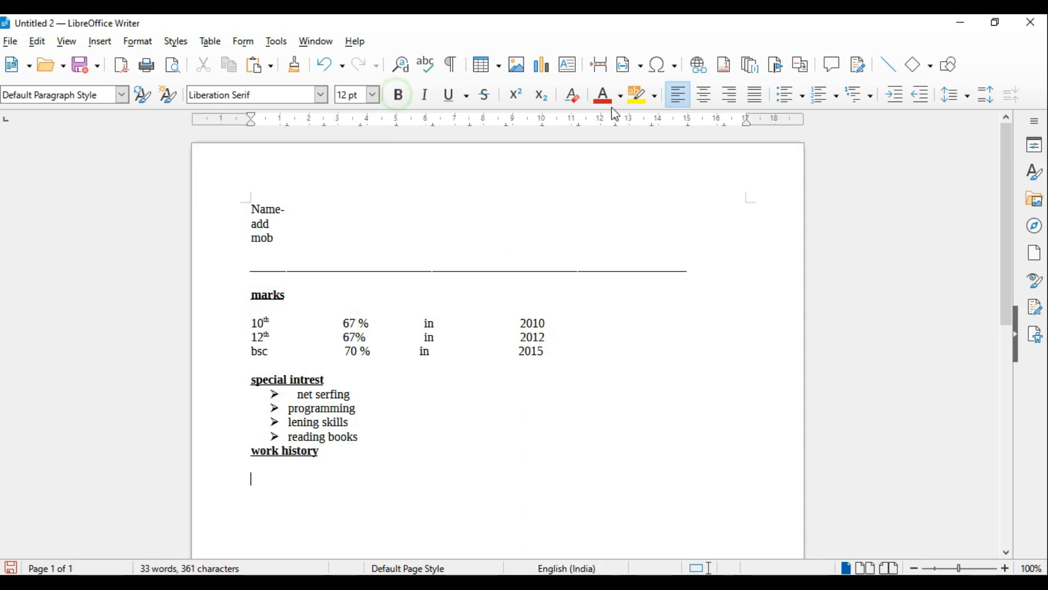
left_click(802, 96)
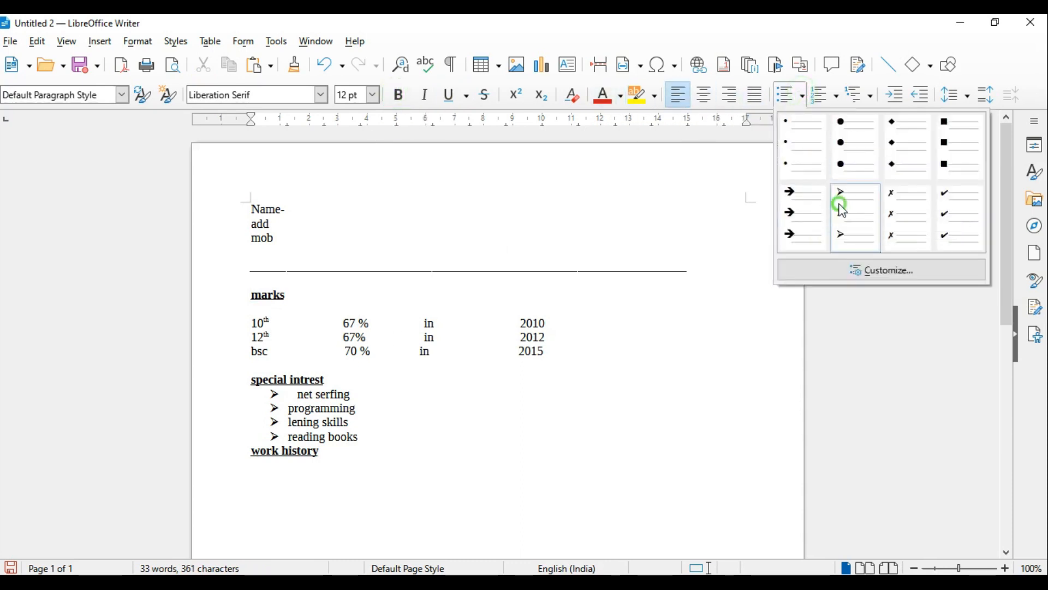
left_click(839, 204)
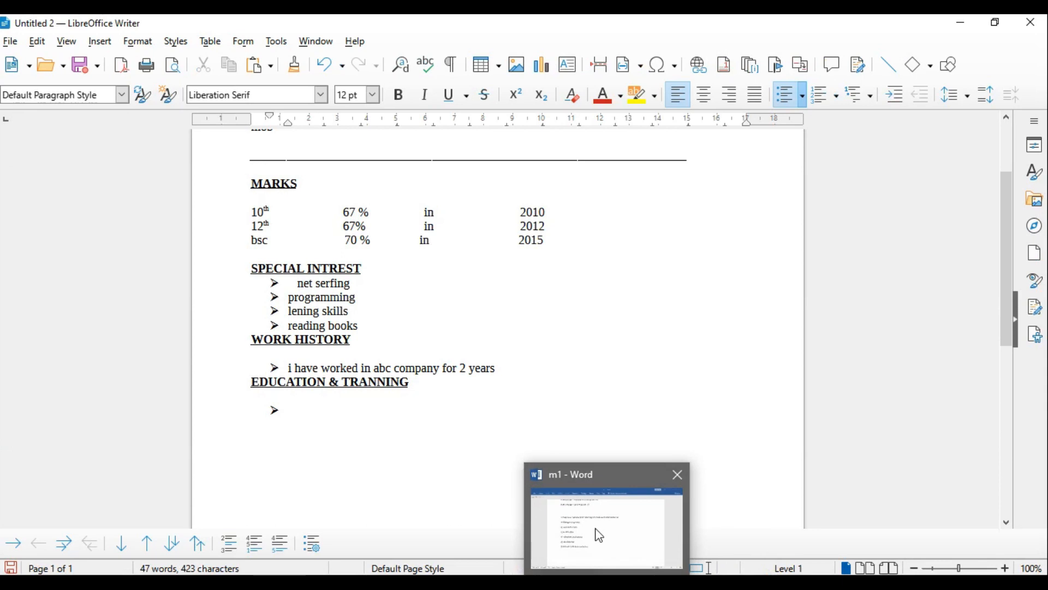
Fill the EDUCATION & TRANNING list with "i have done bsc" and a copy of the work history bullet, and end the list
left_click(600, 535)
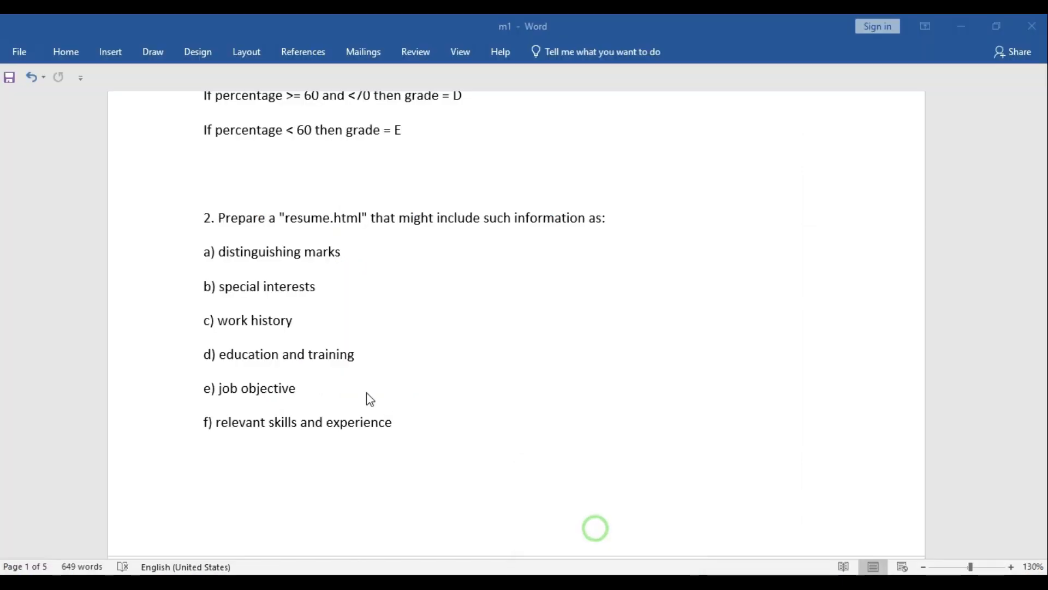
type("i have done bsc")
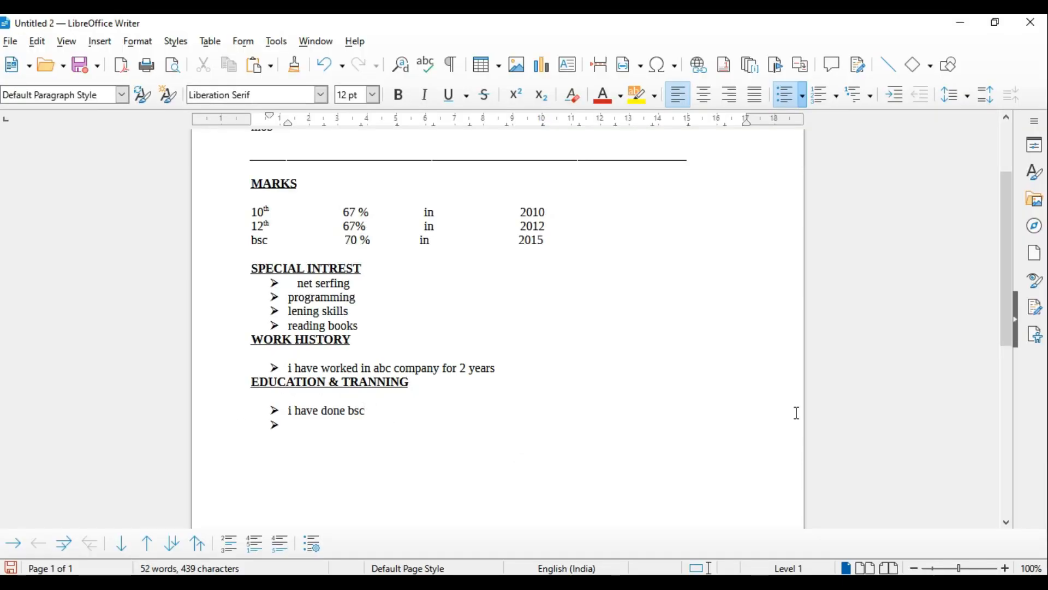
left_click_drag(289, 368, 520, 362)
key("ctrl+c")
left_click(313, 434)
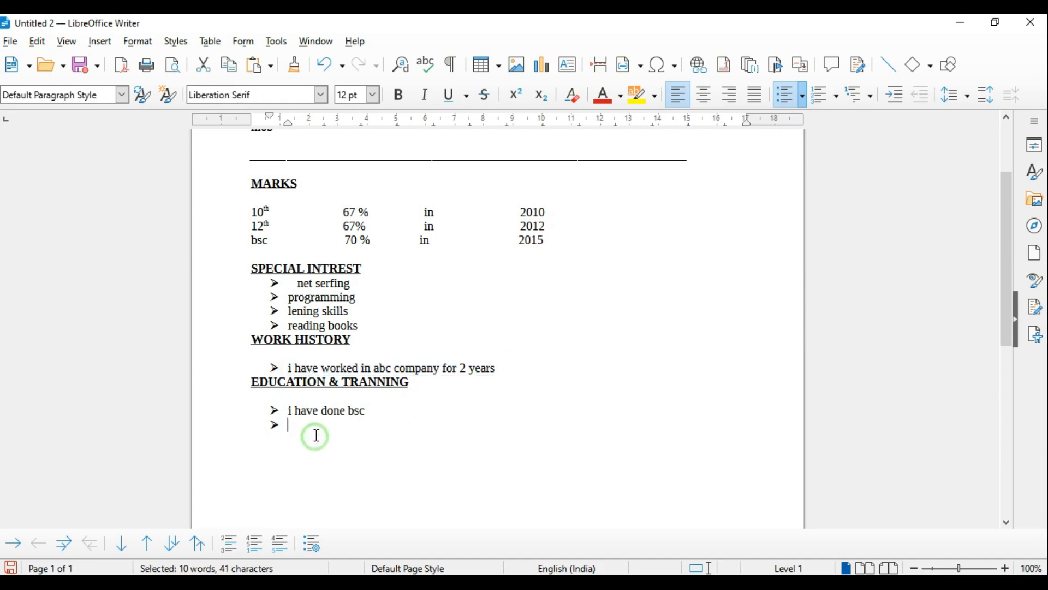
key("ctrl+v")
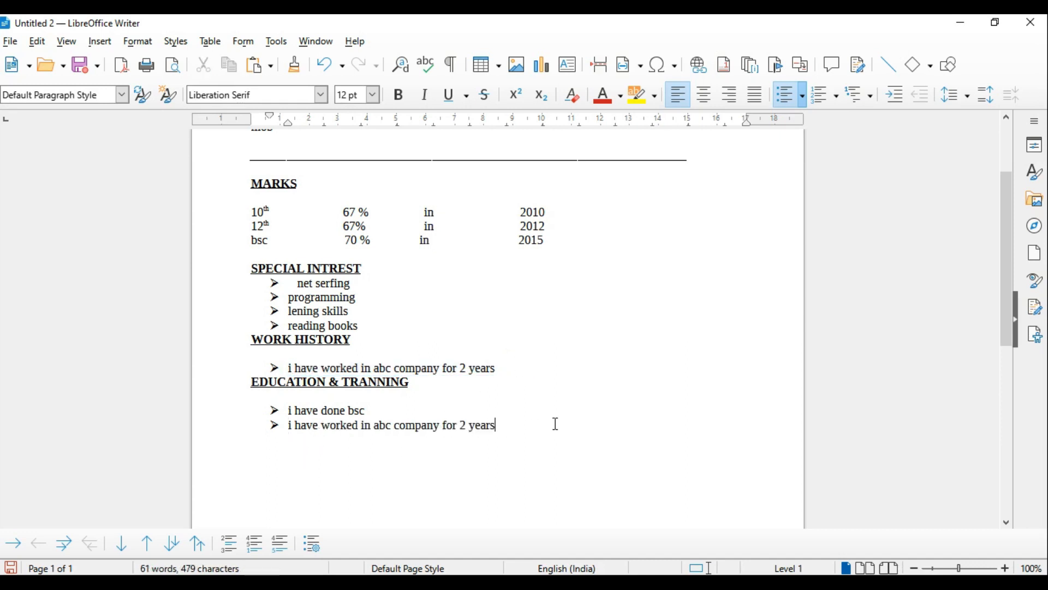
key("BackSpace")
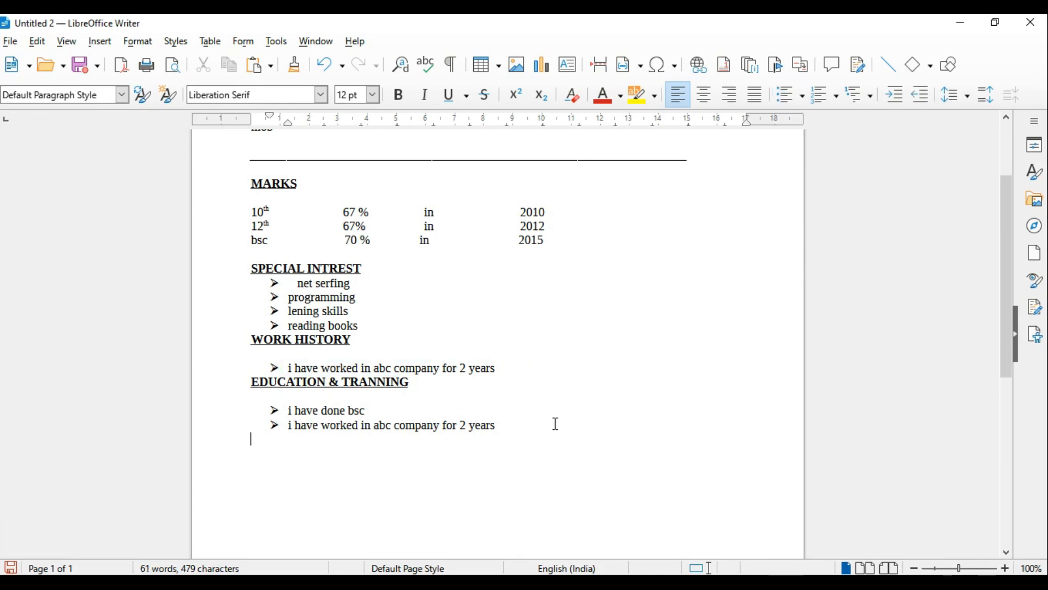
Add the bold, underlined heading "job objective" from question 2 below the education list and convert it to uppercase
key("alt+Tab")
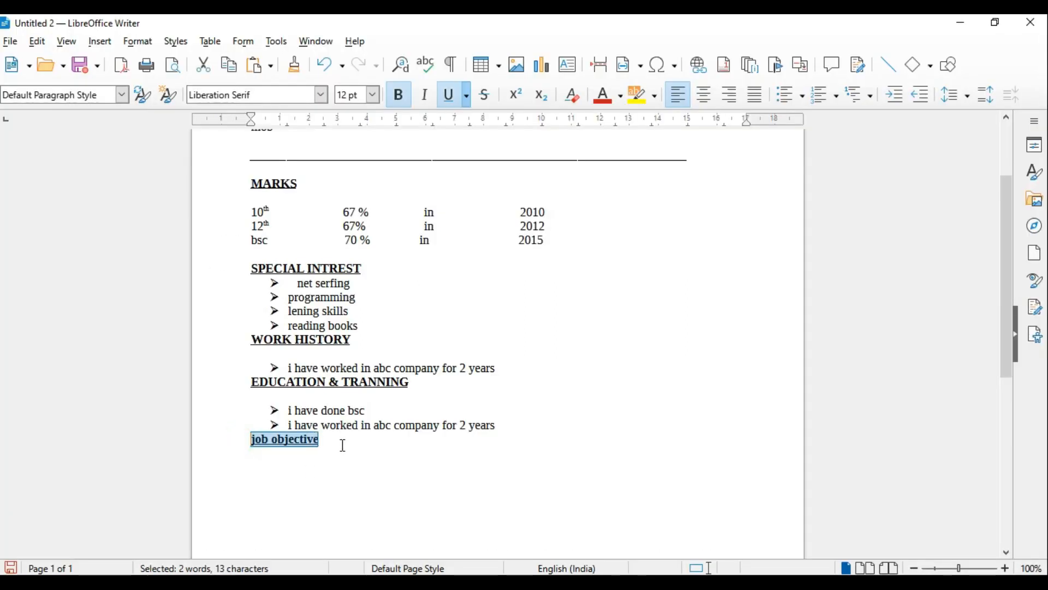
left_click(342, 445)
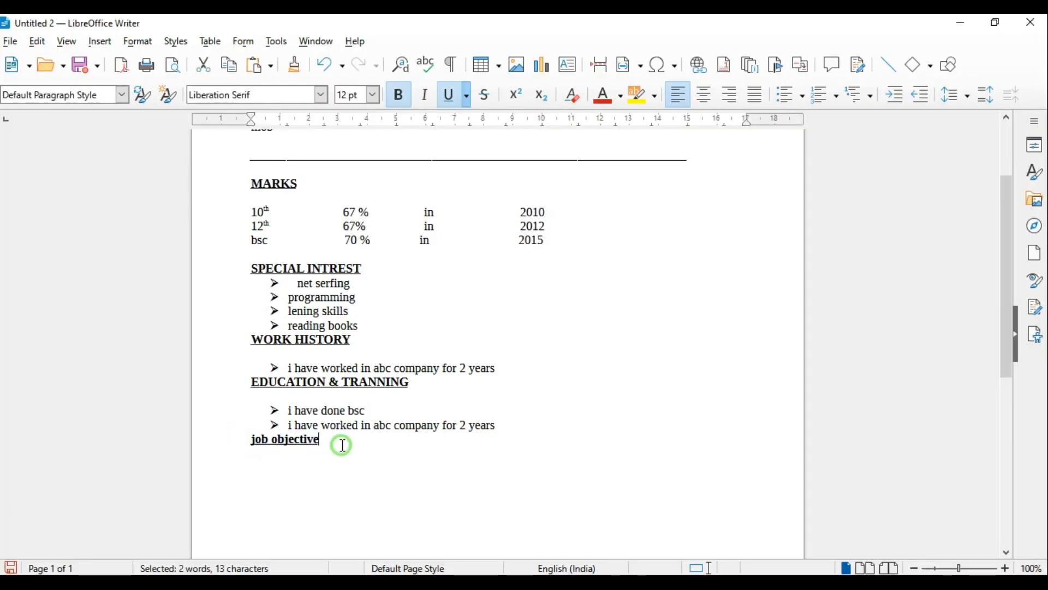
left_click_drag(342, 445, 234, 444)
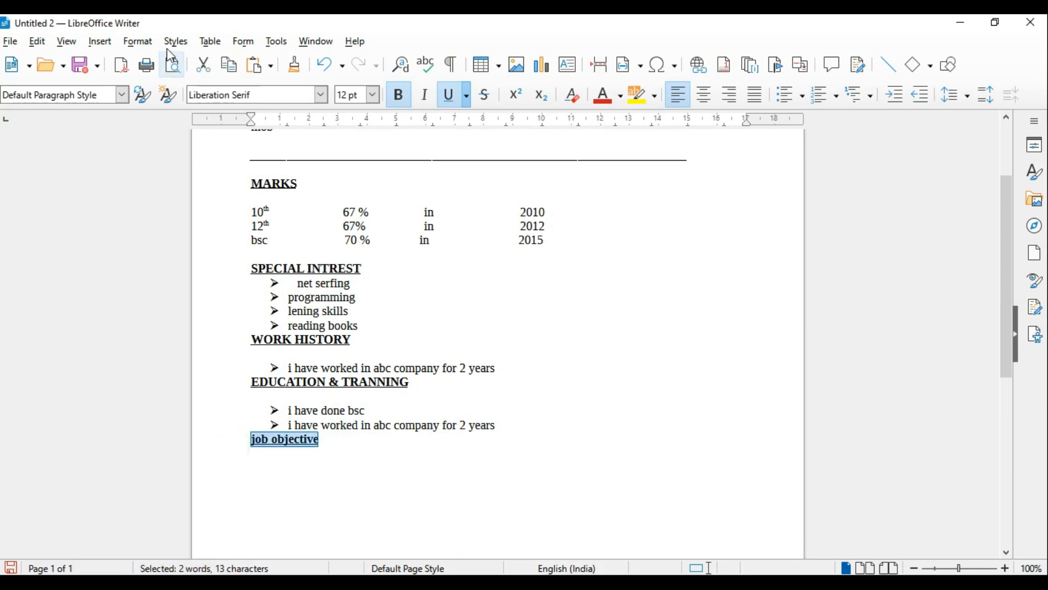
left_click(138, 42)
mouse_move(158, 60)
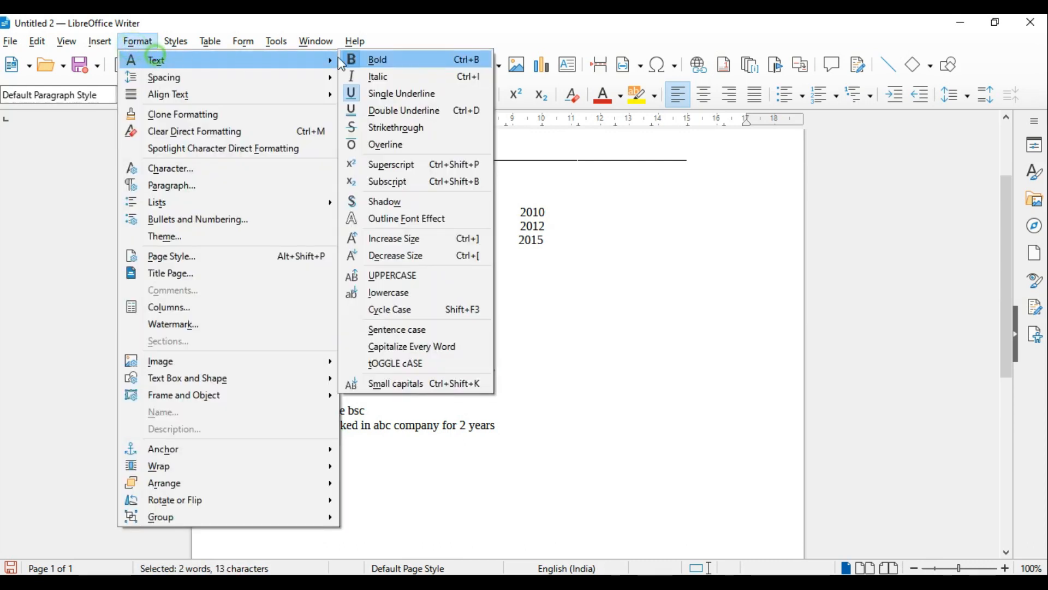
left_click(424, 274)
left_click(644, 451)
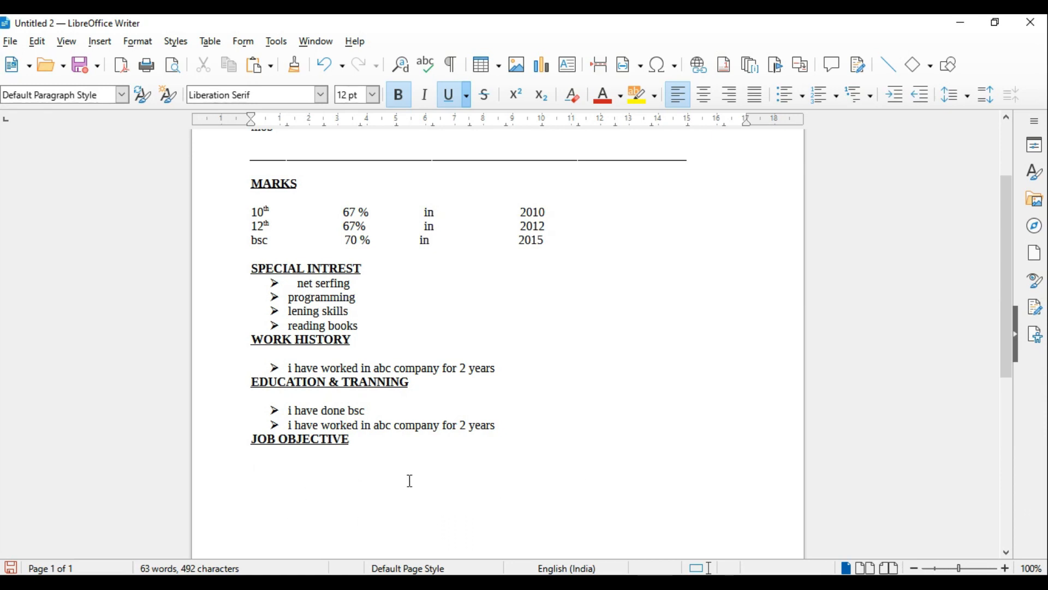
Paste "Organized and motivated employee with superior [skill] and [skill]." under JOB OBJECTIVE and remove its bold and underline
key("ctrl+v")
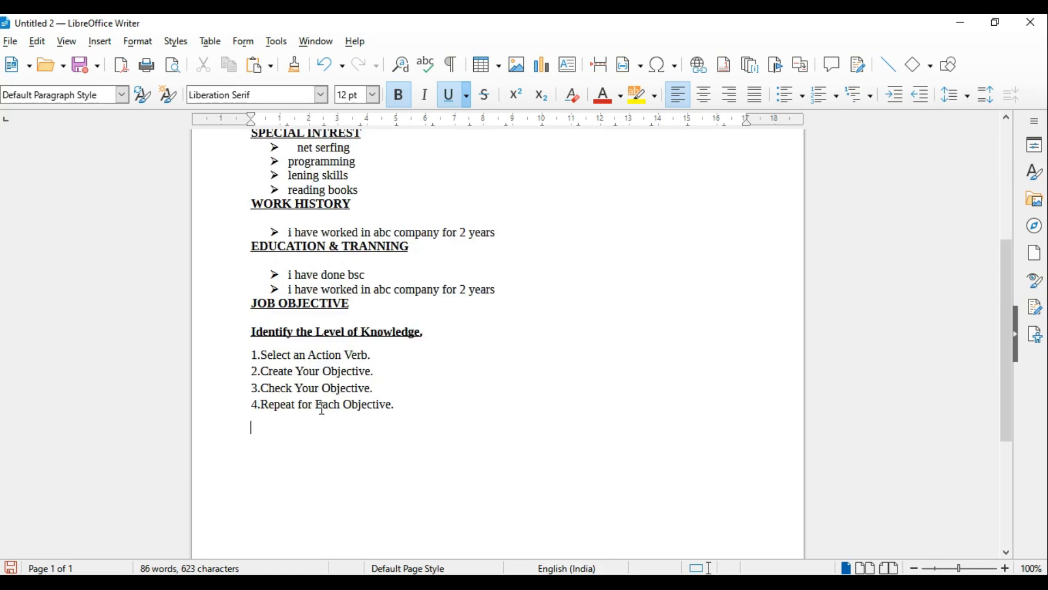
key("ctrl+z")
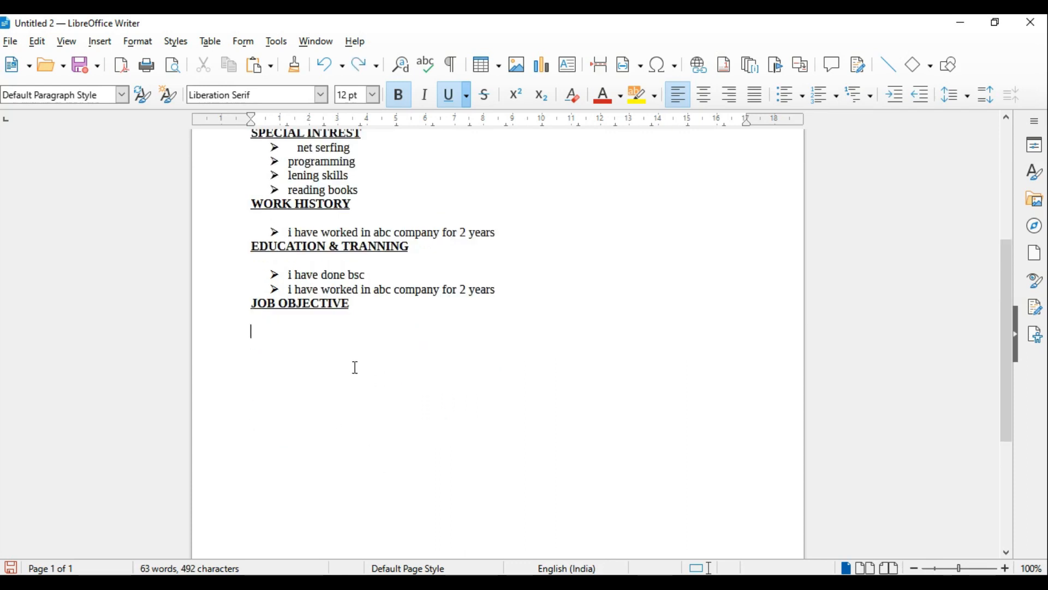
key("ctrl+v")
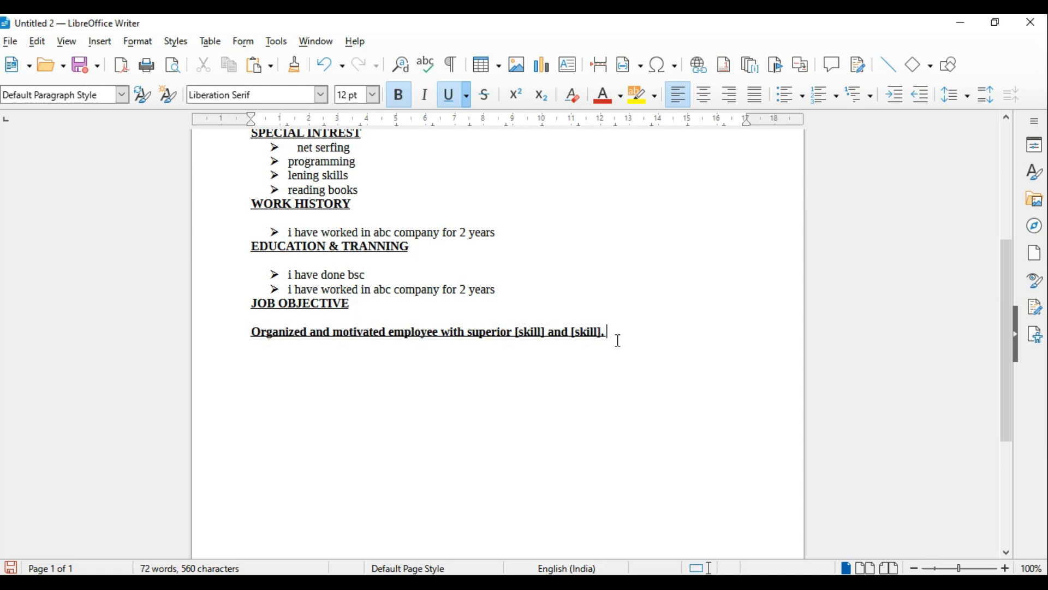
triple_click(220, 329)
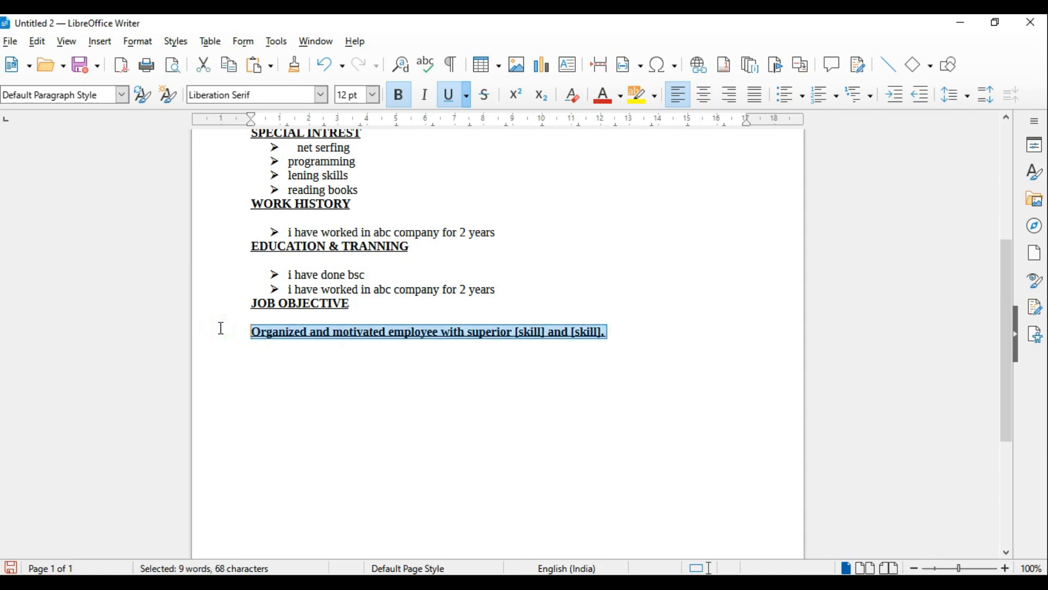
Reread question 2's items in Word, and replace the WORK HISTORY bullet's text in Writer with "i have worked in office and programming"
key("alt+Tab")
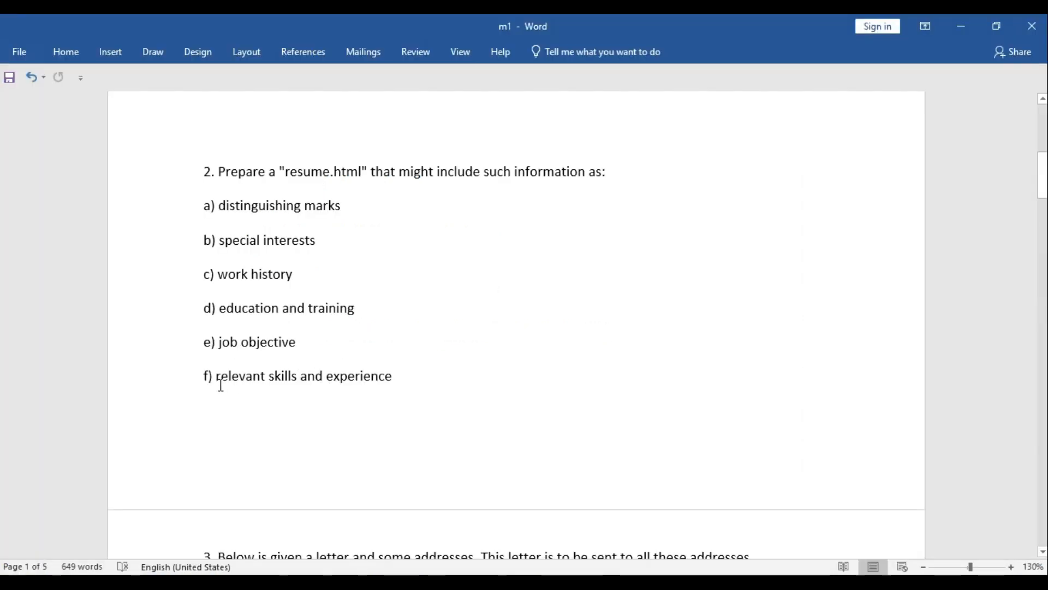
scroll(391, 381, "down", 1)
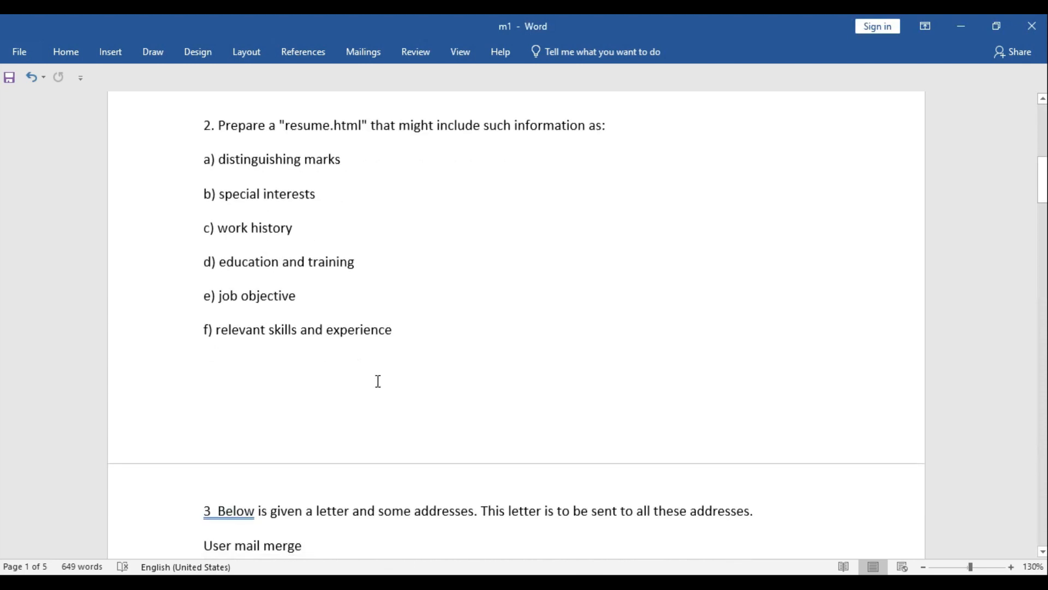
scroll(497, 399, "up", 1)
key("alt+Tab")
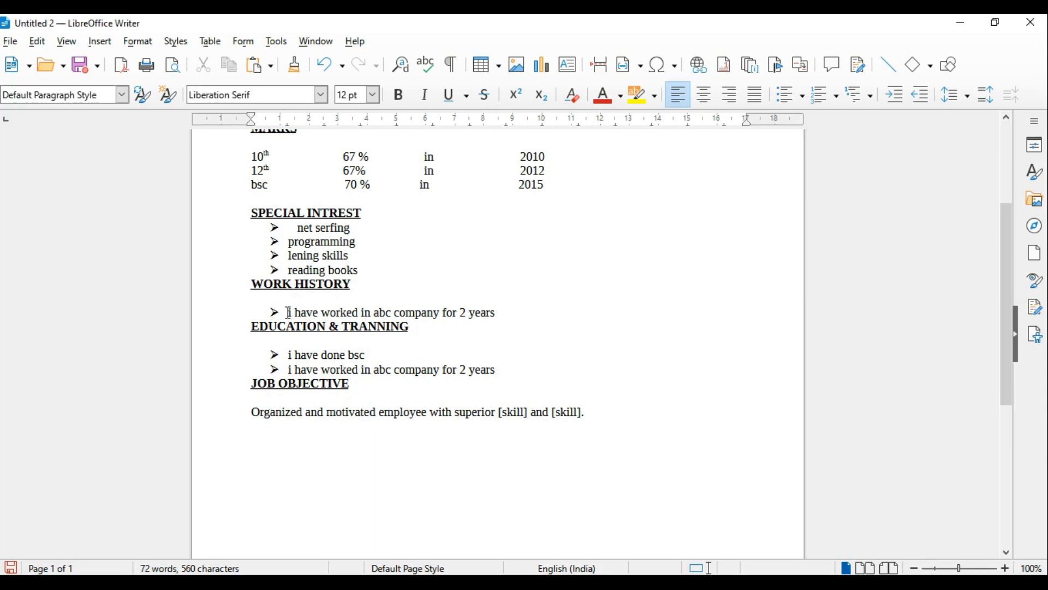
left_click_drag(290, 313, 503, 311)
type("i have wor")
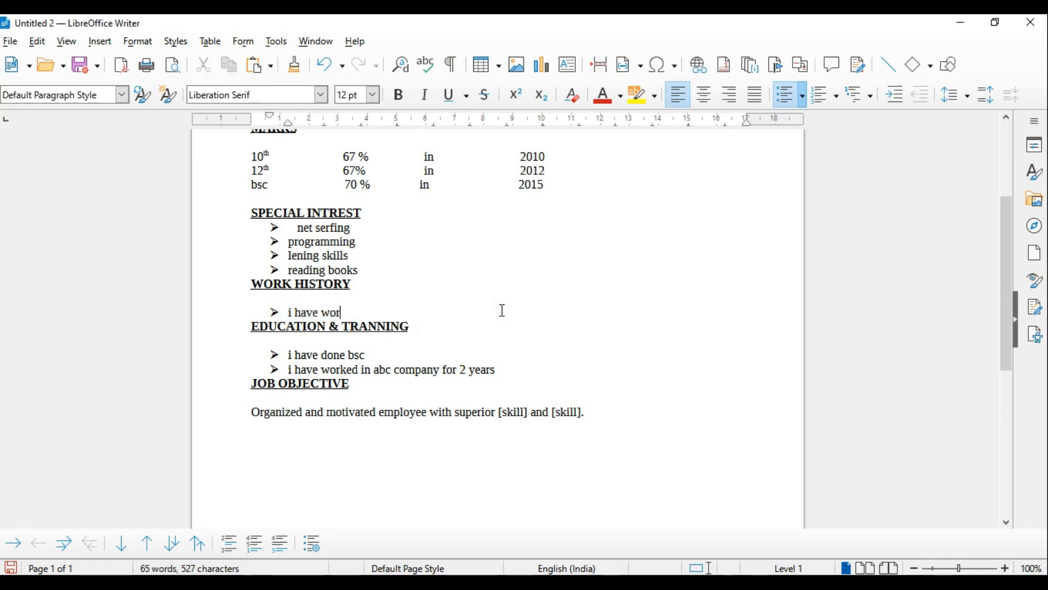
type("ked in office and programming")
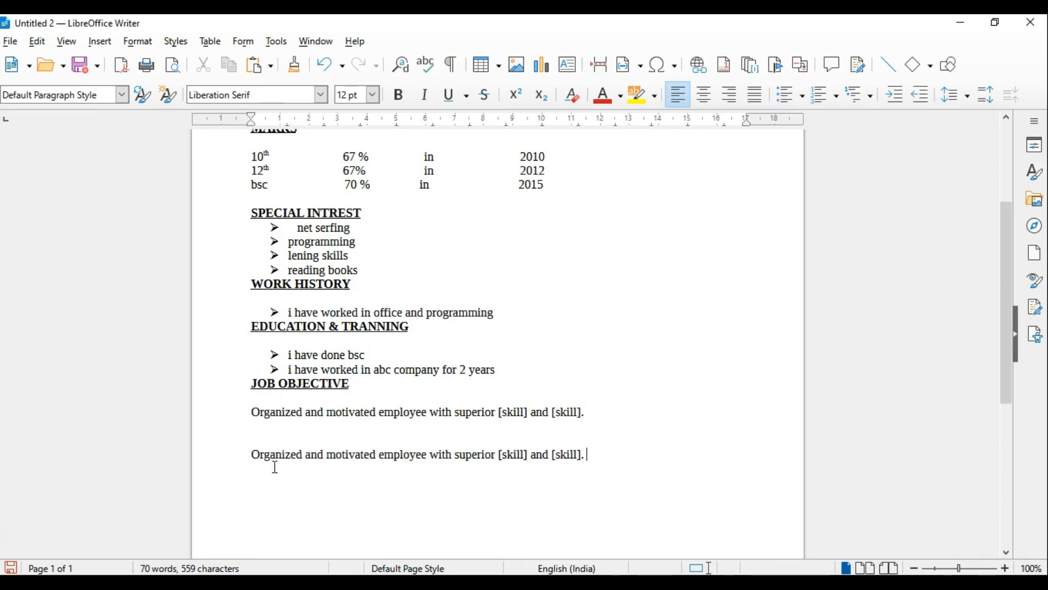
Undo the repeated objective sentence and add the bold, underlined heading "relevant skills and experience" below the job objective paragraph
left_click(257, 437)
key("ctrl+z")
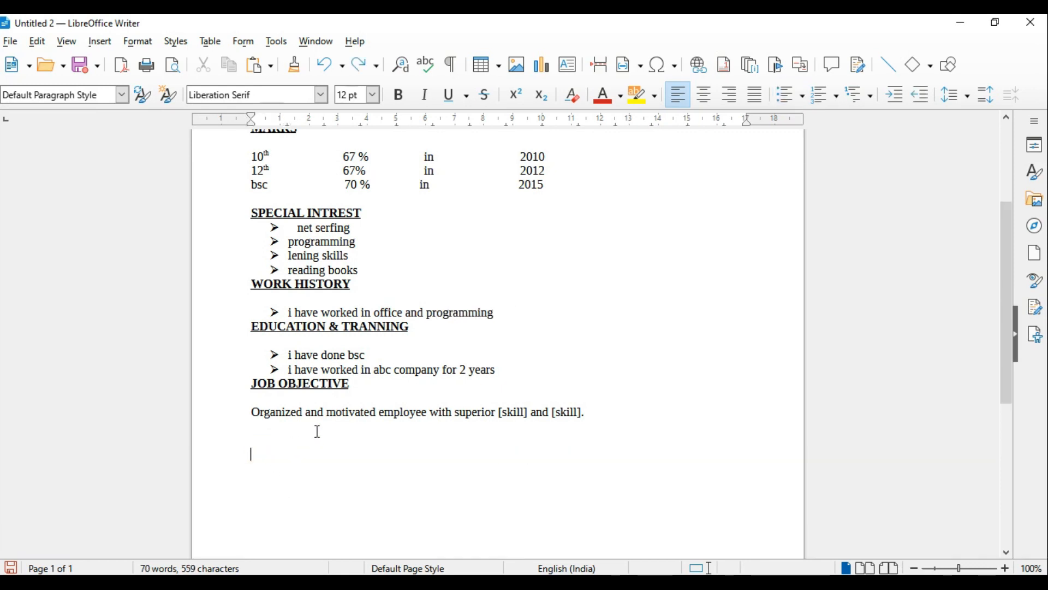
left_click(326, 460)
type("relevant skills and experience")
left_click_drag(400, 456, 194, 452)
key("ctrl+b")
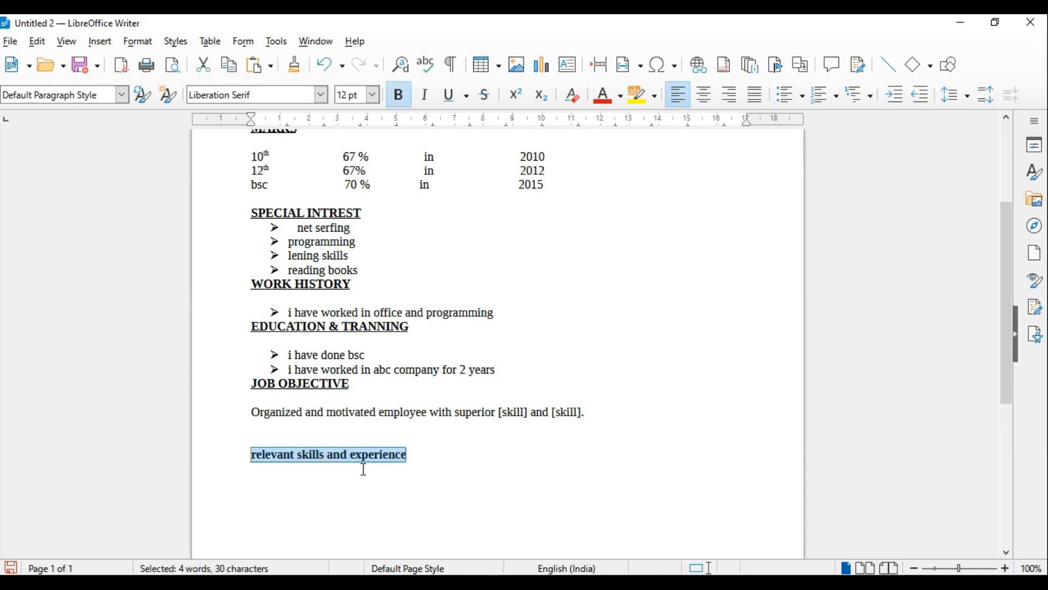
key("ctrl+u")
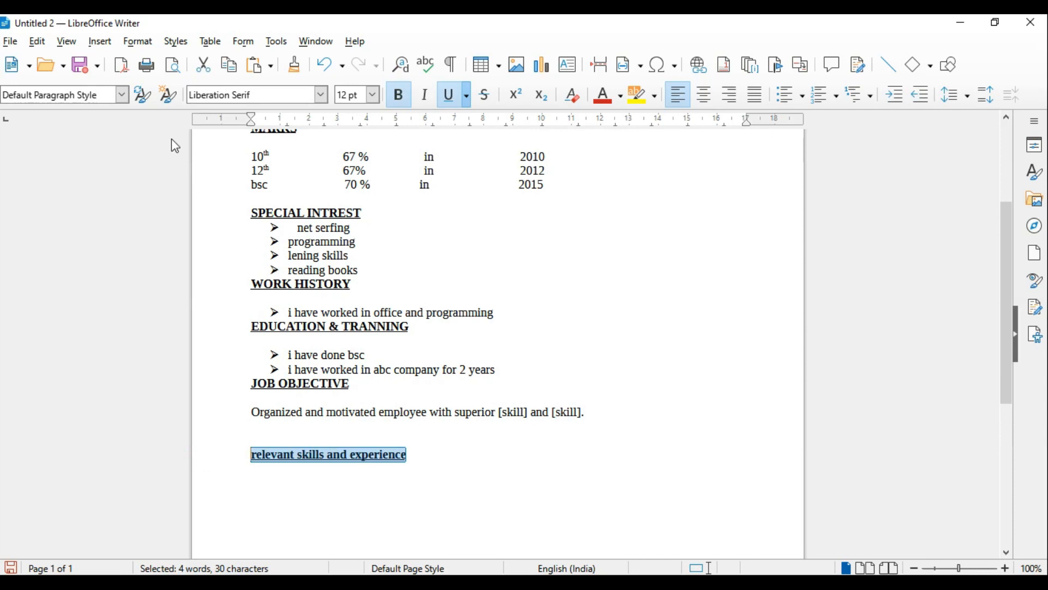
Convert the "relevant skills and experience" heading to uppercase and place the cursor on the empty line beneath it
left_click(138, 43)
mouse_move(158, 59)
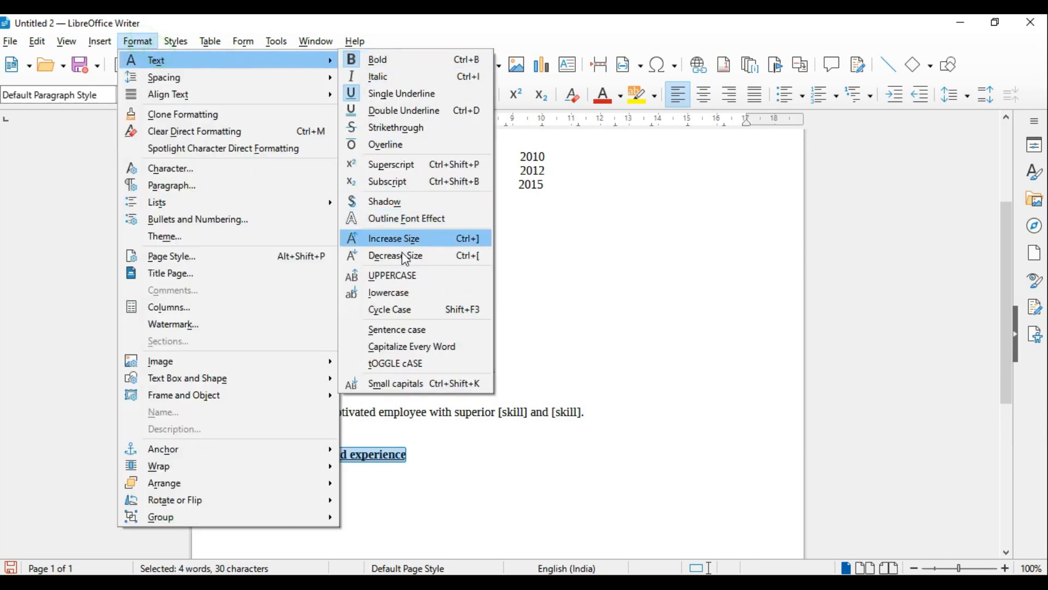
left_click(404, 276)
left_click(442, 491)
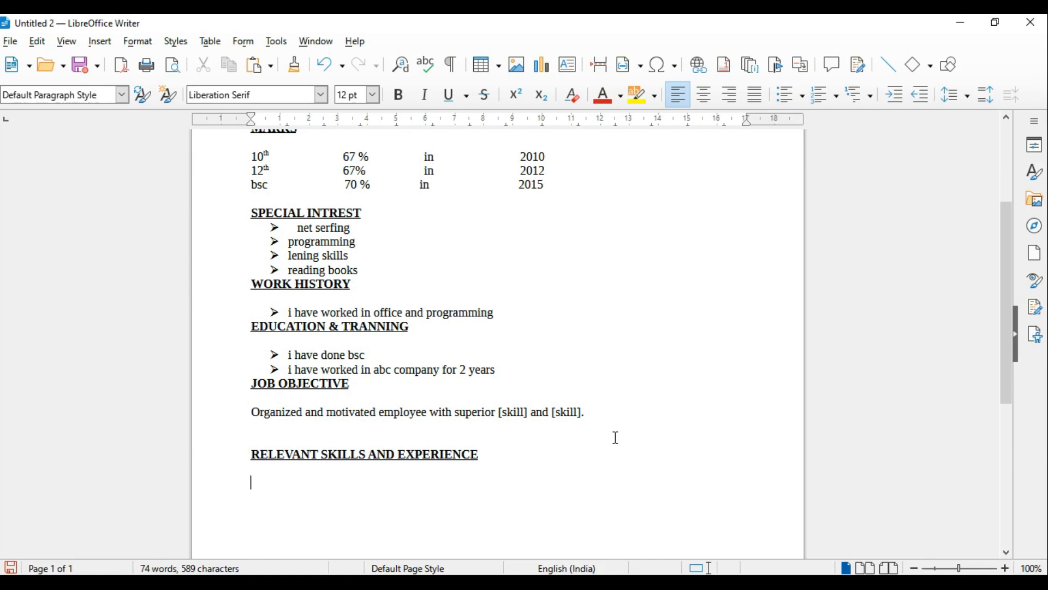
Create an arrow-bulleted list under RELEVANT SKILLS AND EXPERIENCE with the entries "programming", "ms office" and "internet"
left_click(803, 96)
left_click(835, 219)
type("pro")
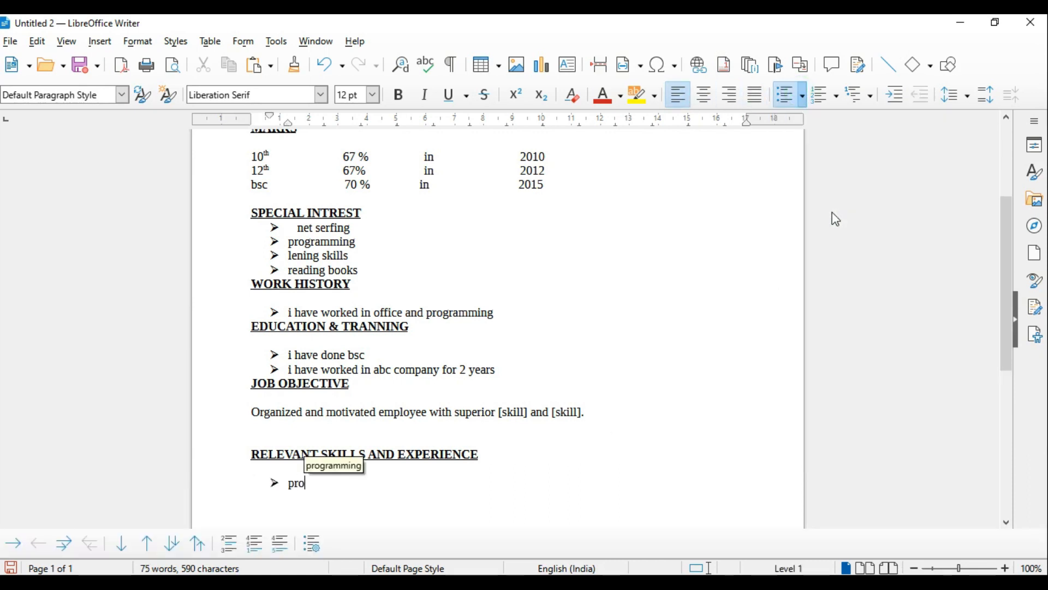
type("gra")
key("Return")
key("Return")
type("ms office")
key("Return")
type("internet")
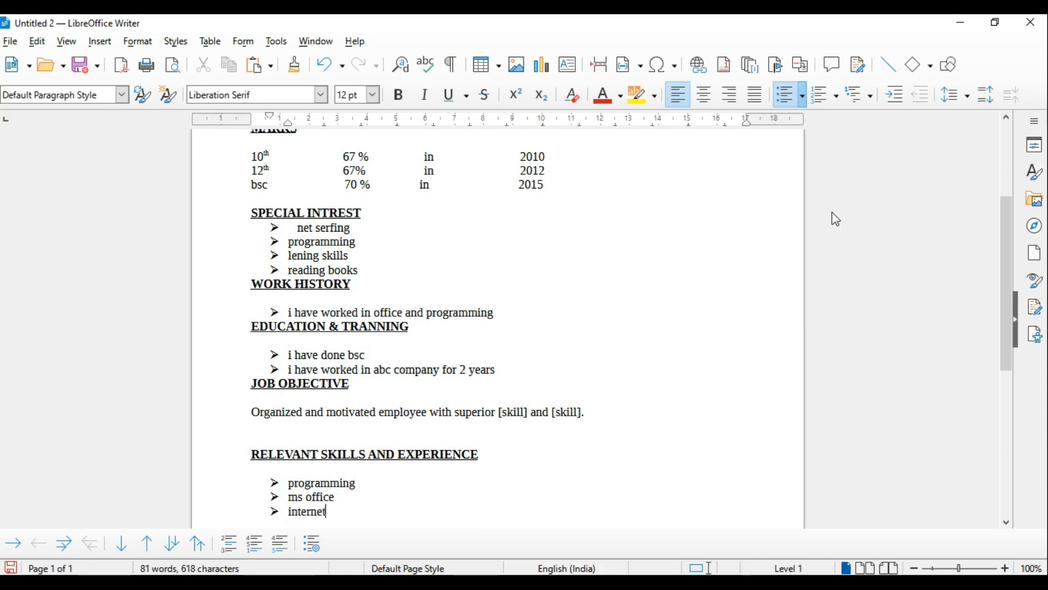
Add another bullet to the skills list beginning "i have 2 year experience in office"
key("Return")
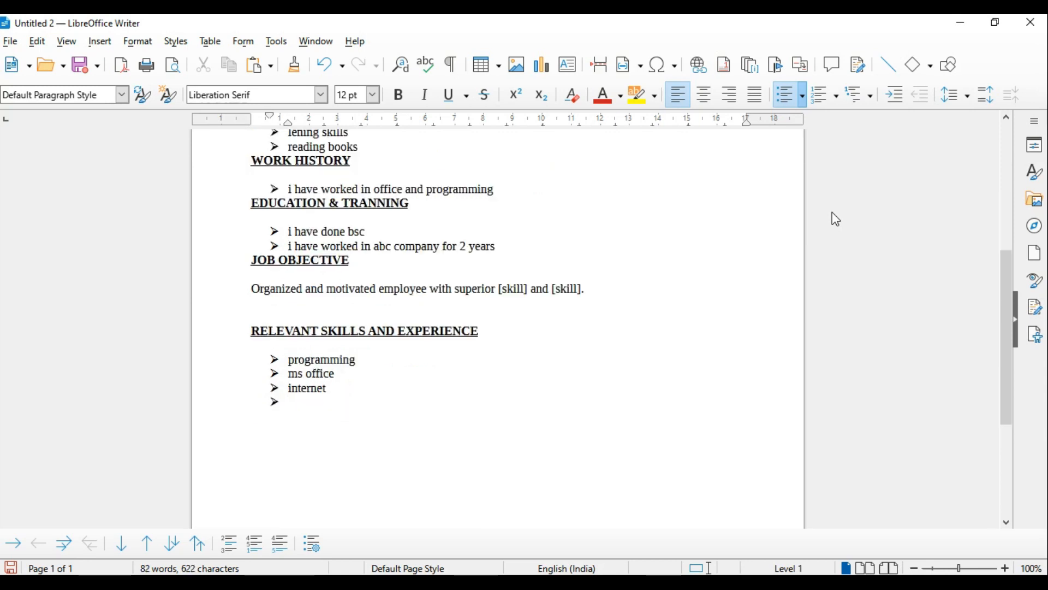
type("i have 2 year experience in office")
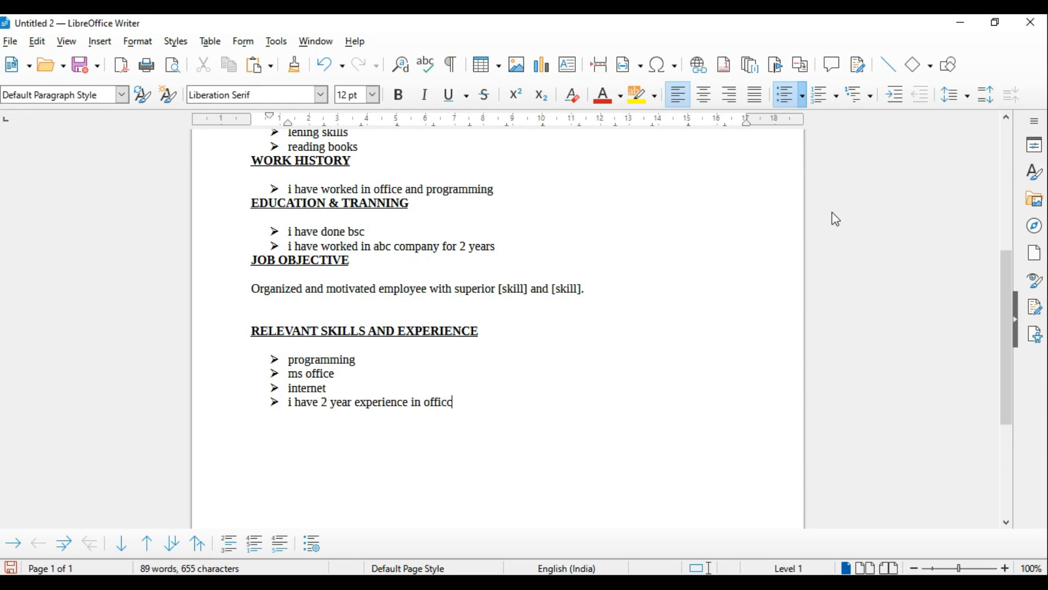
Review the resume from start to end, and switch to Word to read question 3's mail merge addresses and letter text
scroll(753, 213, "up", 10)
scroll(667, 201, "down", 10)
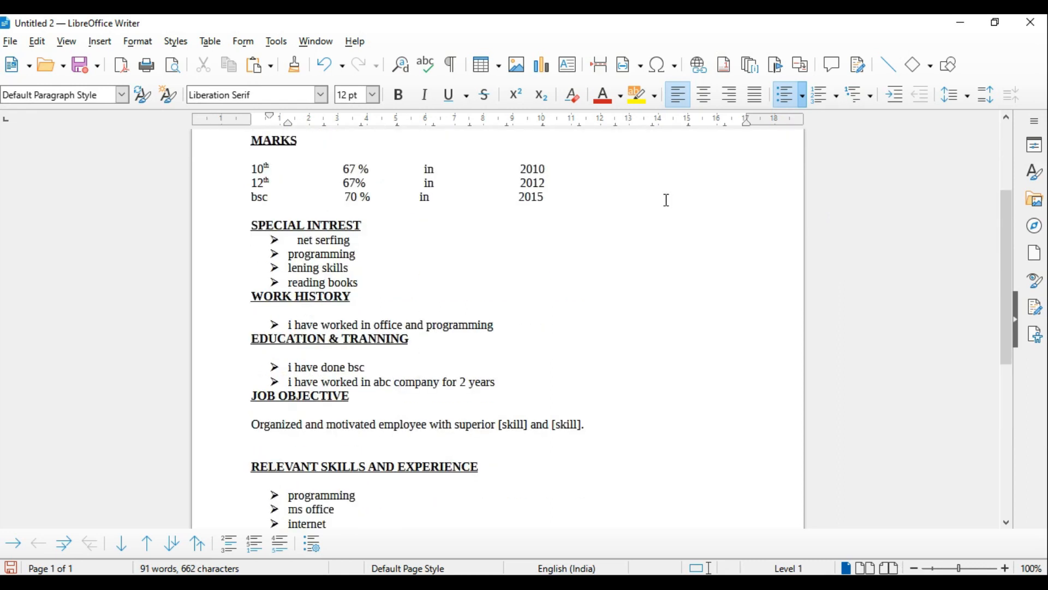
scroll(581, 471, "up", 10)
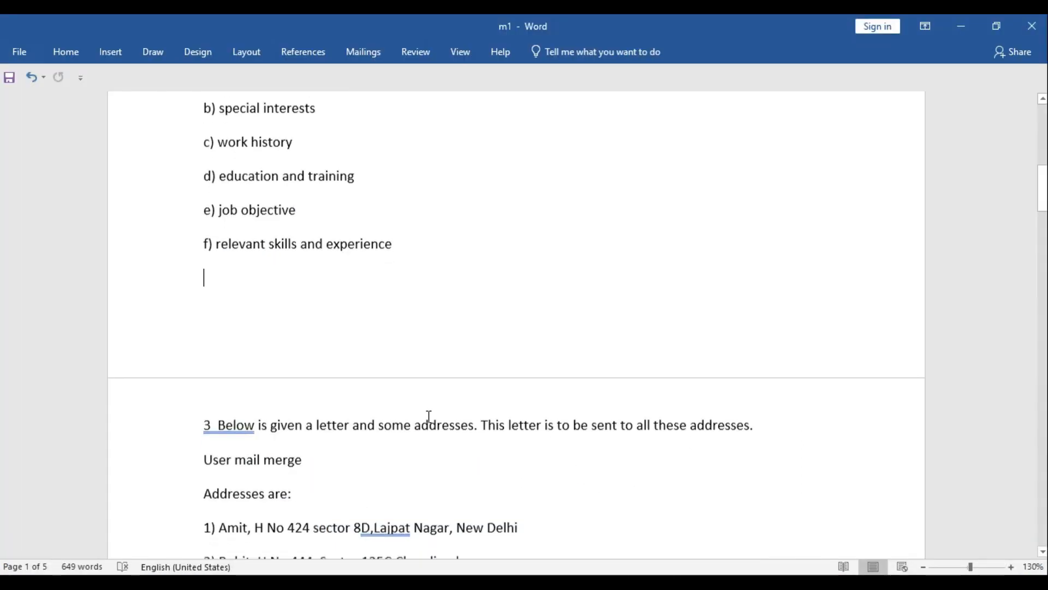
scroll(428, 414, "down", 4)
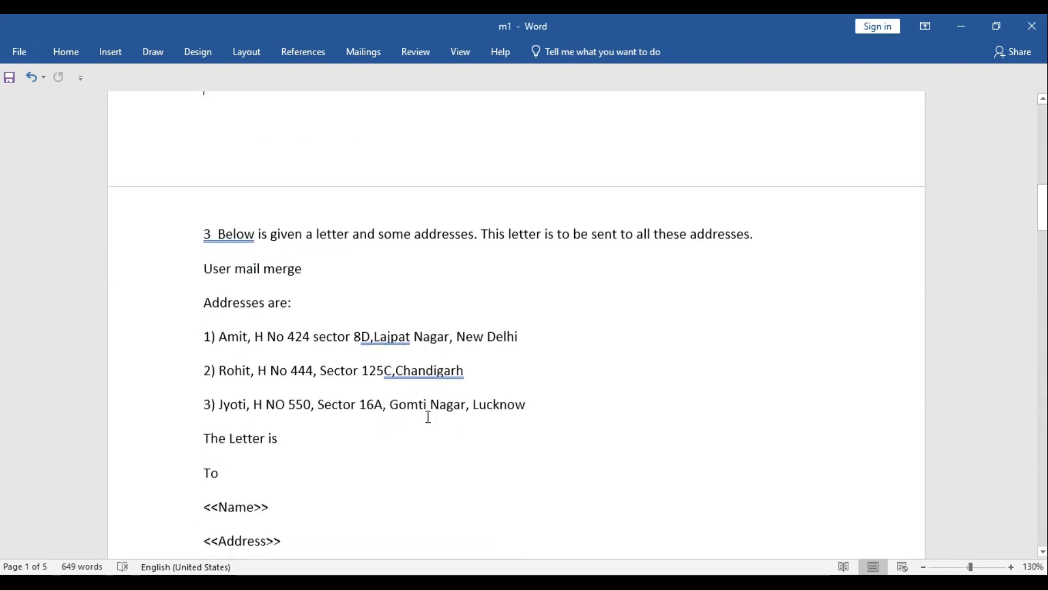
scroll(428, 417, "down", 1)
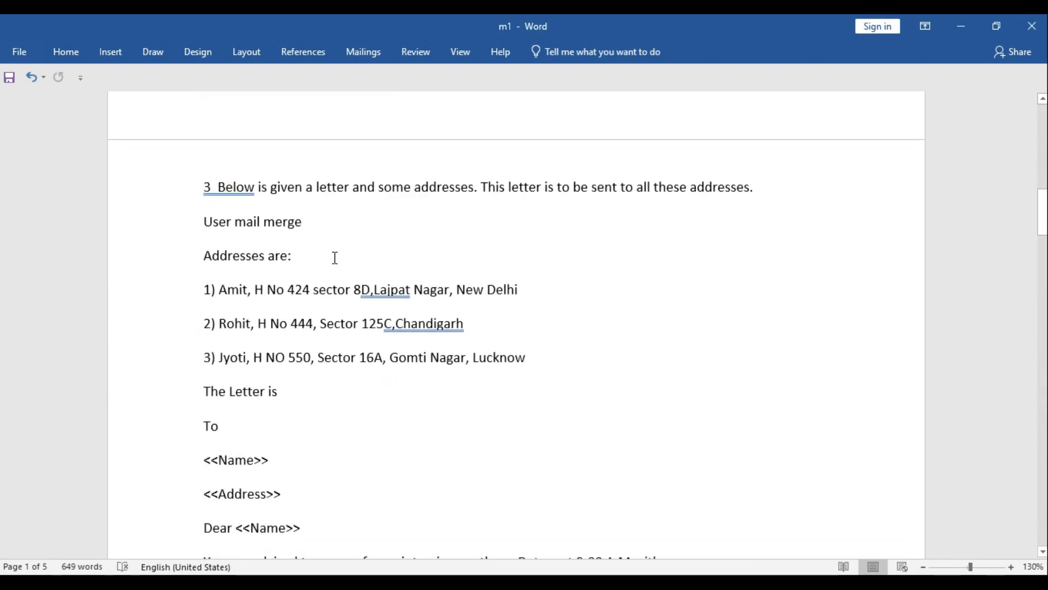
scroll(323, 259, "down", 1)
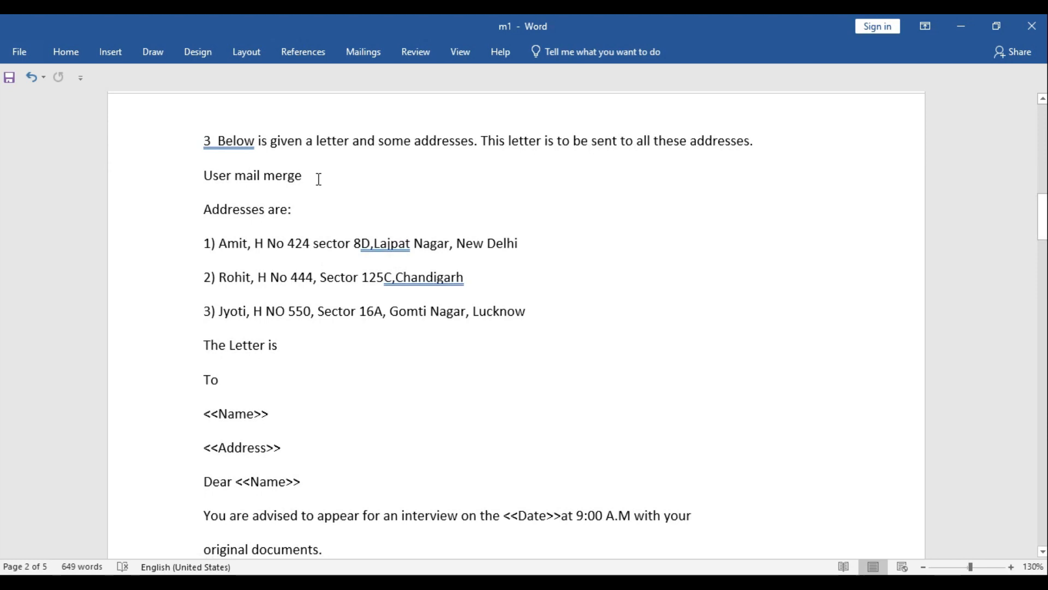
scroll(313, 194, "down", 1)
scroll(252, 323, "down", 3)
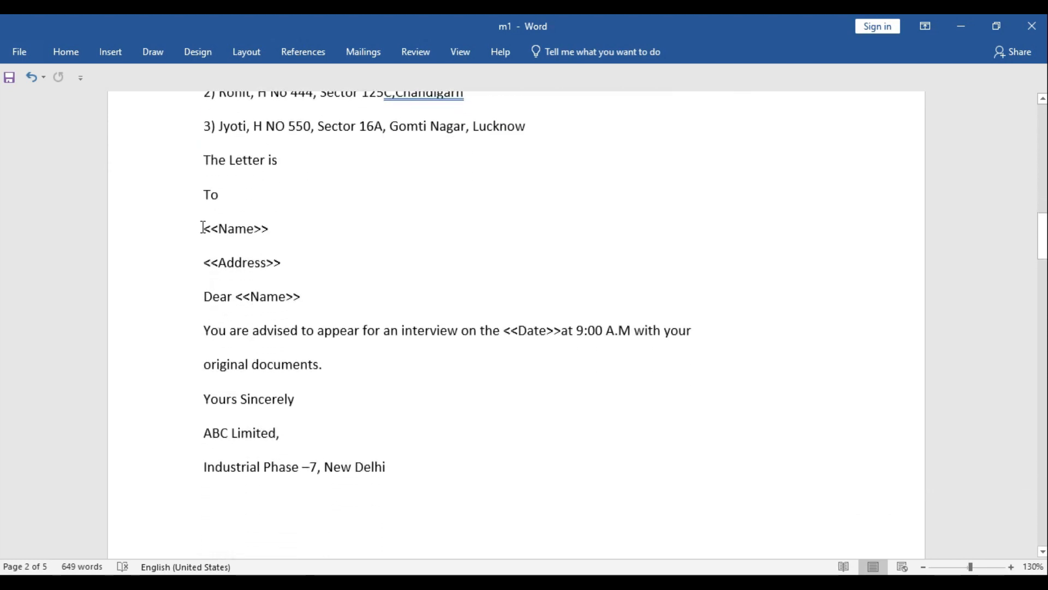
Copy question 3's letter from <<Name>> through "Industrial Phase –7, New Delhi" in Word and paste it into a new Writer document
left_click_drag(228, 240, 381, 467)
key("ctrl+c")
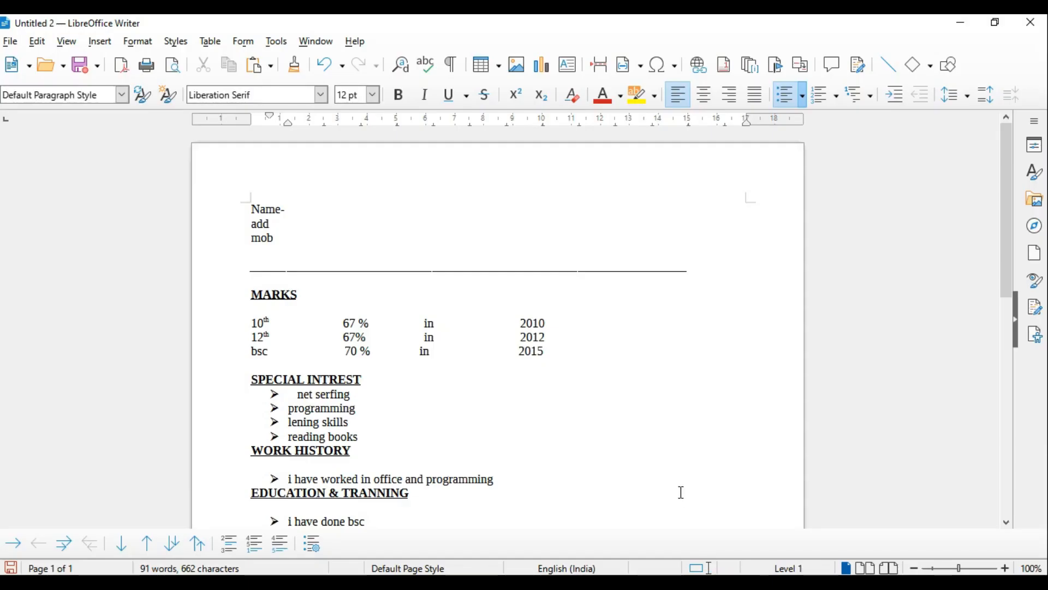
key("ctrl+n")
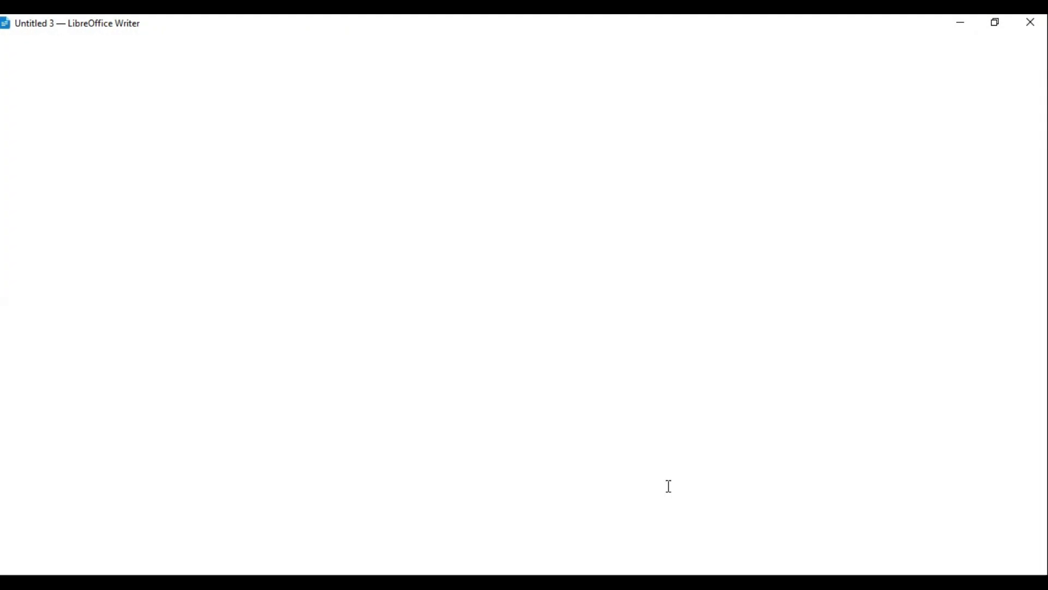
key("ctrl+v")
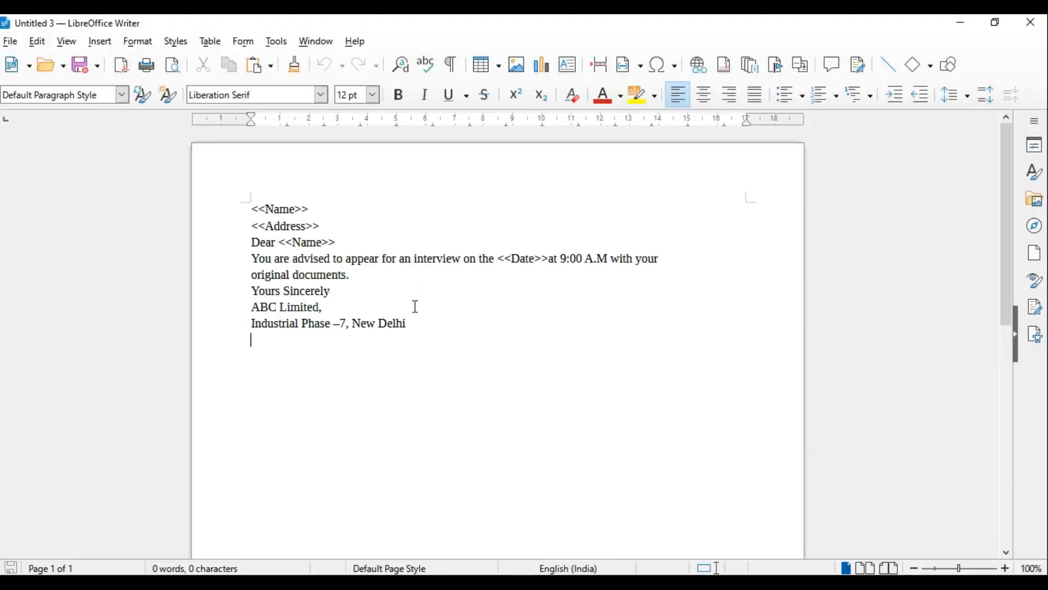
Delete the <<Name>> and <<Address>> lines and the <<Name>> placeholder after "Dear", and insert blank lines above the greeting
left_click_drag(321, 226, 257, 214)
key("Delete")
key("Return")
key("Return")
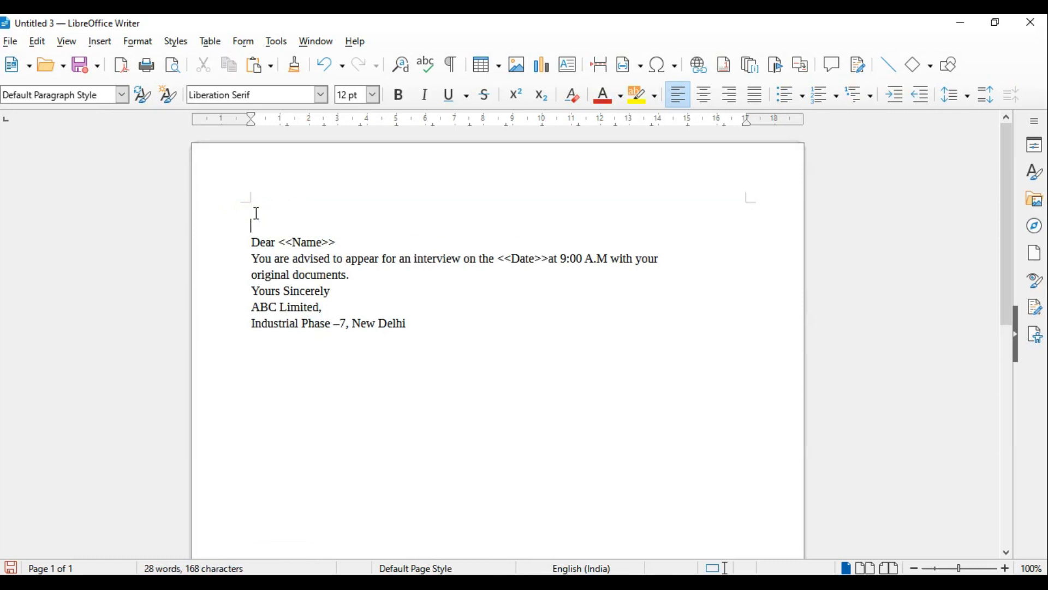
left_click_drag(336, 259, 276, 258)
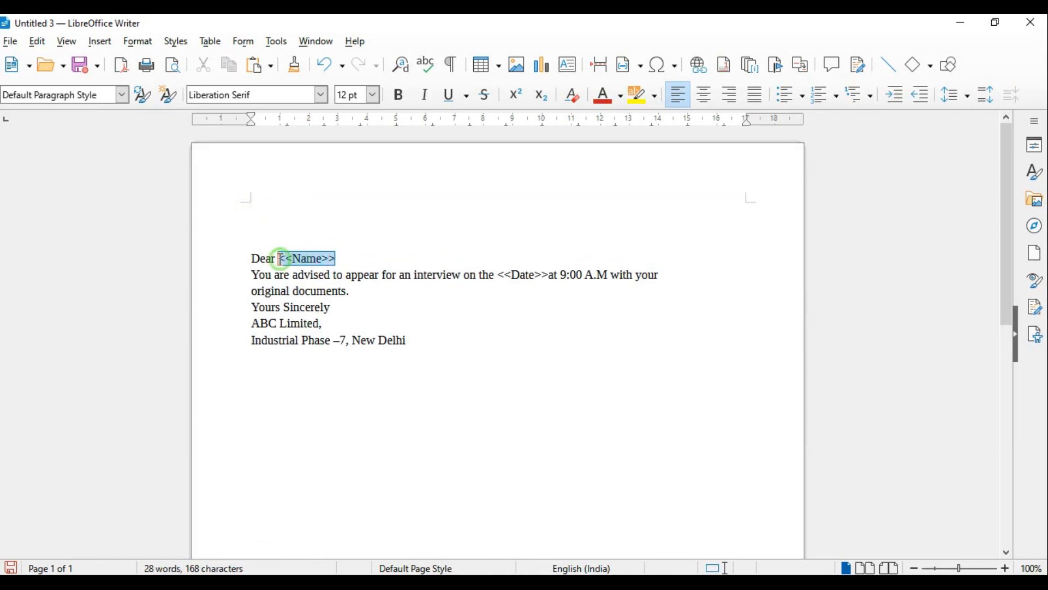
key("Delete")
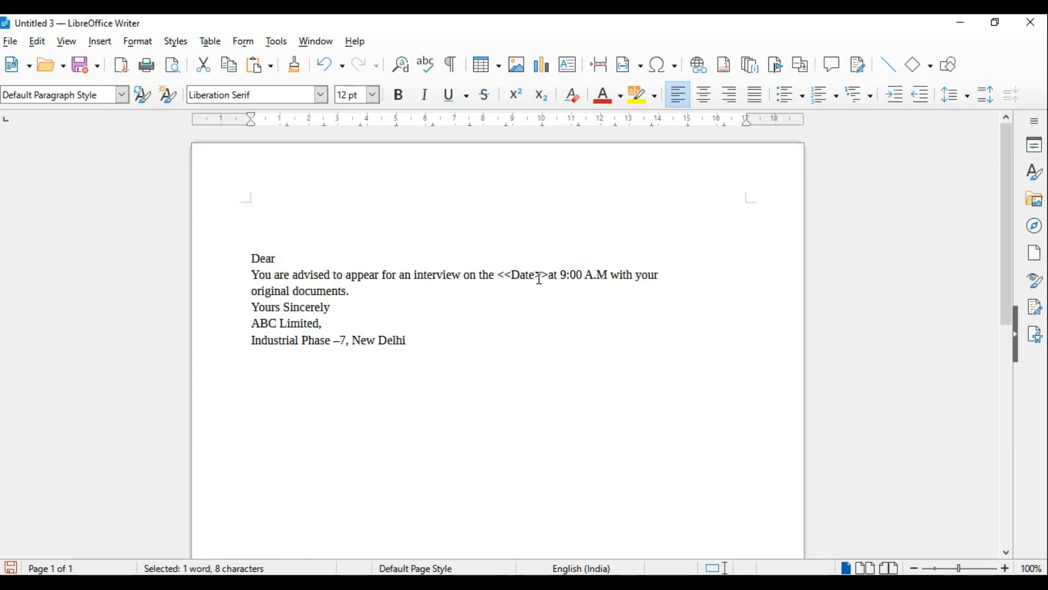
left_click(264, 238)
key("Return")
key("Return")
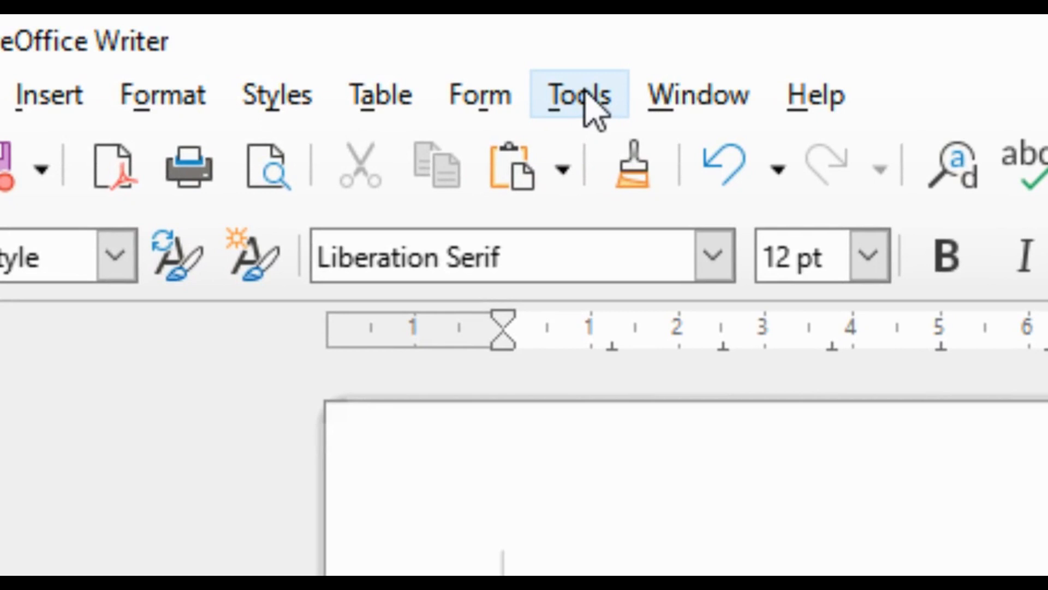
Run the Mail Merge Wizard on the current document as a Letter, and start creating a new address list for the address block
left_click(367, 57)
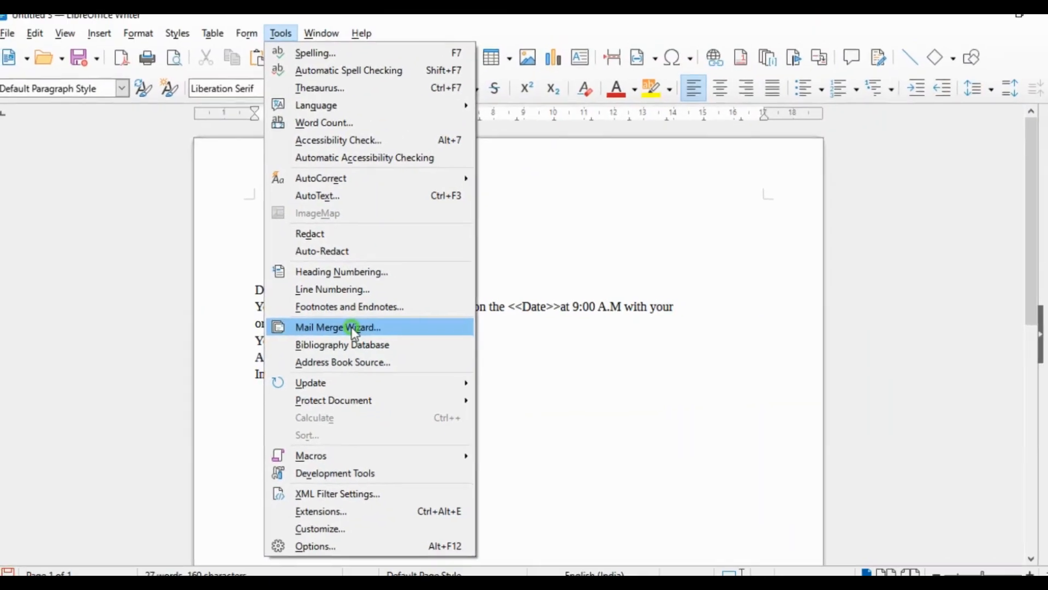
left_click(789, 297)
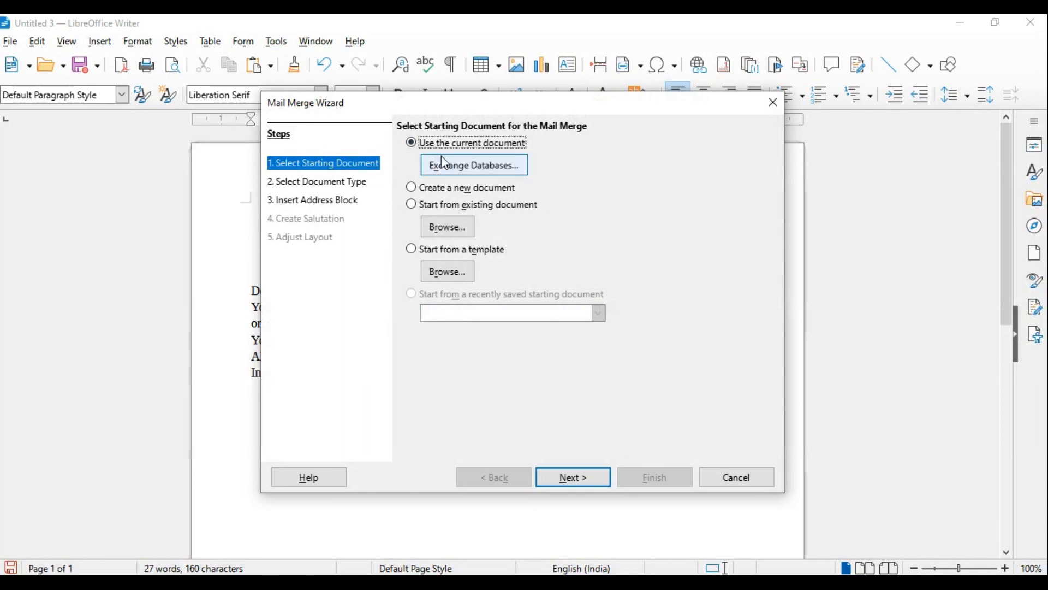
left_click(569, 480)
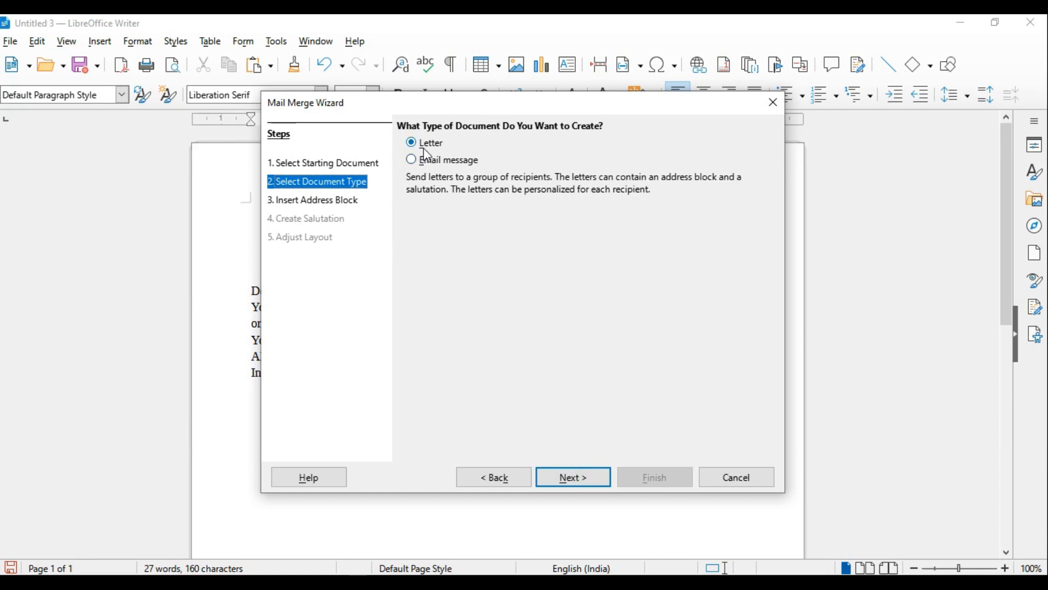
left_click(595, 481)
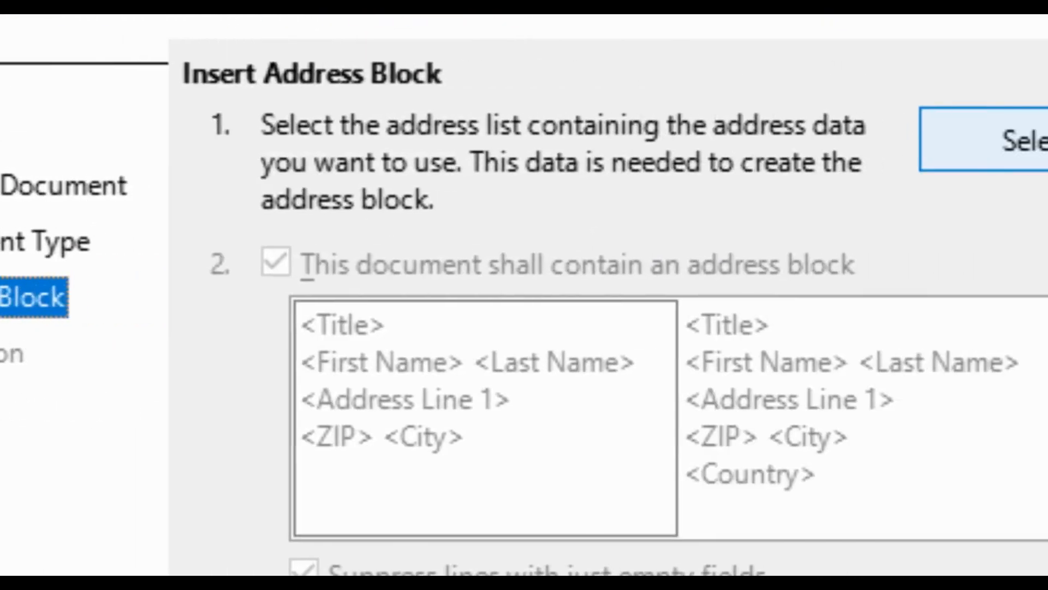
left_click(991, 156)
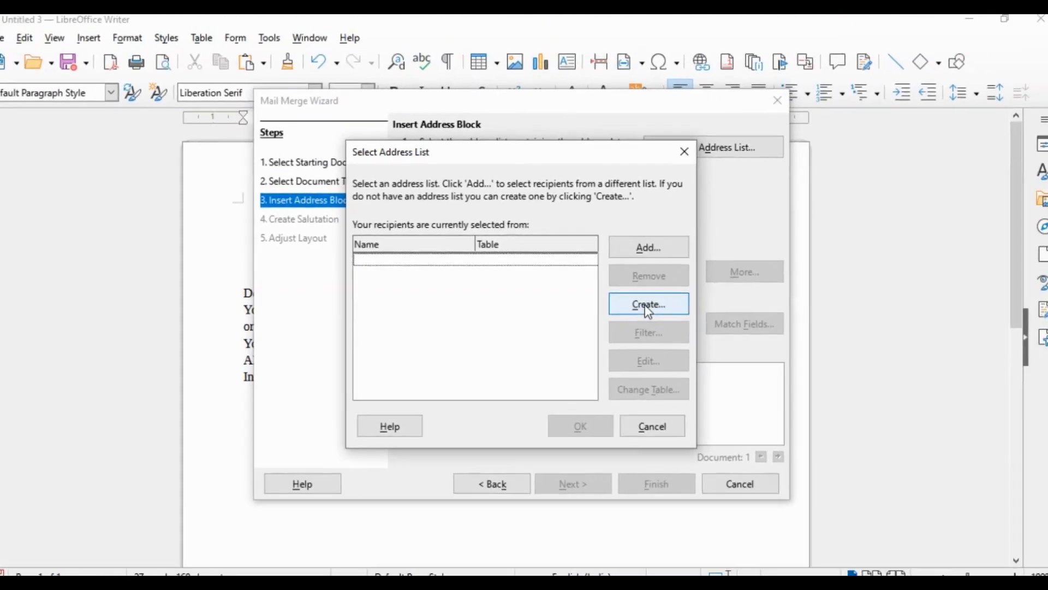
left_click(756, 497)
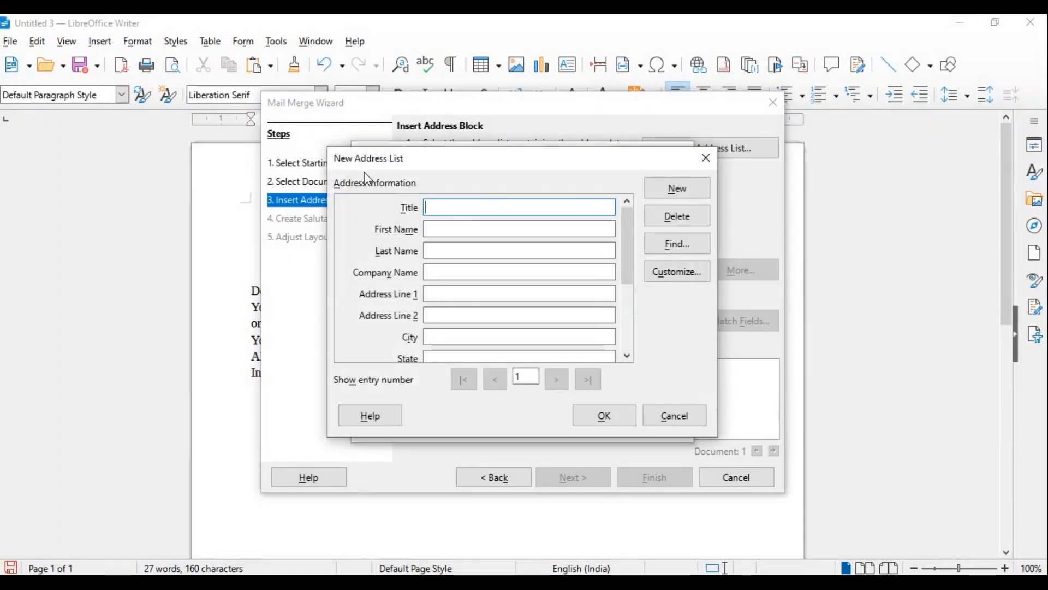
Fill in the first recipient from question 3 with title mr, name, address, country india, contact details and gender male, and add a new entry
left_click(446, 204)
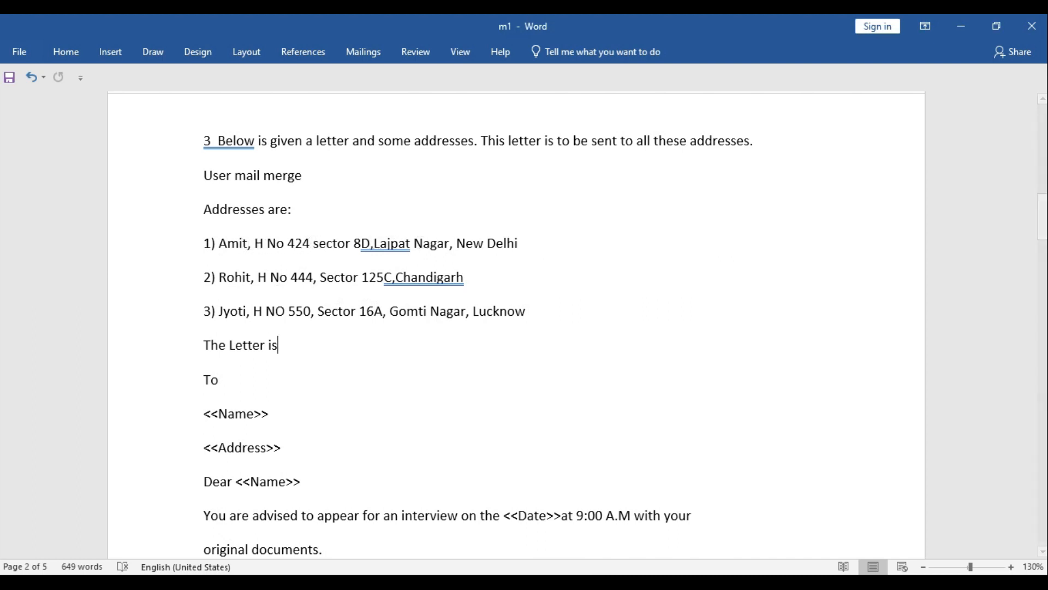
mouse_move(651, 574)
left_click(750, 502)
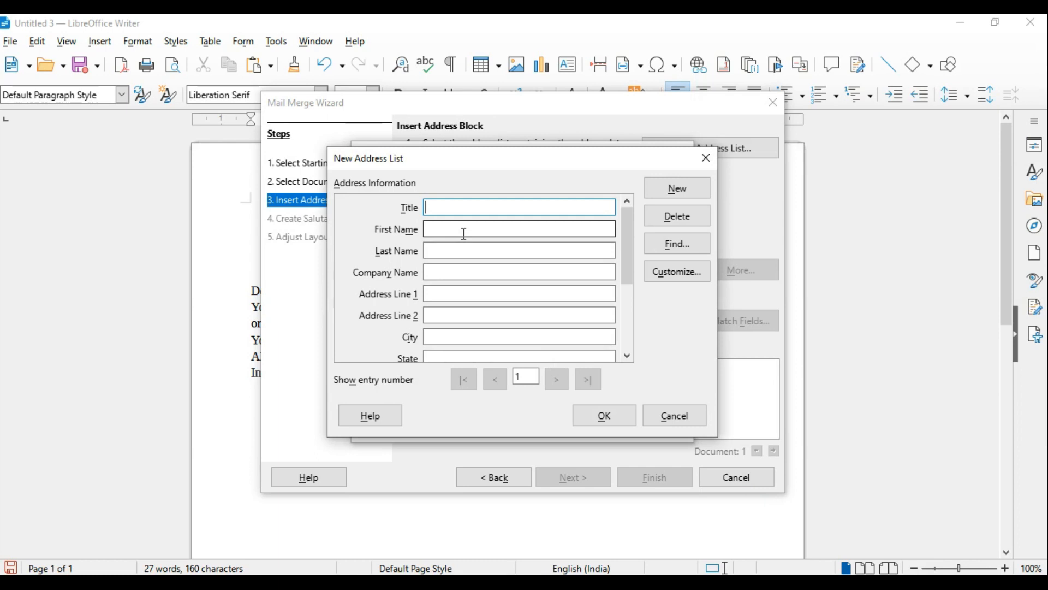
left_click(464, 233)
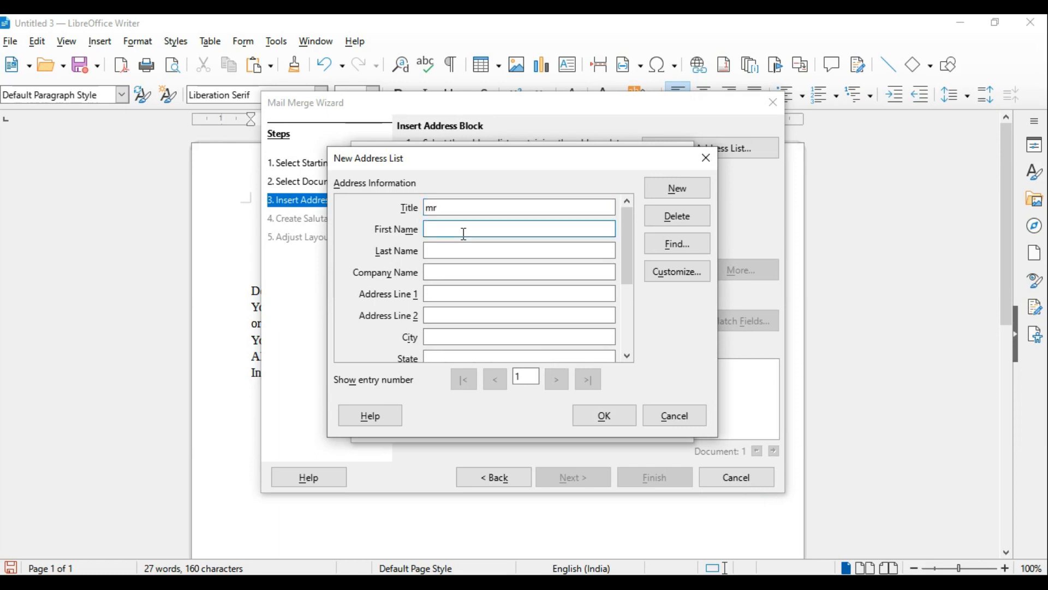
type("ami")
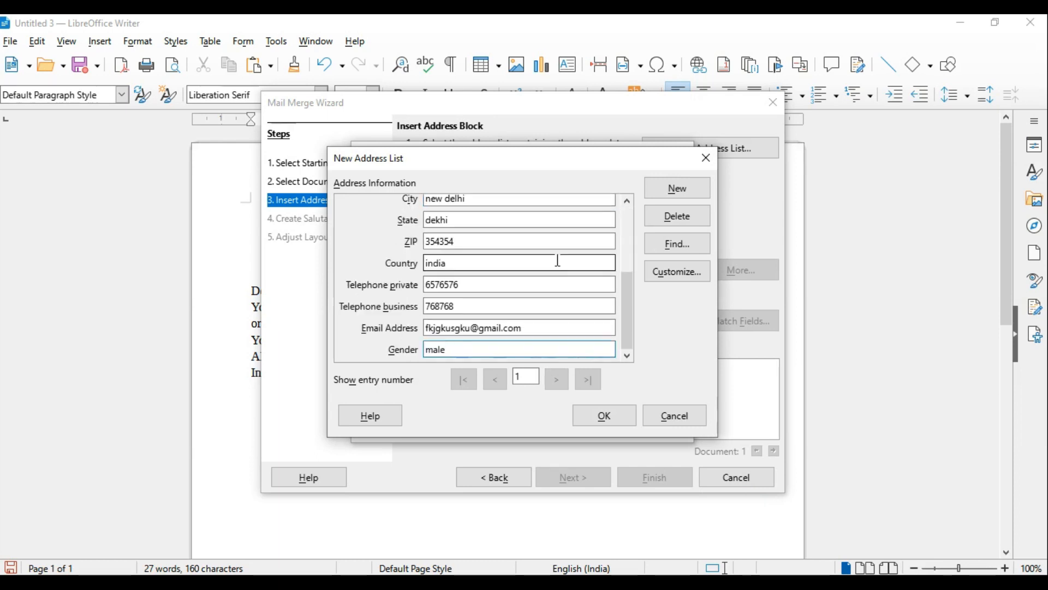
scroll(603, 342, "up", 1)
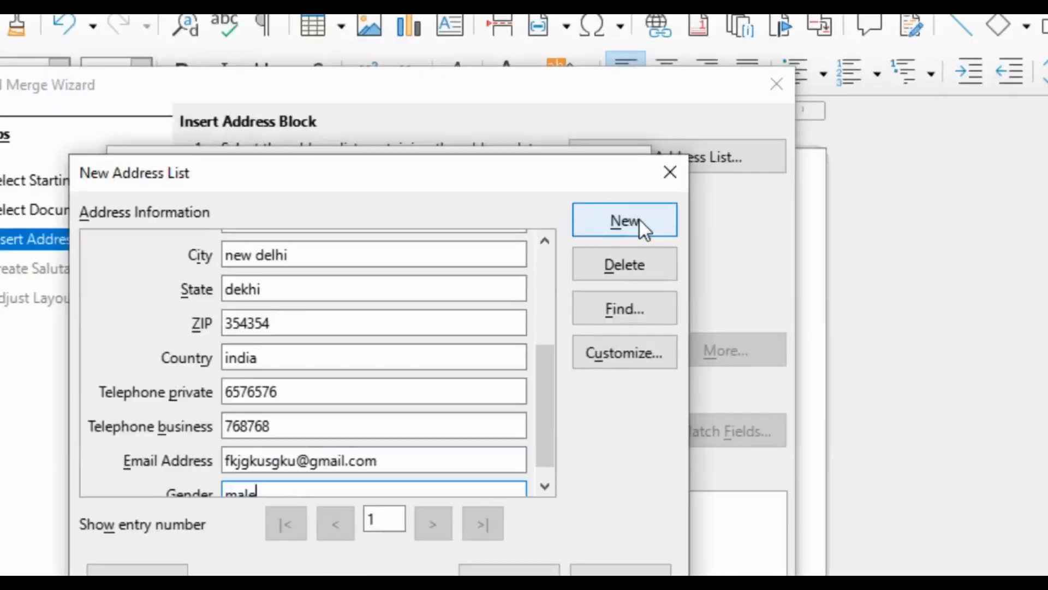
left_click(690, 194)
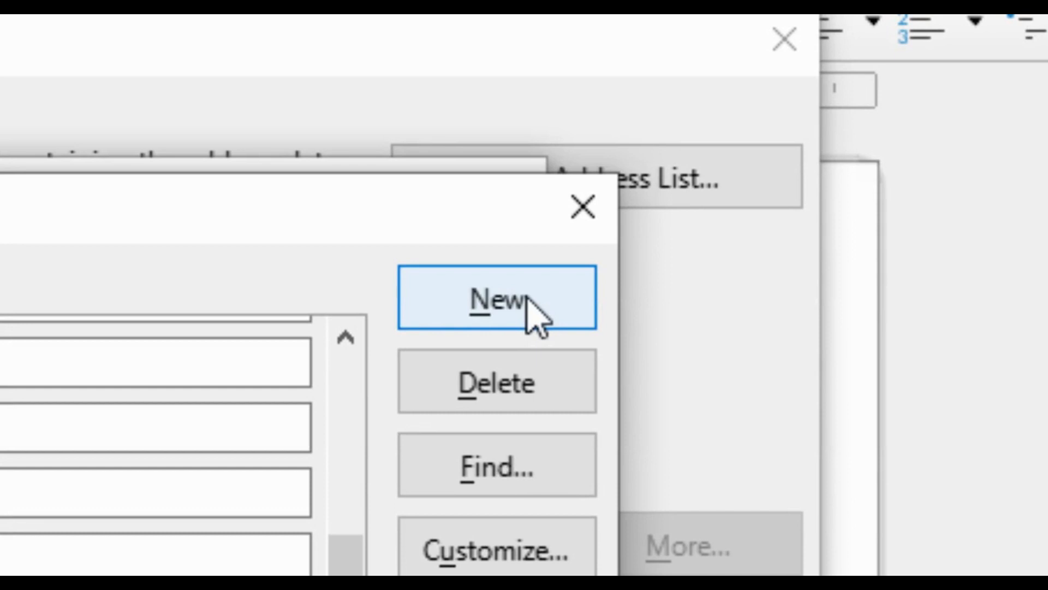
Add the next recipient entry to the new address list, check the third entry, and save the list as "list" in Documents
left_click(528, 297)
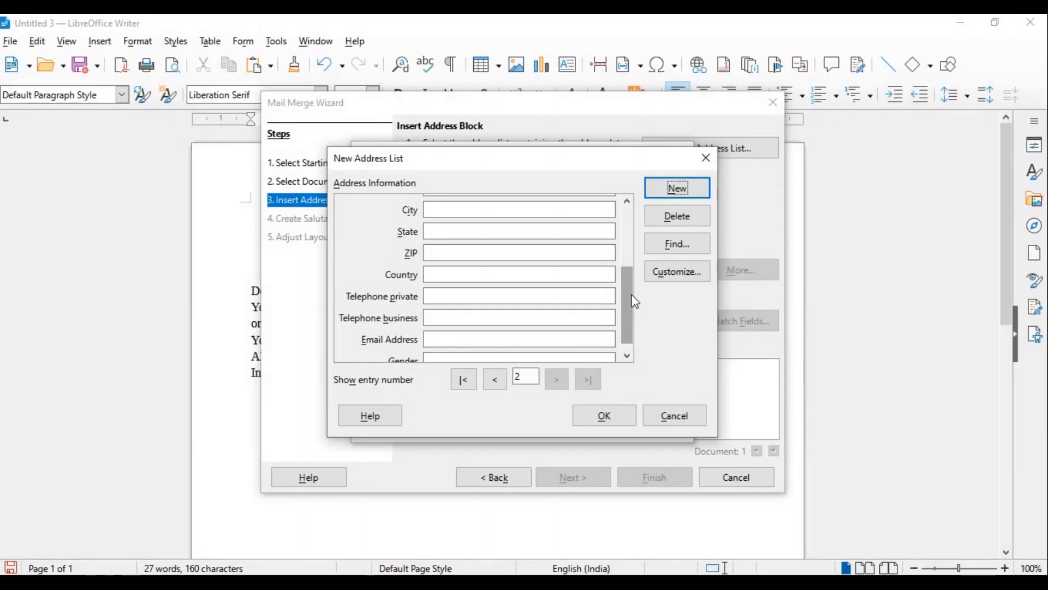
left_click_drag(630, 296, 613, 205)
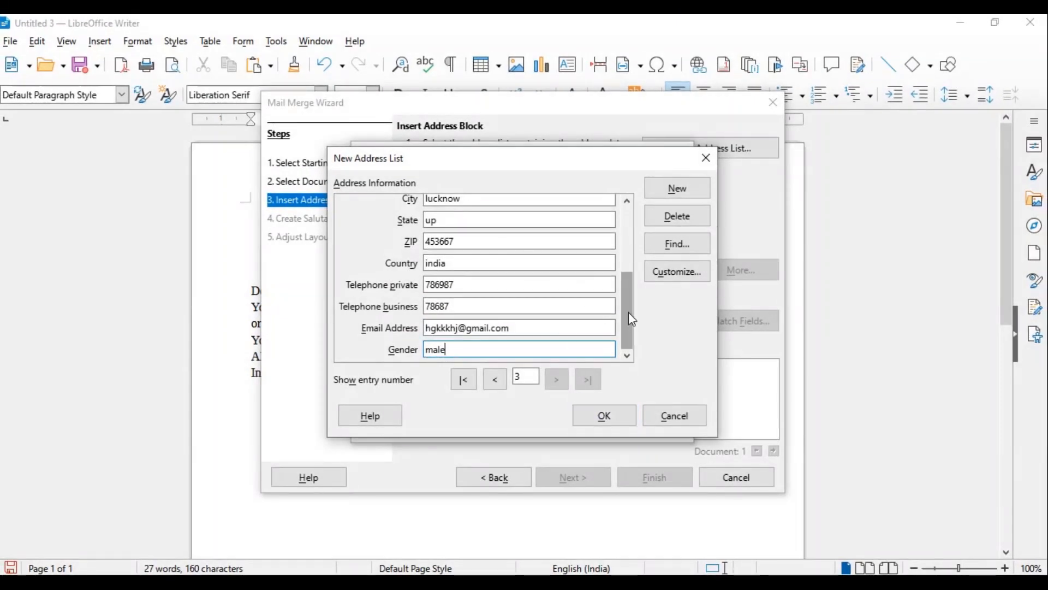
left_click_drag(628, 313, 623, 199)
left_click(517, 378)
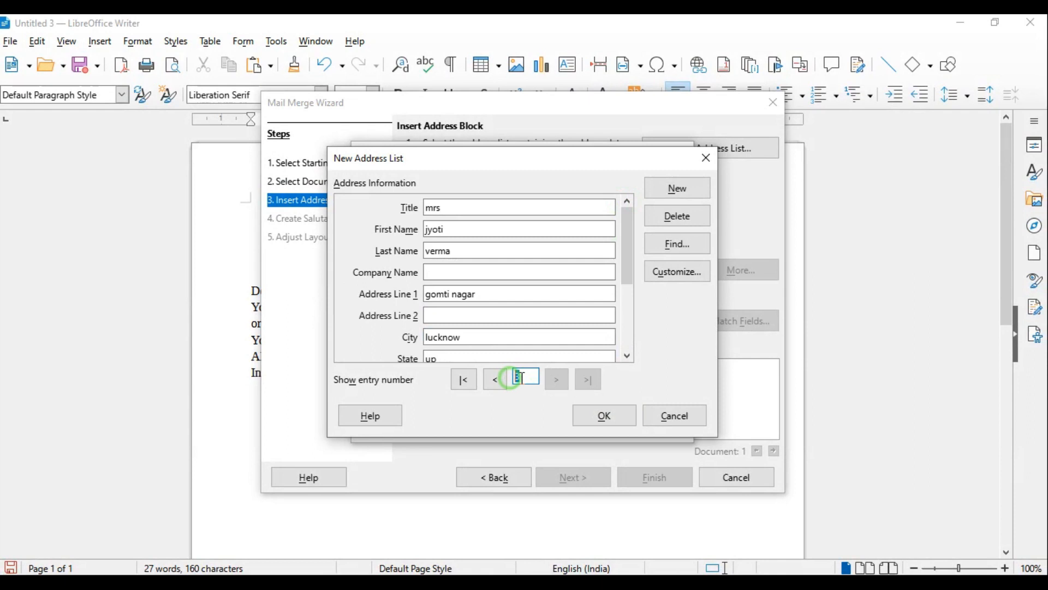
left_click(615, 424)
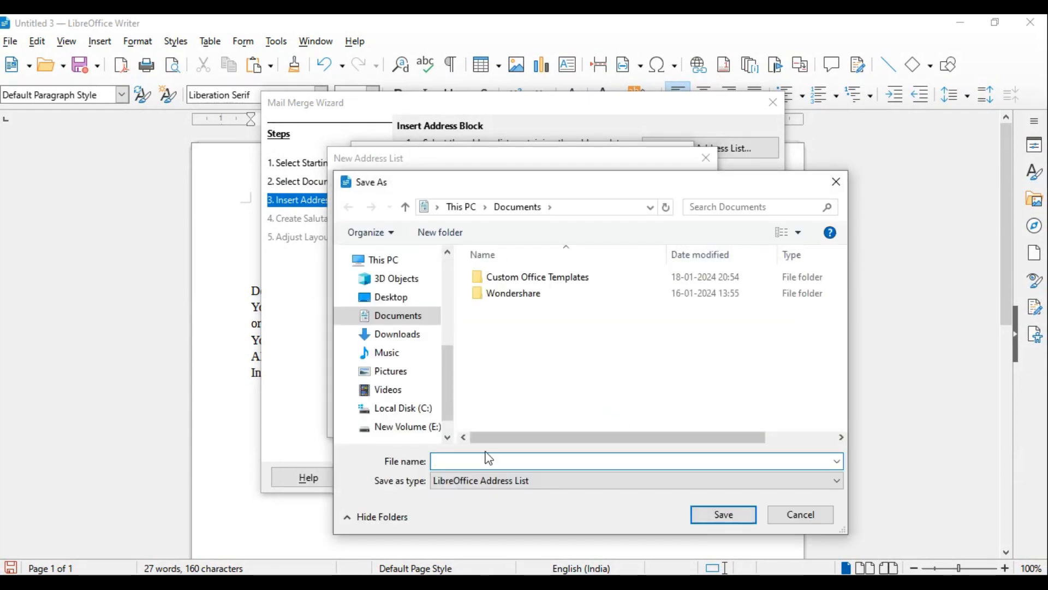
type("l")
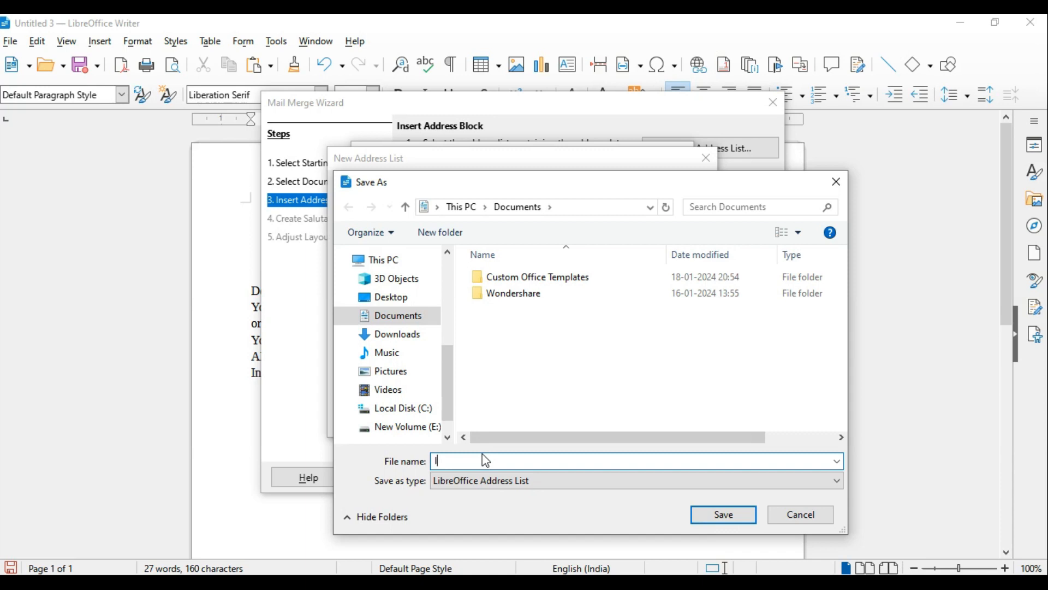
type("ist")
left_click(733, 513)
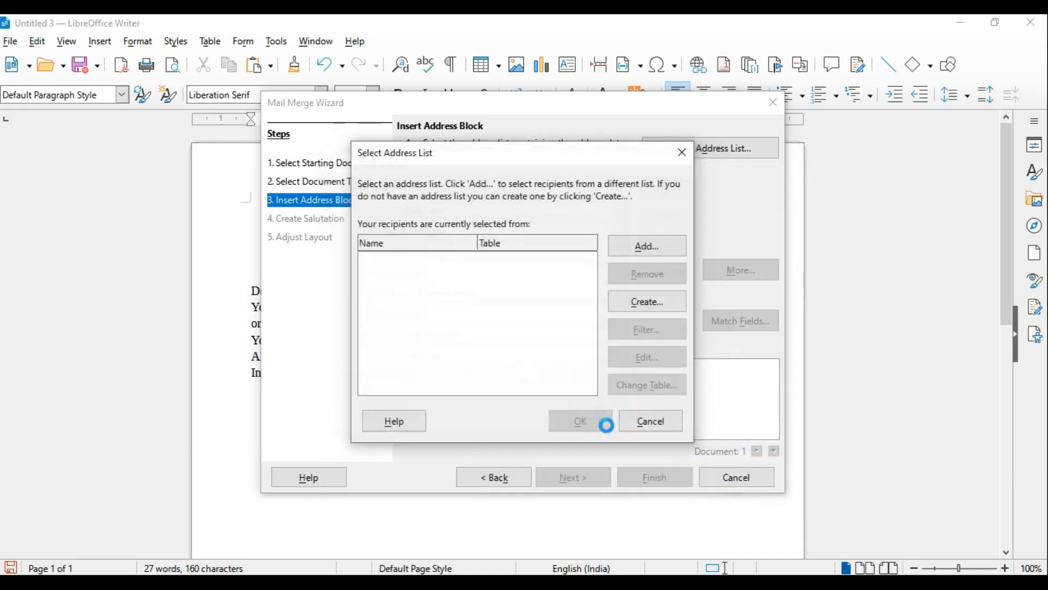
Use the "list" address list for the address block, keep the personalized salutation, and finish the Mail Merge Wizard
left_click(452, 260)
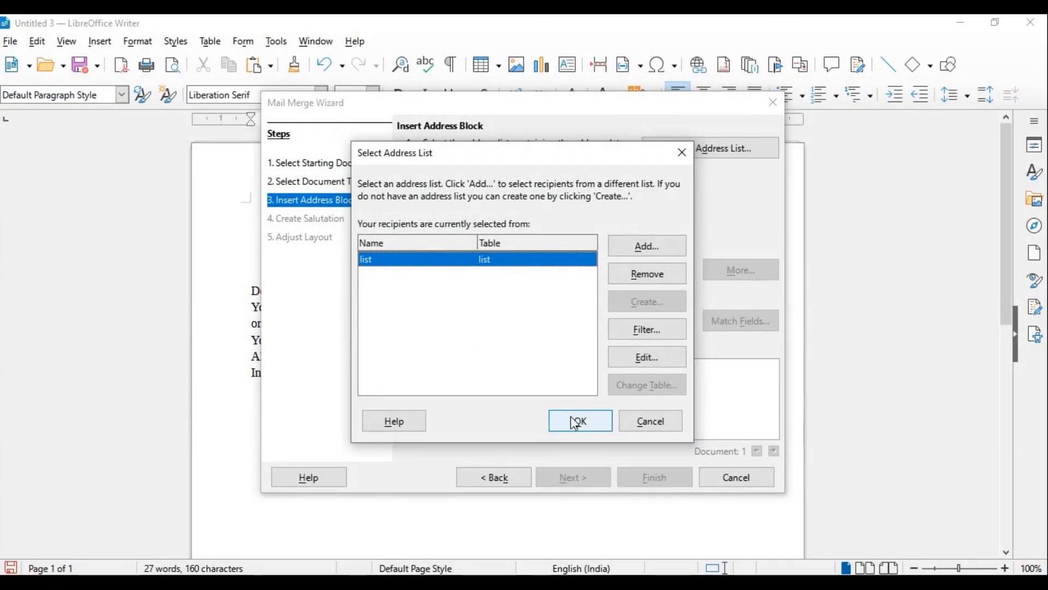
left_click(574, 420)
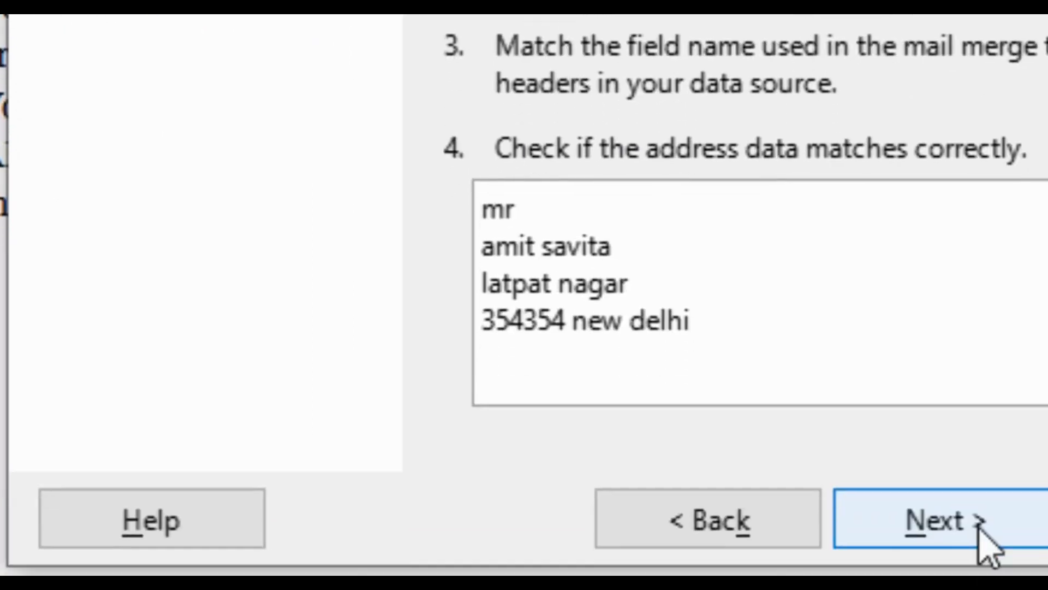
left_click(978, 504)
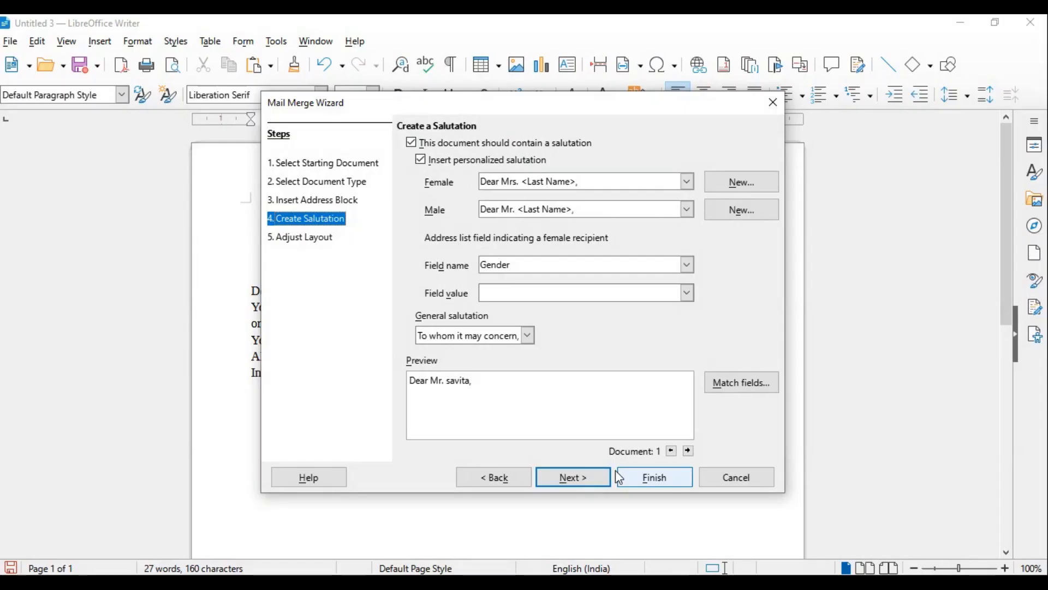
left_click(574, 474)
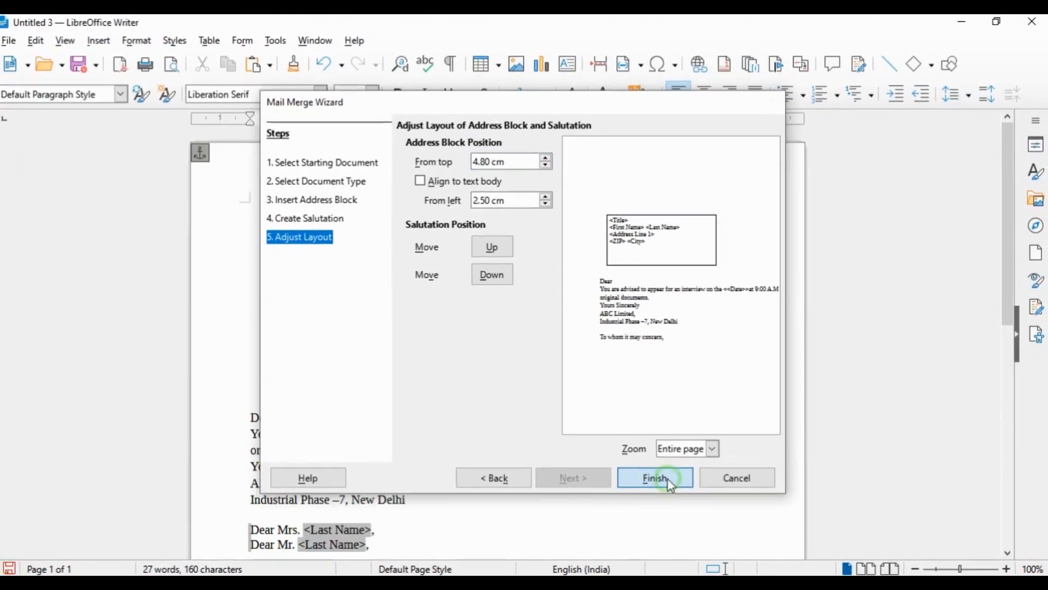
left_click(576, 299)
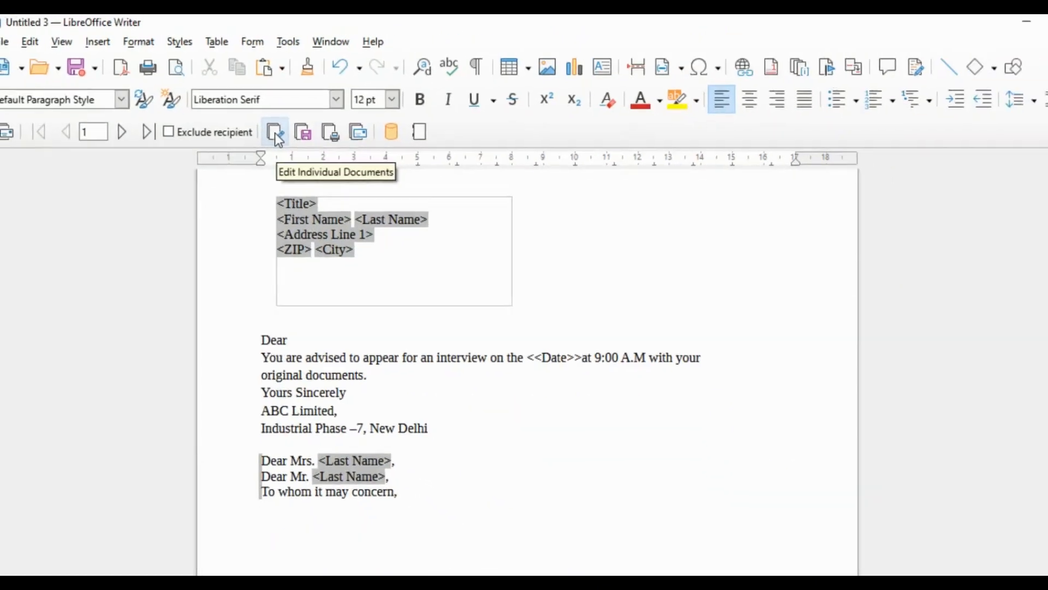
Generate the merged letters as individual editable documents, maximize the resulting document, and review each recipient's letter
left_click(265, 127)
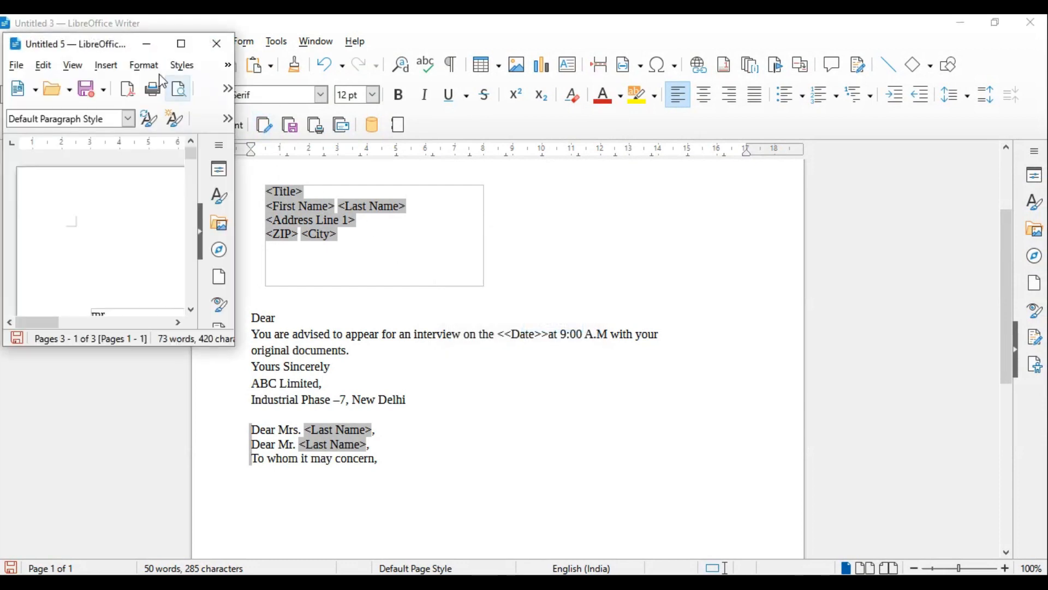
left_click_drag(123, 42, 317, 112)
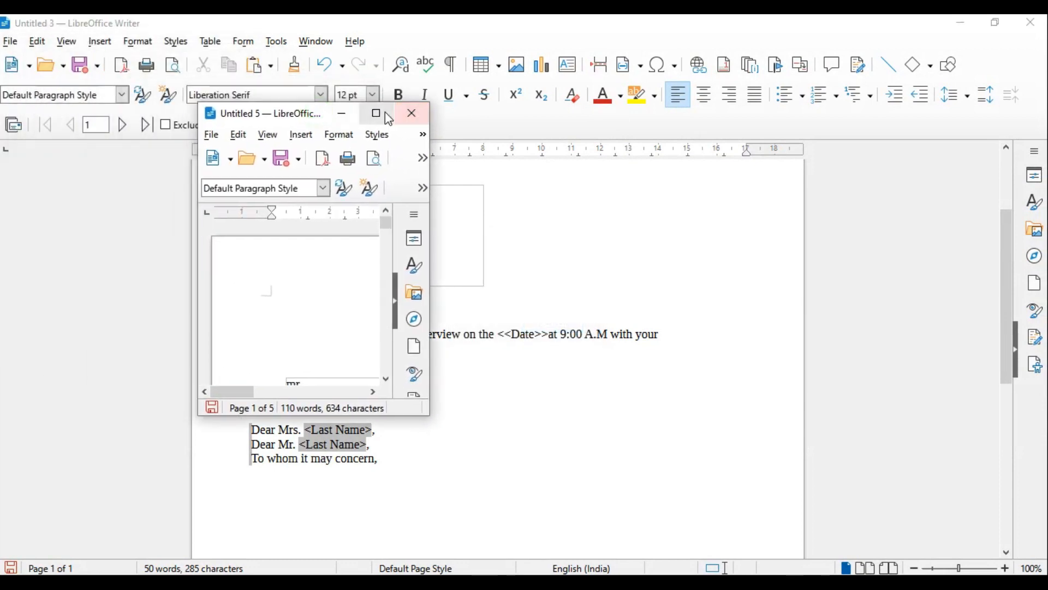
left_click_drag(253, 107, 341, 124)
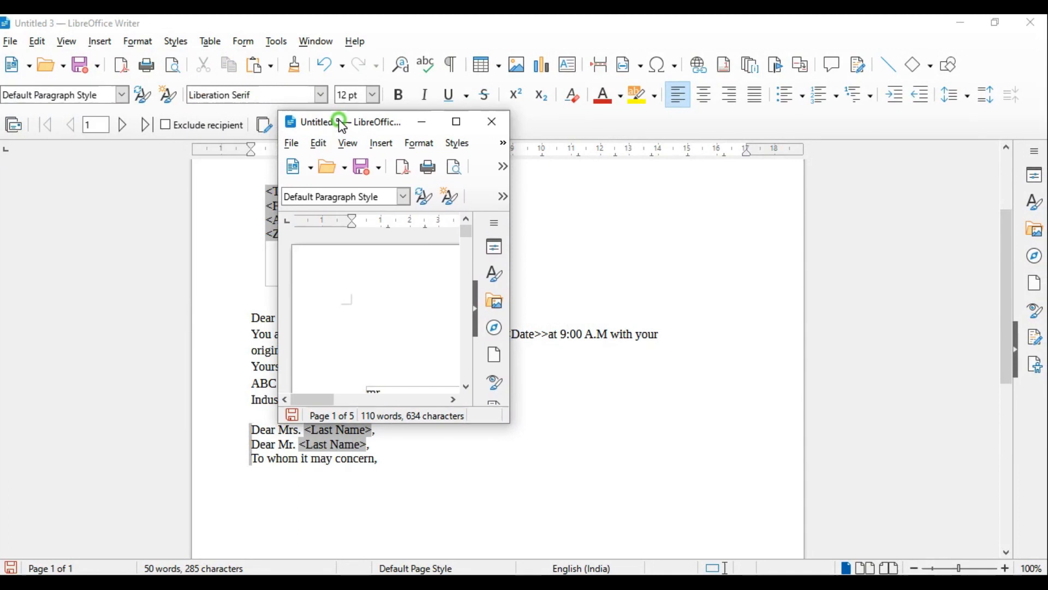
left_click(469, 125)
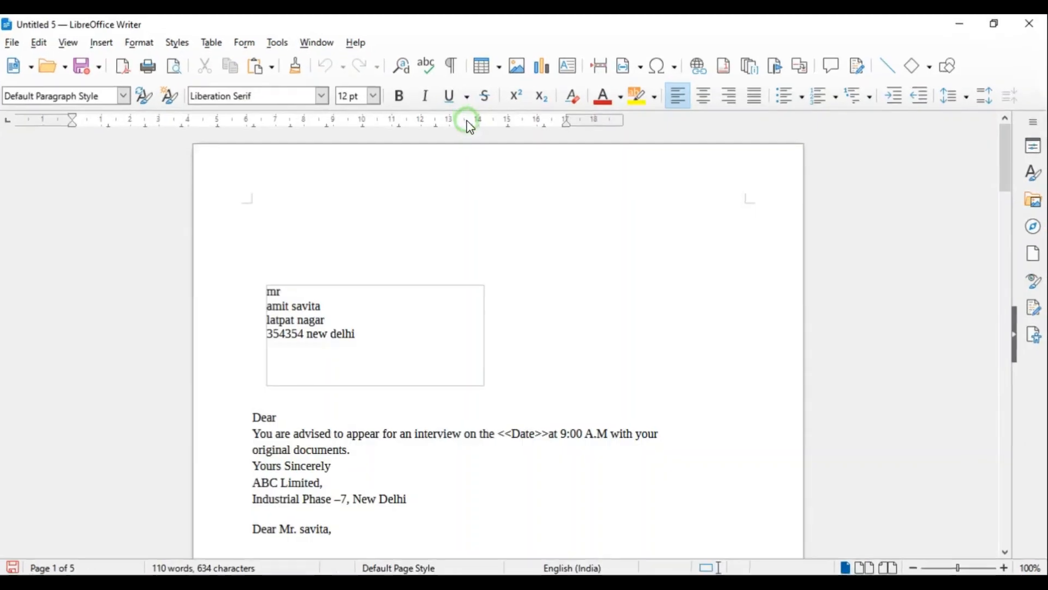
scroll(433, 240, "down", 10)
scroll(438, 335, "down", 10)
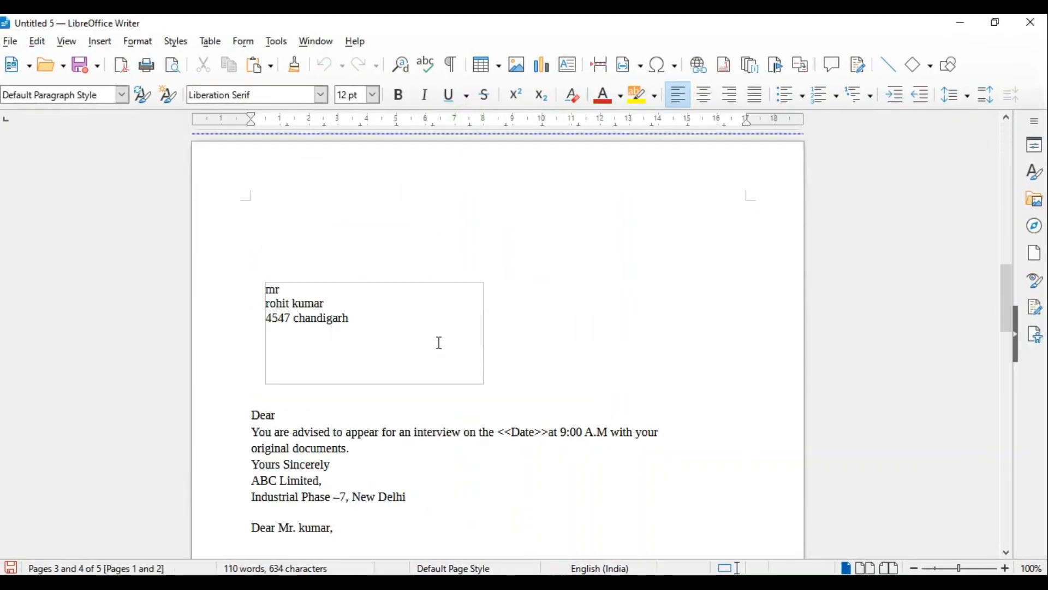
scroll(438, 339, "down", 10)
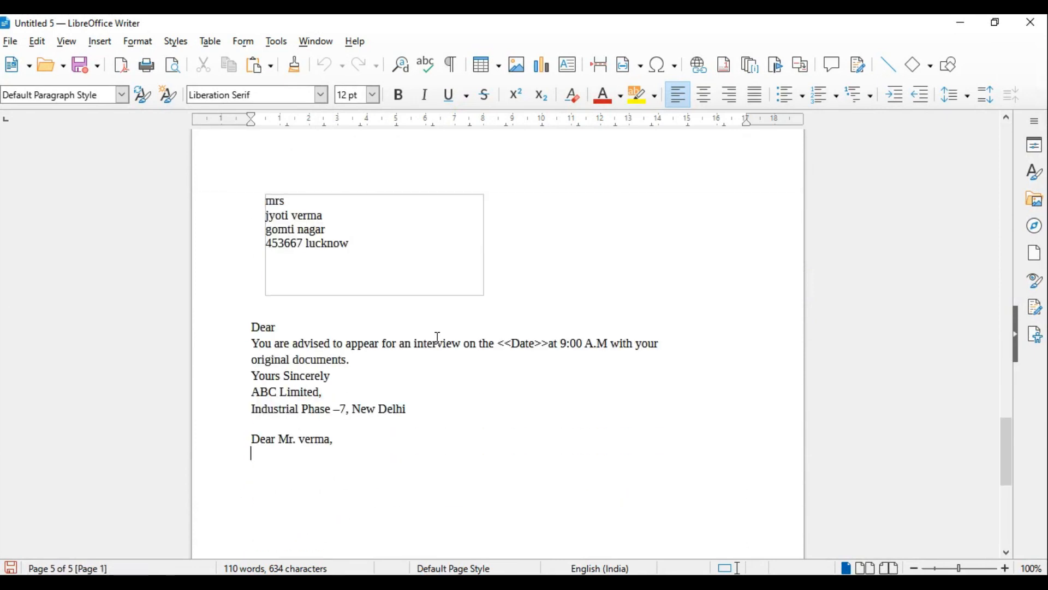
scroll(437, 339, "up", 10)
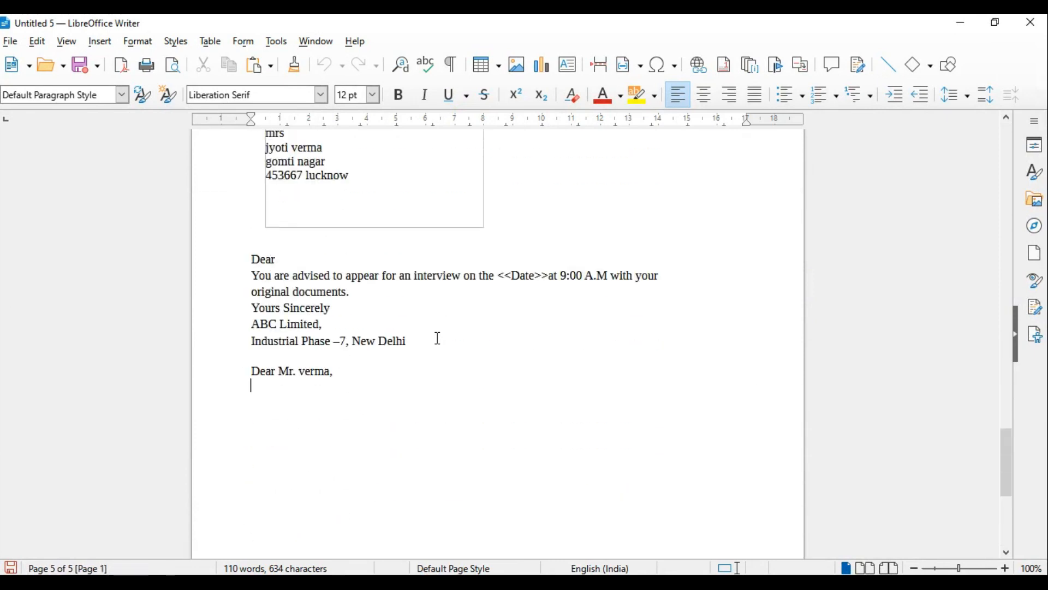
scroll(438, 337, "up", 3)
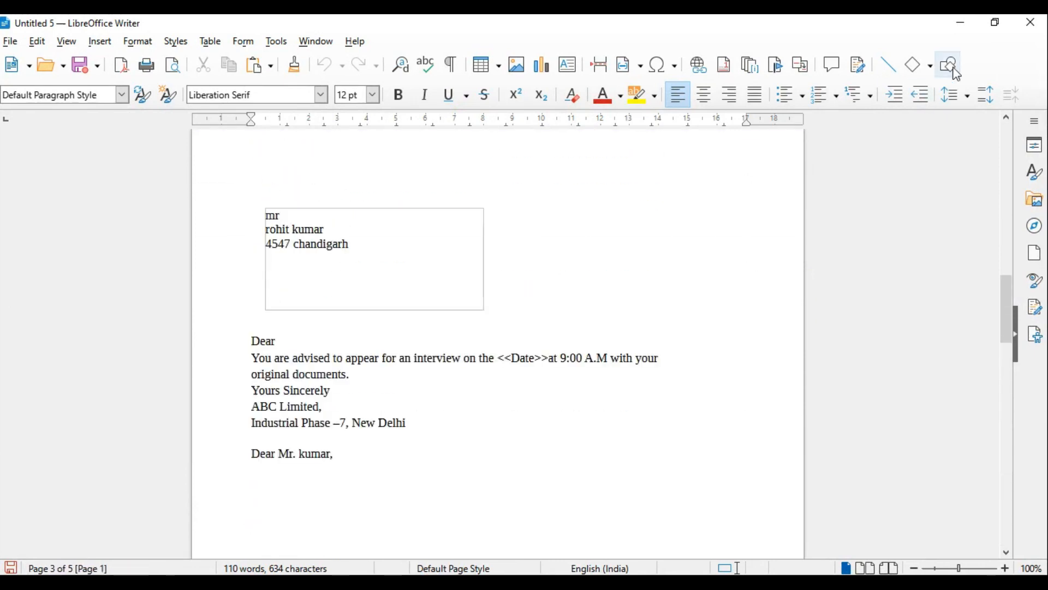
Return to the Word question paper and examine question 4's monthly sales data by sector and its spreadsheet instructions
left_click(961, 24)
left_click(609, 284)
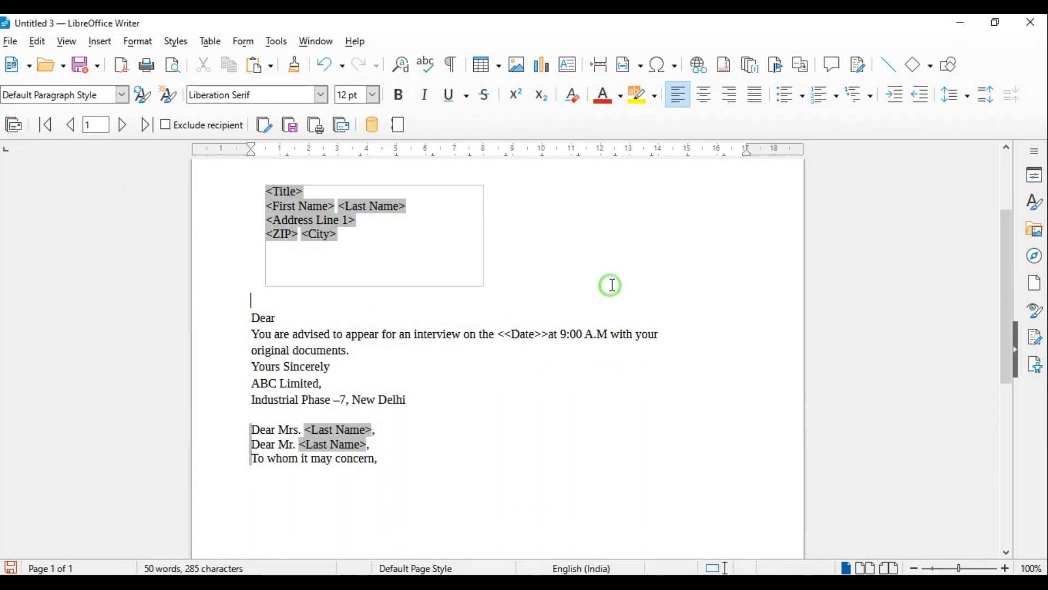
left_click(962, 24)
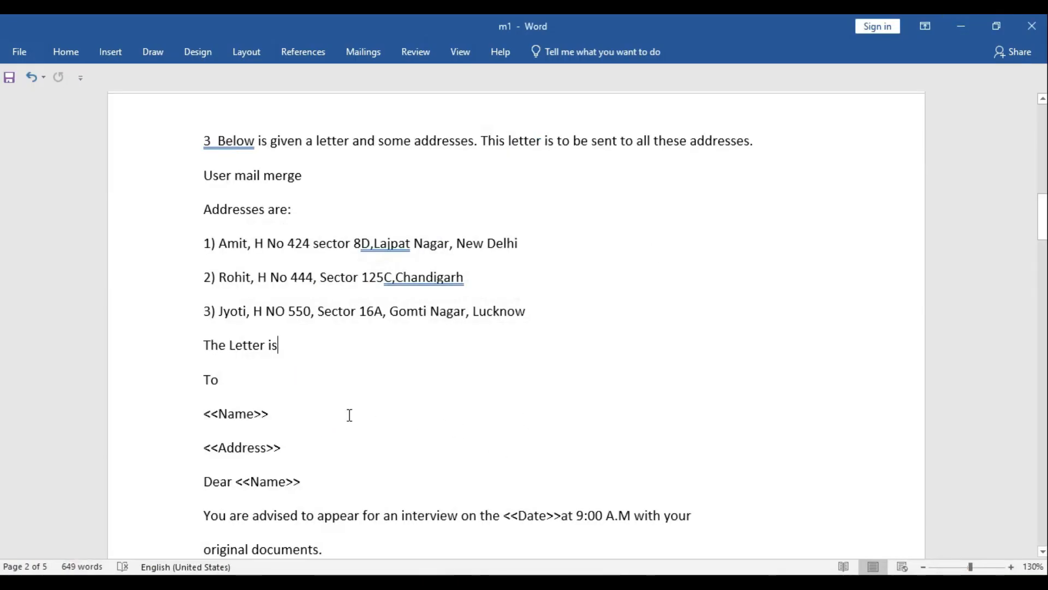
scroll(349, 415, "down", 10)
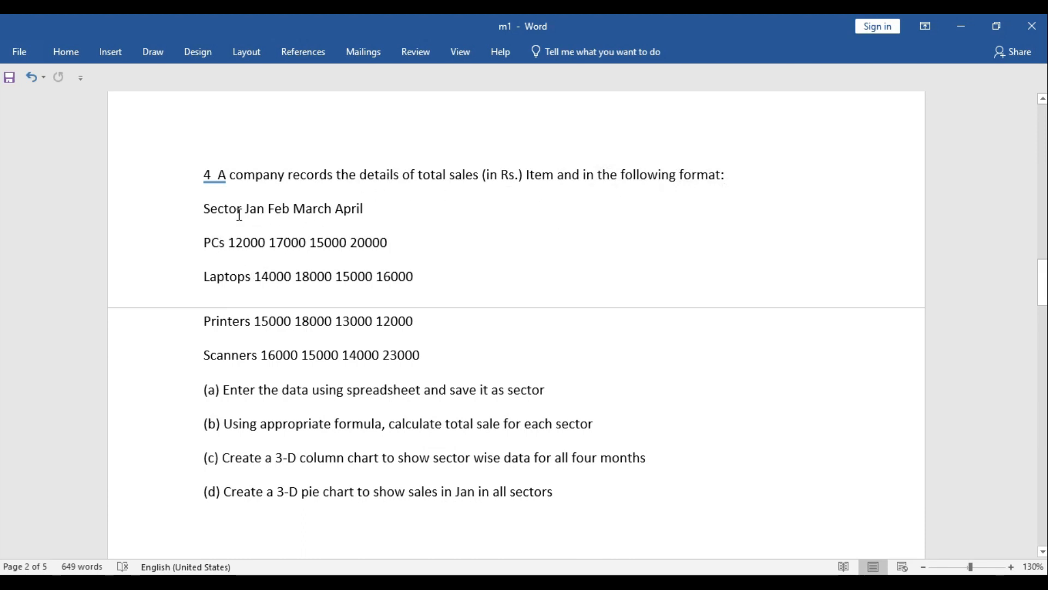
mouse_move(241, 211)
left_mouse_down()
mouse_move(204, 211)
mouse_move(246, 211)
left_mouse_up()
left_click(283, 210)
left_click_drag(381, 210, 268, 210)
left_click(437, 222)
left_click_drag(224, 246, 206, 244)
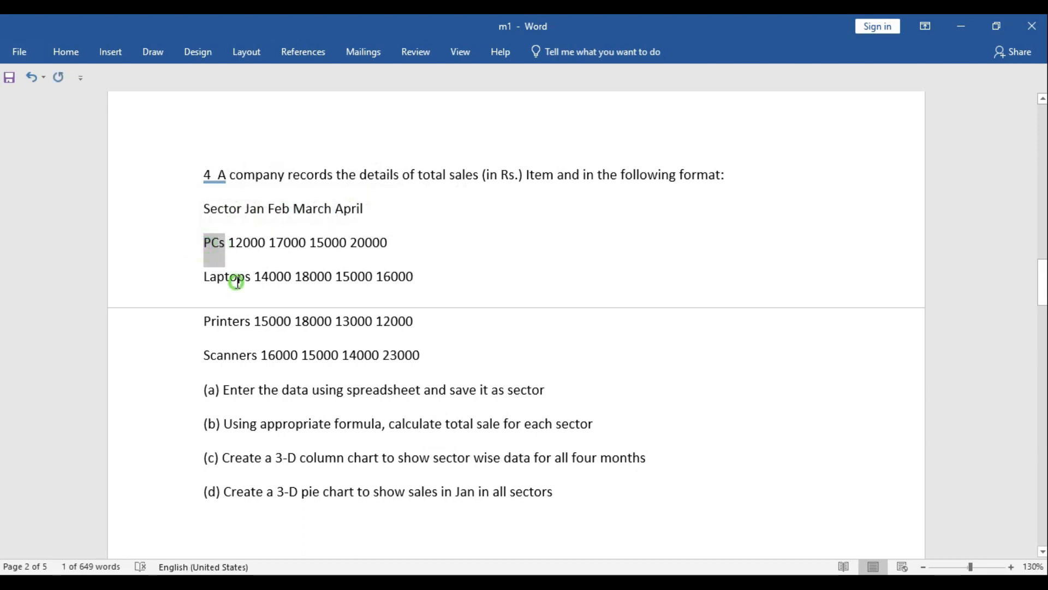
left_click(238, 321)
left_click_drag(257, 356, 204, 356)
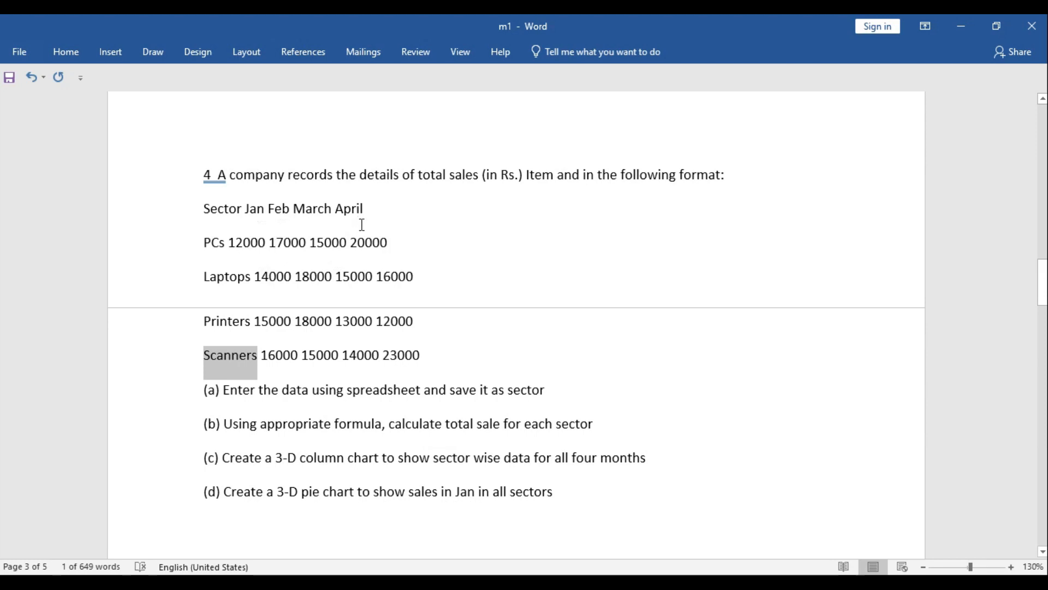
left_click(440, 352)
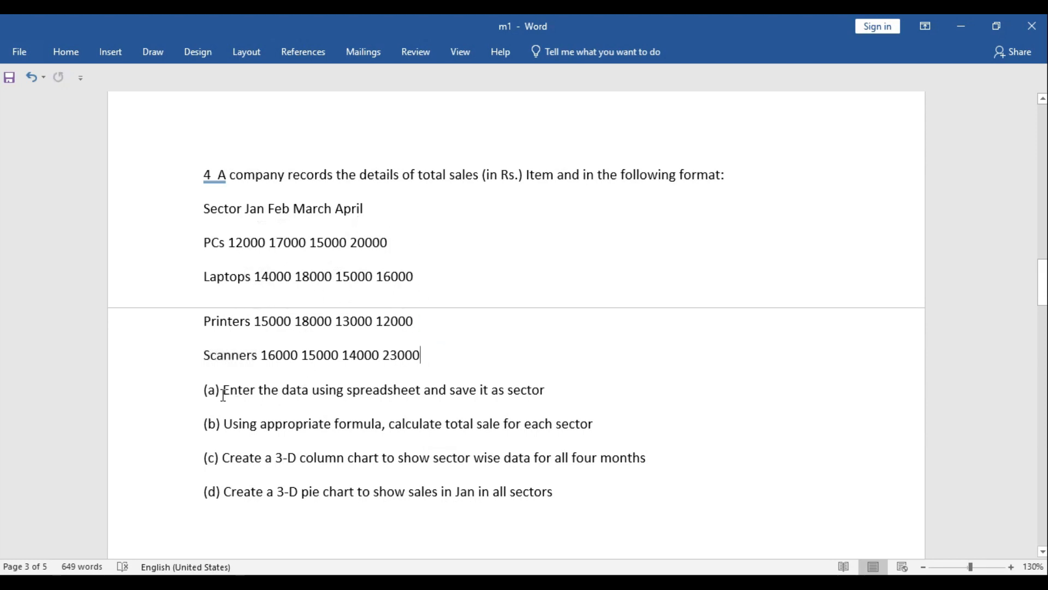
left_click_drag(223, 391, 505, 391)
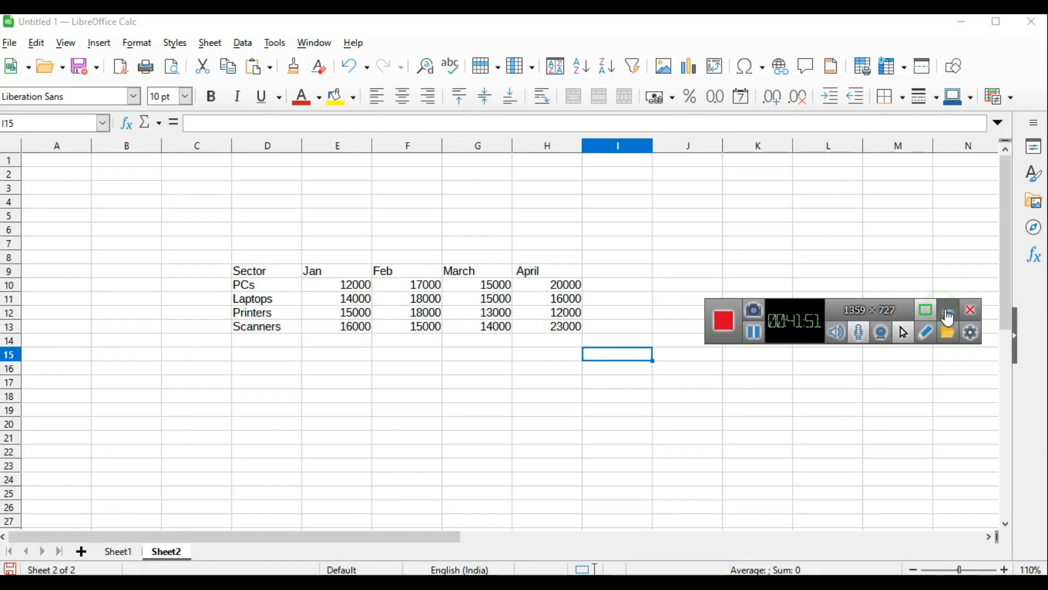
Copy "total sale" from question 4(b) in Word and paste it into cell I9, beside April in the Calc sales table
left_click(729, 310)
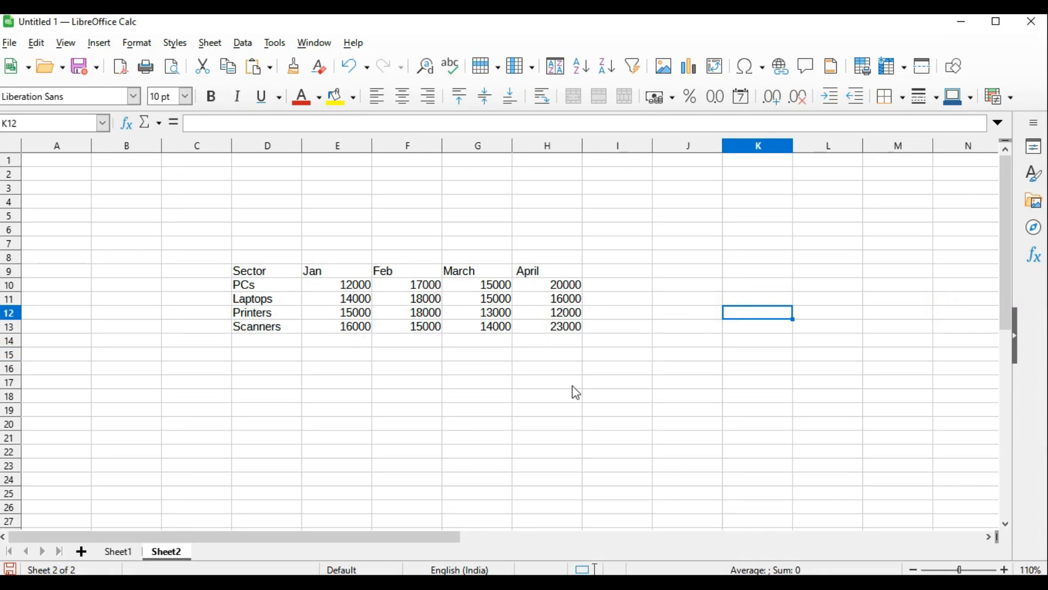
left_click(1005, 569)
left_click(1005, 569)
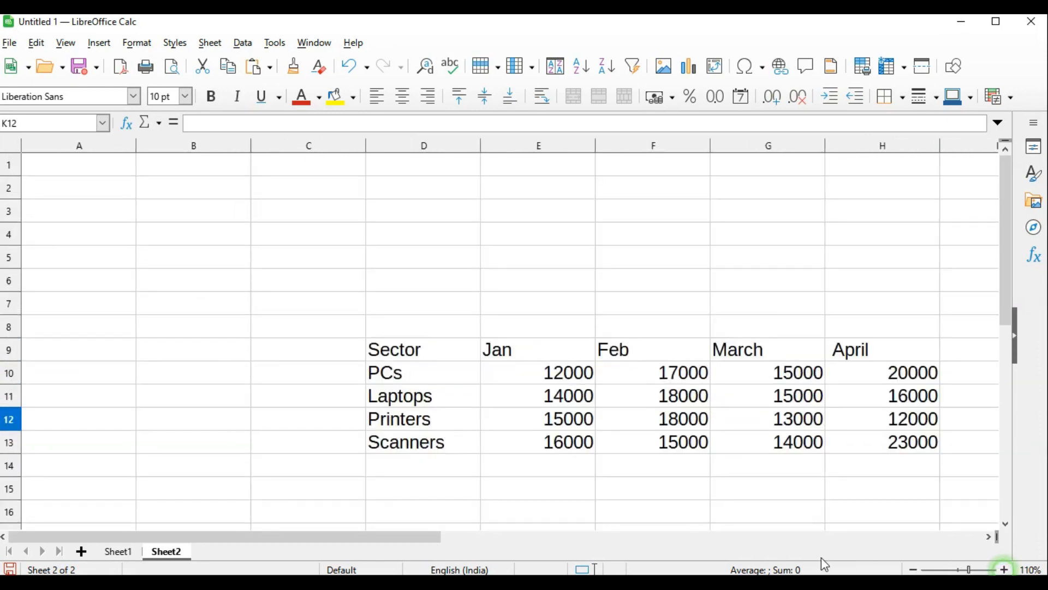
left_click_drag(474, 539, 552, 541)
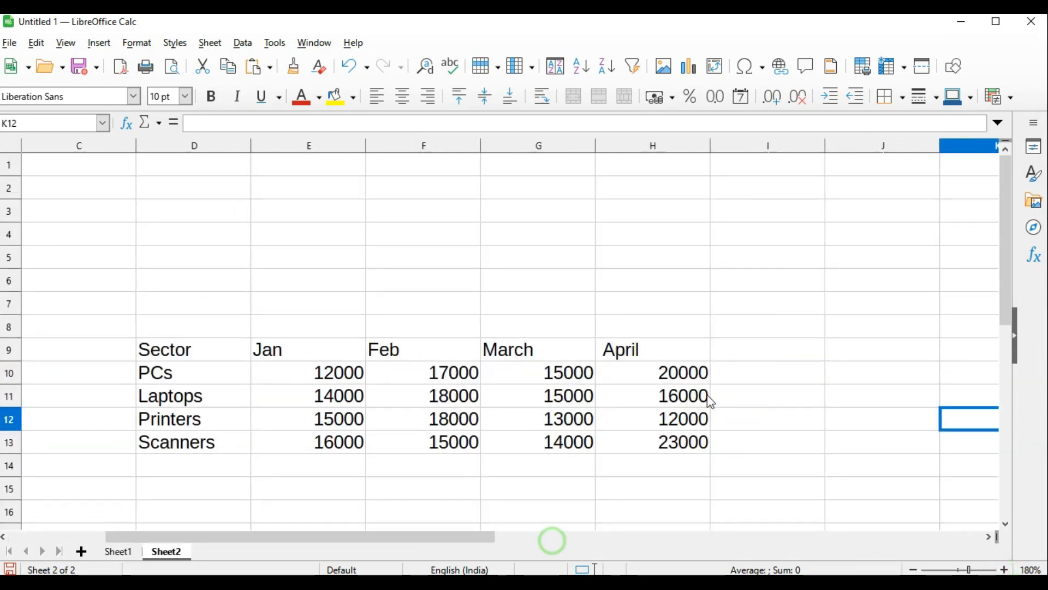
left_click_drag(1006, 213, 1009, 269)
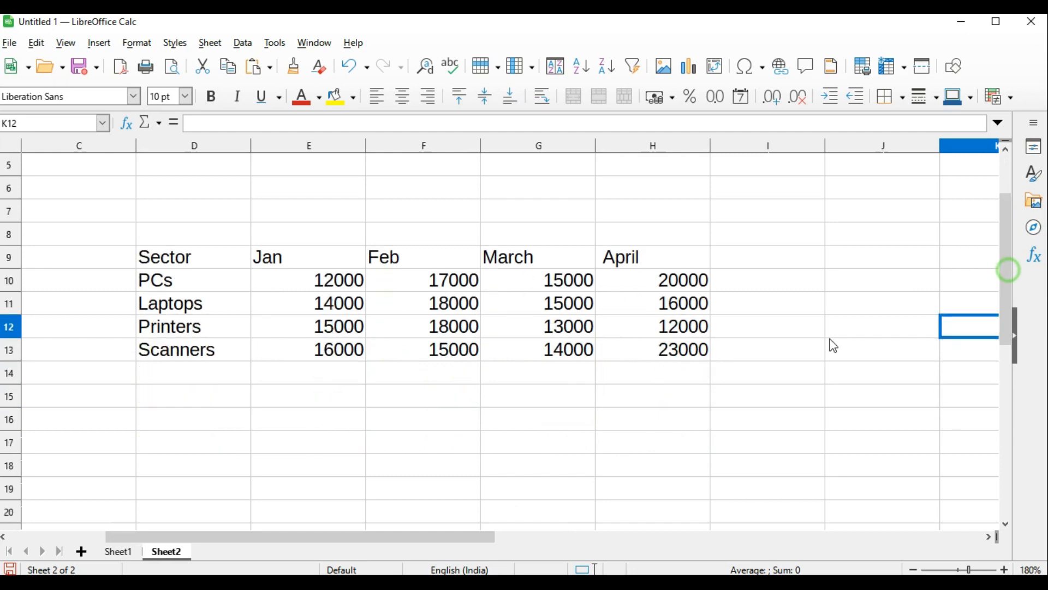
left_click(831, 344)
key("alt+Tab")
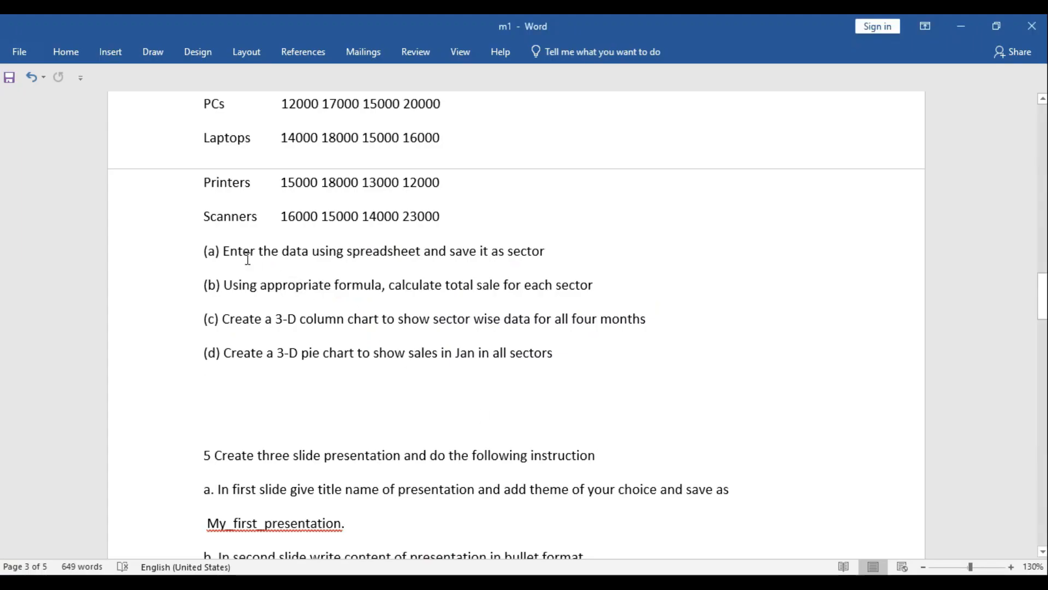
left_click_drag(242, 284, 441, 286)
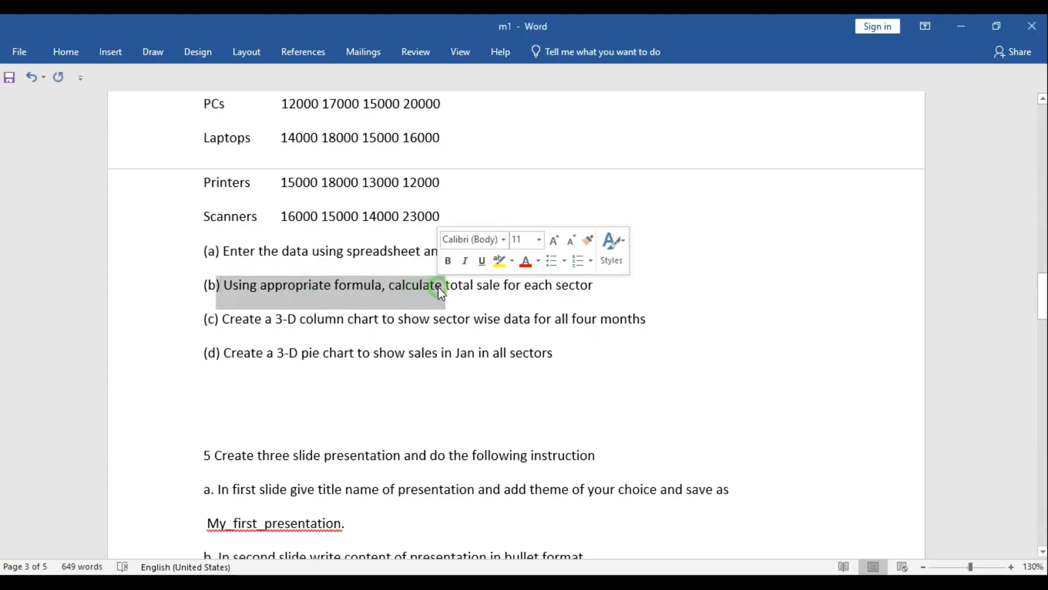
left_click(623, 291)
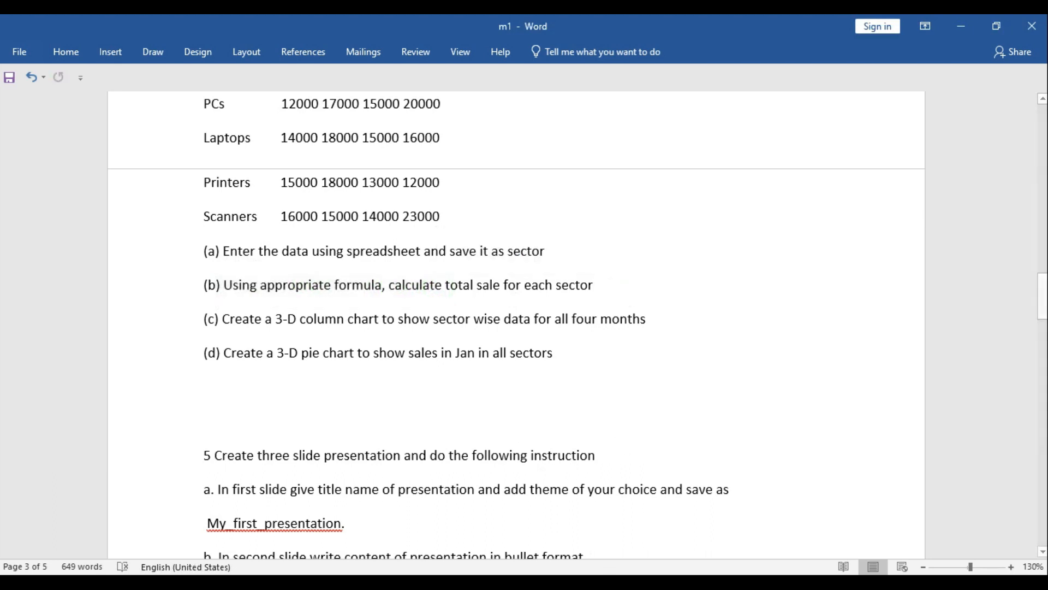
key("alt+Tab")
left_click(759, 255)
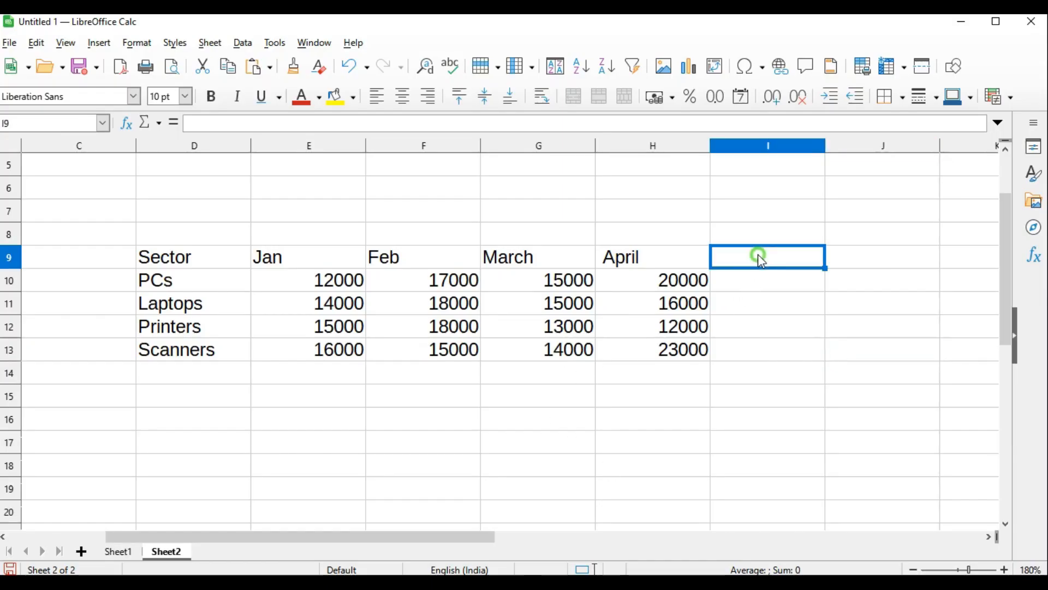
key("ctrl+v")
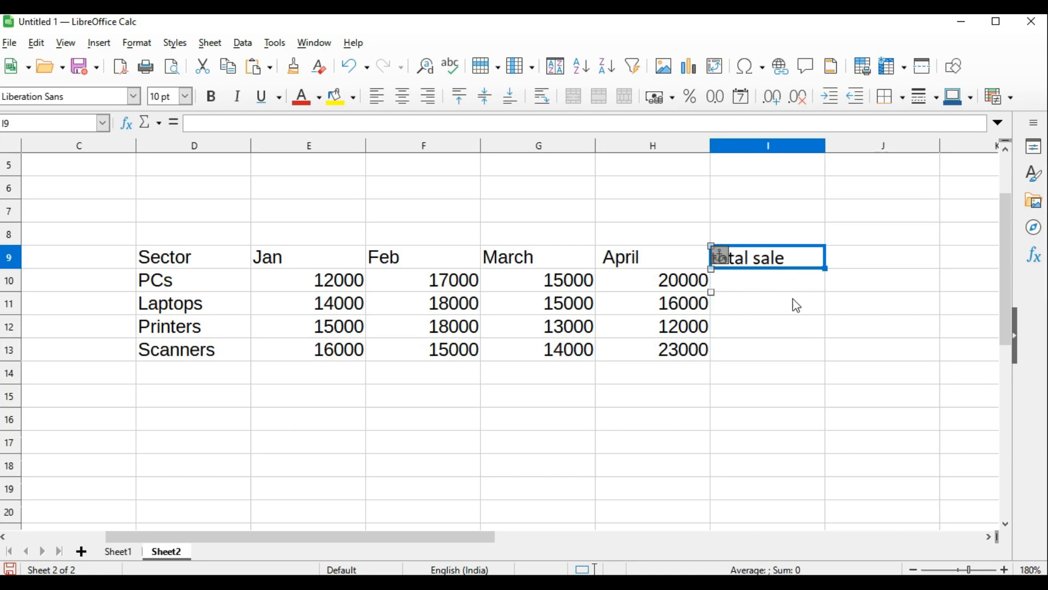
Enter a SUM formula in cell I10 that totals the PCs sales from Jan to April
left_click(774, 327)
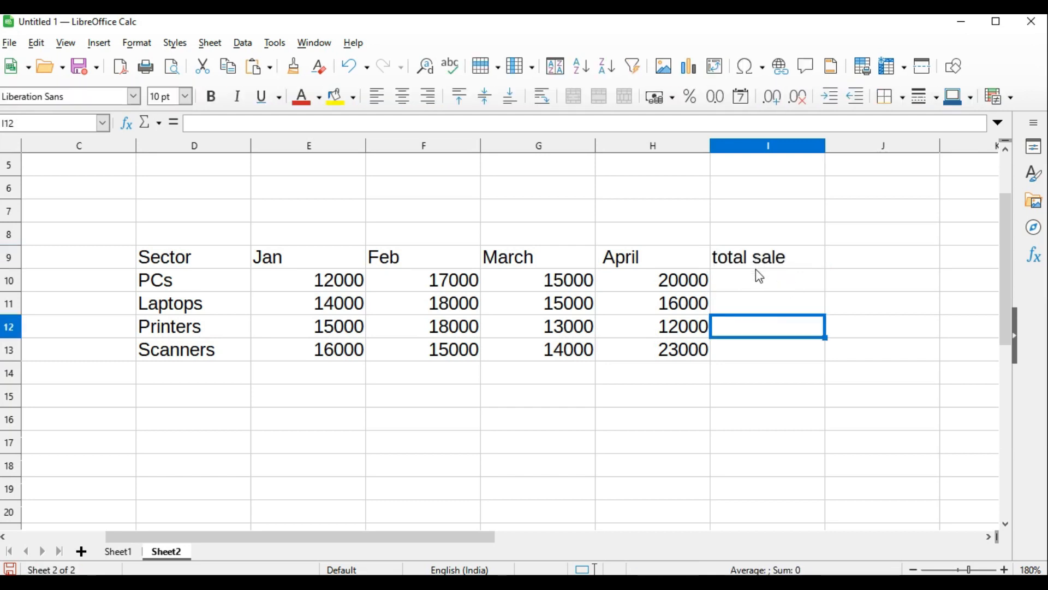
left_click(762, 279)
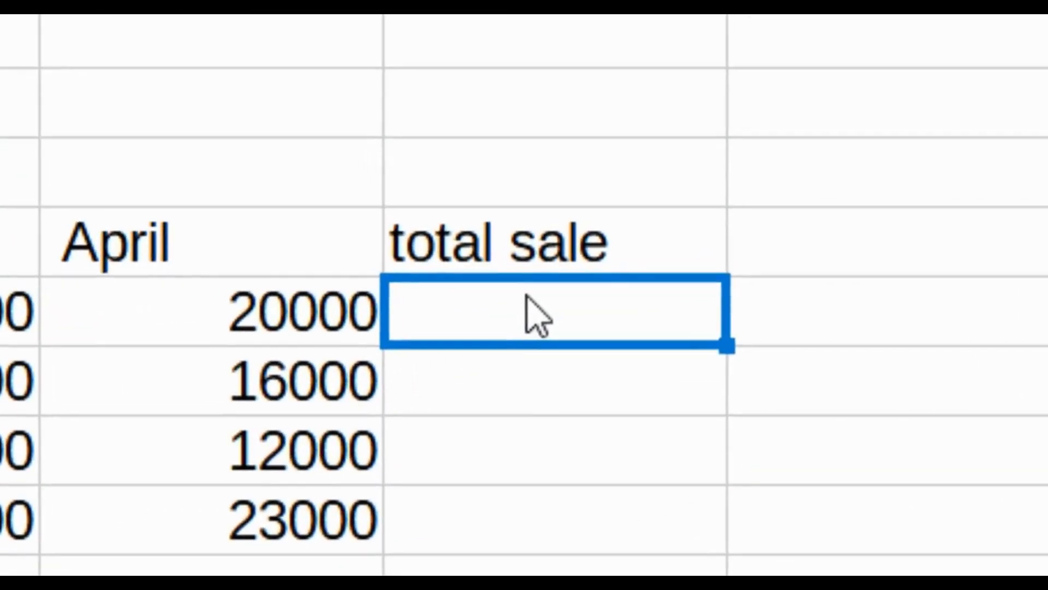
type("=")
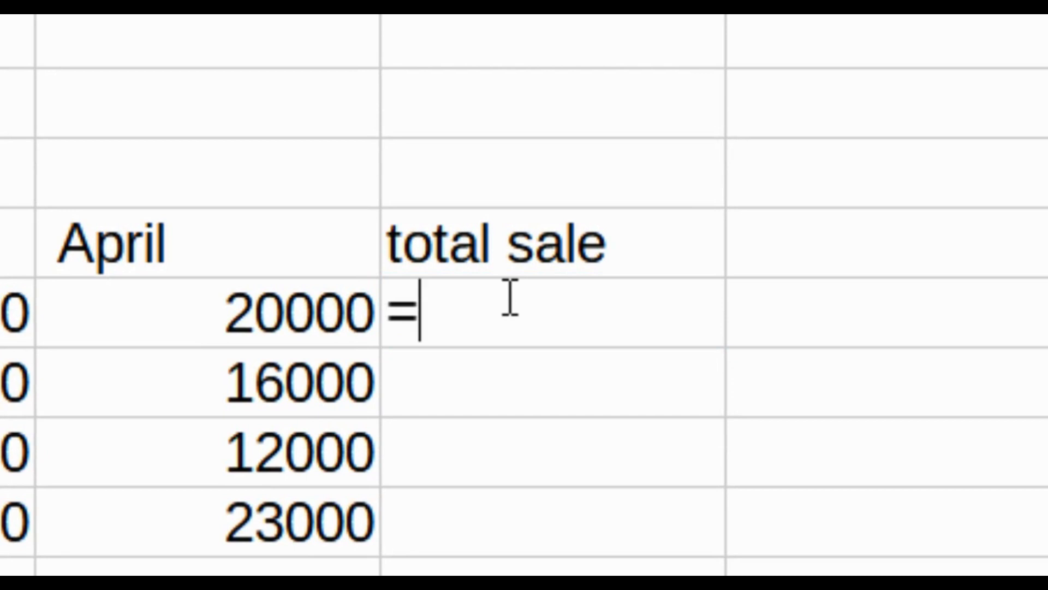
type("sum")
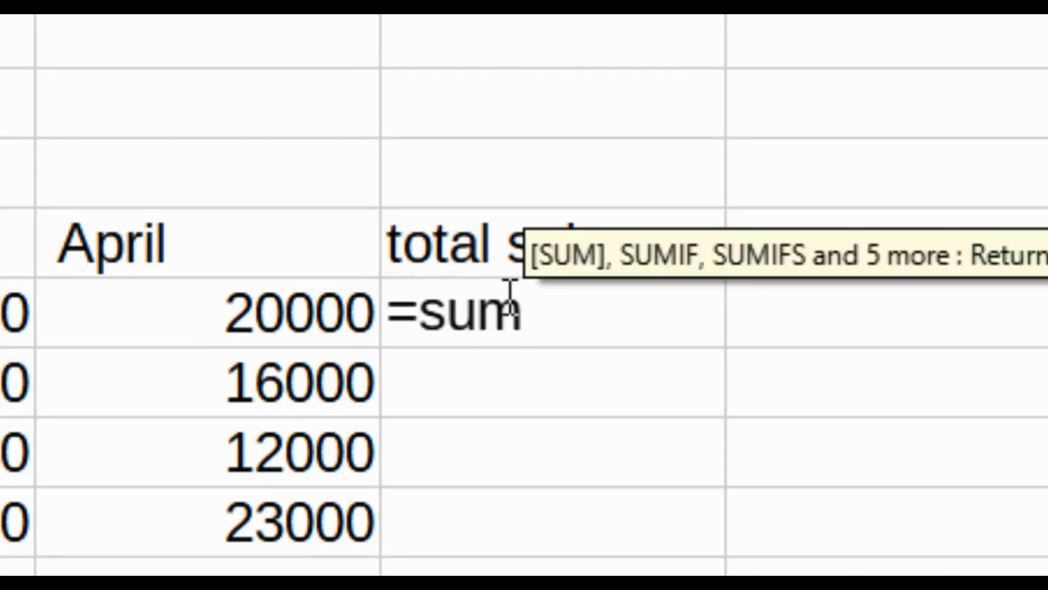
type("(")
left_click_drag(29, 311, 975, 314)
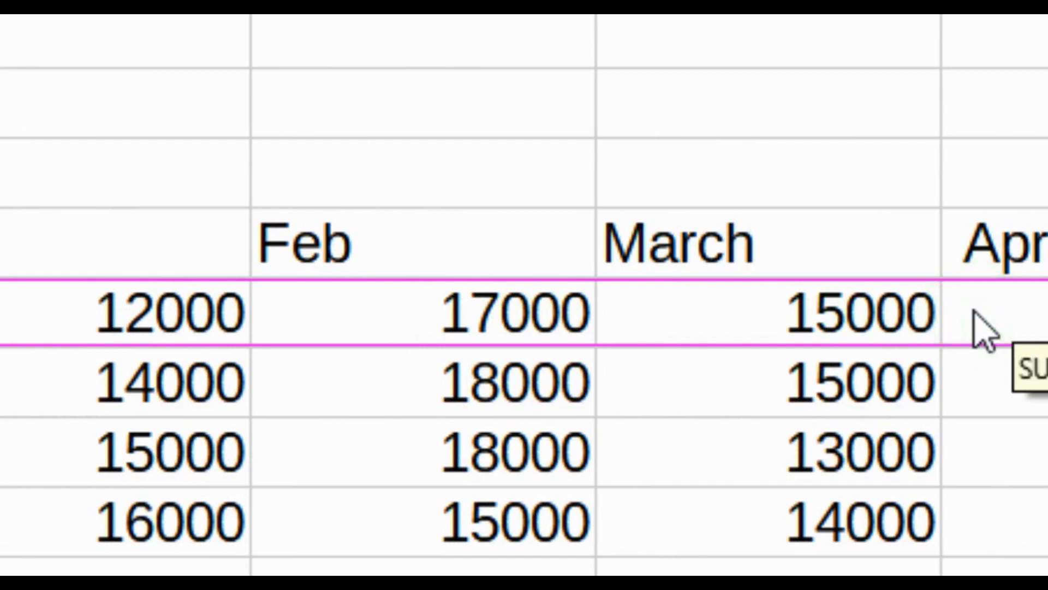
type(")")
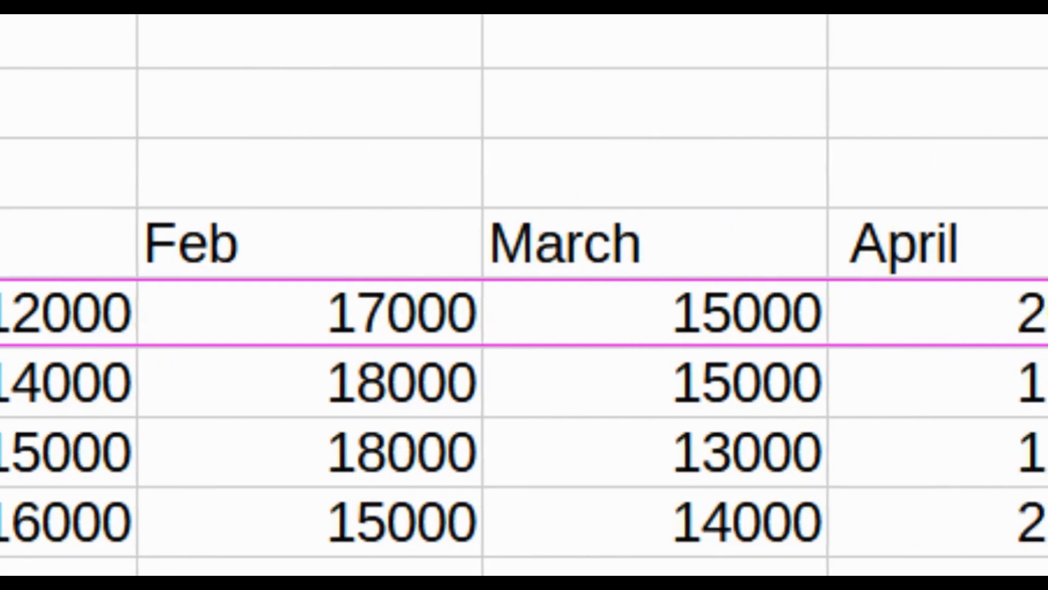
key("Return")
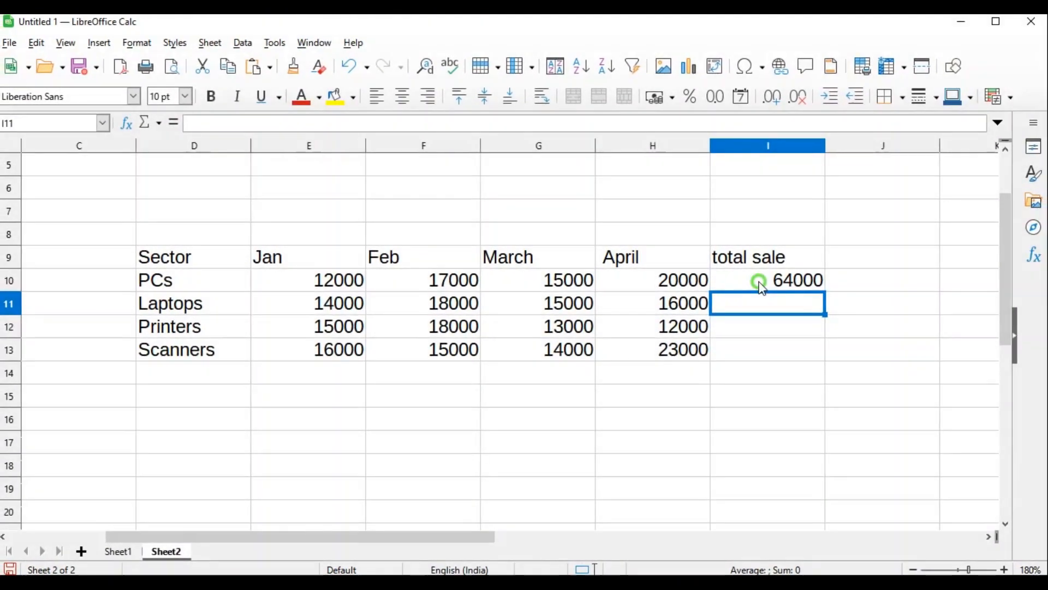
Copy the total sale formula from I10 down through I13 for Laptops, Printers and Scanners
left_click(758, 281)
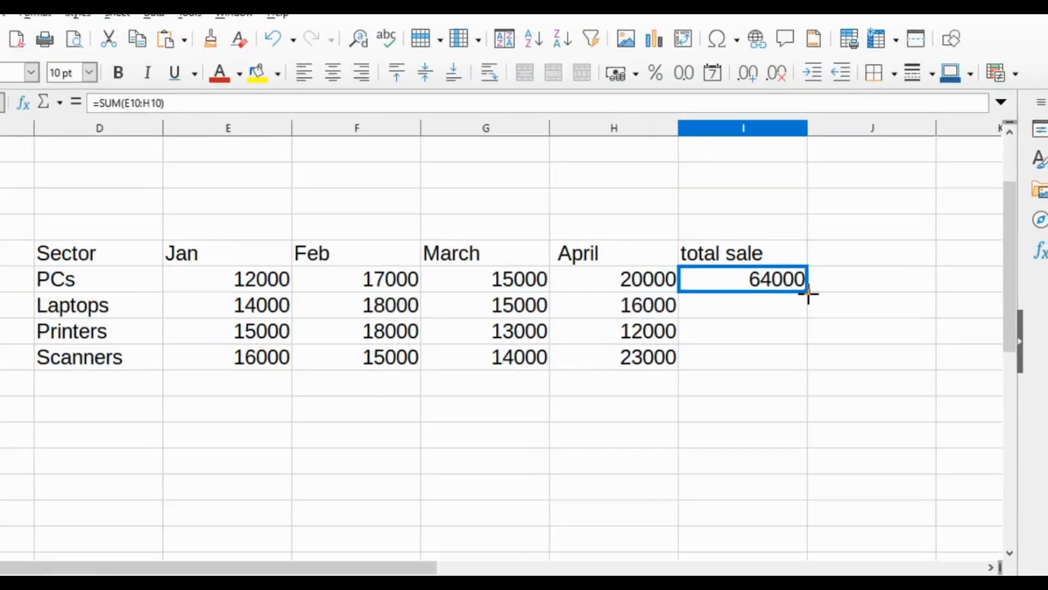
left_click_drag(528, 297, 522, 476)
left_click(831, 403)
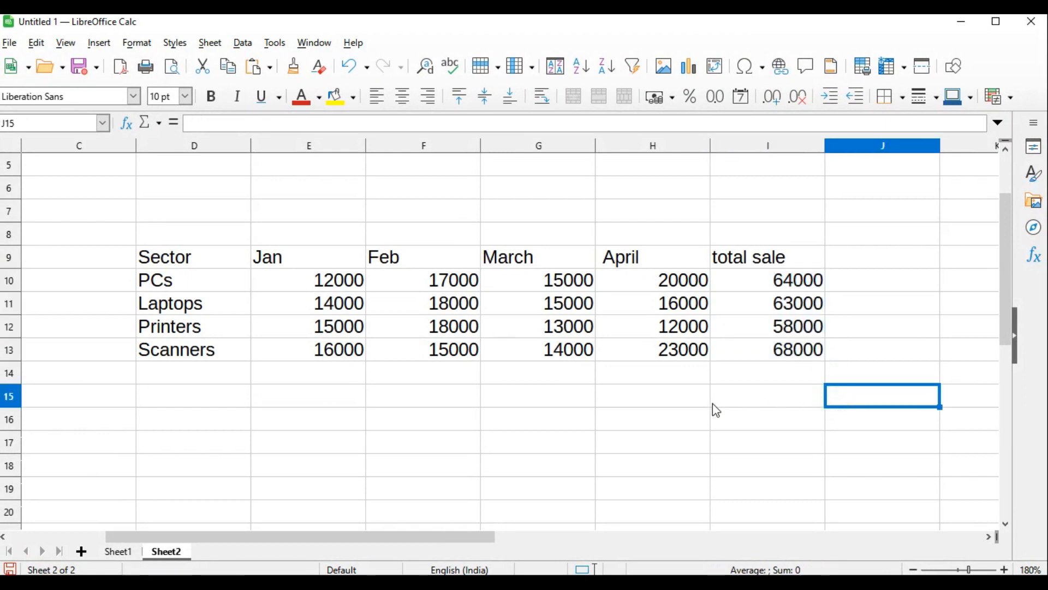
Switch to the Word question paper, examine the chart instruction in question 4(c), and return to the Calc sheet
key("alt+Tab")
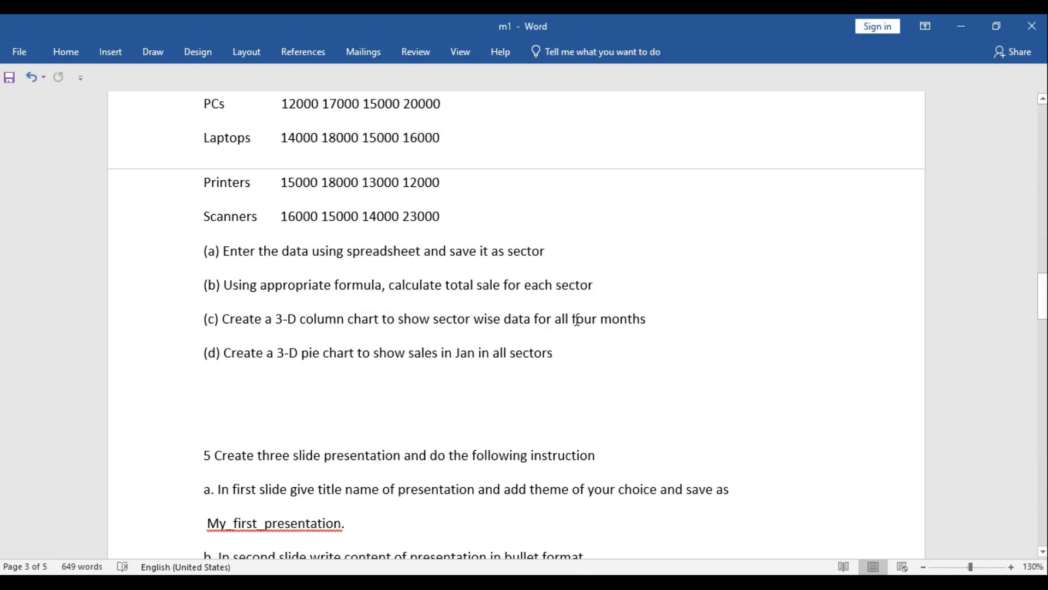
left_click_drag(272, 319, 431, 320)
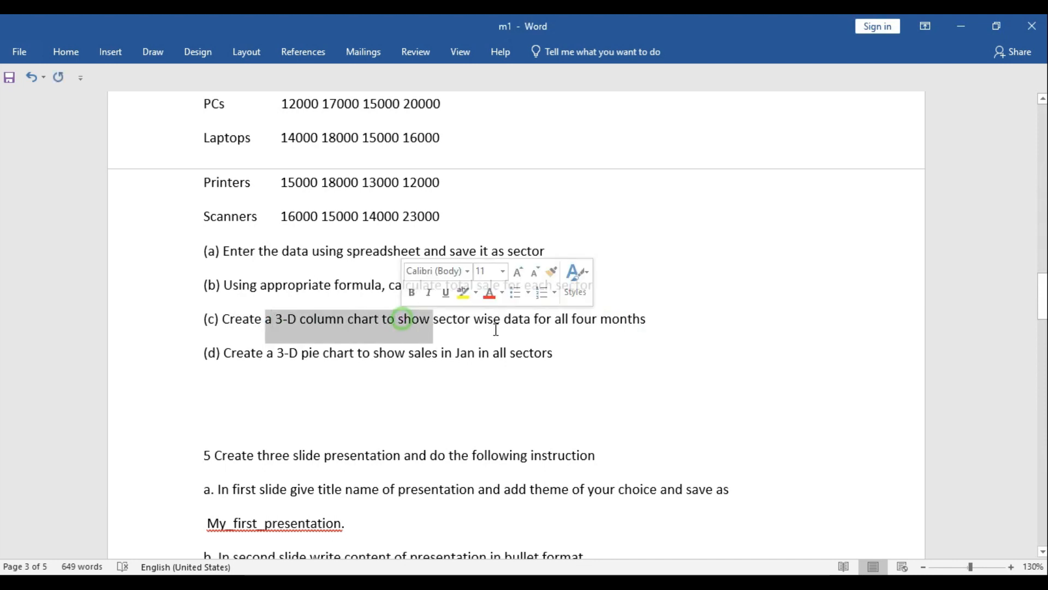
left_click(539, 319)
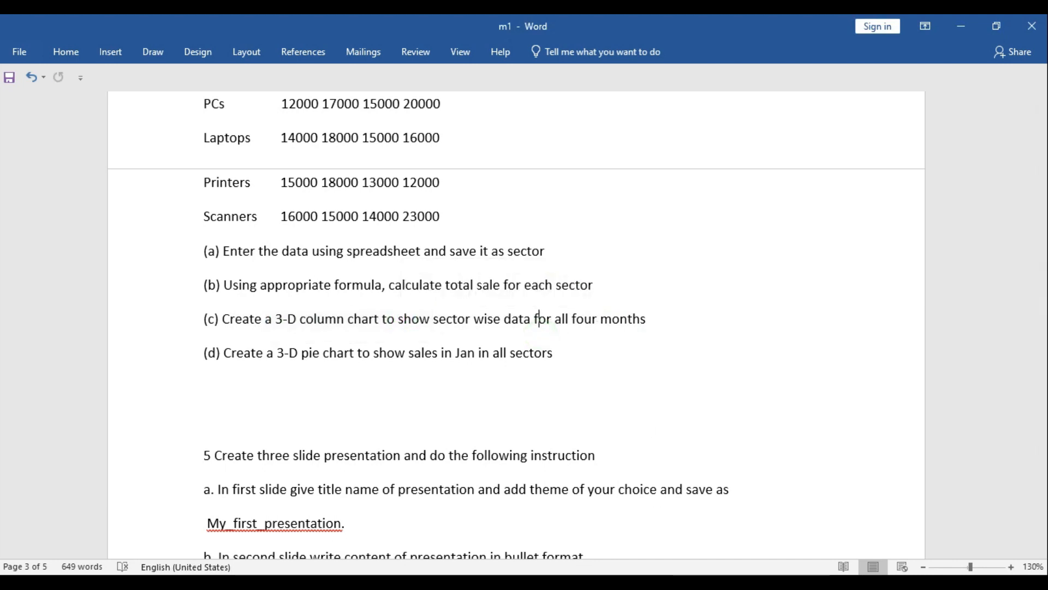
left_click(642, 540)
left_click(534, 437)
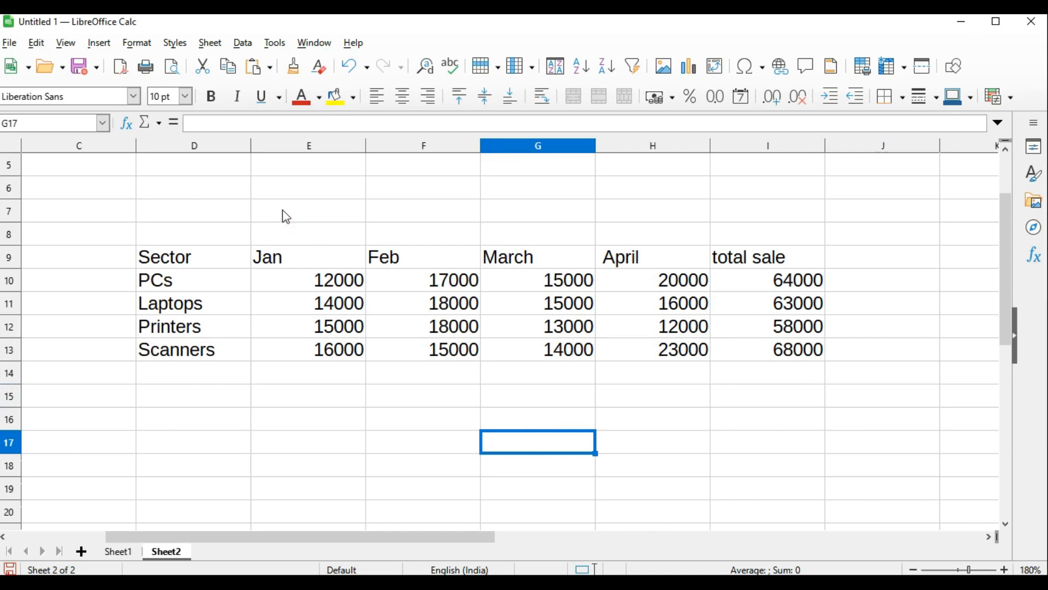
Narrow the table's columns and insert a 3D Look column chart, Normal type with Bar shape, from the sales data D9:I13
left_click_drag(250, 152, 222, 145)
left_click_drag(76, 257, 437, 346)
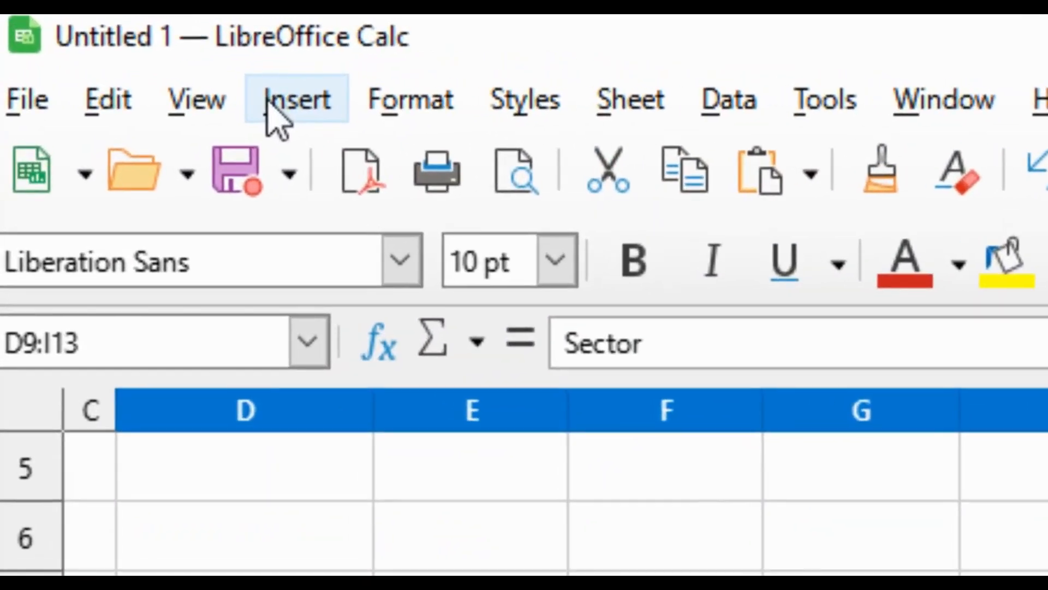
left_click(92, 48)
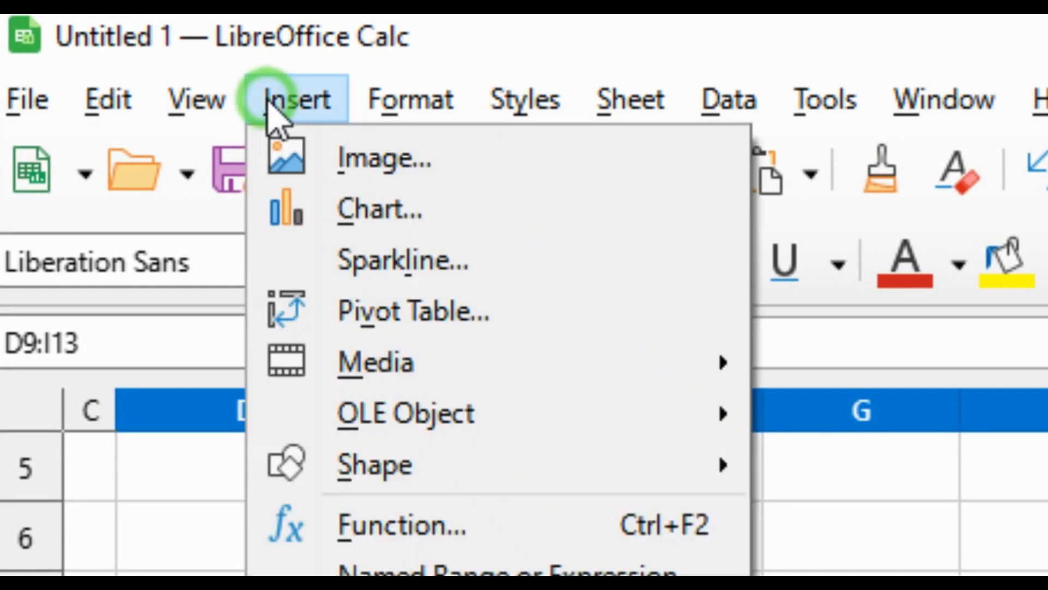
left_click(372, 212)
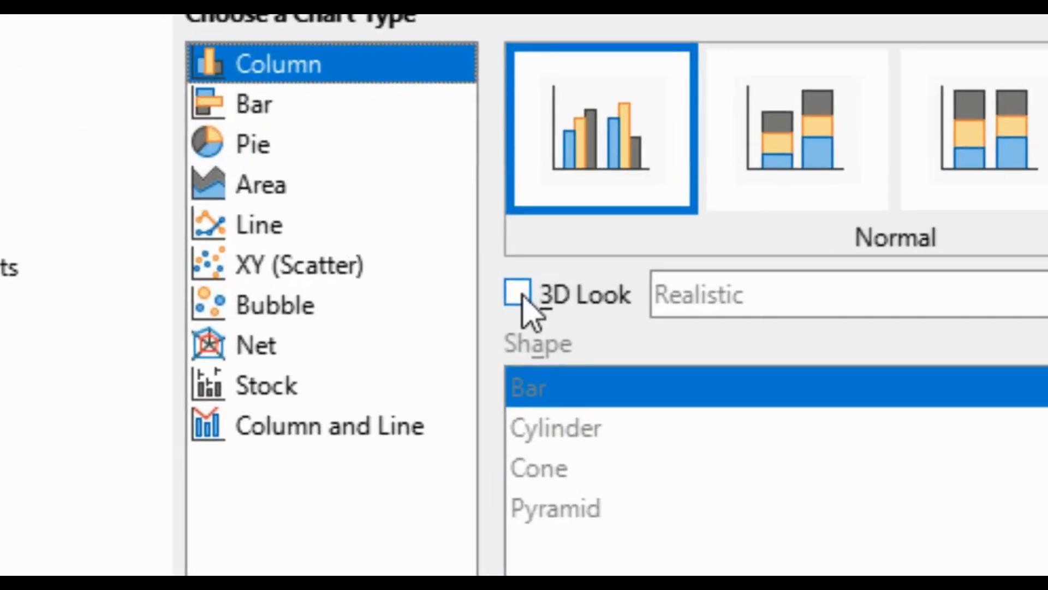
left_click(510, 284)
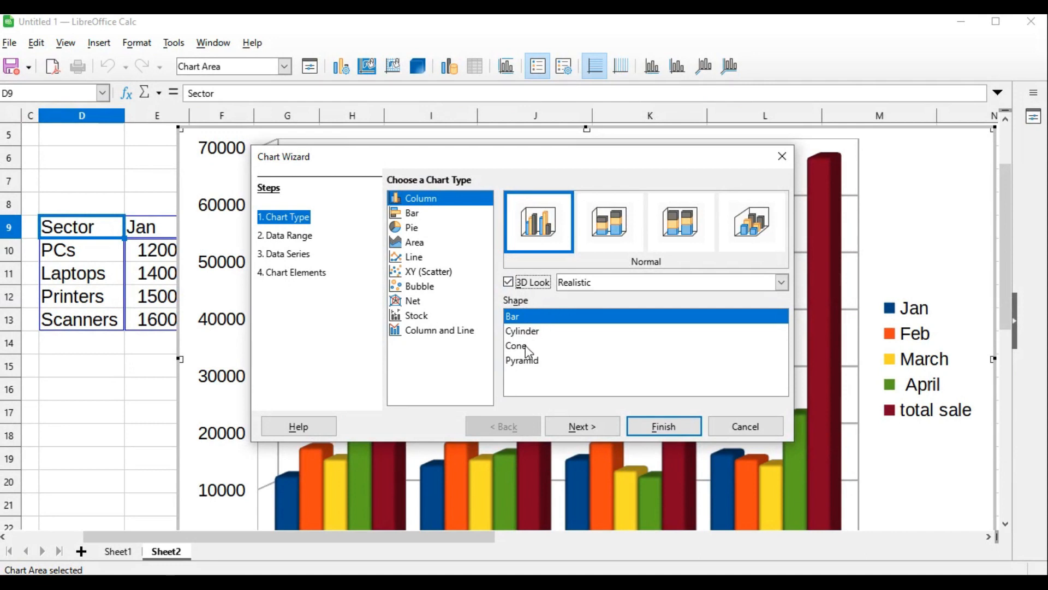
left_click(519, 320)
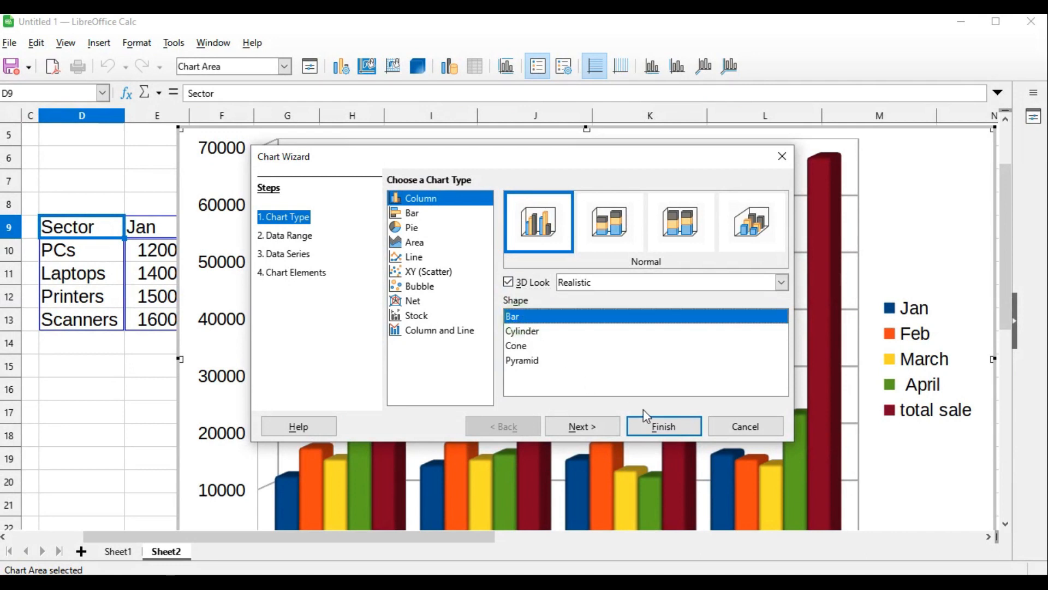
left_click(665, 427)
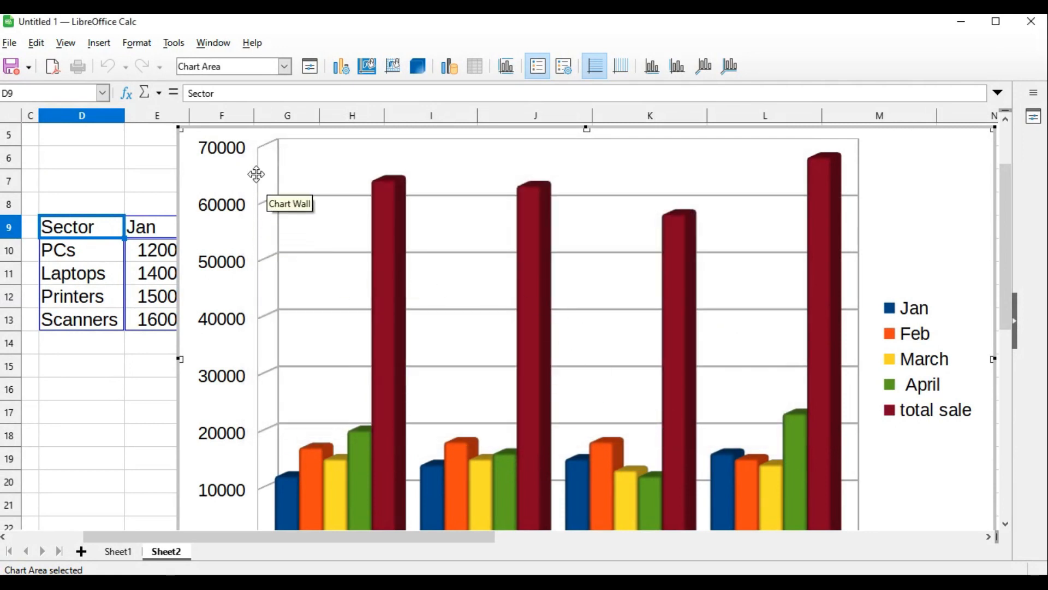
Shrink the column chart beside the sales table, and check question 4(d) in Word before returning to Calc
left_click_drag(180, 130, 383, 316)
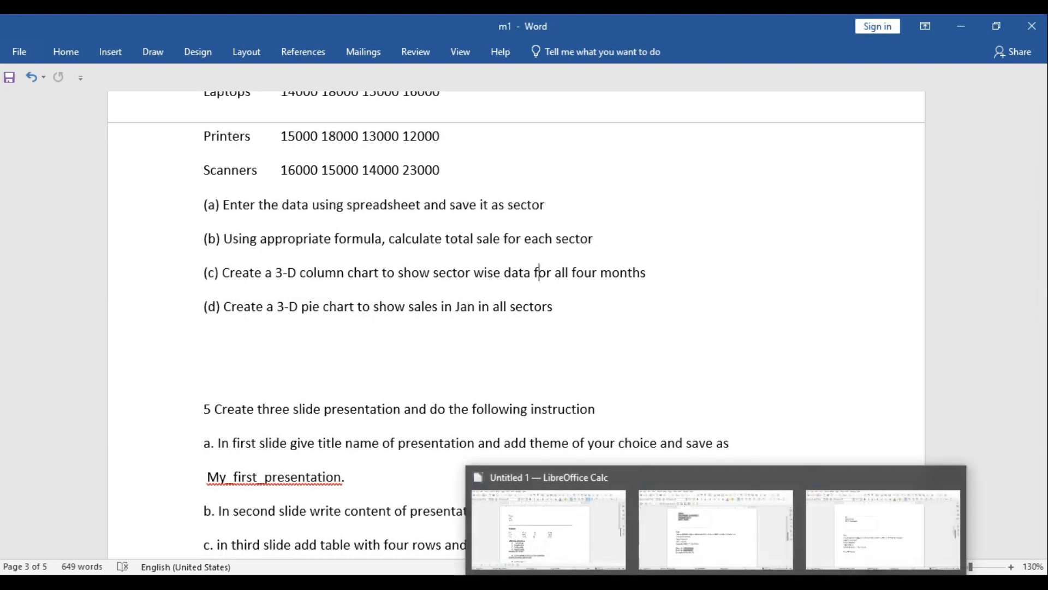
left_click(563, 487)
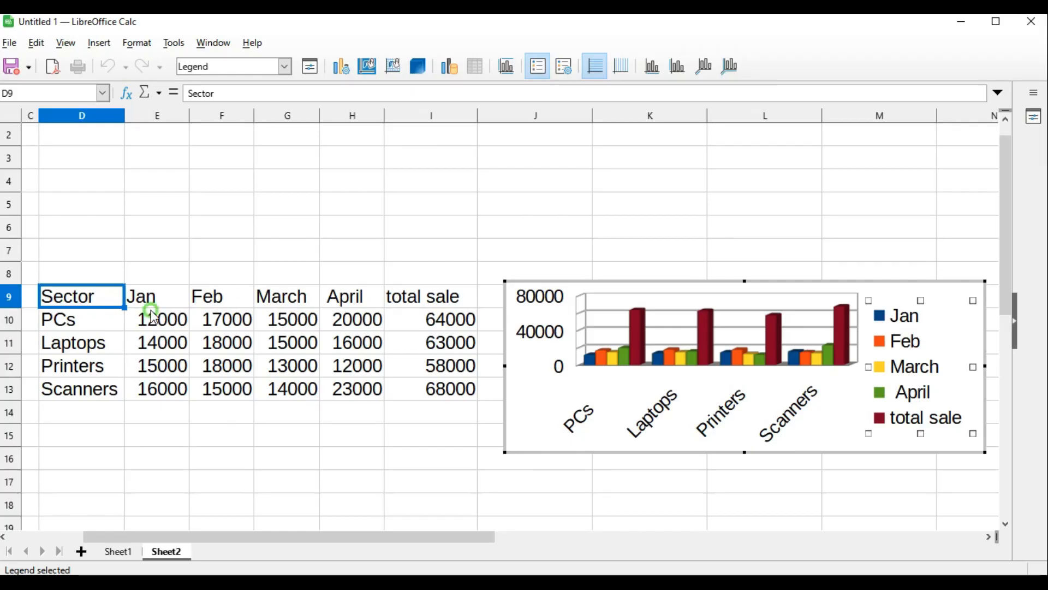
left_click(155, 347)
left_click(271, 457)
Insert a Normal pie chart from the Jan sales in E9:E13 and shrink it
scroll(268, 448, "down", 2)
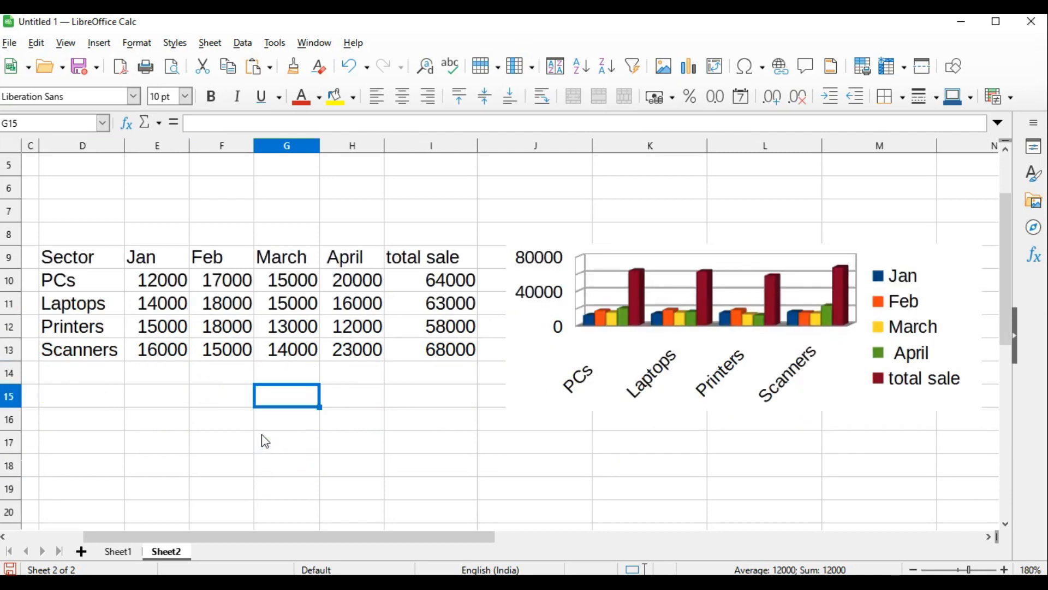
left_click(159, 217)
left_click_drag(161, 234, 155, 280)
left_click_drag(140, 188, 146, 280)
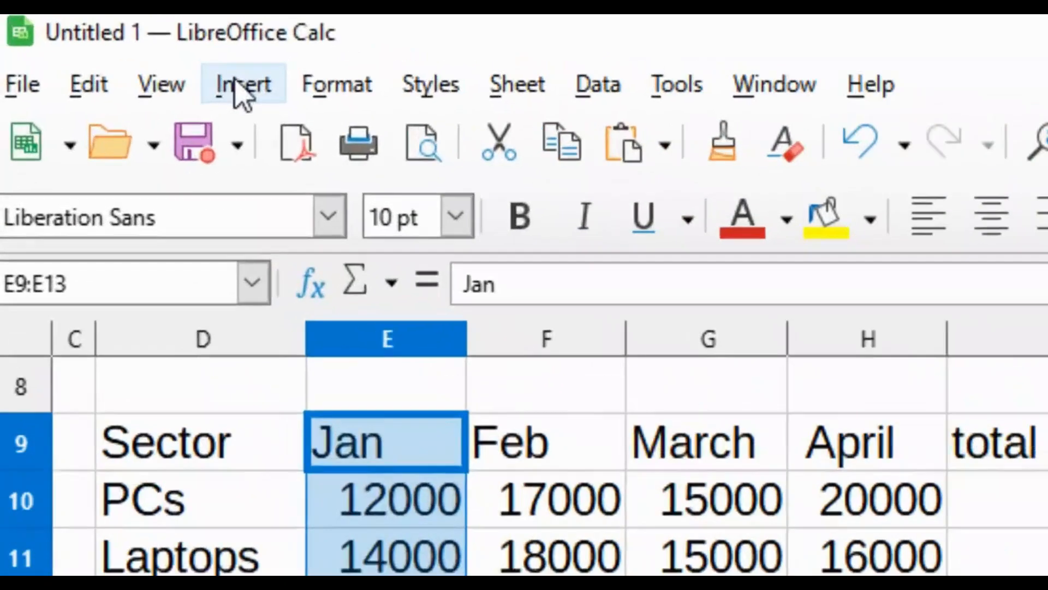
left_click(98, 43)
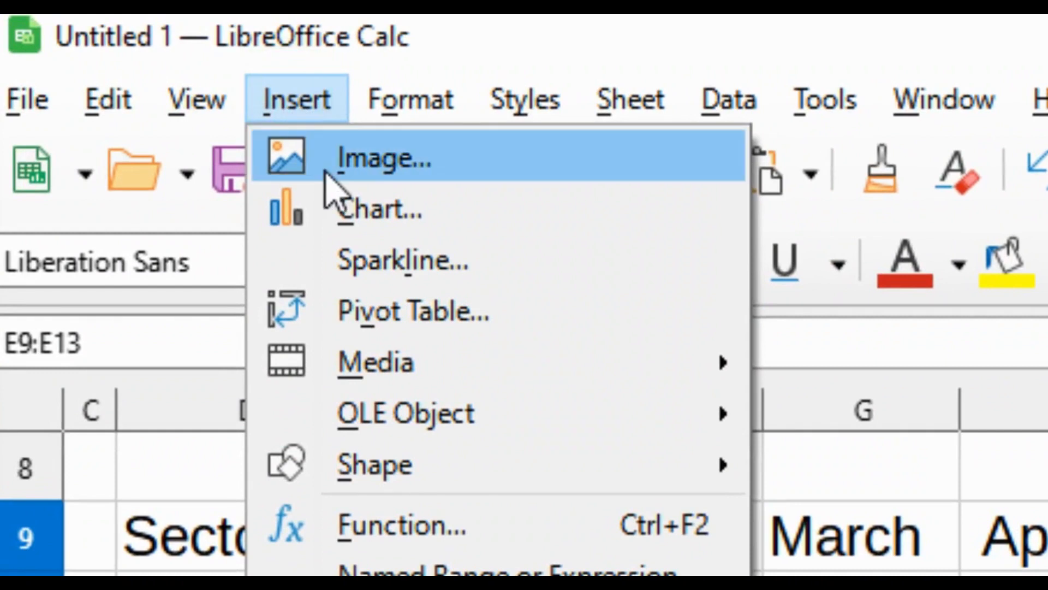
left_click(355, 216)
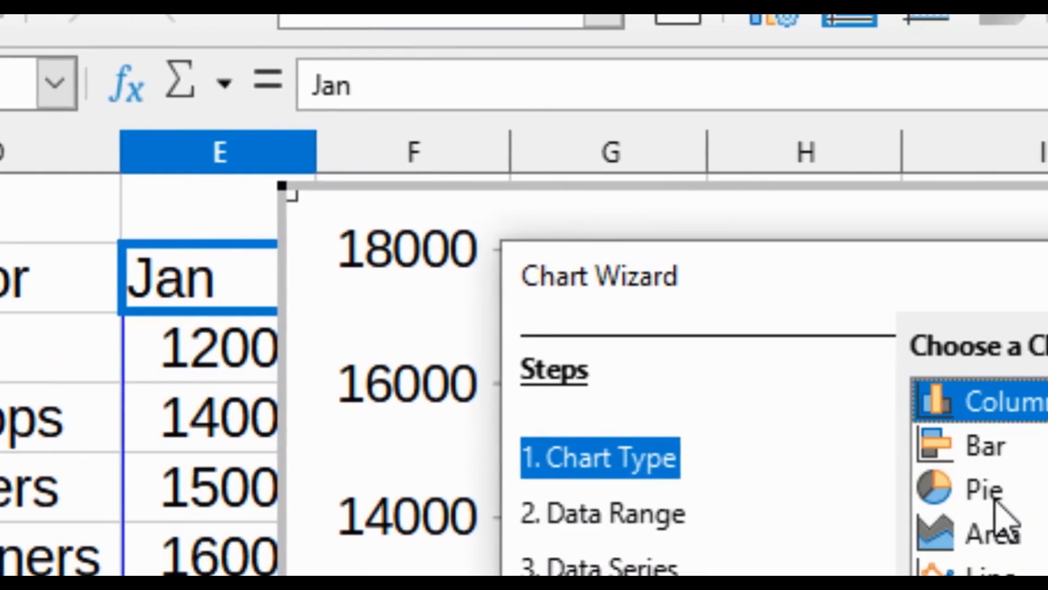
left_click(1047, 511)
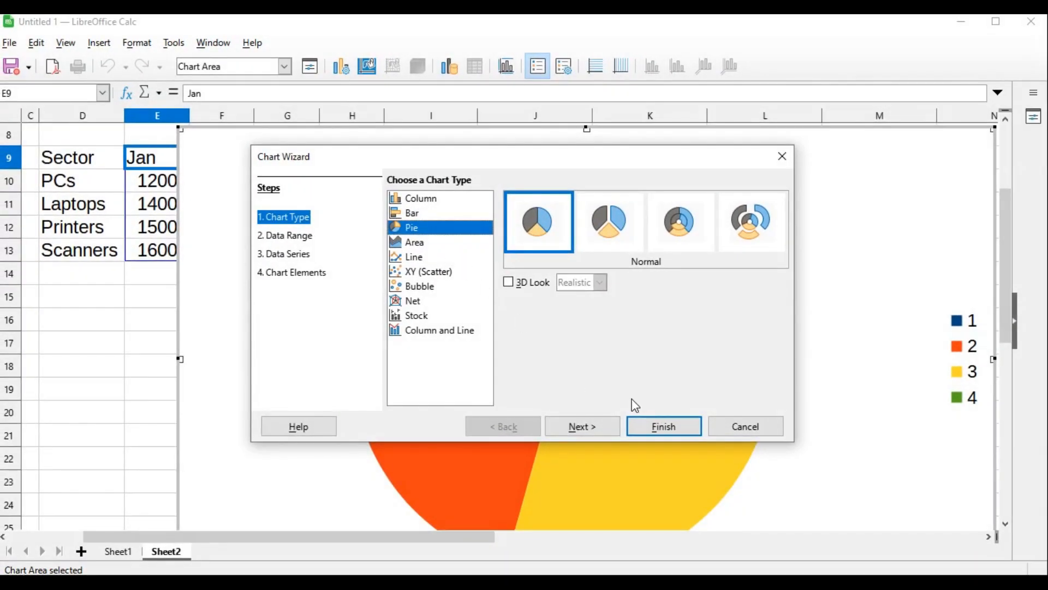
left_click(664, 426)
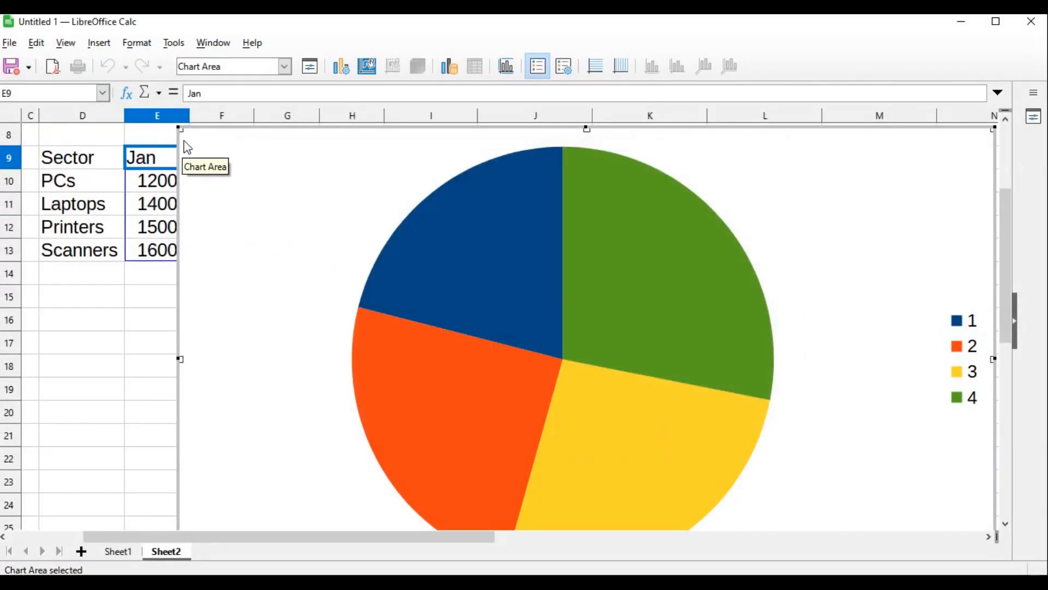
left_click_drag(178, 129, 567, 384)
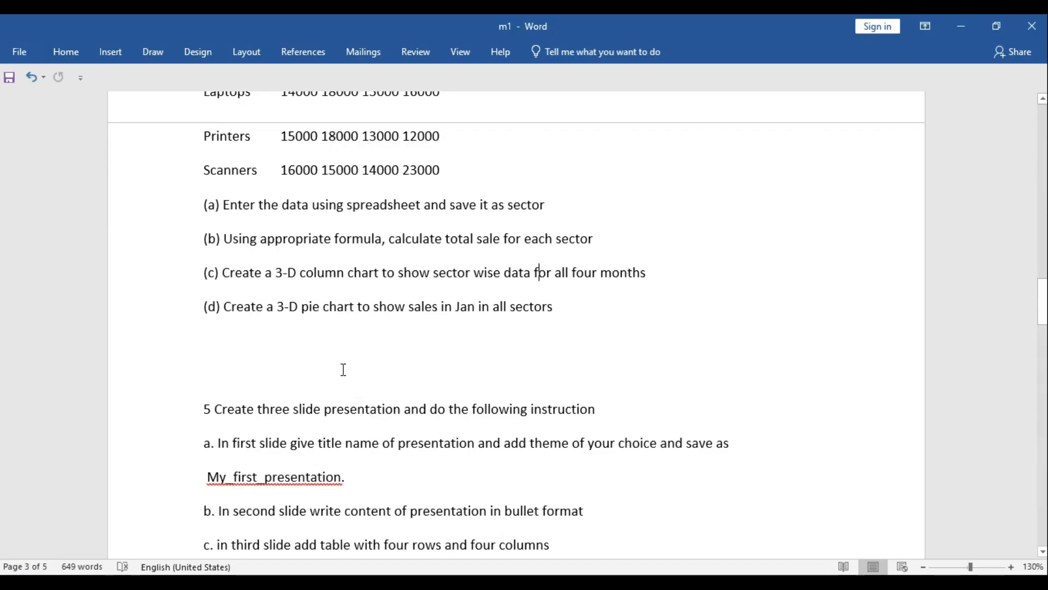
Examine question 5's instructions for the three-slide presentation in the Word question paper
scroll(344, 370, "down", 3)
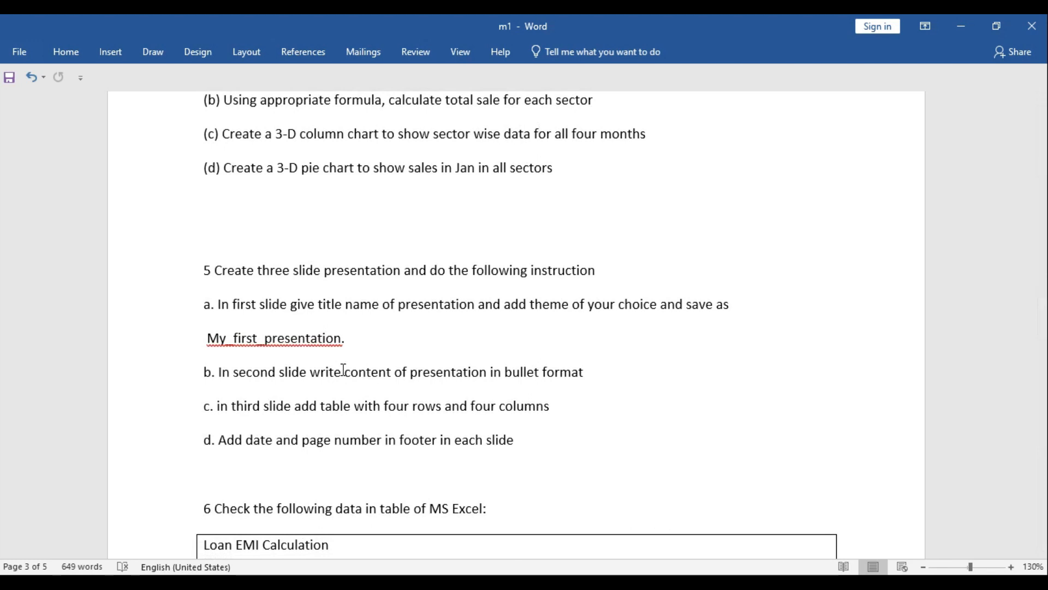
left_click(1010, 567)
left_click(1011, 568)
left_click(1011, 568)
scroll(627, 388, "down", 2)
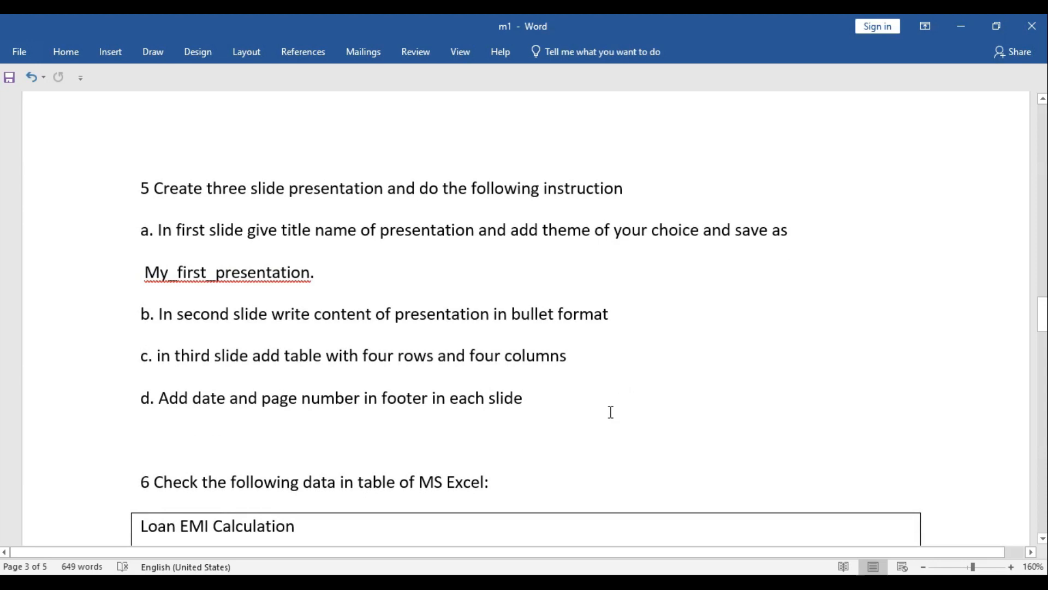
left_click(147, 196)
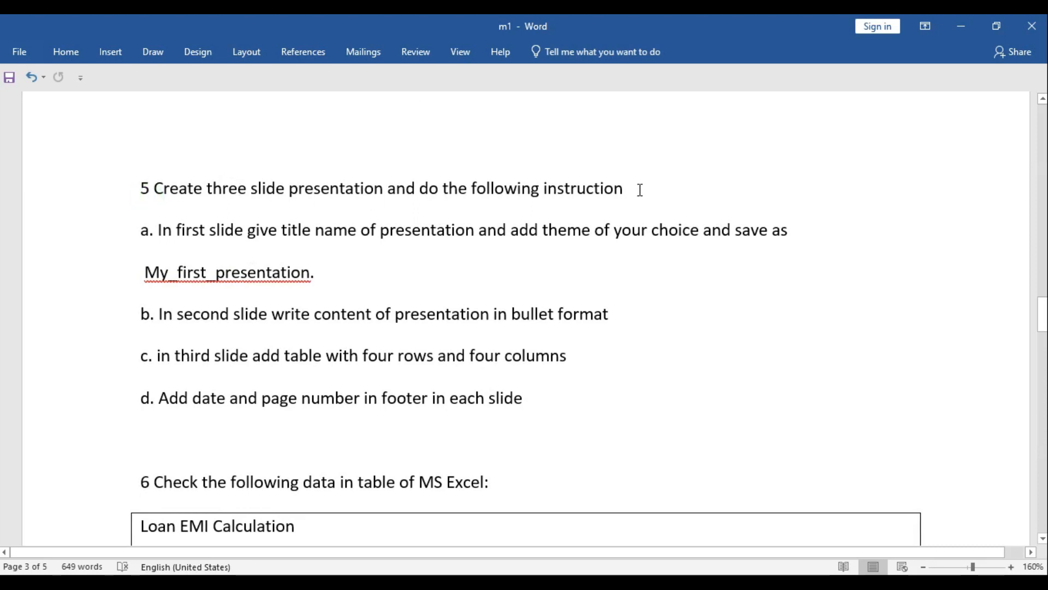
left_click_drag(207, 188, 360, 192)
left_click(287, 191)
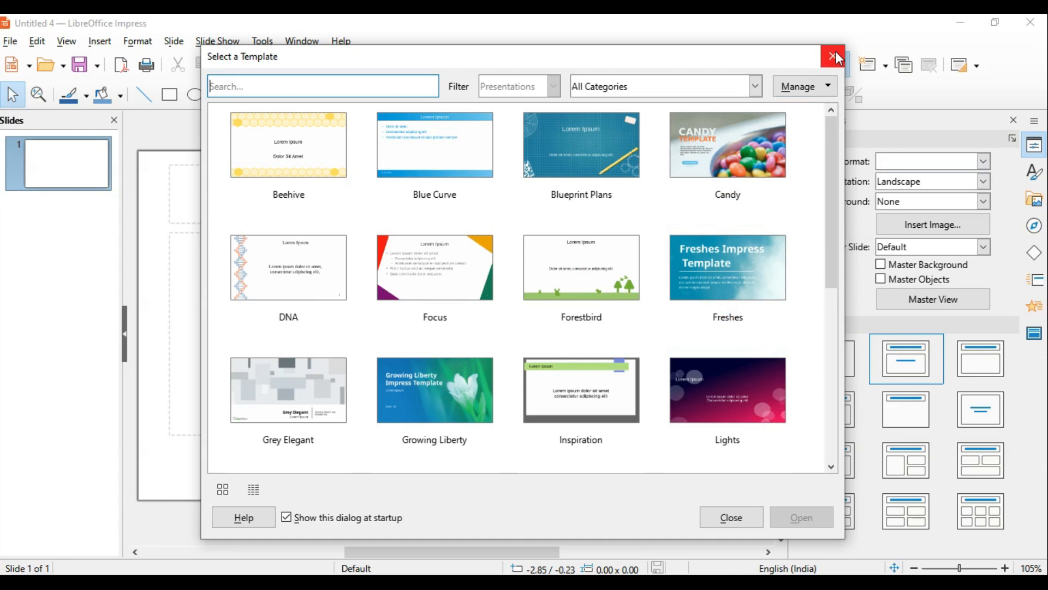
Start a blank Impress presentation without a template, enter "My title" as the first slide's title, and recheck question 5 in Word
left_click(830, 55)
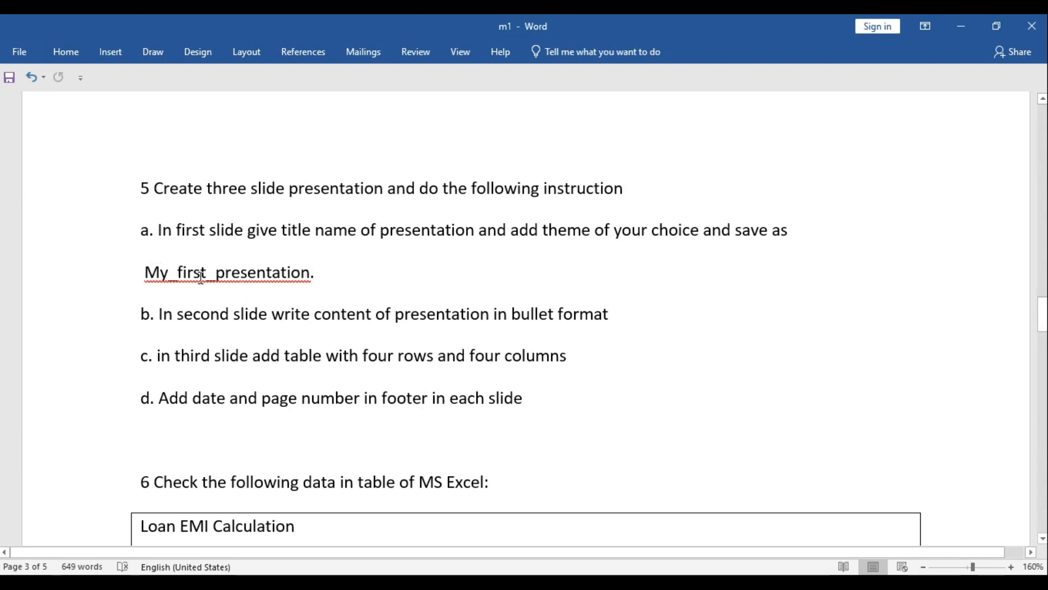
key("alt+Tab")
type("m")
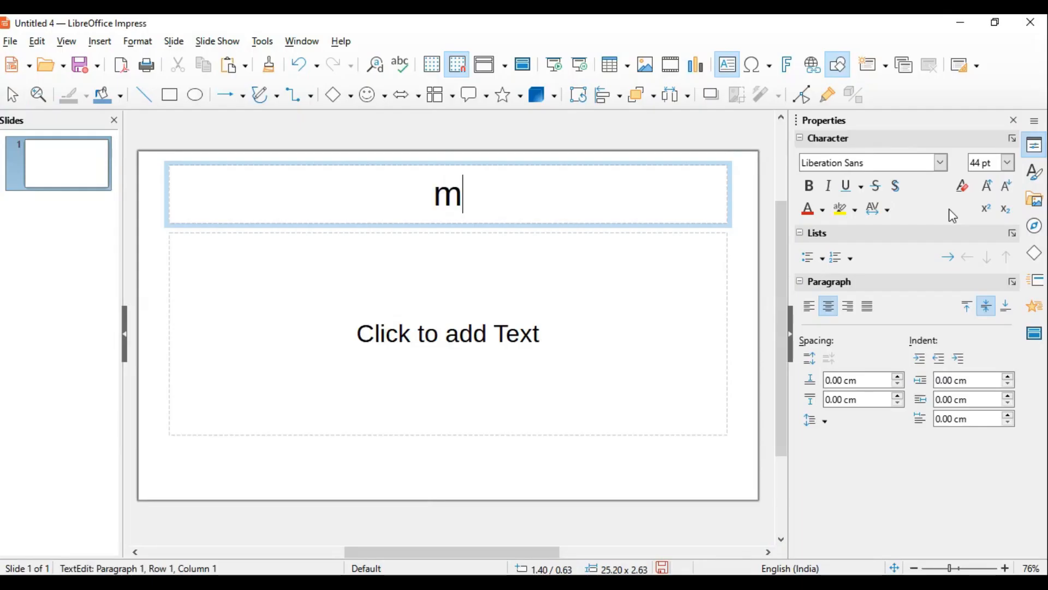
type("y title")
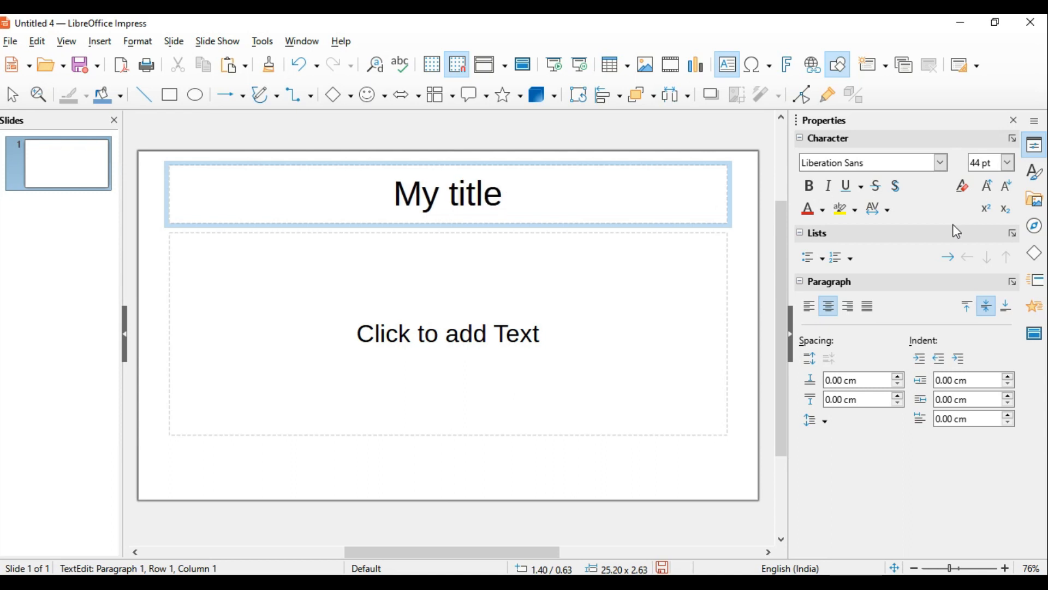
left_click(478, 343)
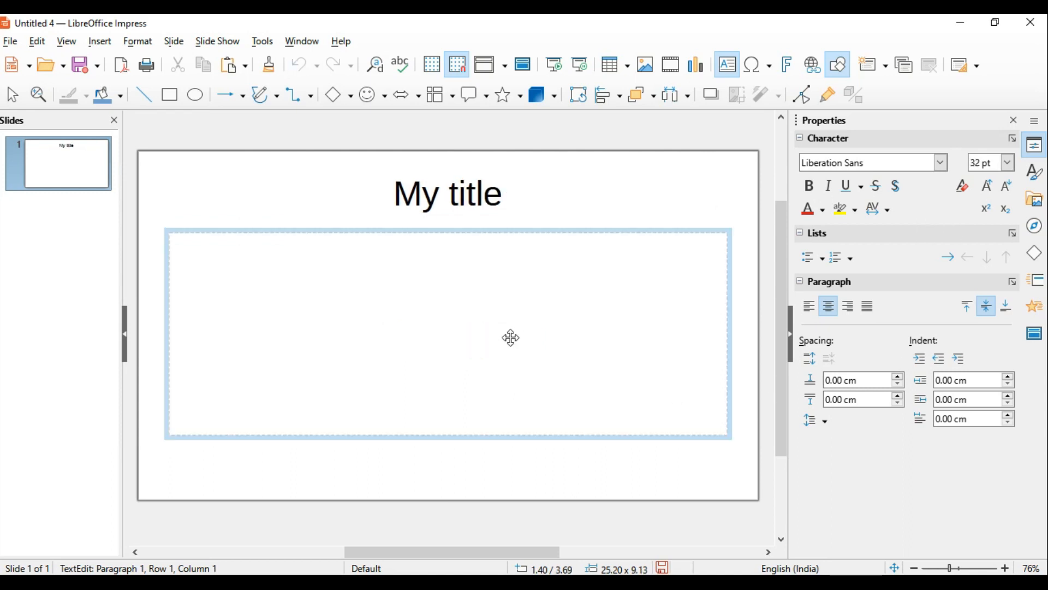
key("alt+Tab")
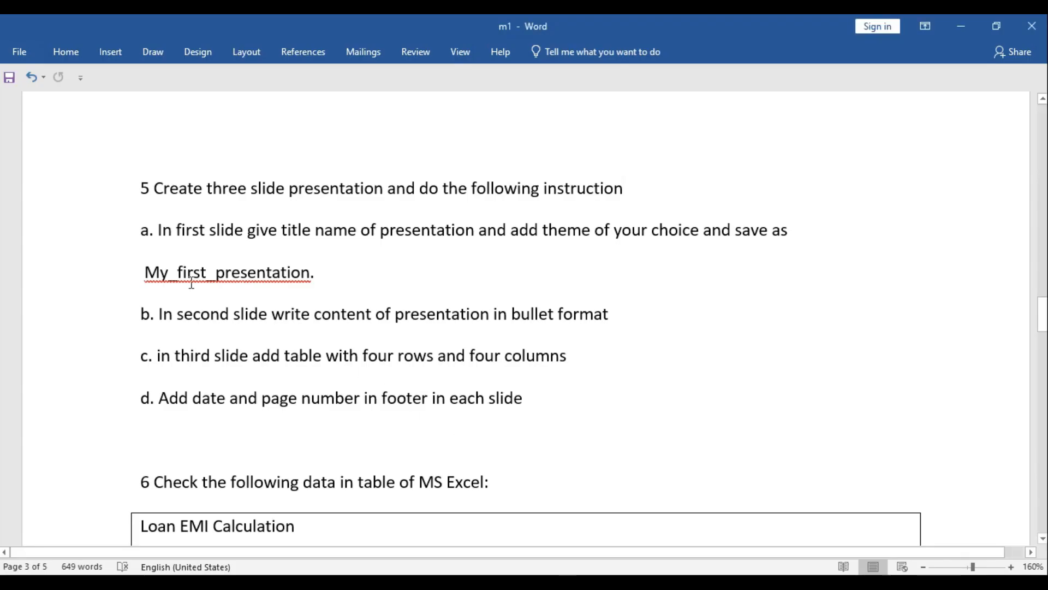
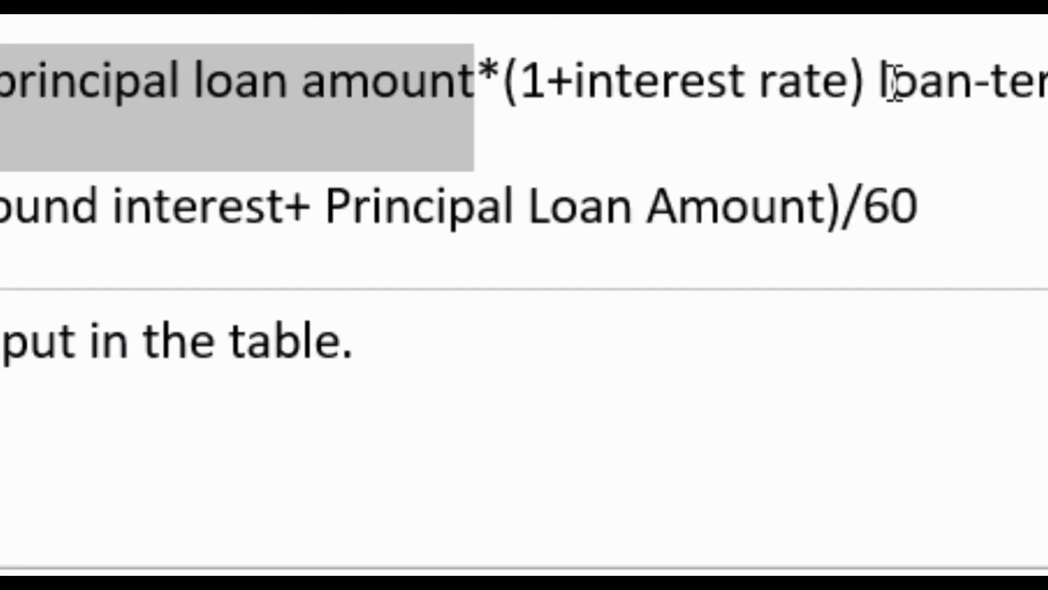
Complete the Total Compnd. Interest formula in C7 as =C3*(1+C4)*C5, checking the loan-term part in Word
left_click_drag(891, 86, 999, 112)
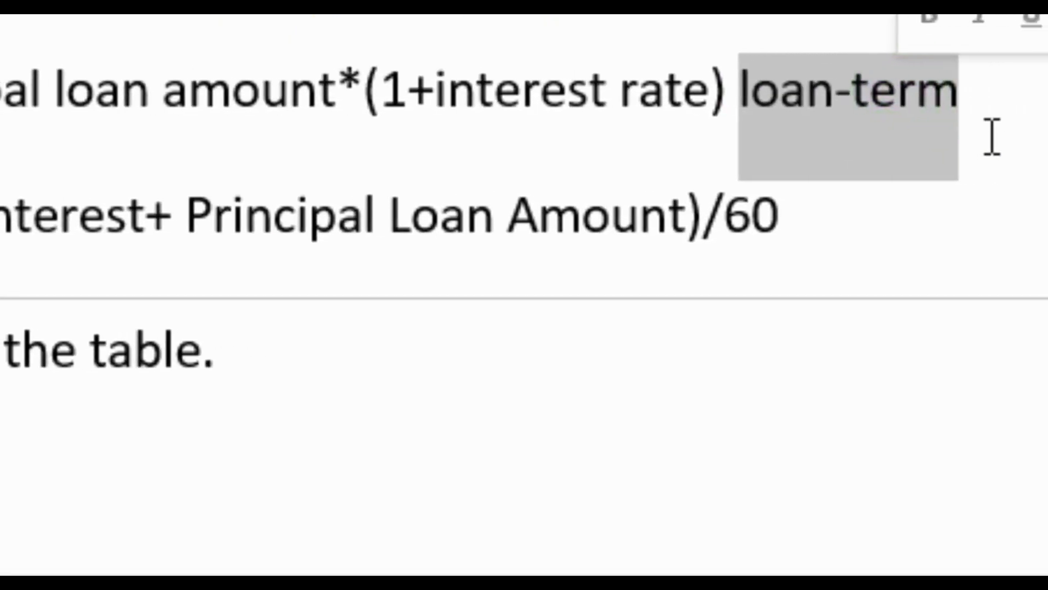
left_click(991, 138)
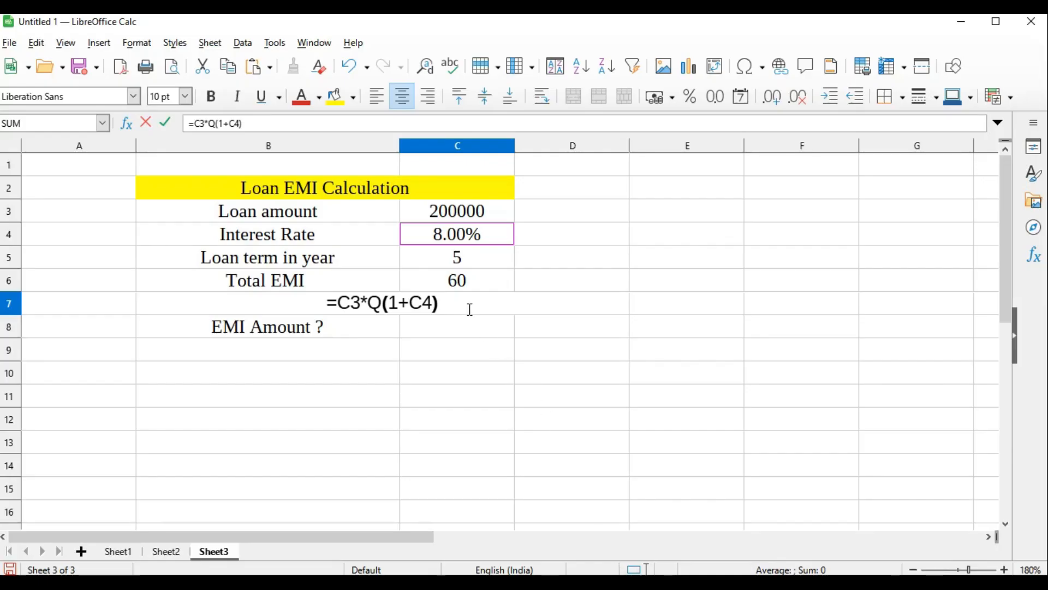
left_click(467, 307)
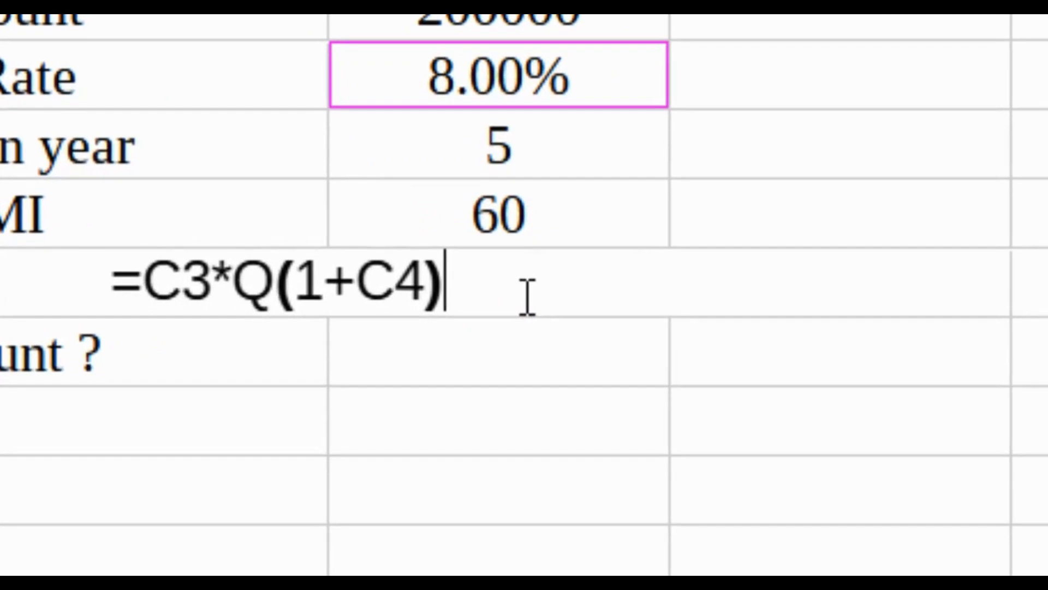
type("*")
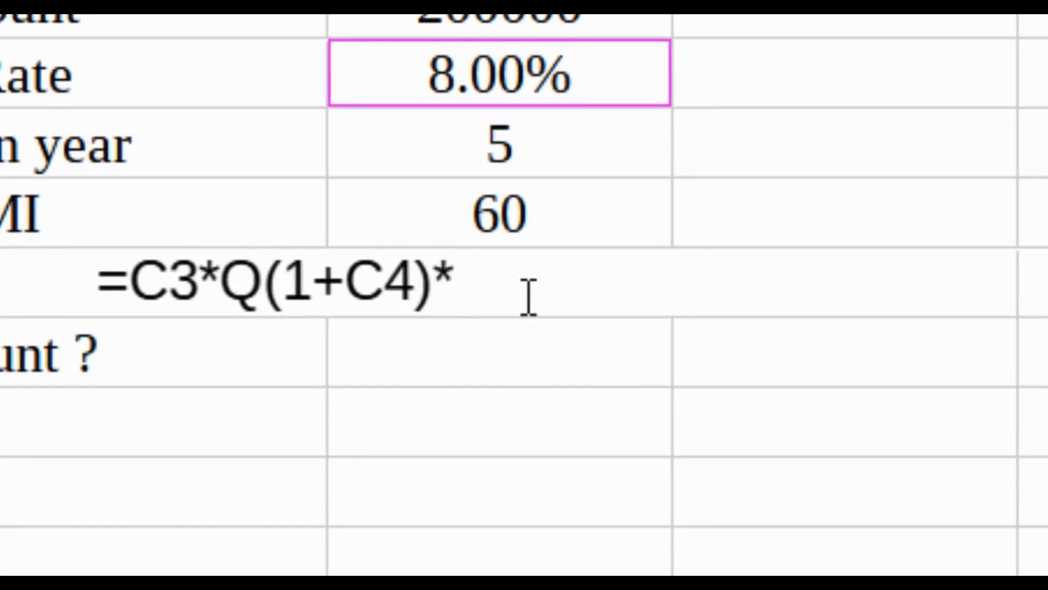
left_click(500, 146)
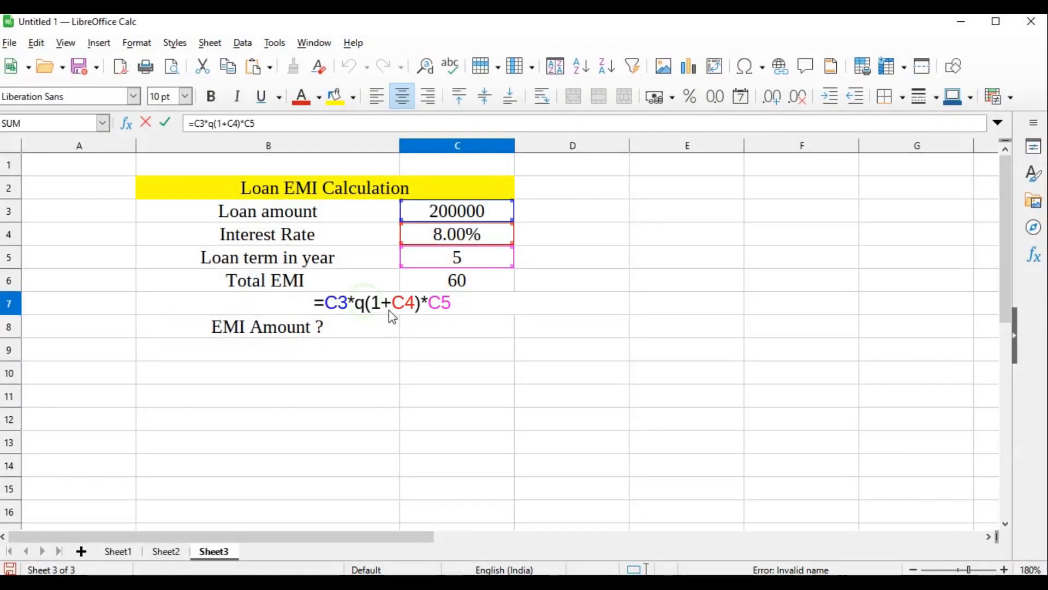
key("BackSpace")
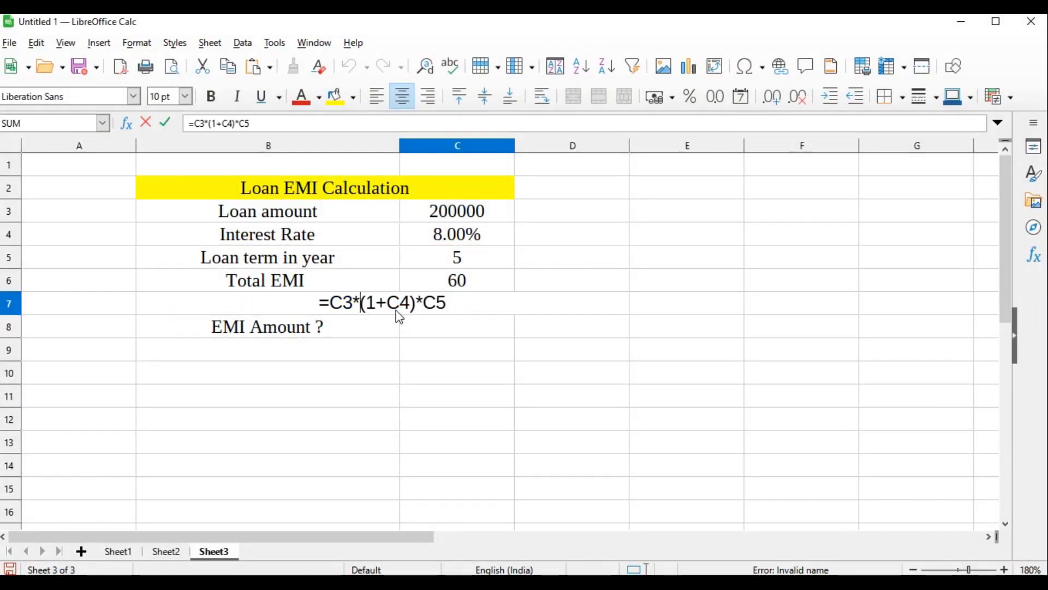
key("Return")
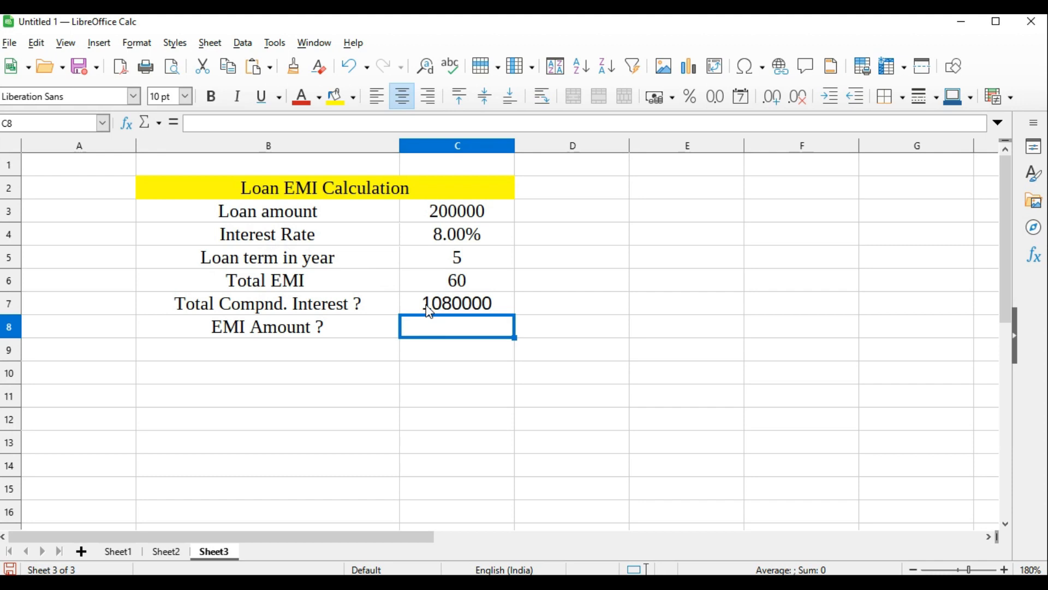
Start the EMI Amount formula in C8 with a reference to C7, following the EMI formula in the Word question paper
type("=")
key("alt+Tab")
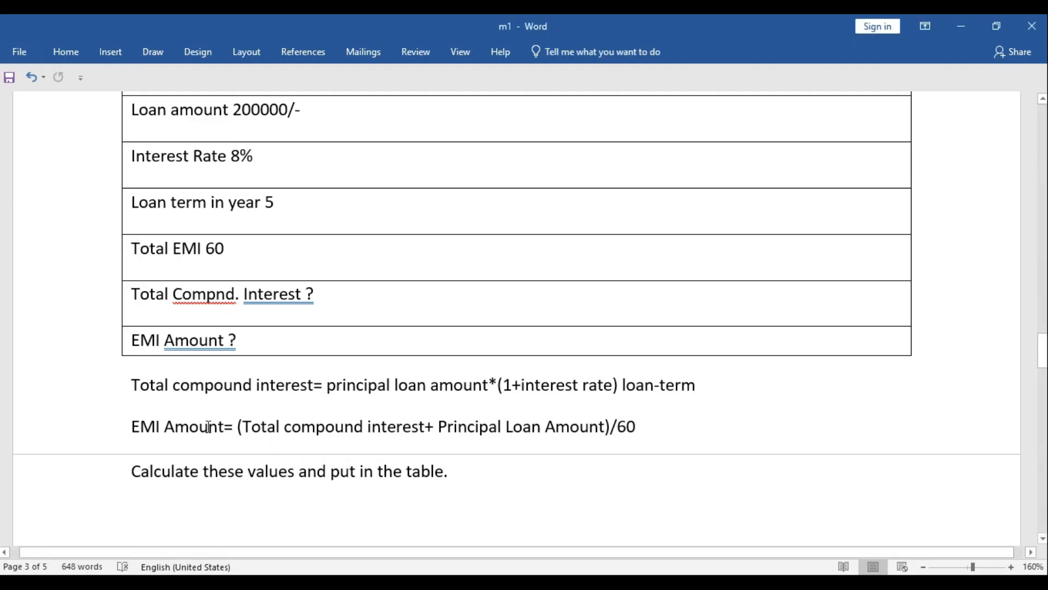
left_click(234, 427)
left_click(438, 440)
key("alt+Tab")
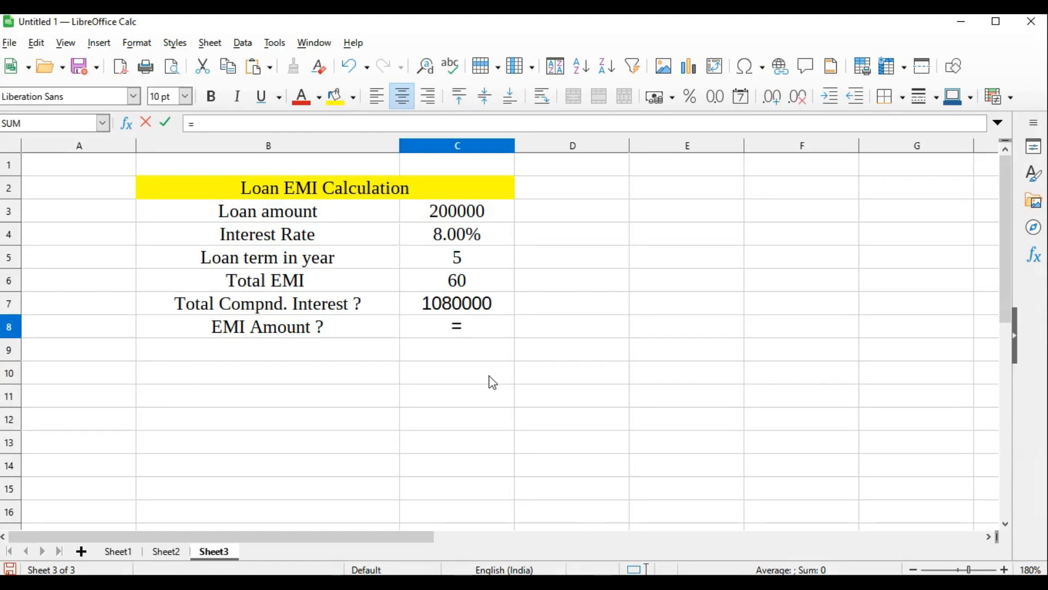
left_click(439, 304)
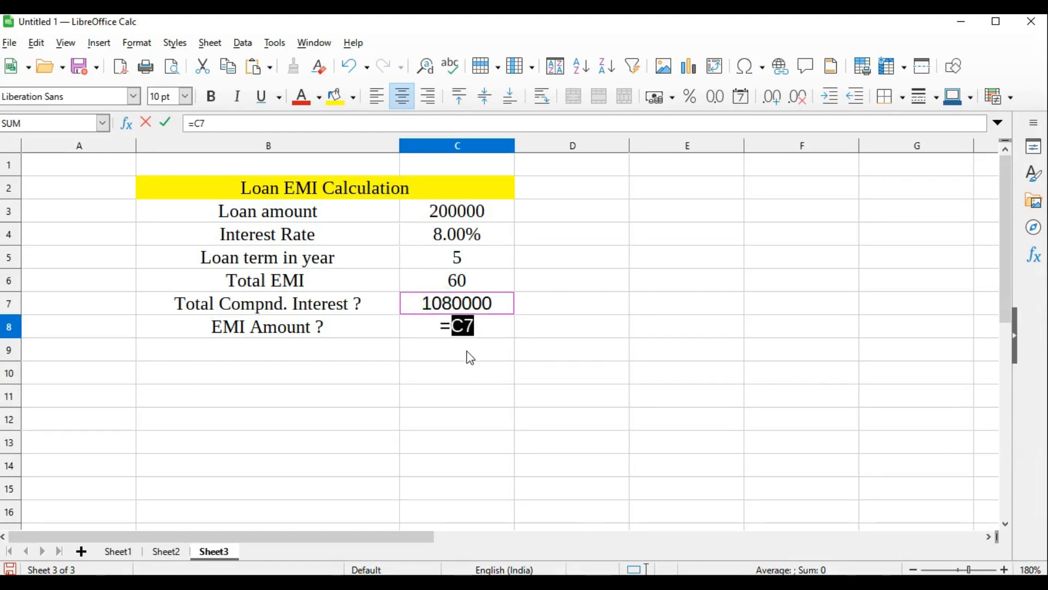
key("alt+Tab")
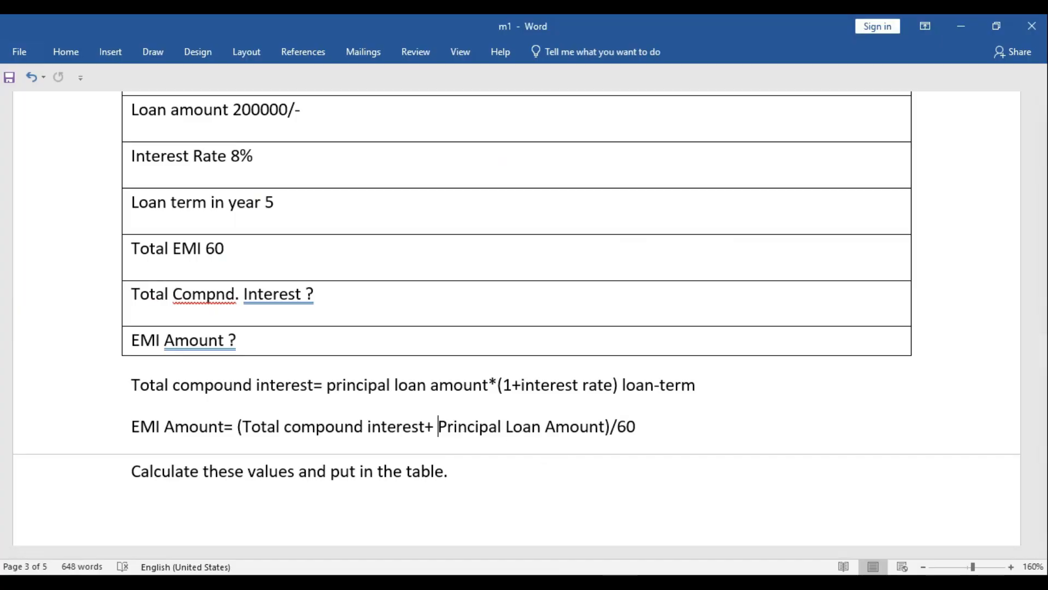
key("alt+Tab")
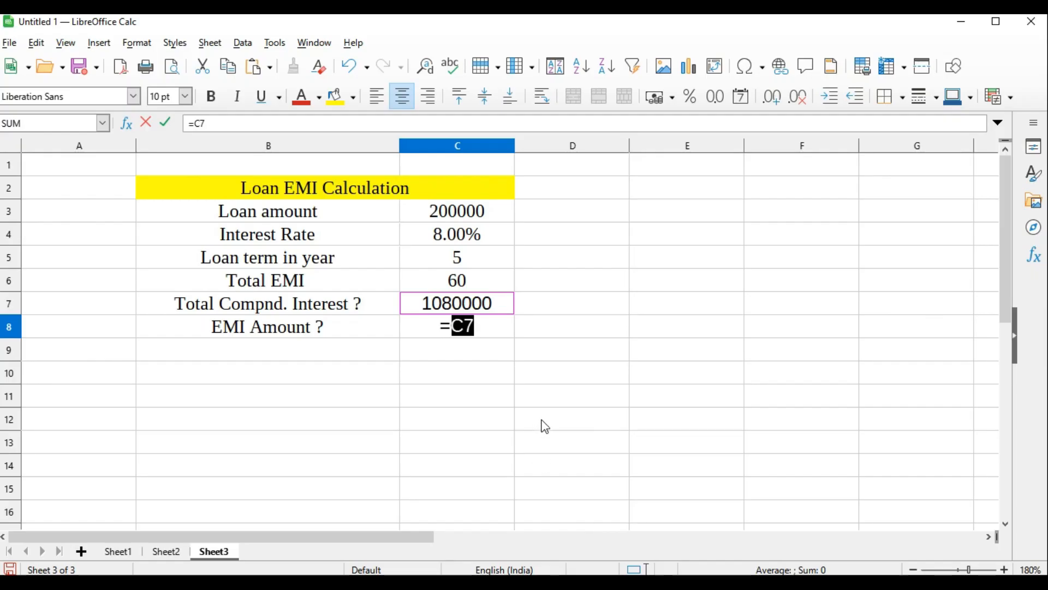
Complete the EMI Amount formula in C8 as =(C7+C3)/60
type("+")
left_click(472, 214)
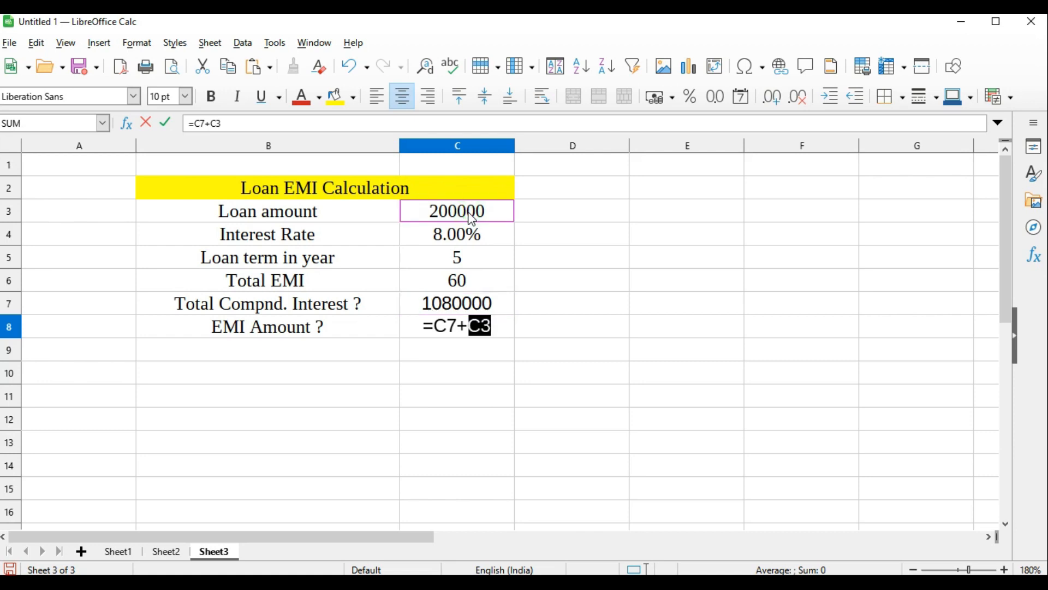
type(")")
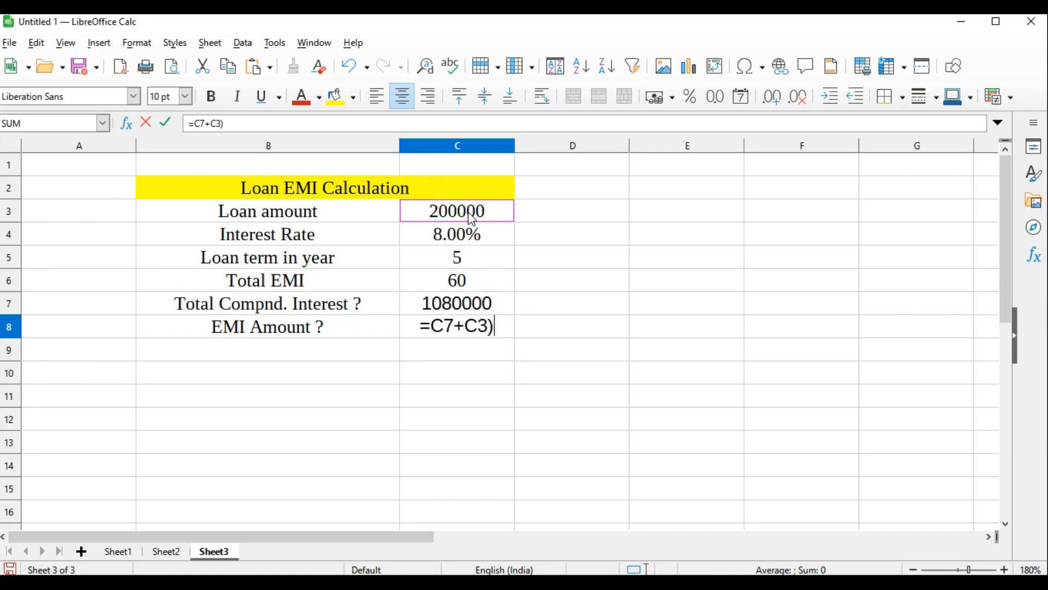
left_click(433, 328)
type("(")
left_click(495, 326)
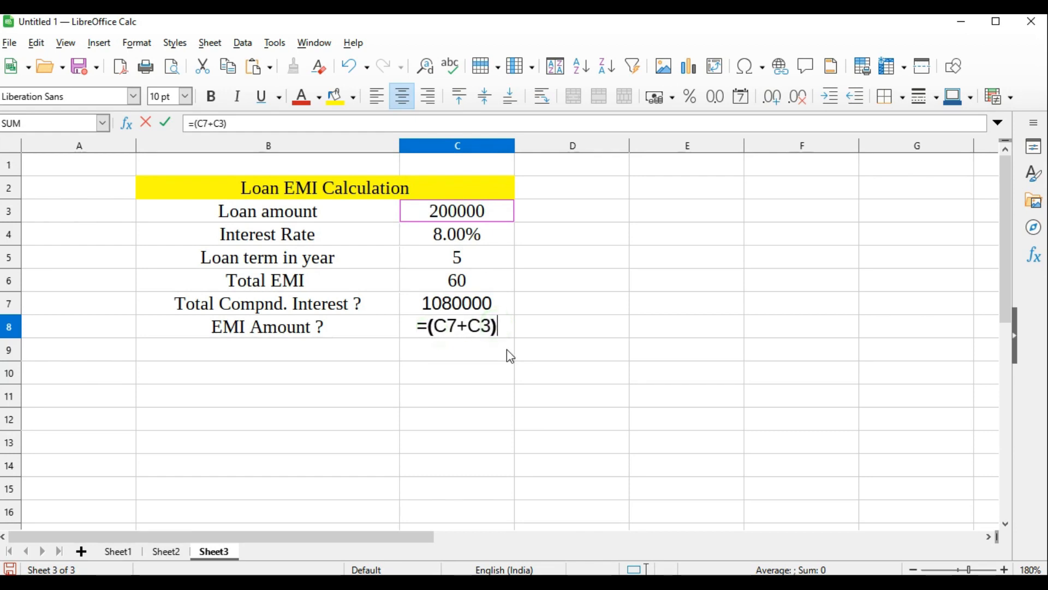
type("/60")
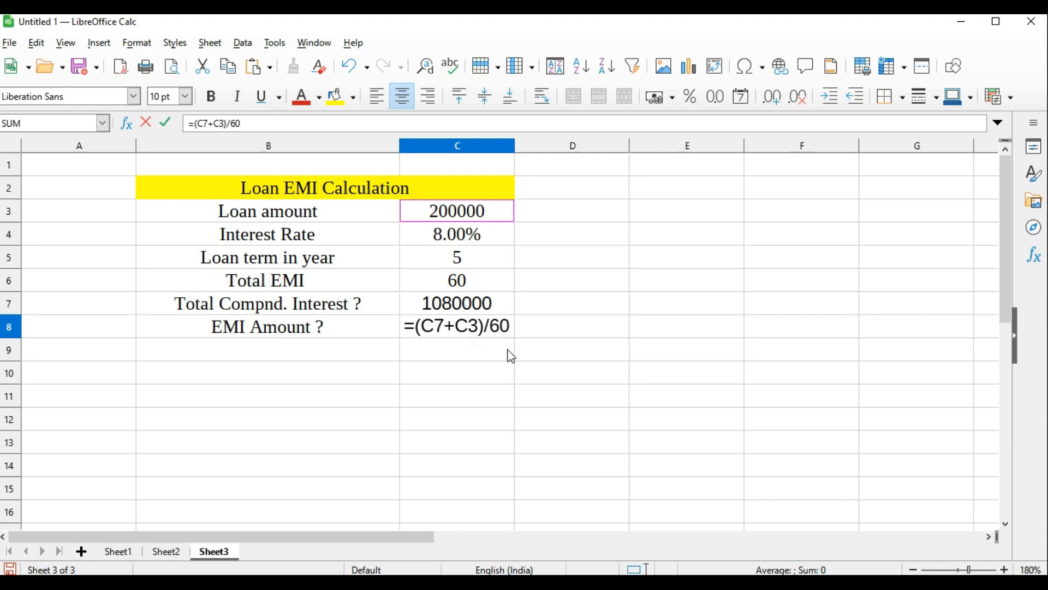
key("Return")
left_click(548, 354)
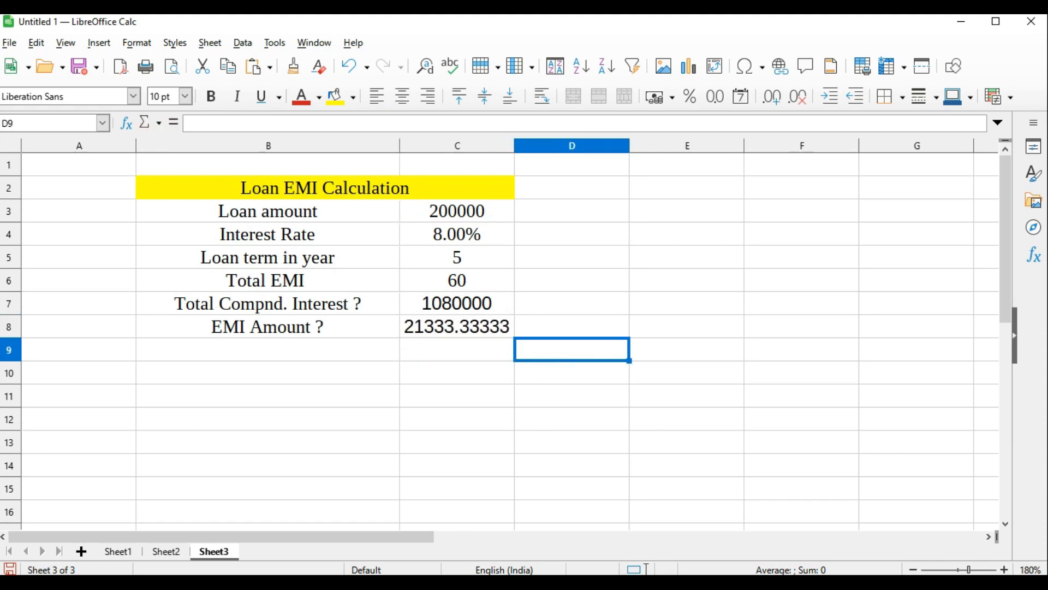
Compare the EMI formula in Word with the loan table in Calc, and read question 6's closing instruction about the calculated values
key("alt+Tab")
left_click_drag(633, 427, 258, 427)
key("alt+Tab")
left_click_drag(458, 210, 449, 333)
left_click(735, 299)
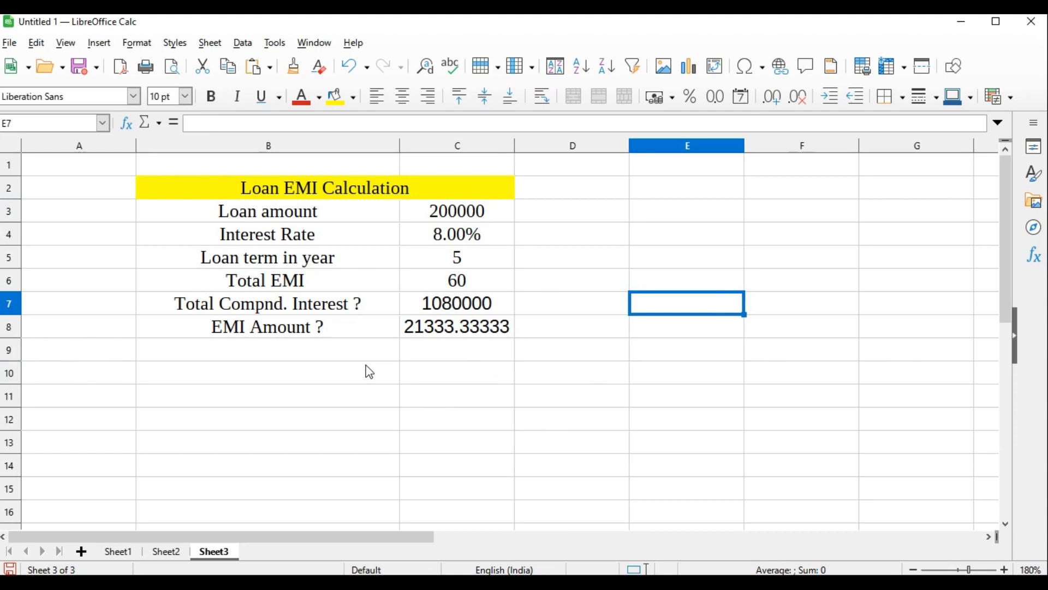
key("alt+Tab")
scroll(321, 411, "down", 5)
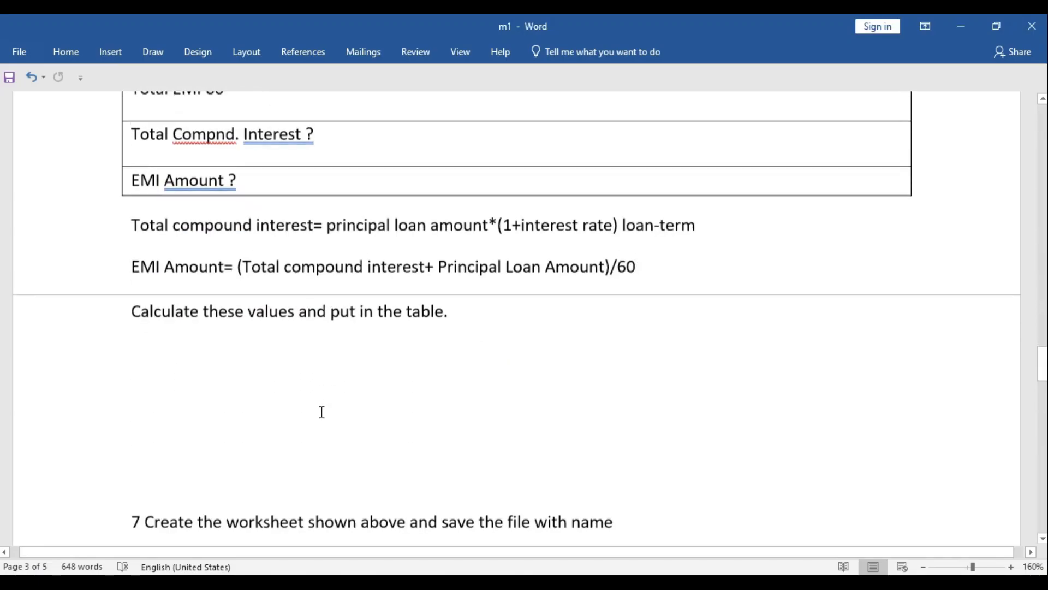
left_click_drag(132, 240, 489, 241)
left_click(485, 242)
left_click_drag(412, 240, 135, 241)
left_click(549, 294)
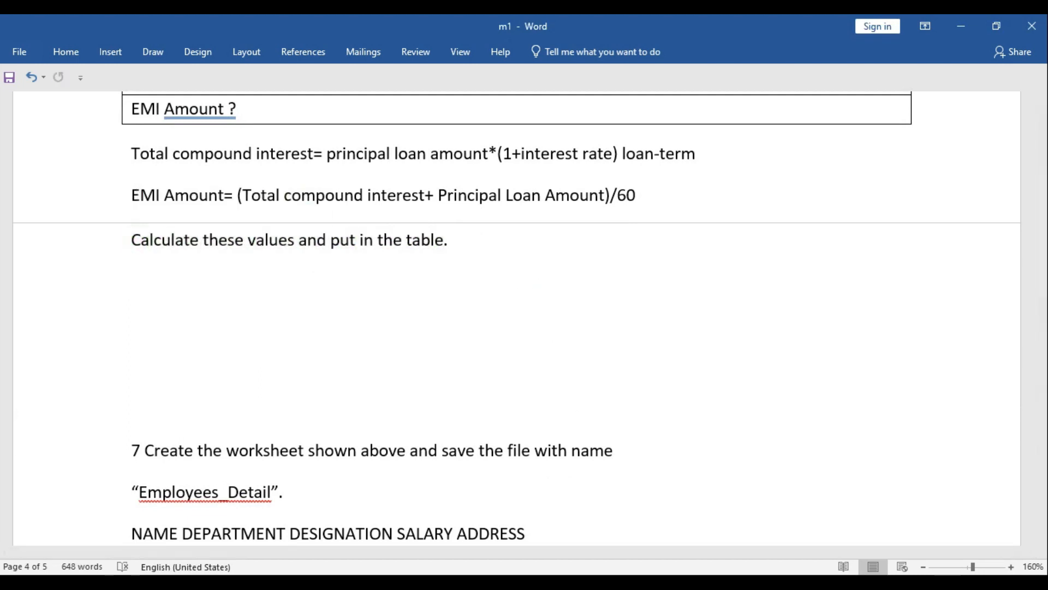
Apply full grid borders to the loan table in B3:C8 on Sheet3 in Calc
key("alt+Tab")
left_click_drag(540, 236, 550, 318)
left_click(553, 380)
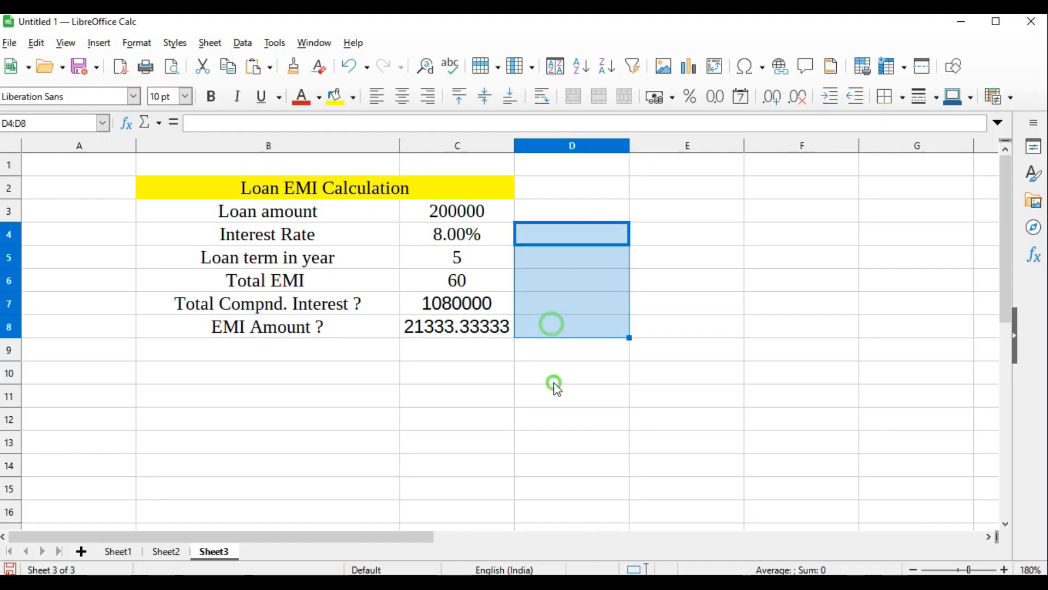
left_click_drag(201, 215, 442, 328)
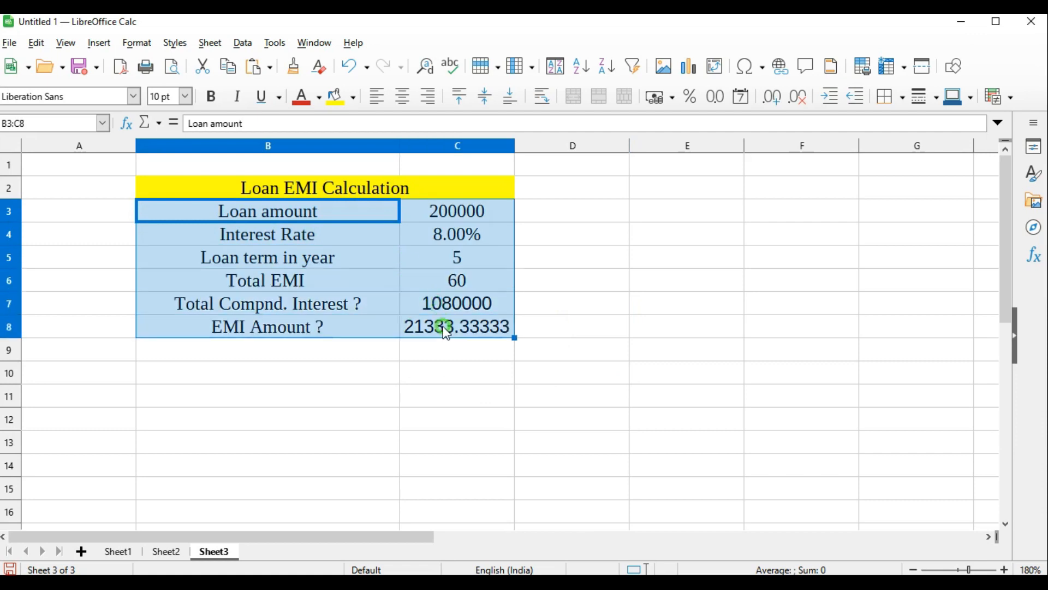
left_click(902, 97)
left_click(946, 179)
left_click(714, 213)
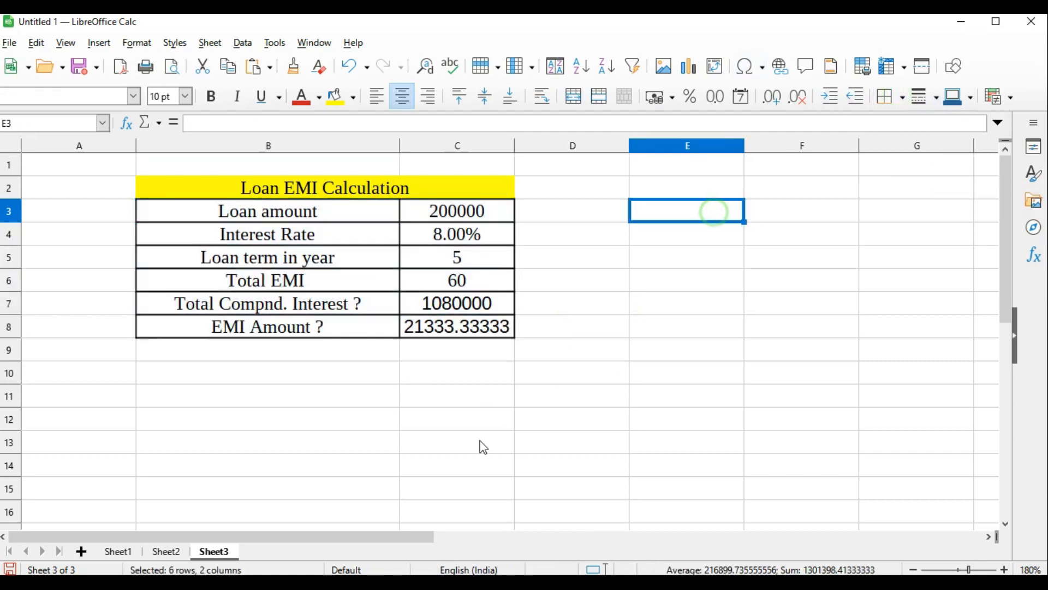
Read question 7's Employees_Detail worksheet instructions in Word, and select the last five employee rows
key("alt+Tab")
scroll(349, 375, "down", 4)
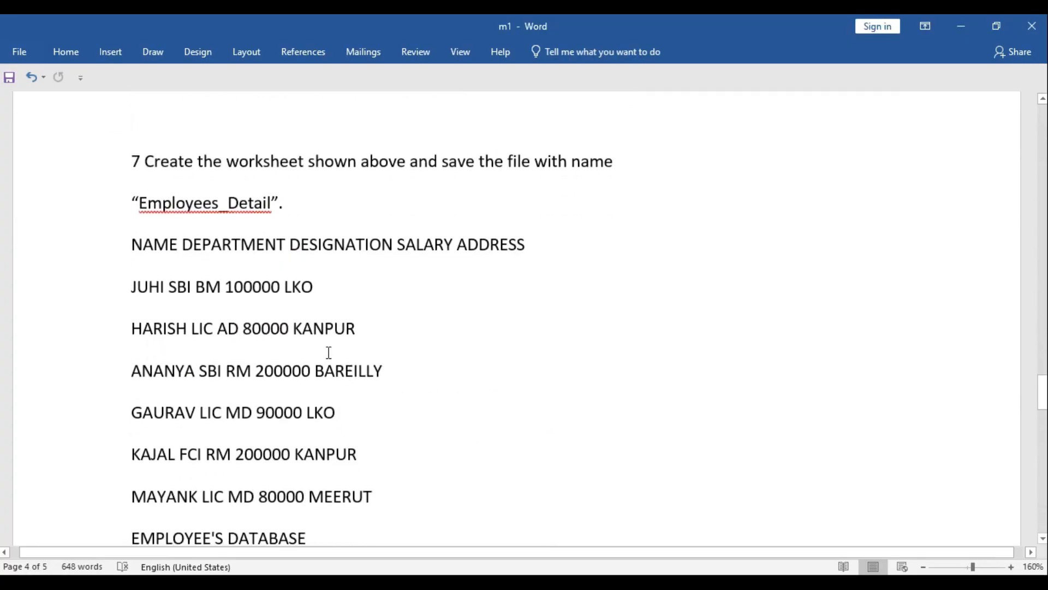
left_click_drag(232, 162, 591, 163)
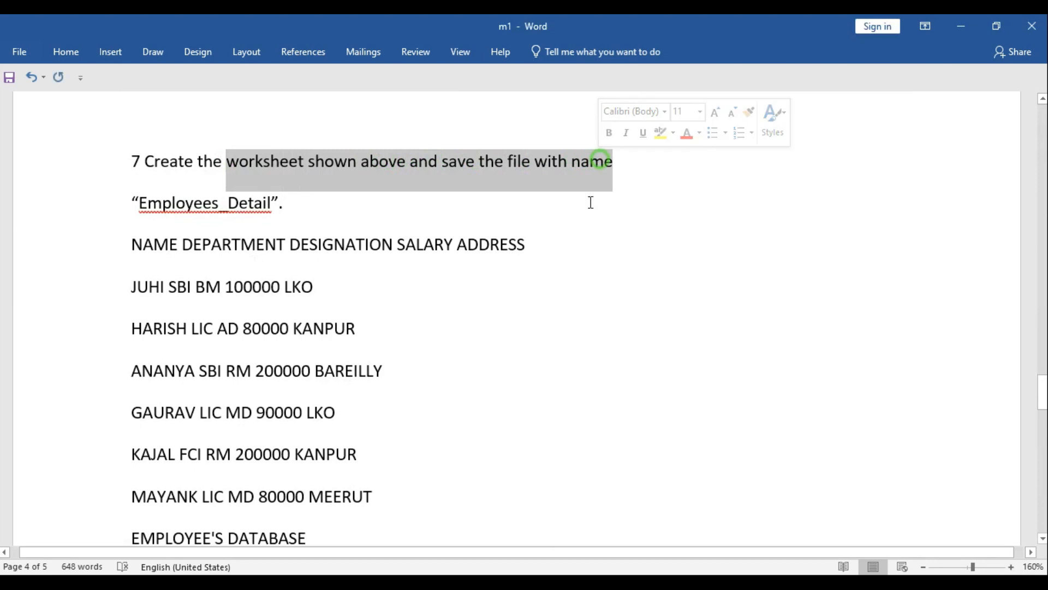
left_click(584, 209)
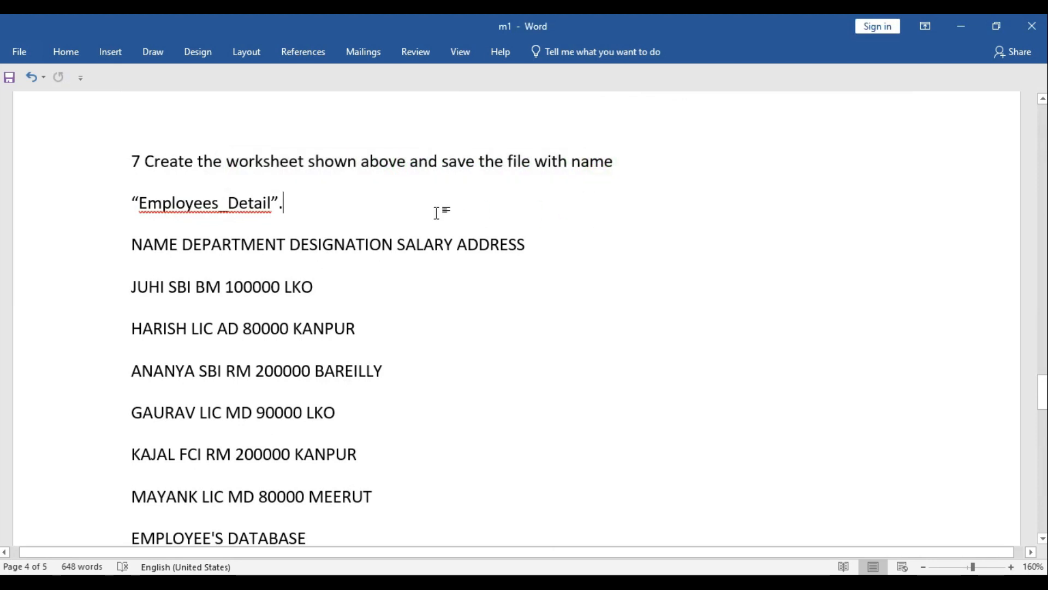
scroll(438, 224, "down", 1)
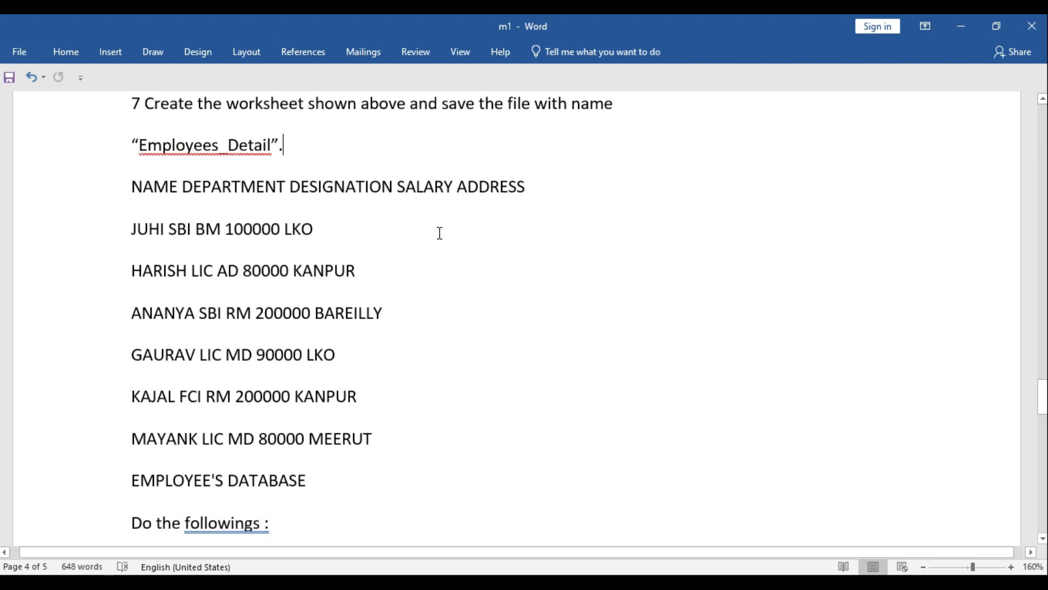
scroll(439, 233, "up", 1)
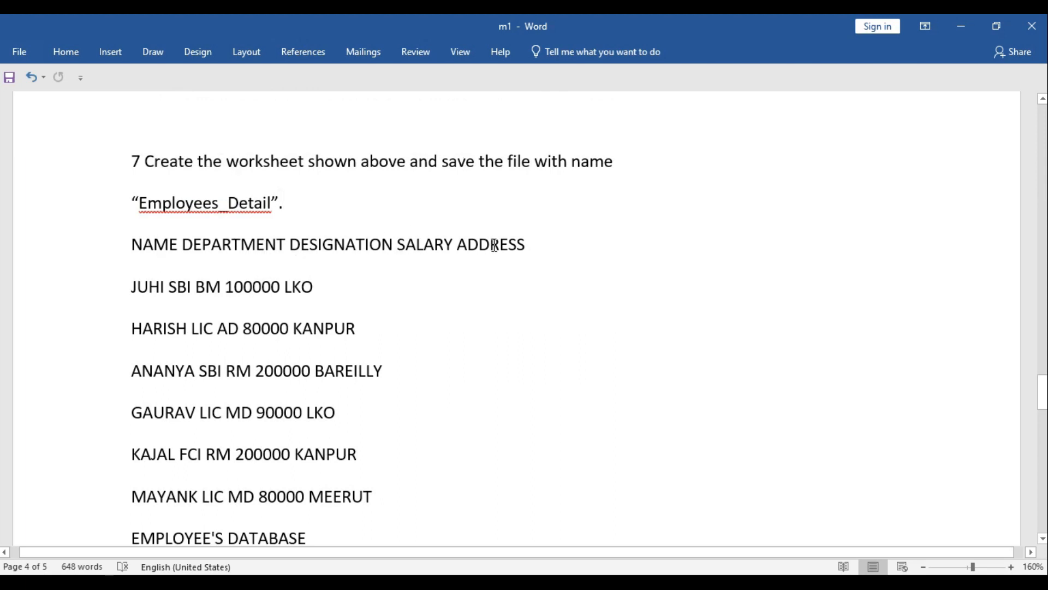
scroll(528, 248, "down", 2)
left_click_drag(132, 199, 381, 367)
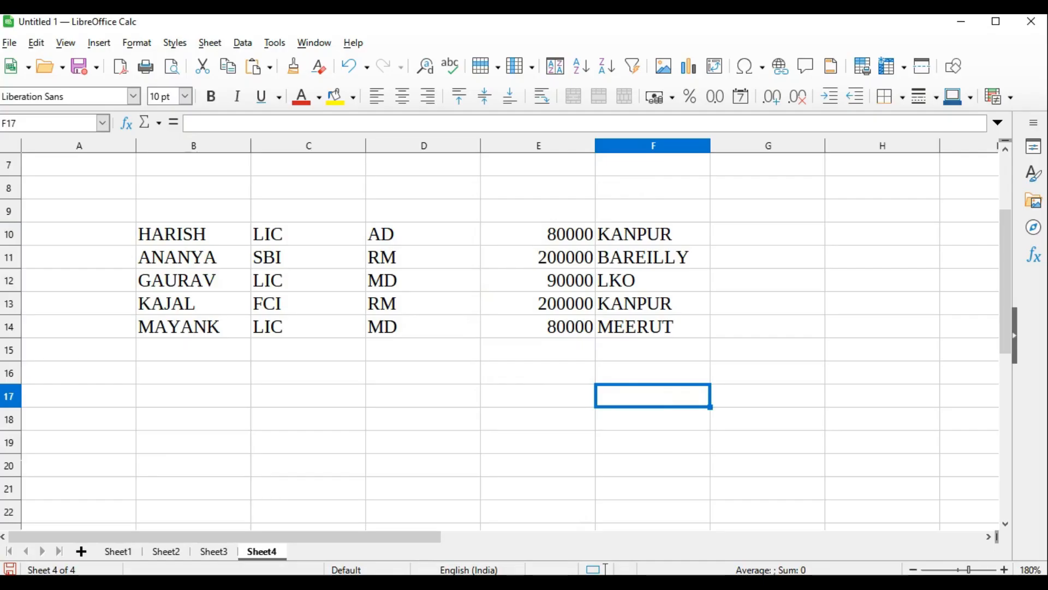
Review question 7's tasks in Word, and centre the employee data horizontally in B10:F14 on Sheet4 in Calc
mouse_move(552, 561)
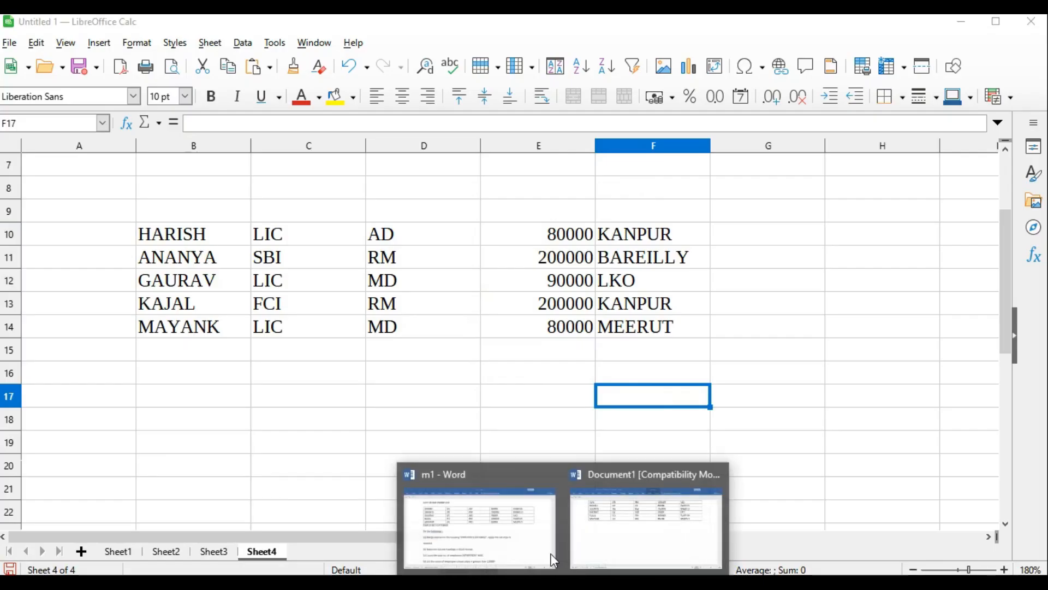
left_click(500, 520)
scroll(295, 344, "down", 2)
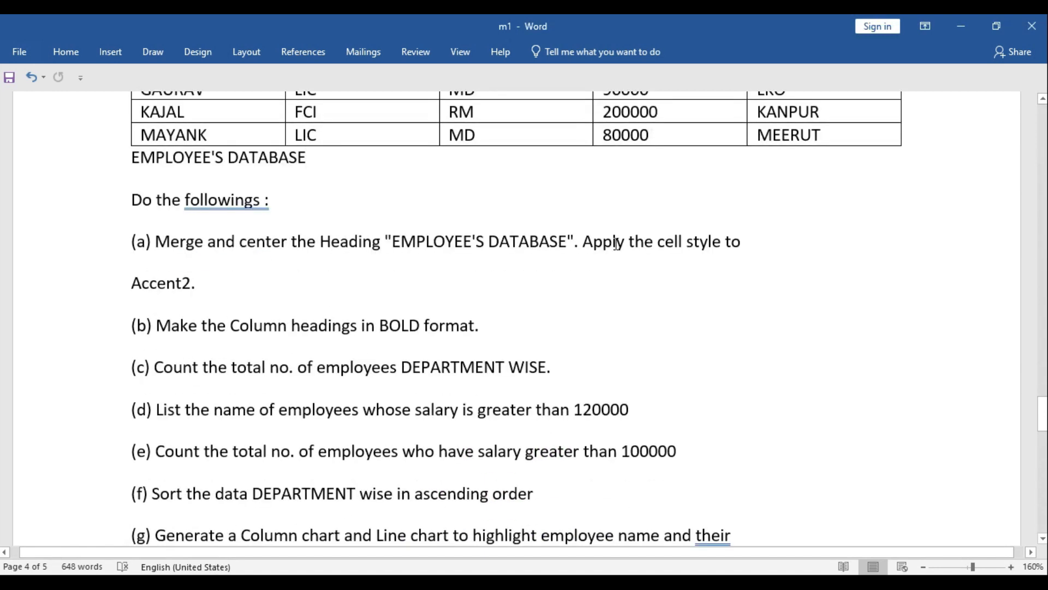
left_click(614, 559)
left_click_drag(145, 227, 614, 329)
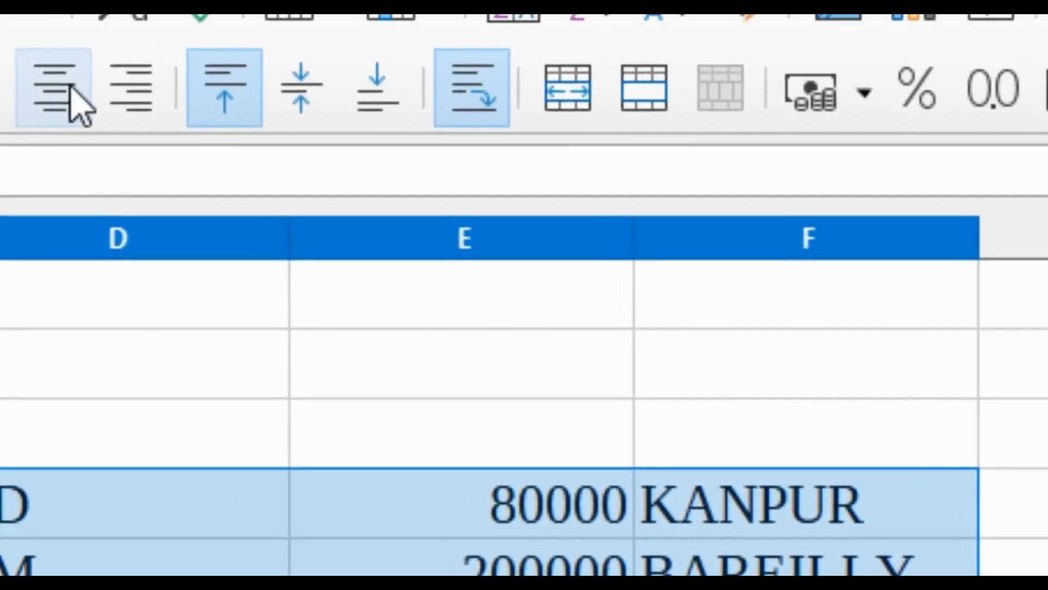
left_click(403, 96)
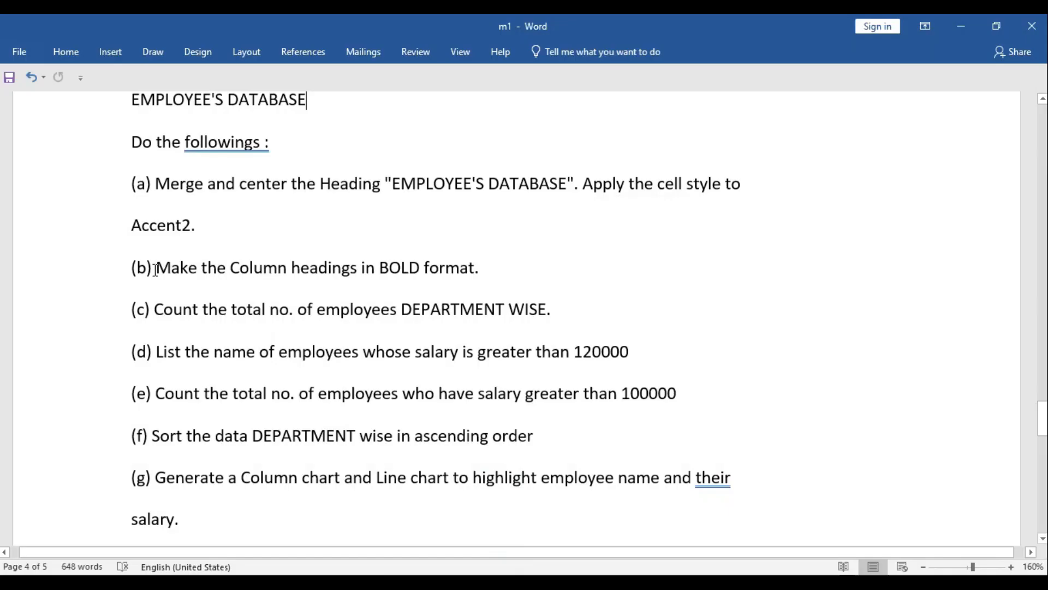
Read task (b) on bold column headings in Word, and make cells B10:F10 bold on Sheet4 in Calc
left_click_drag(147, 268, 554, 281)
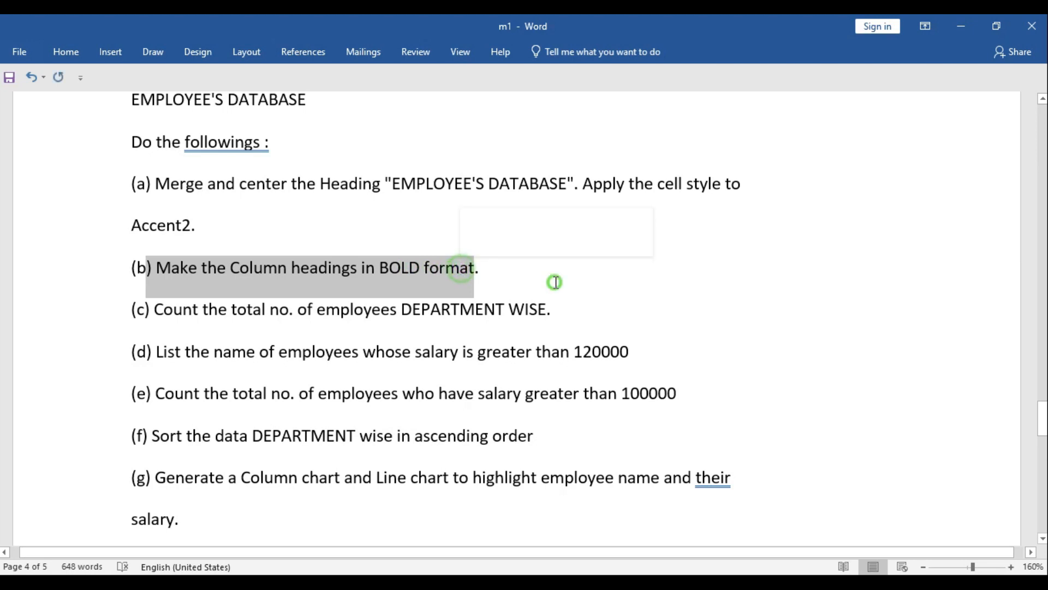
left_click(555, 281)
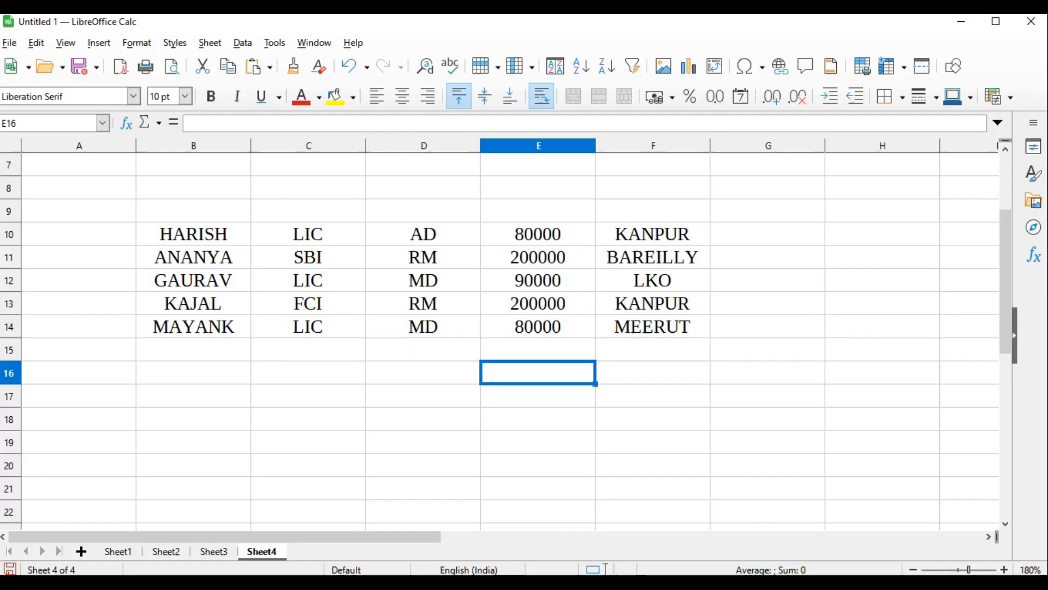
left_click_drag(185, 235, 622, 234)
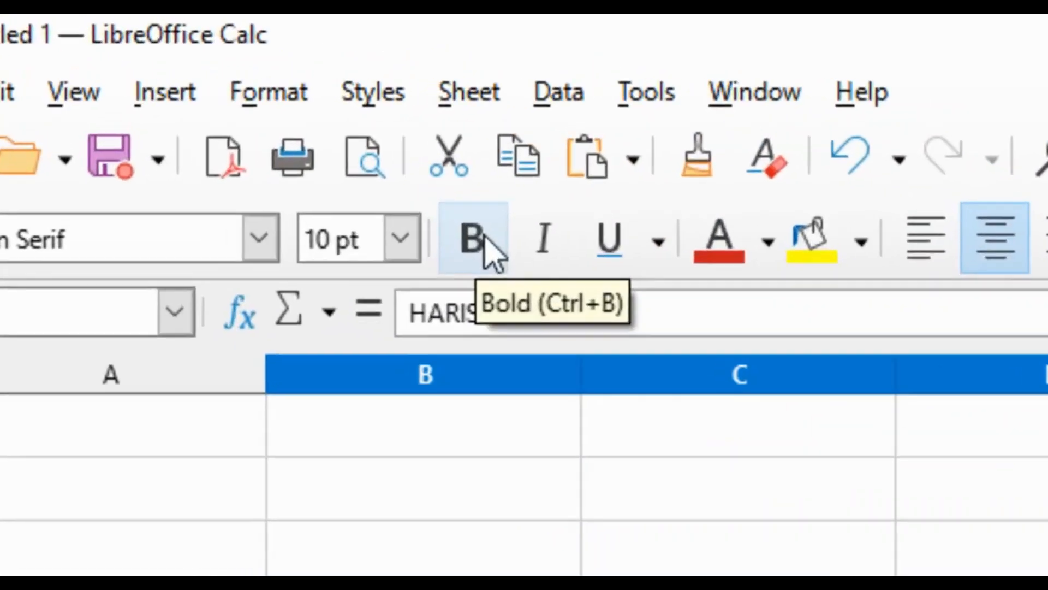
left_click(216, 97)
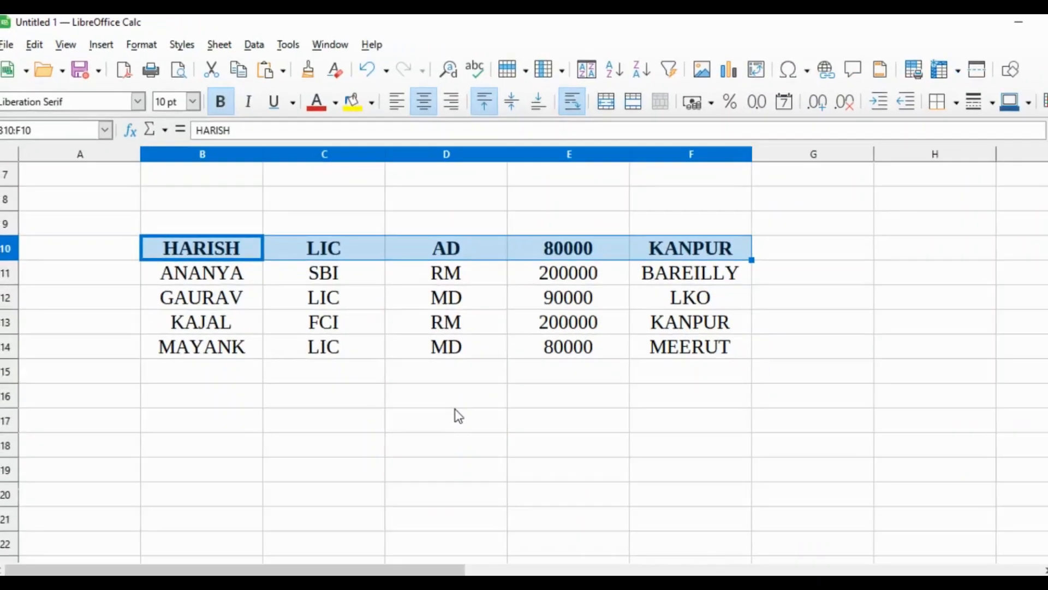
left_click(463, 414)
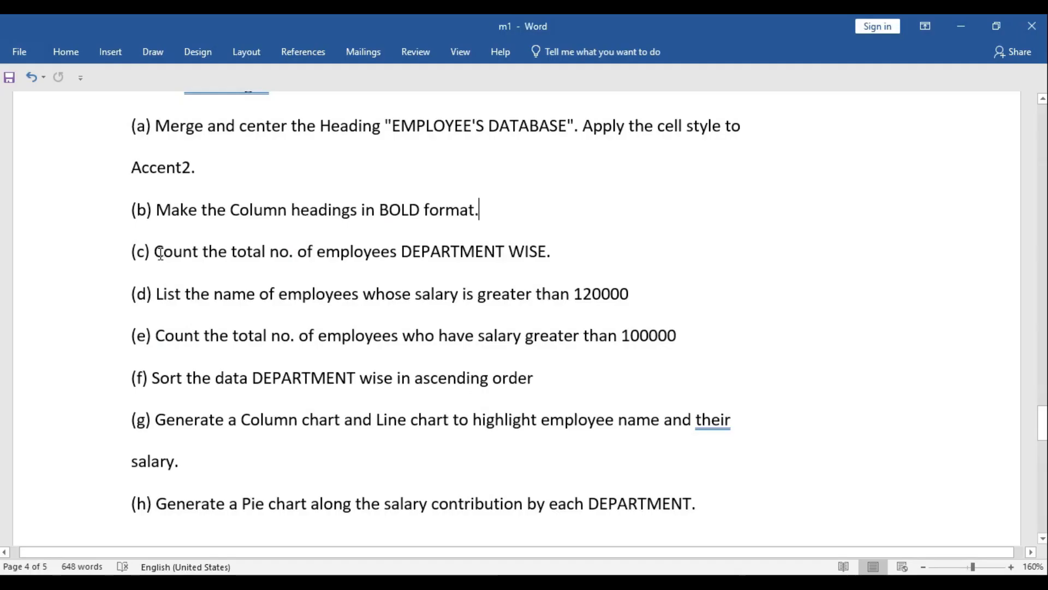
Read task (c) on counting employees in Word, and enter =COUNT(C10:C15) in C16 under the DEPARTMENT column in Calc
left_click_drag(159, 253, 546, 252)
left_click(590, 260)
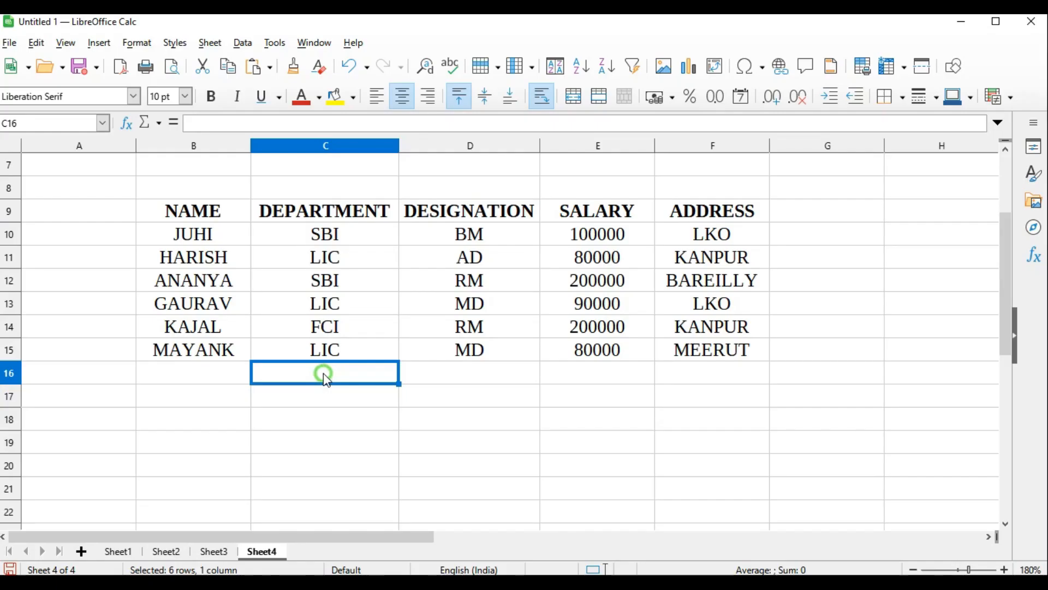
type("=")
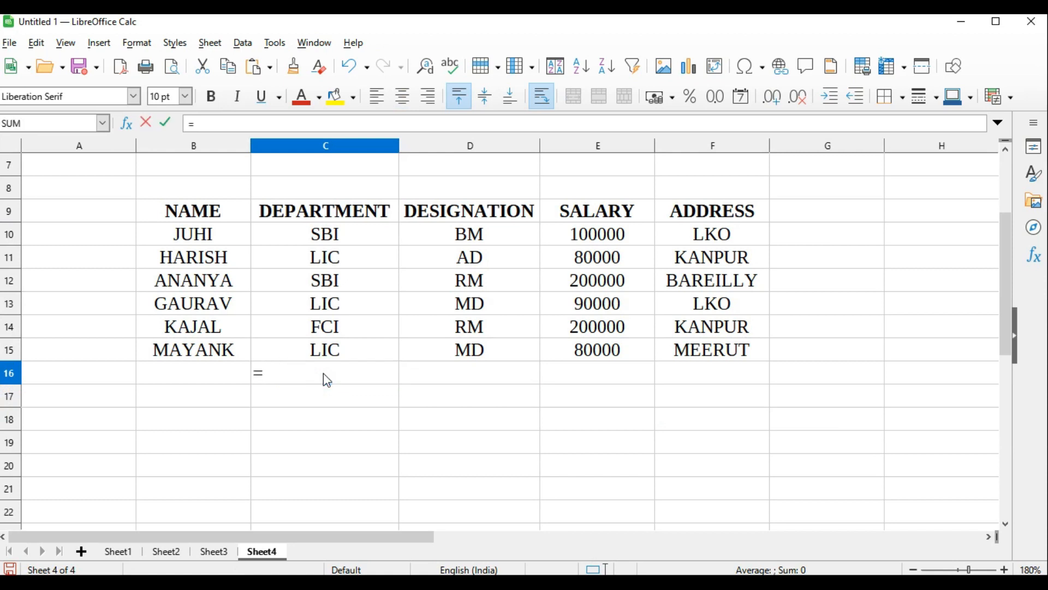
type("count")
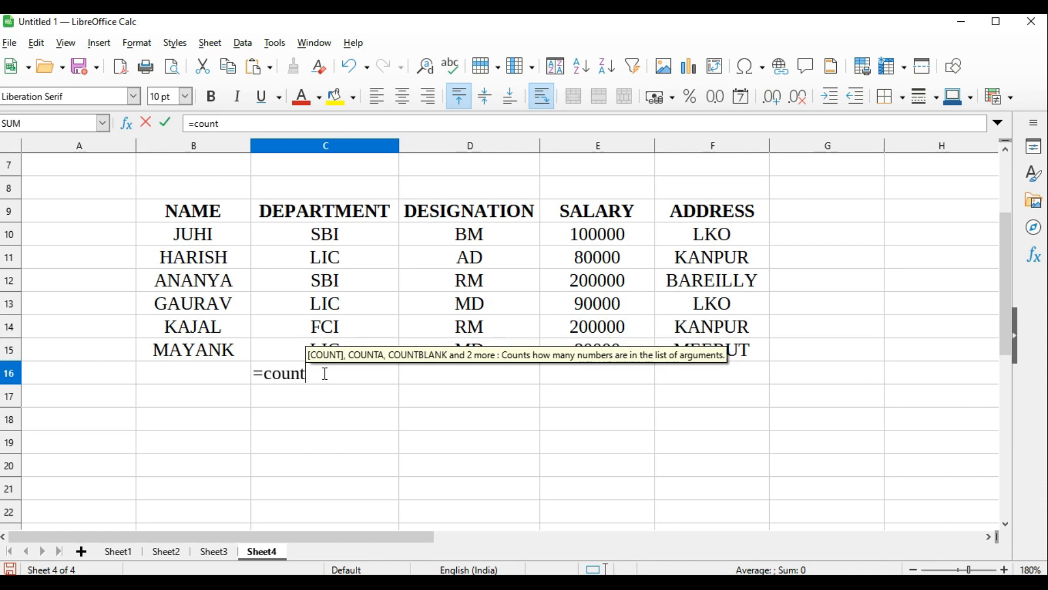
type("(")
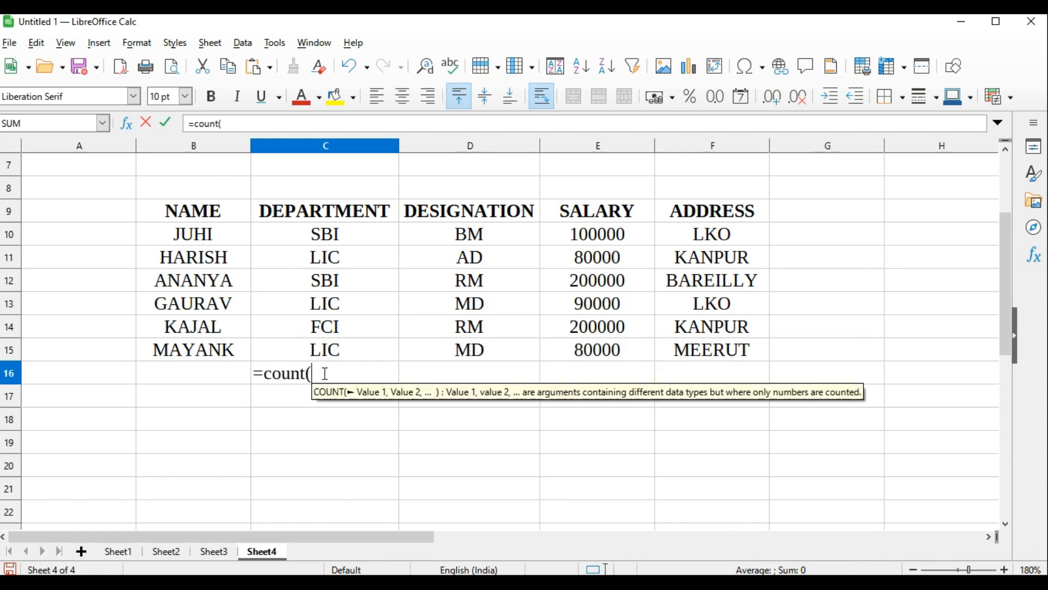
left_click_drag(322, 236, 323, 354)
type(")")
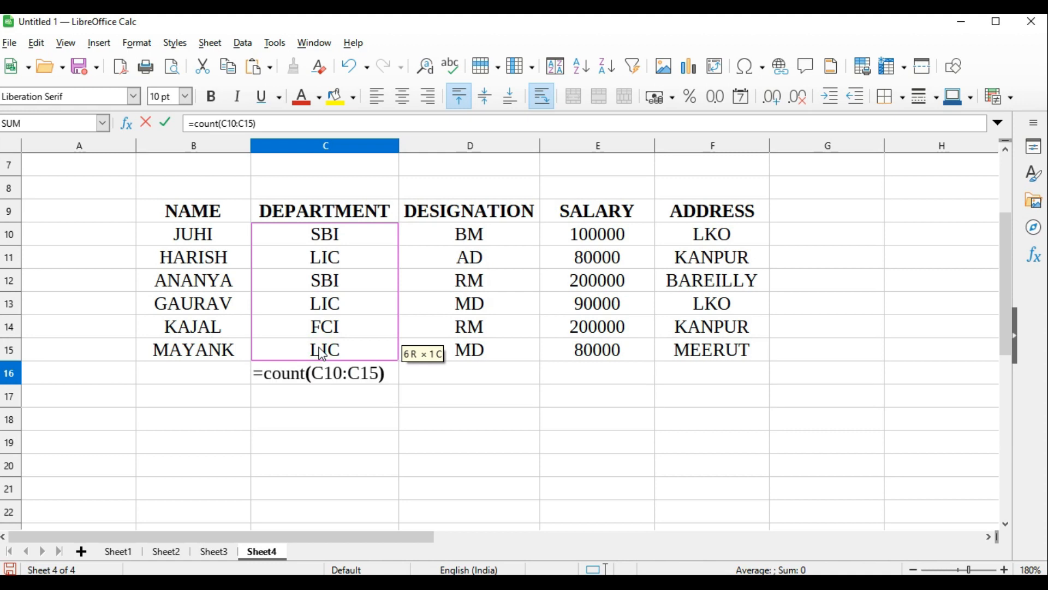
key("Return")
Change the formula in C16 to =COUNTA(C10:C15)
double_click(326, 372)
type("A")
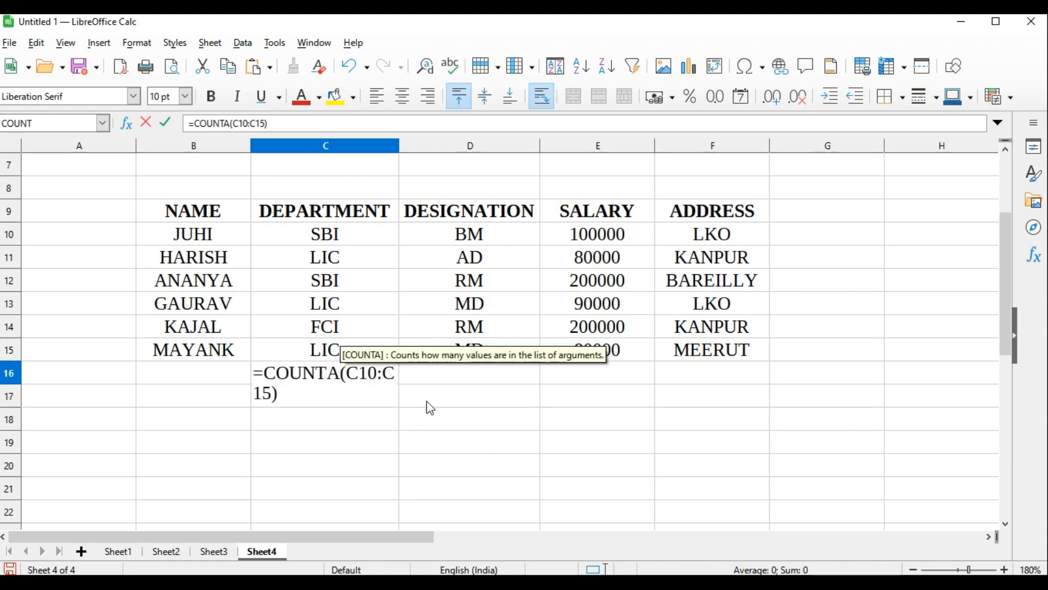
key("Return")
left_click(392, 378)
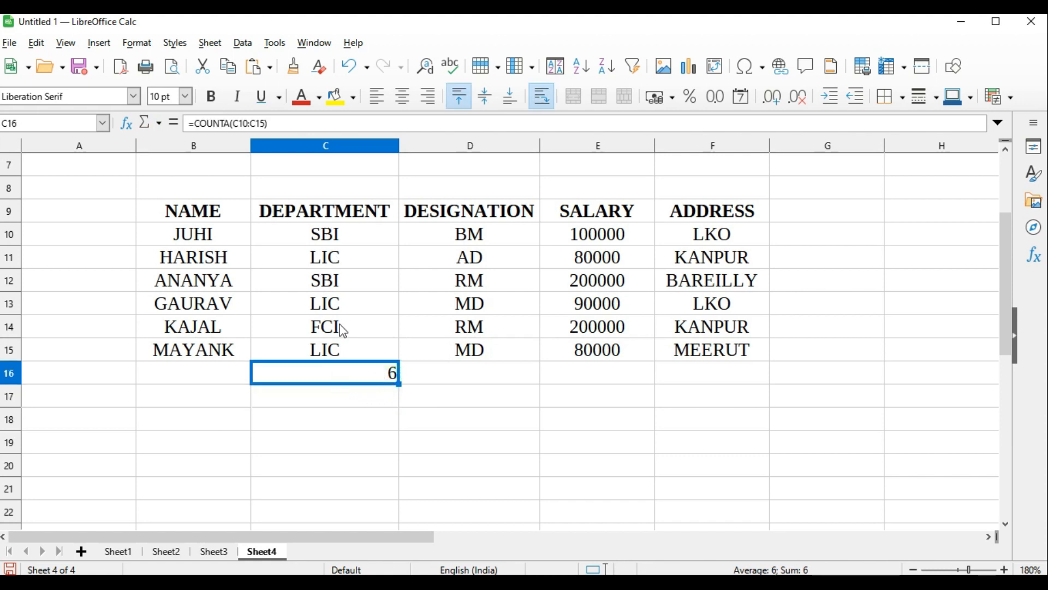
Read task (d) in Word, and check the SALARY column in Calc for salaries greater than 120000
key("alt+Tab")
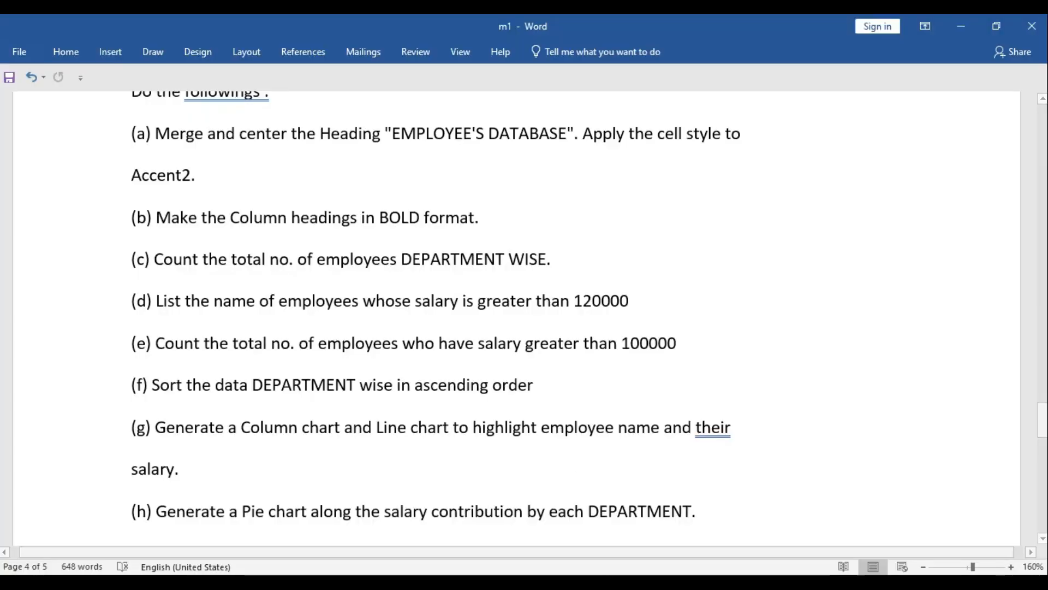
key("alt+Tab")
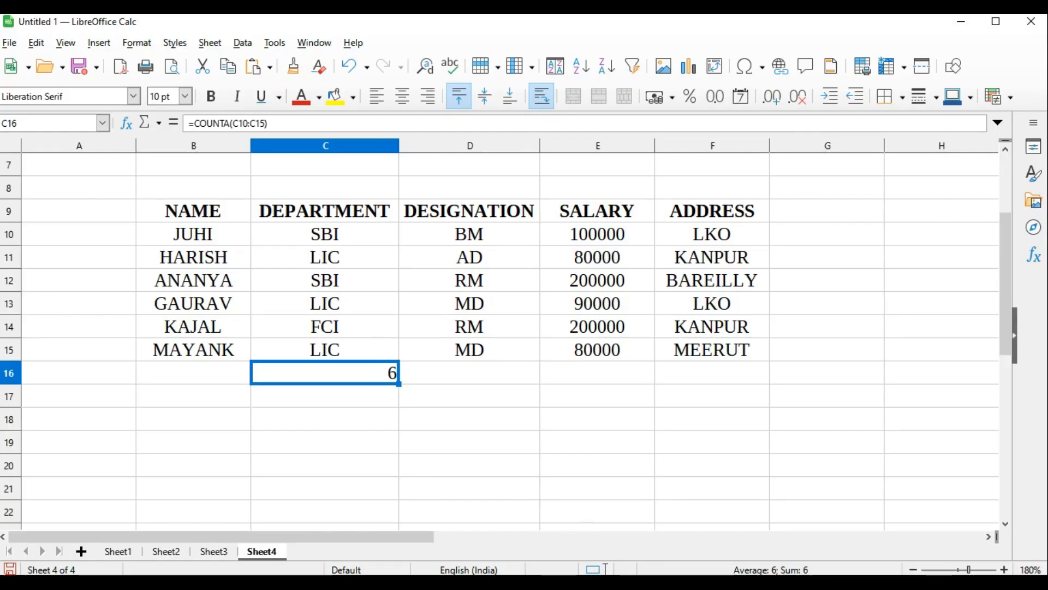
mouse_move(562, 583)
left_click(460, 509)
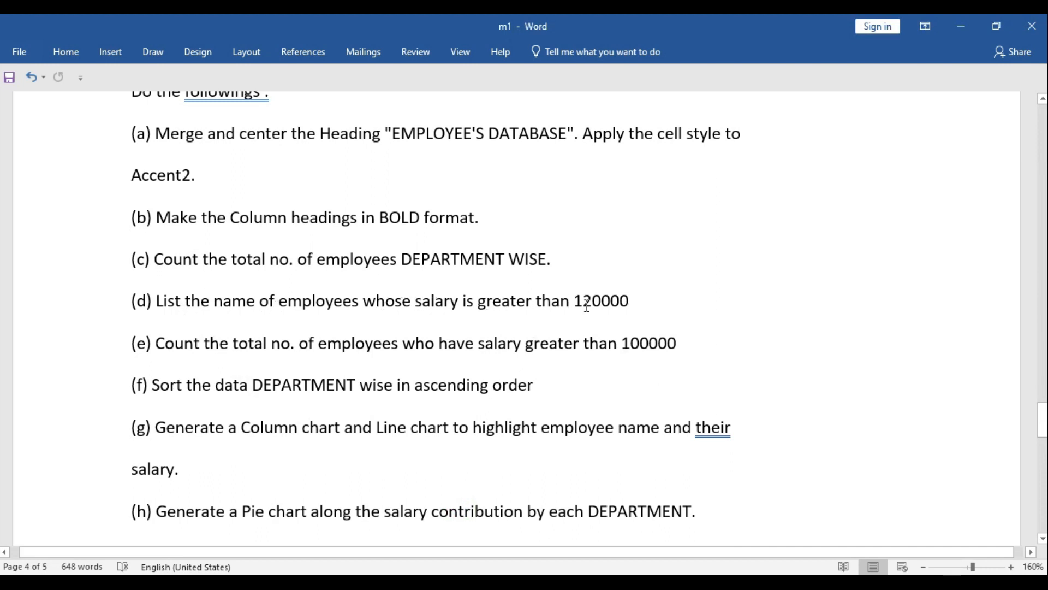
double_click(613, 300)
key("alt+Tab")
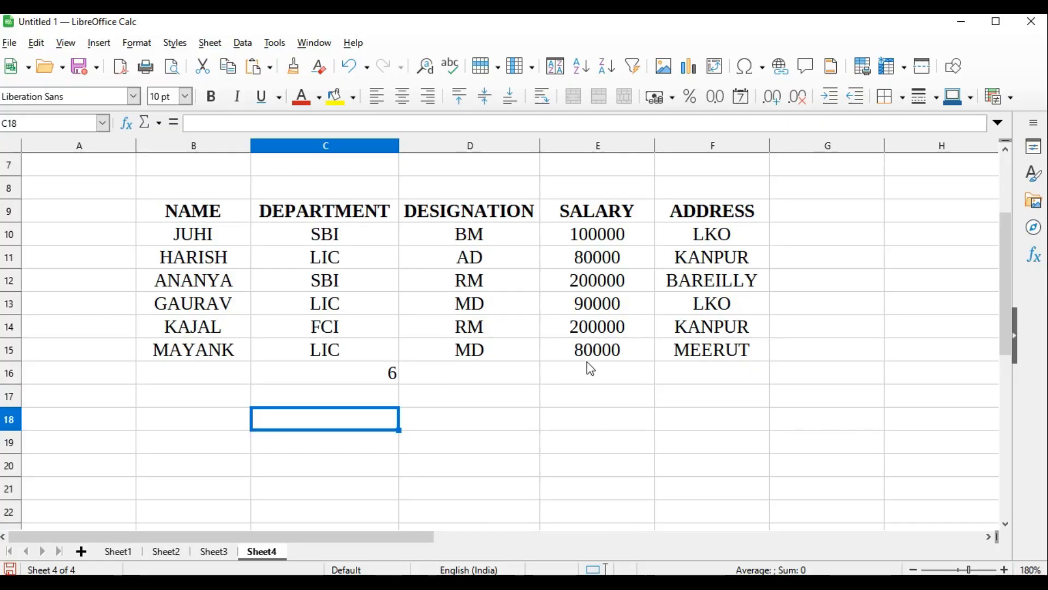
left_click(632, 283)
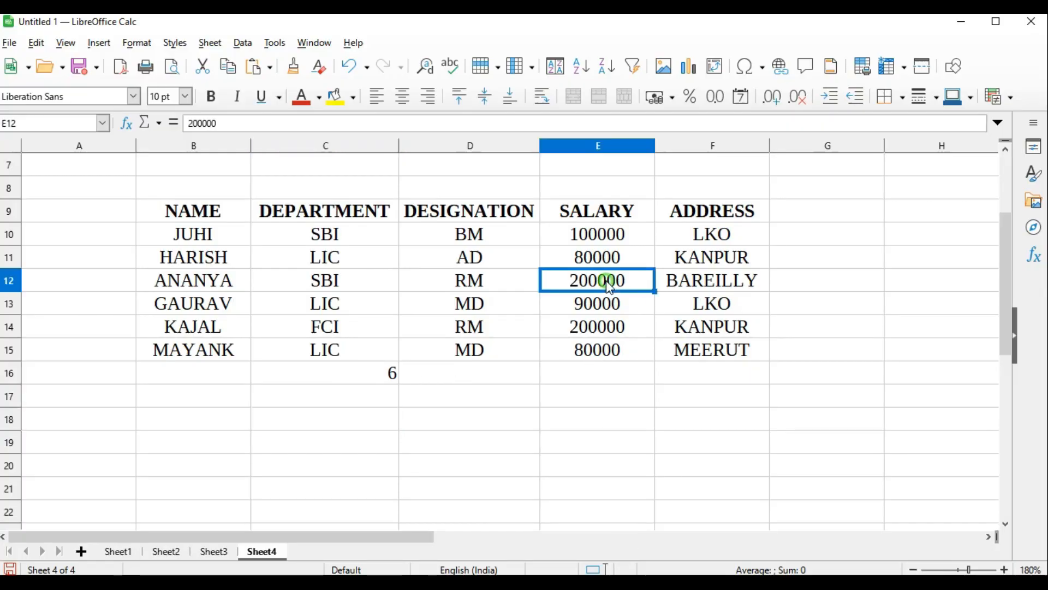
left_click(599, 332)
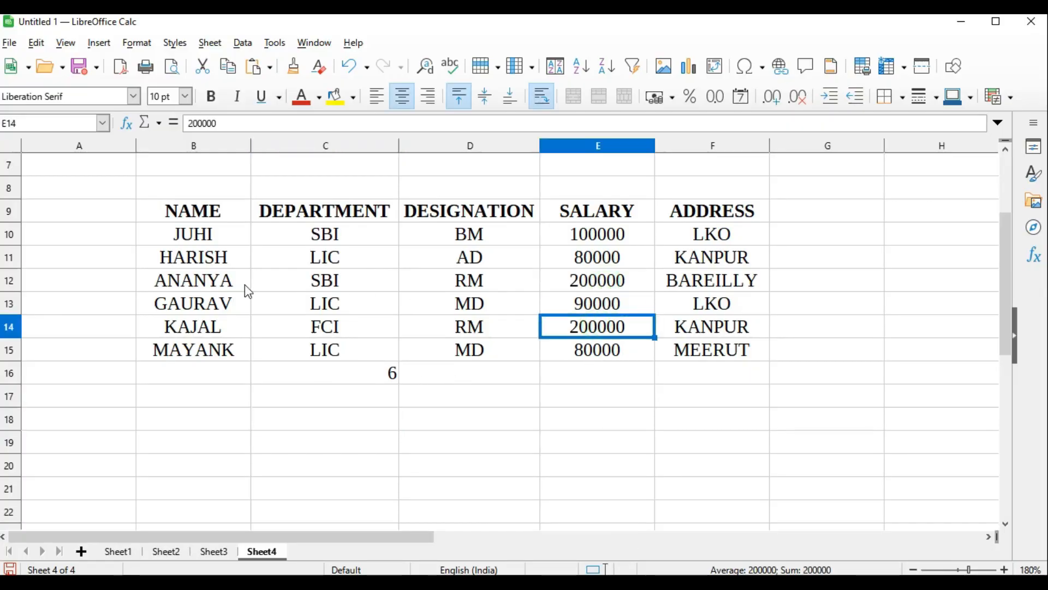
Copy the employee names in B12 and B14 into C19 and C20
left_click(206, 281)
key("ctrl+c")
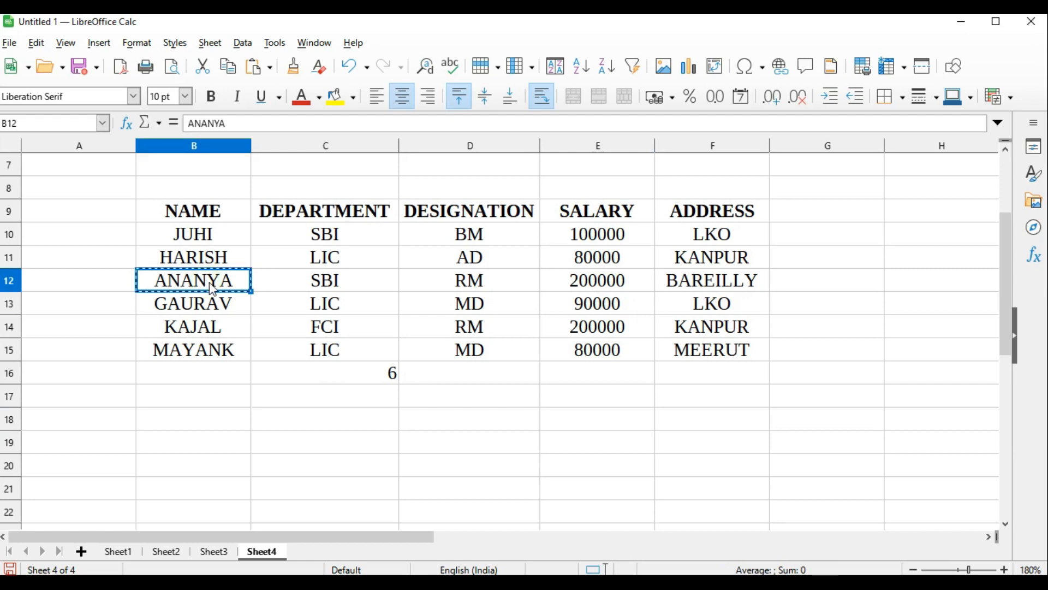
left_click(304, 441)
key("ctrl+v")
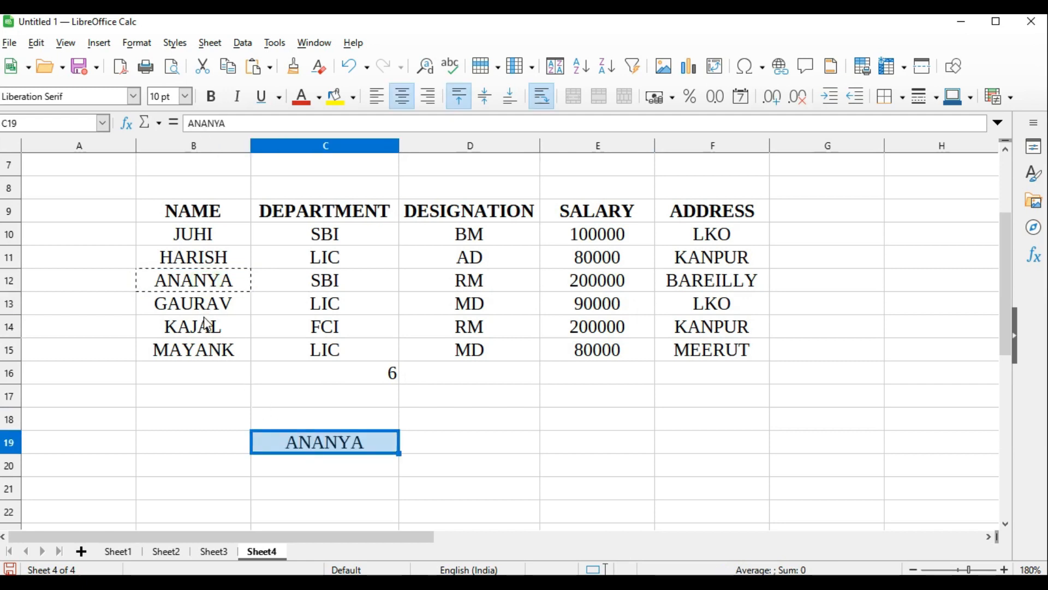
left_click(207, 325)
key("ctrl+c")
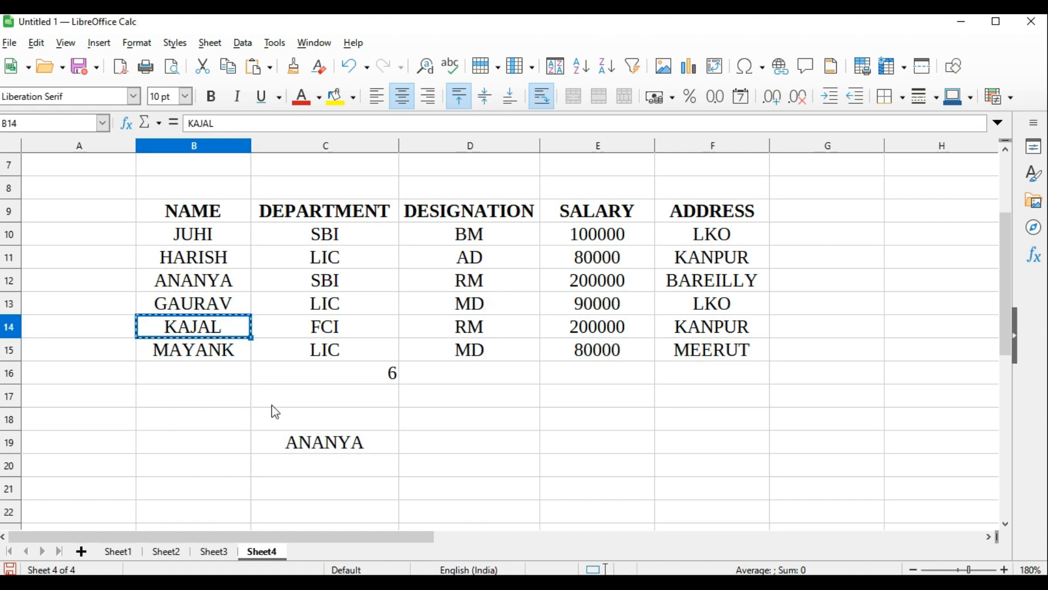
left_click(325, 472, "ctrl")
key("ctrl+v")
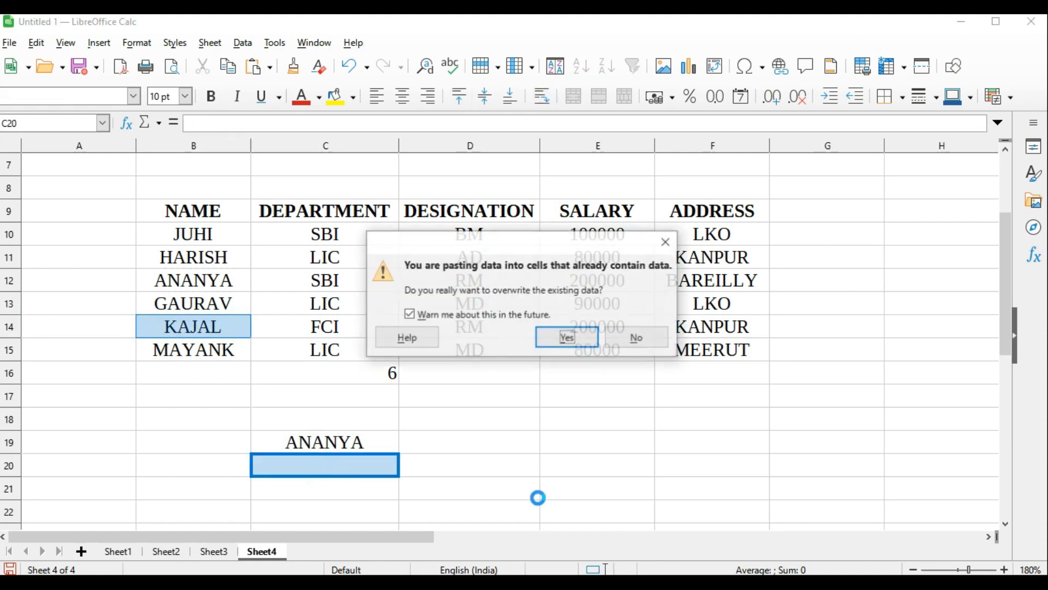
left_click(567, 337)
left_click(512, 422)
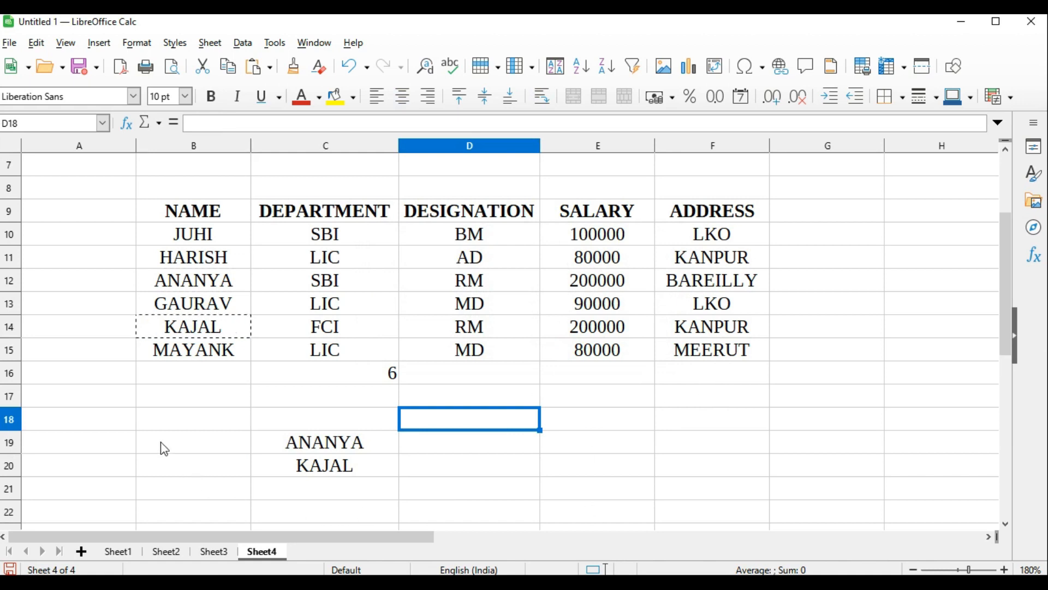
Copy "employees whose salary is greater than 120000" from task (d) in Word into B19 on Sheet4 in Calc as a label
left_click(512, 525)
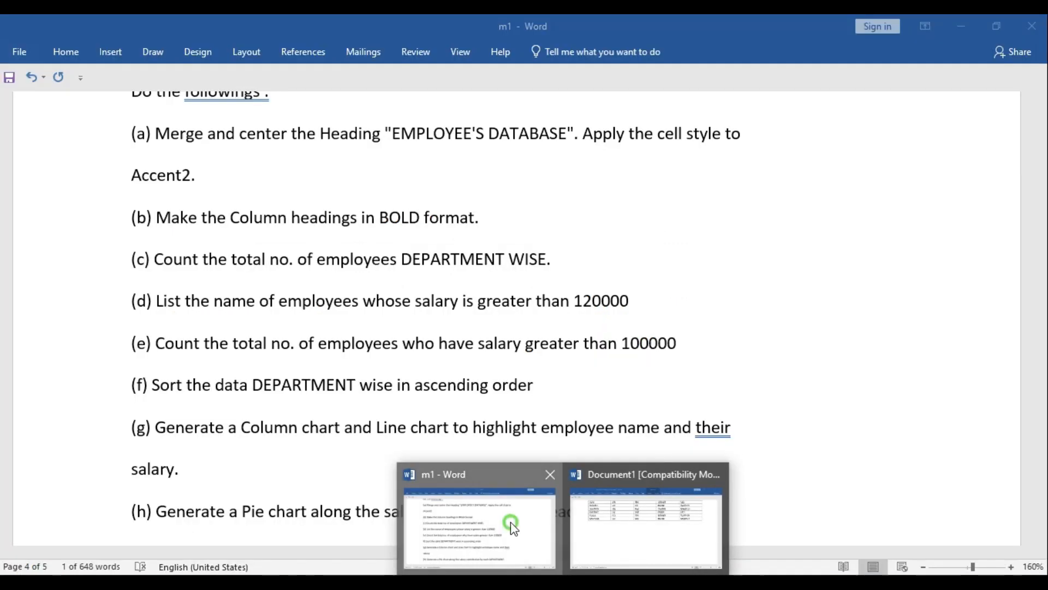
left_click_drag(278, 301, 619, 307)
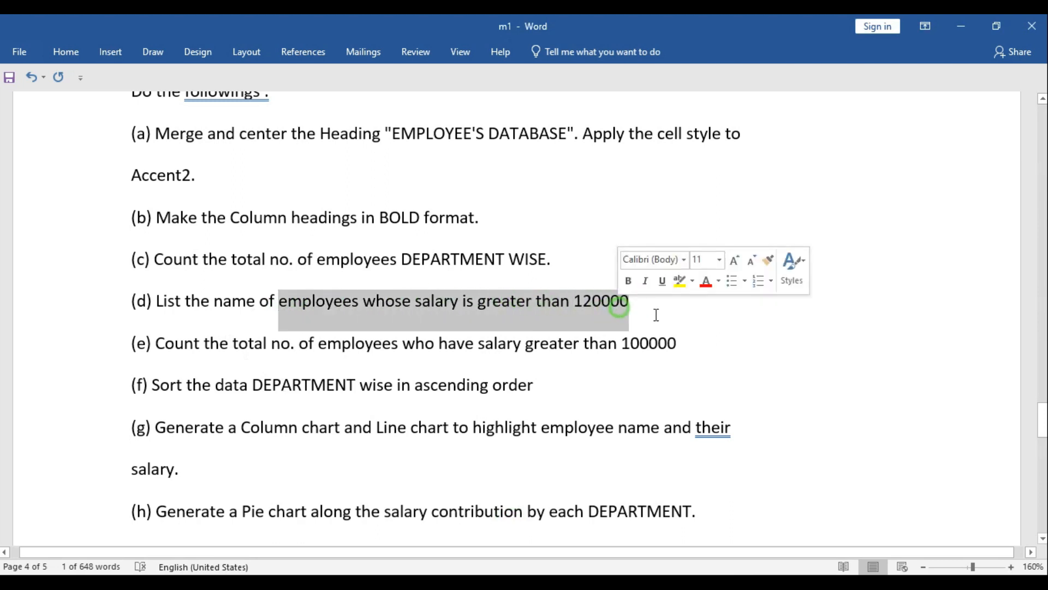
left_click(680, 342)
key("alt+Tab")
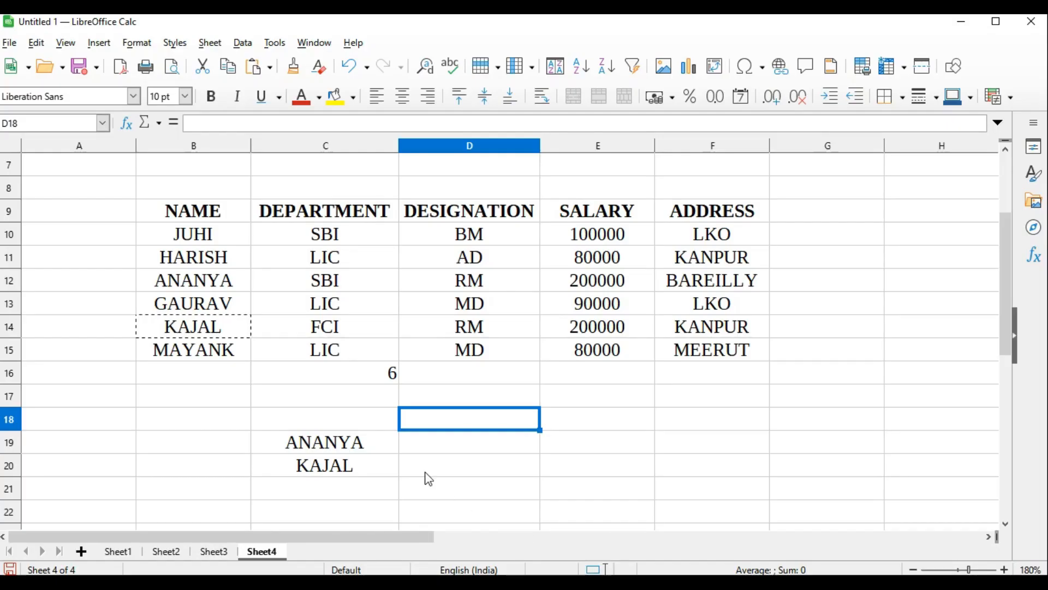
left_click(180, 440)
Read task (e) in Word, and enter =COUNTIF(E10:E15,">100000") in E21 in Calc
key("alt+Tab")
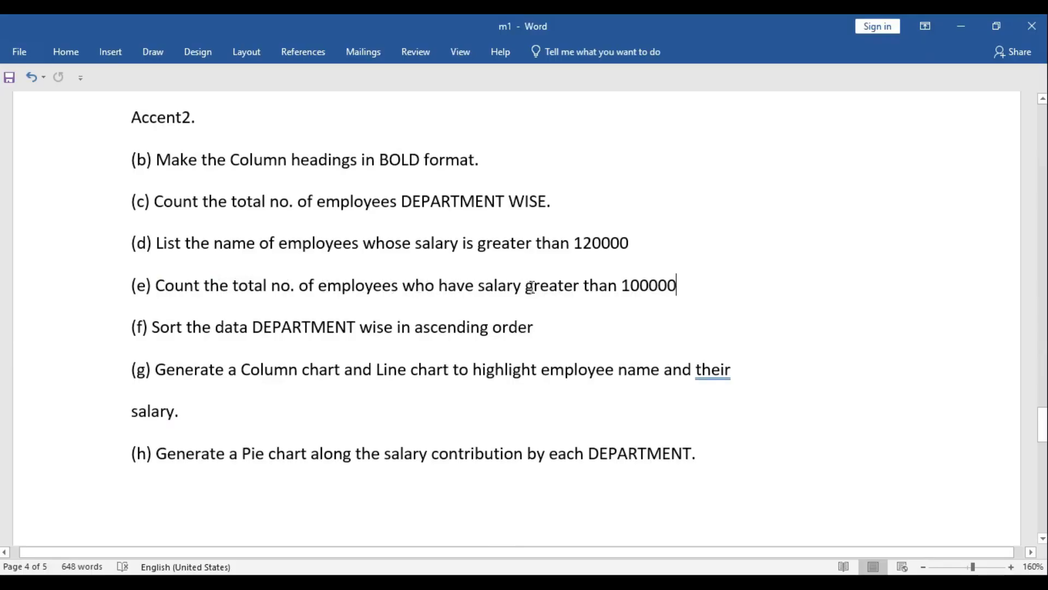
left_click_drag(622, 286, 638, 289)
left_click(673, 298)
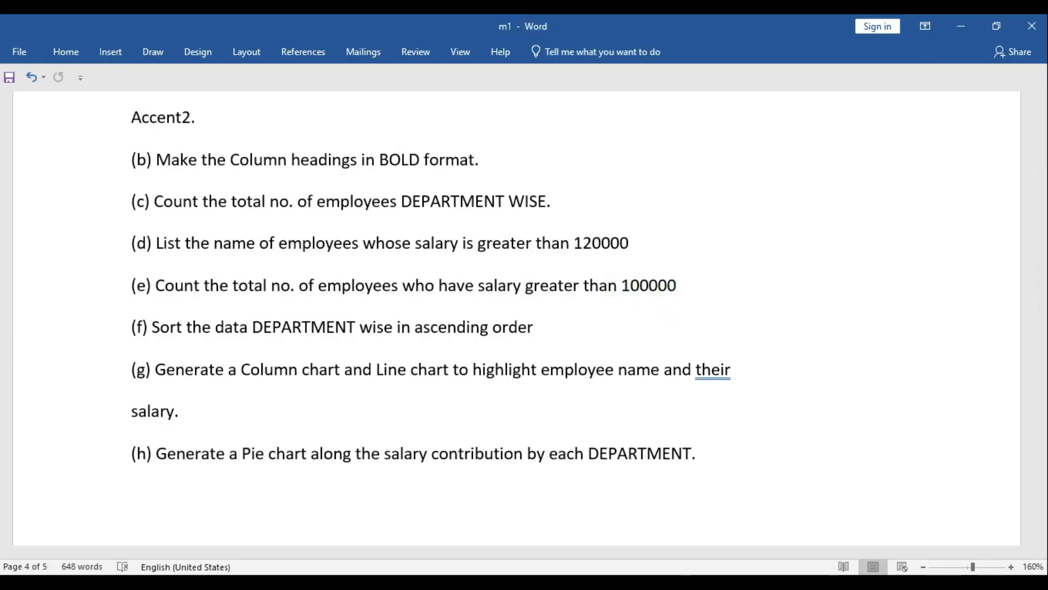
key("alt+Tab")
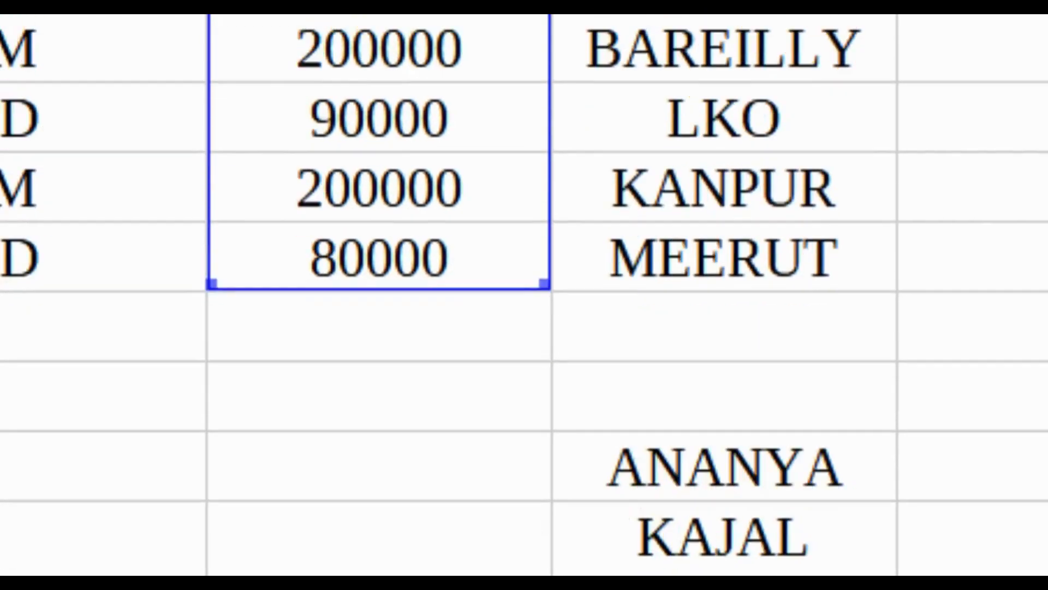
left_click_drag(739, 431, 981, 404)
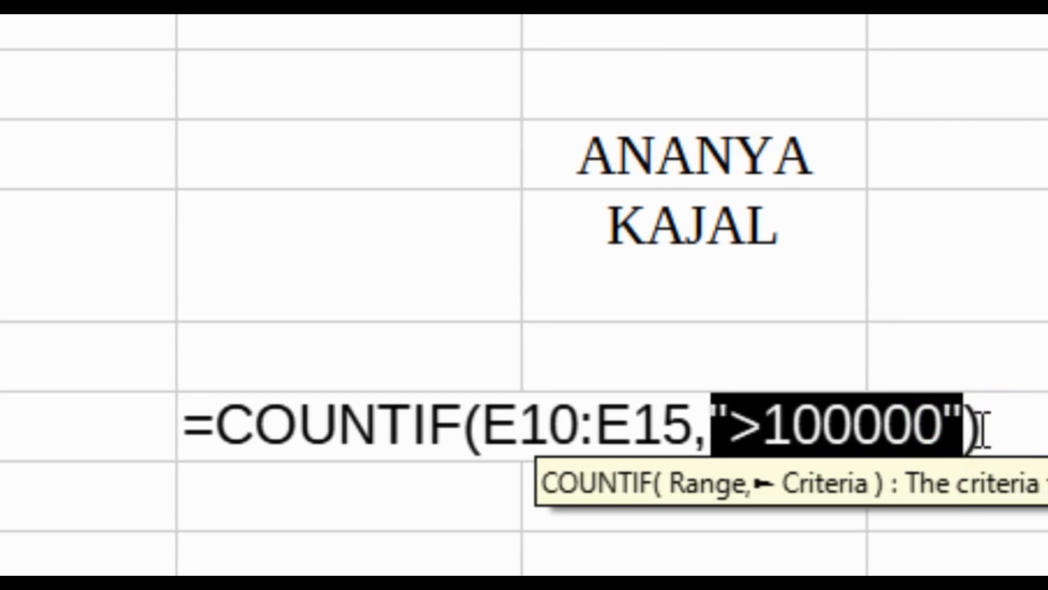
left_click(982, 424)
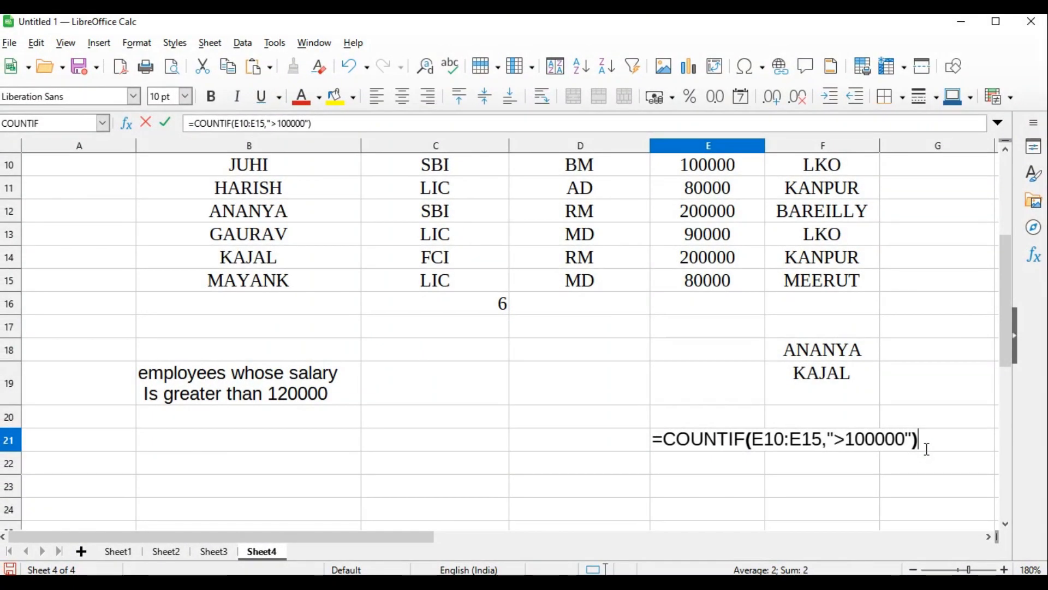
key("Return")
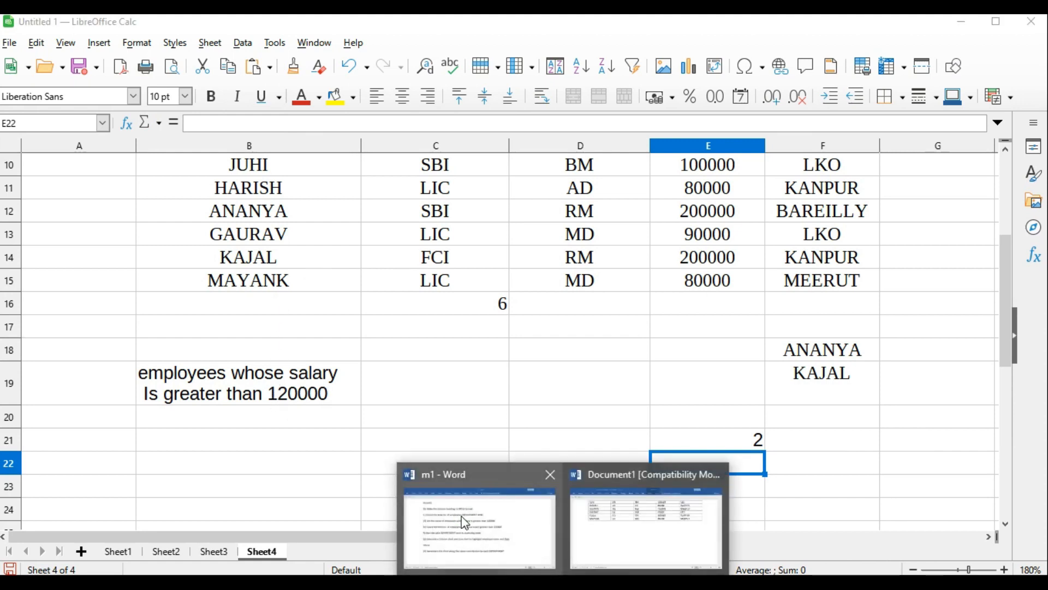
Copy "employees who have salary greater than 100000" from task (e) in Word into B21 in Calc as unformatted text
left_click(471, 518)
key("alt+Tab")
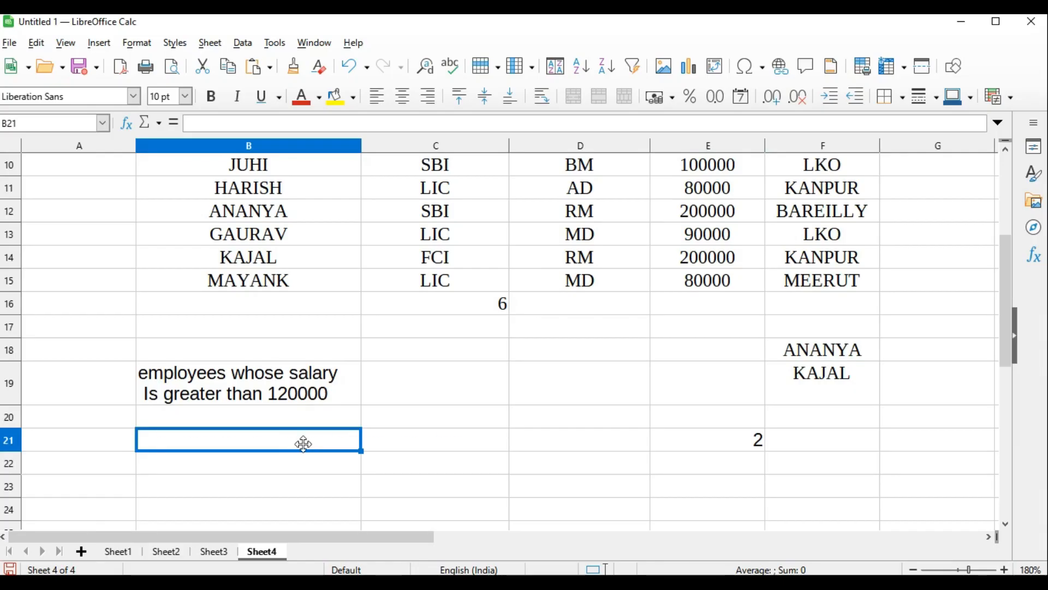
key("ctrl+v")
key("ctrl+z")
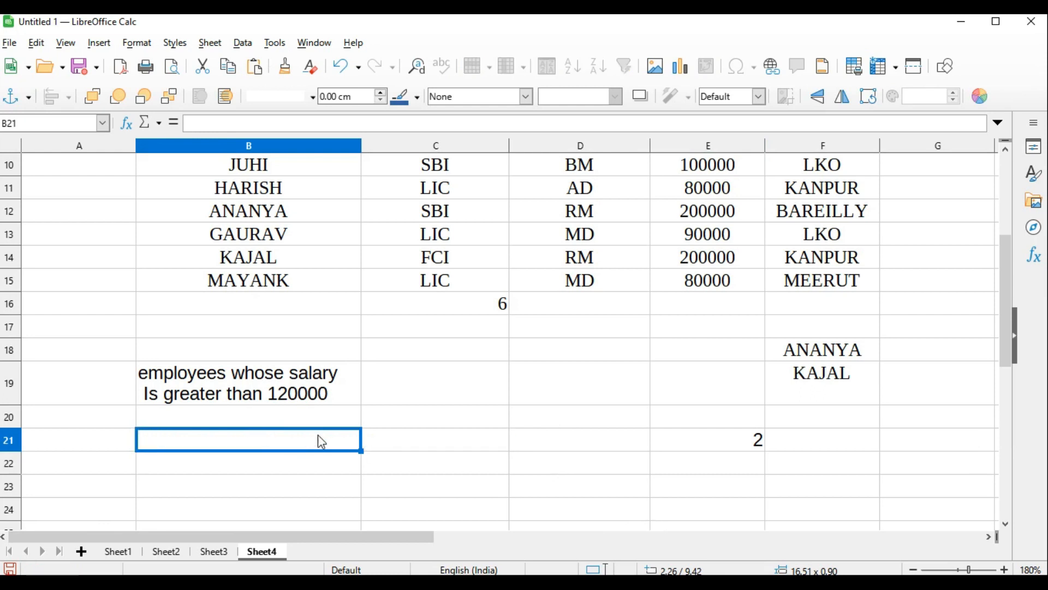
right_click(318, 435)
left_click(370, 239)
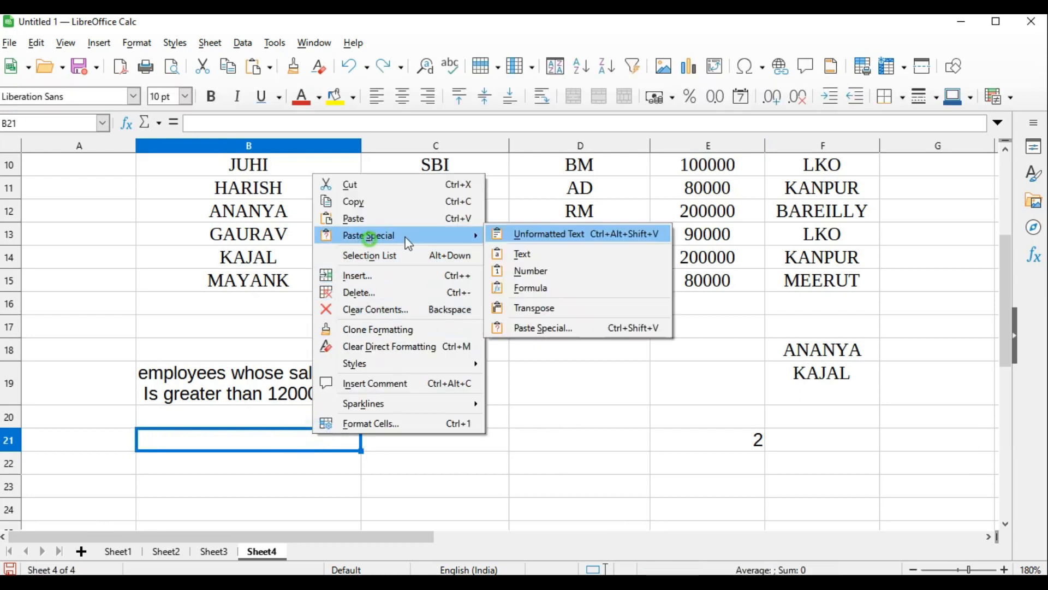
left_click(521, 235)
left_click(572, 466)
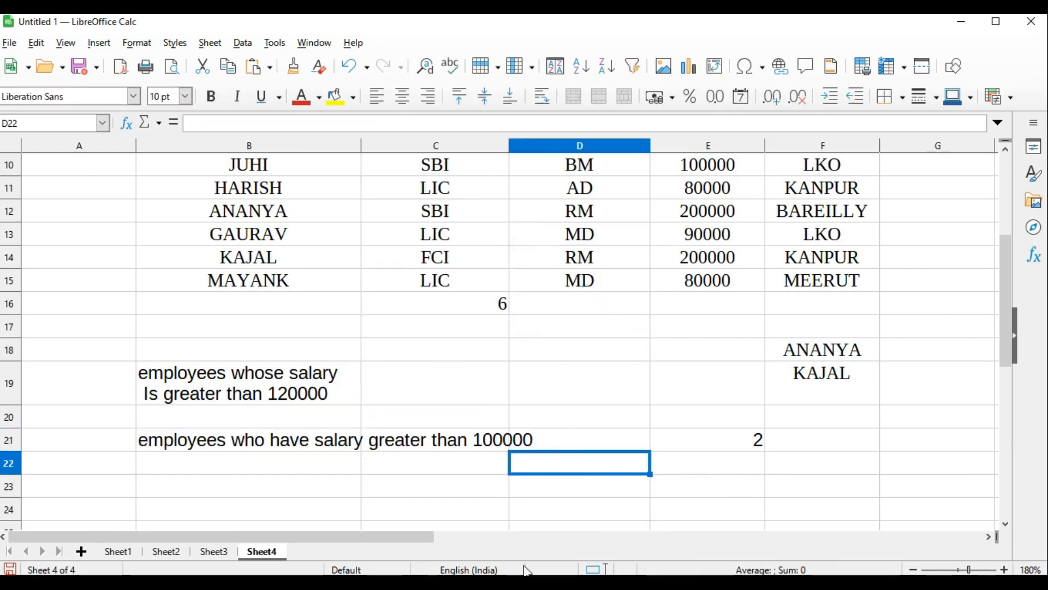
Read task (f) in Word, and sort DEPARTMENT cells C10:C15 in Calc in ascending order, limited to the current selection
left_click(486, 549)
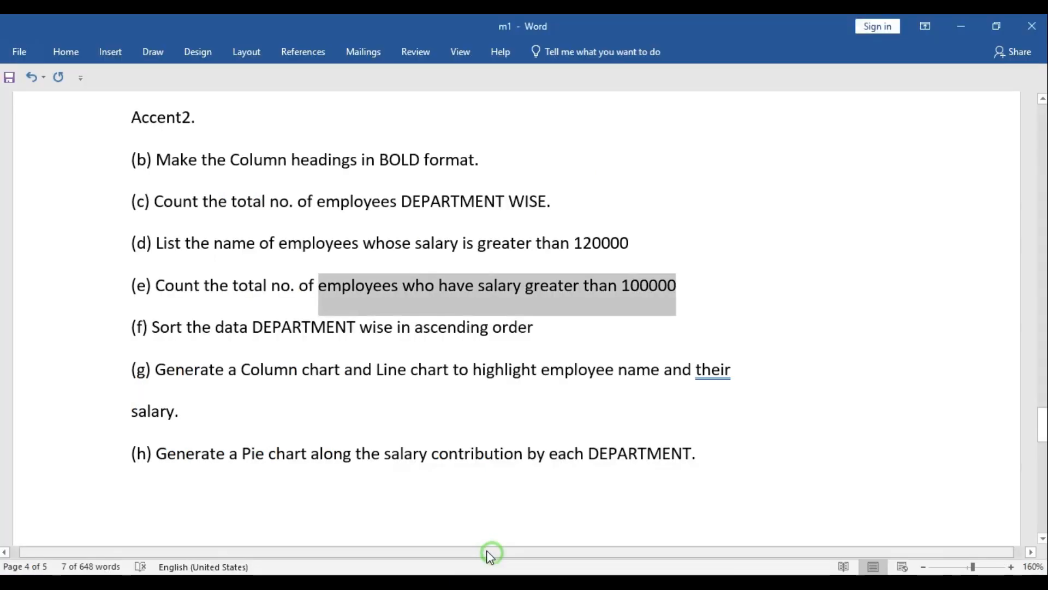
scroll(238, 304, "down", 1)
left_click(238, 281)
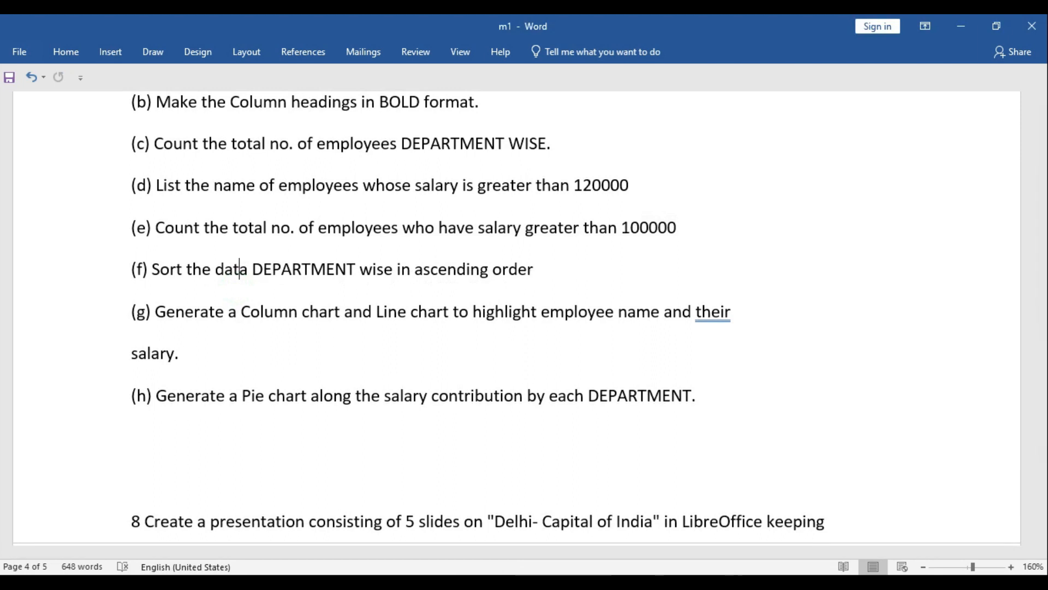
left_click_drag(435, 303, 434, 414)
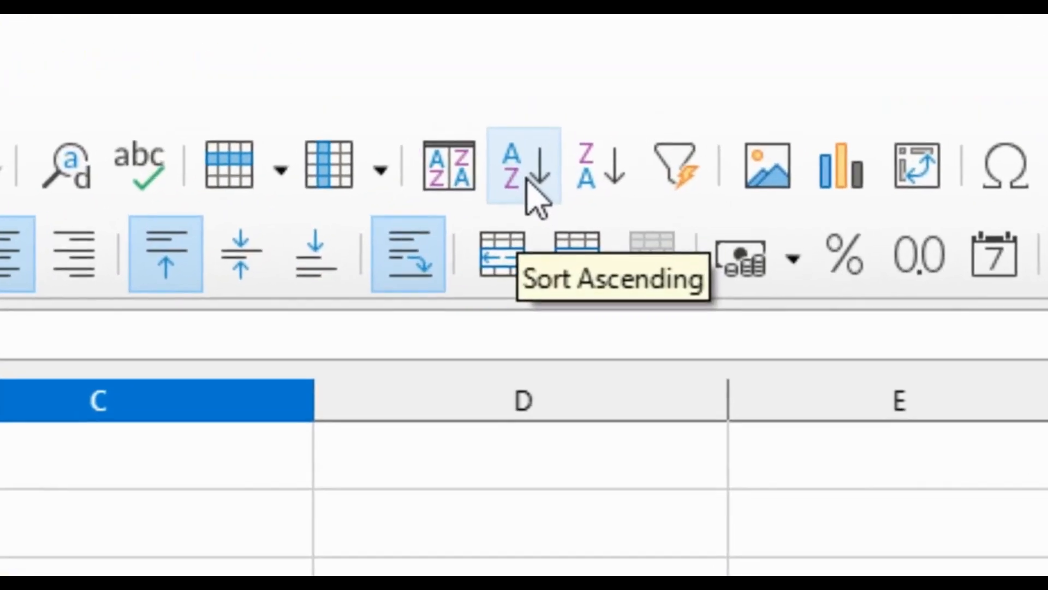
left_click(582, 71)
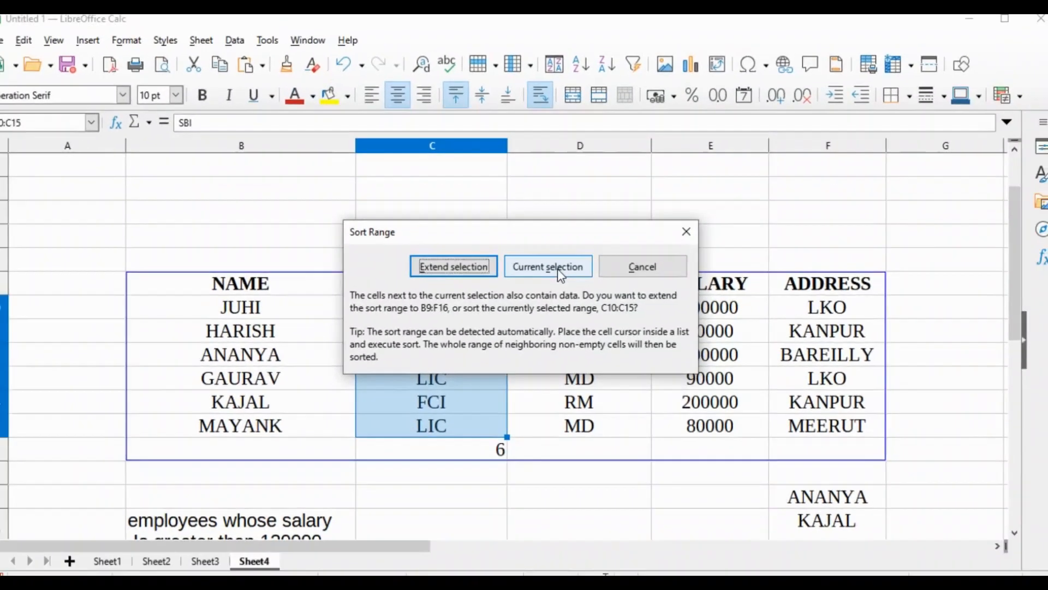
left_click(456, 507)
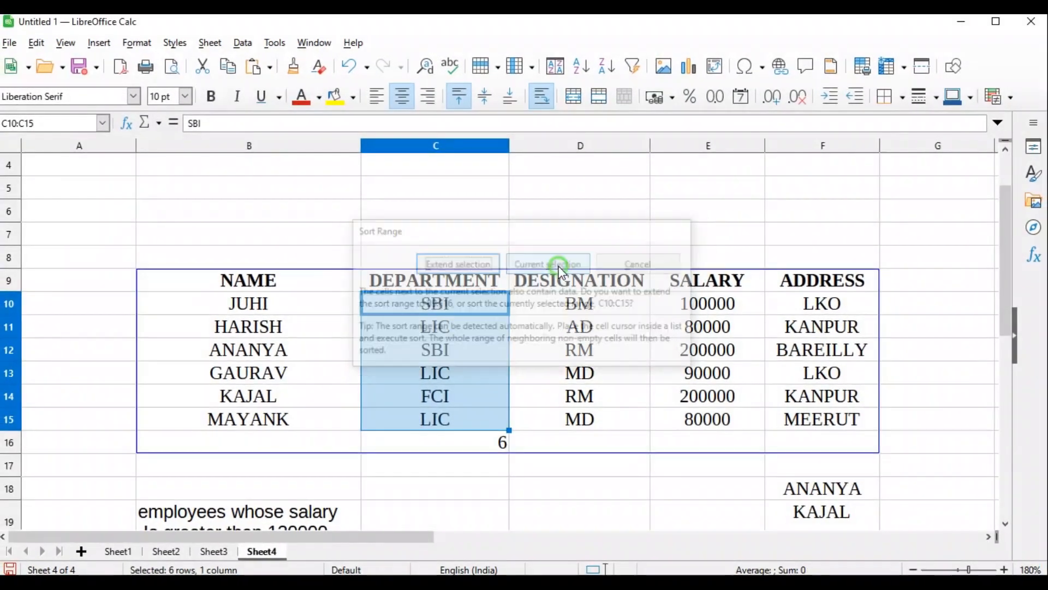
left_click(460, 332)
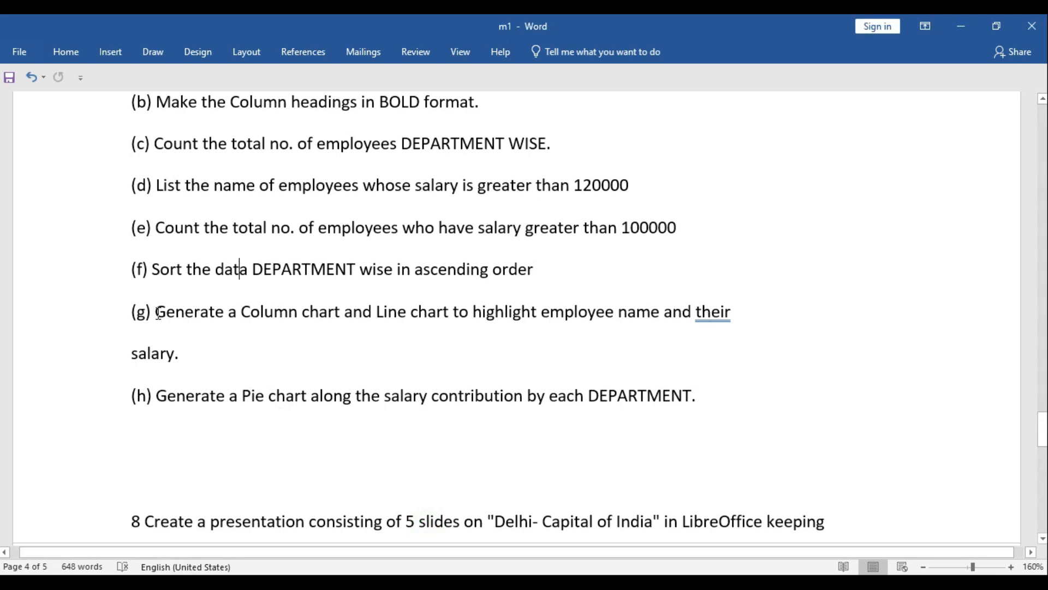
Read task (g) in Word, and remove the centre alignment from the employee table B9:F15 in Calc
scroll(315, 316, "down", 1)
left_click(613, 582)
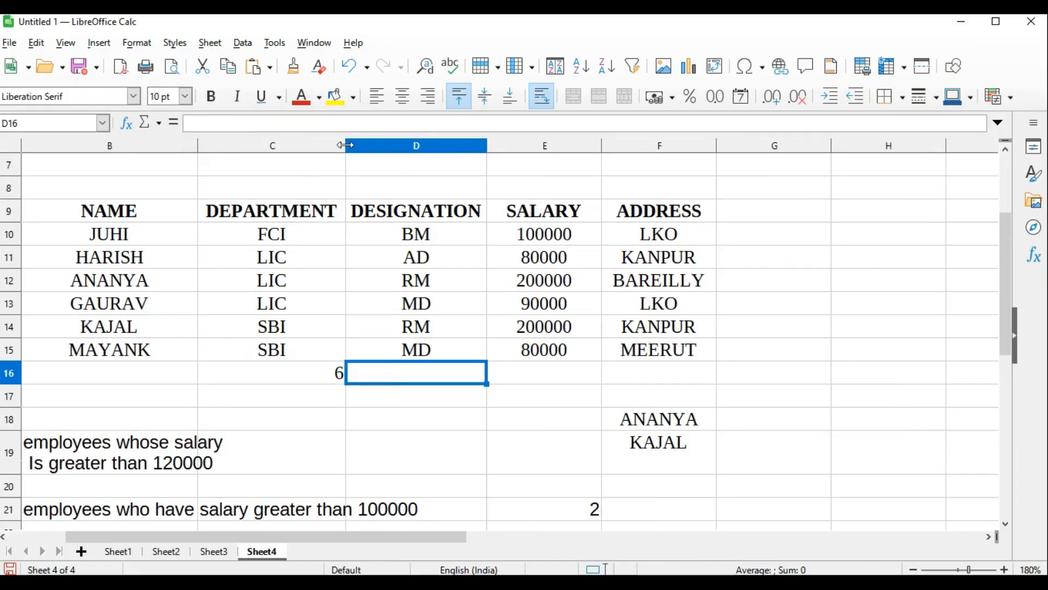
left_click_drag(345, 144, 340, 144)
left_click_drag(109, 210, 685, 350)
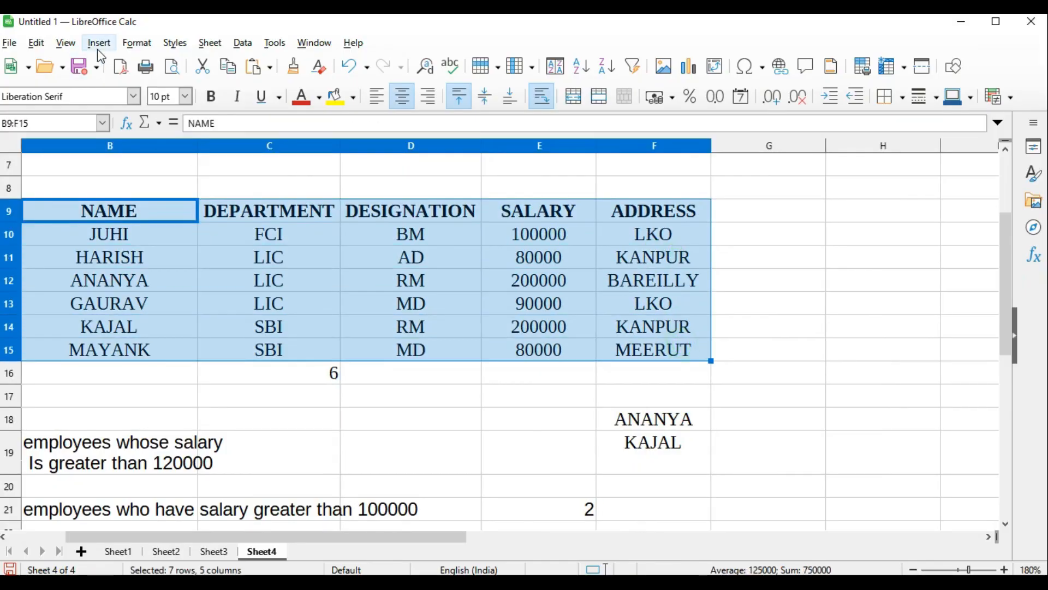
key("ctrl+e")
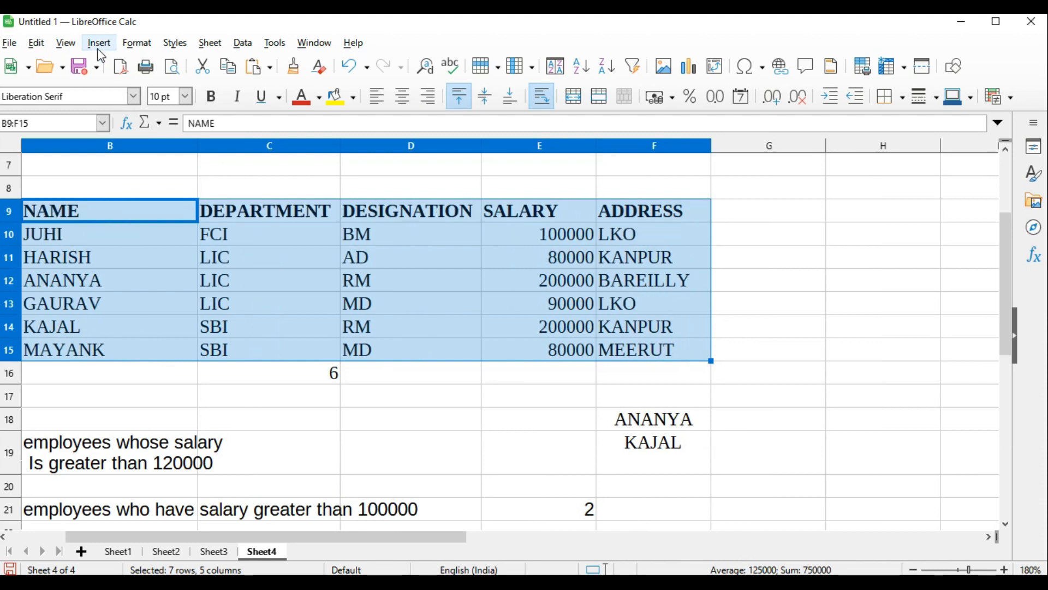
Insert a normal Column chart from the employee table B9:F15
left_click(99, 43)
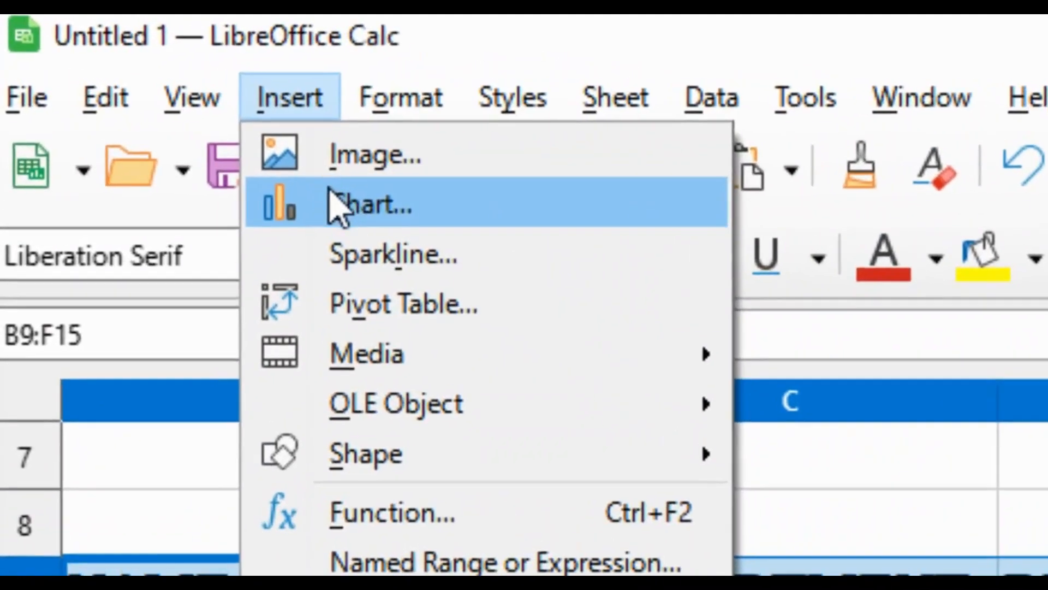
left_click(119, 80)
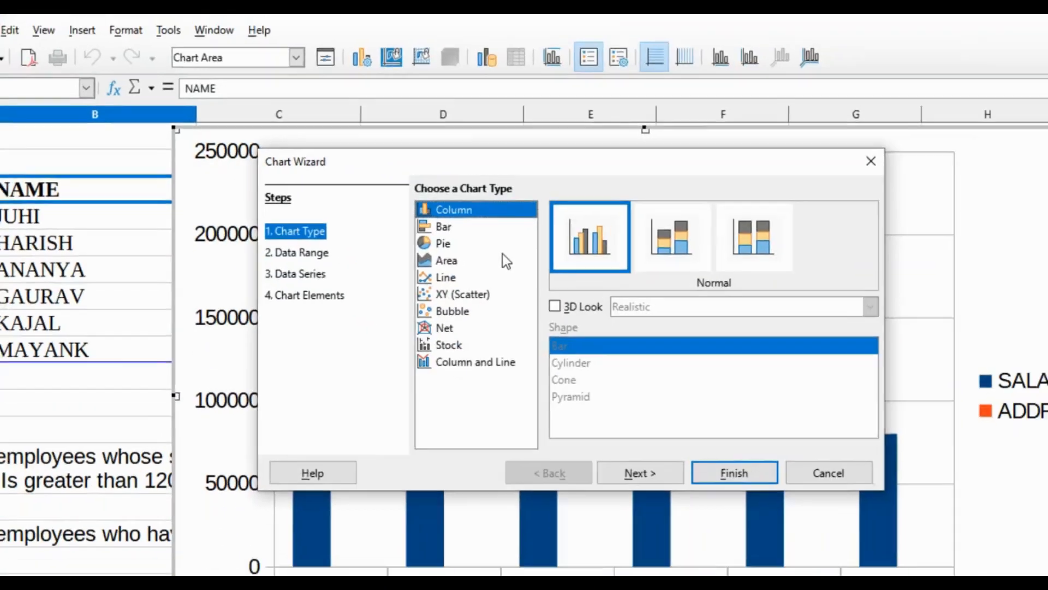
left_click(931, 351)
left_click(669, 426)
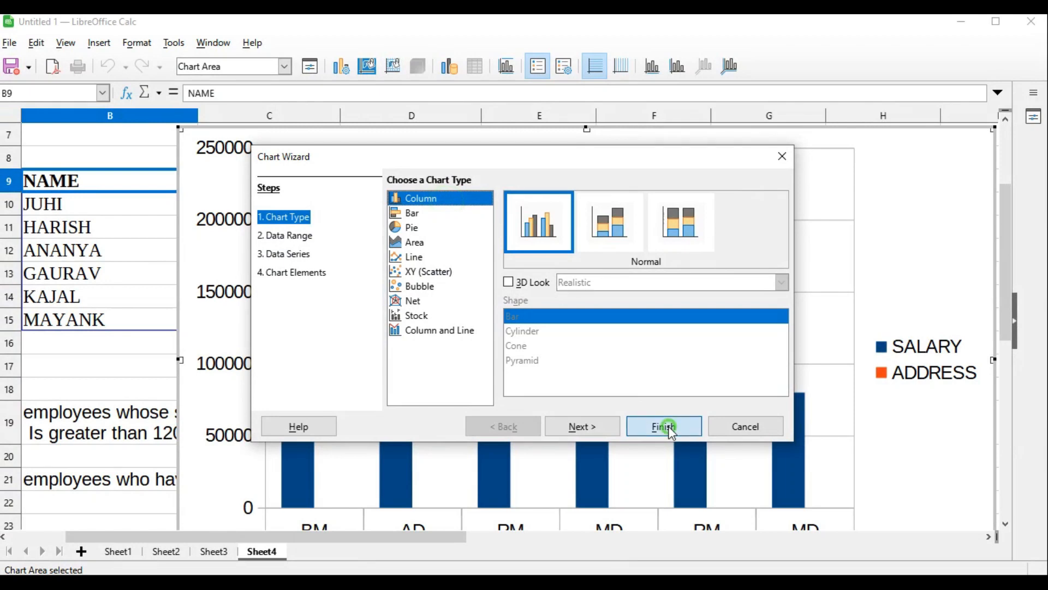
mouse_move(499, 391)
left_click_drag(1005, 276, 1009, 326)
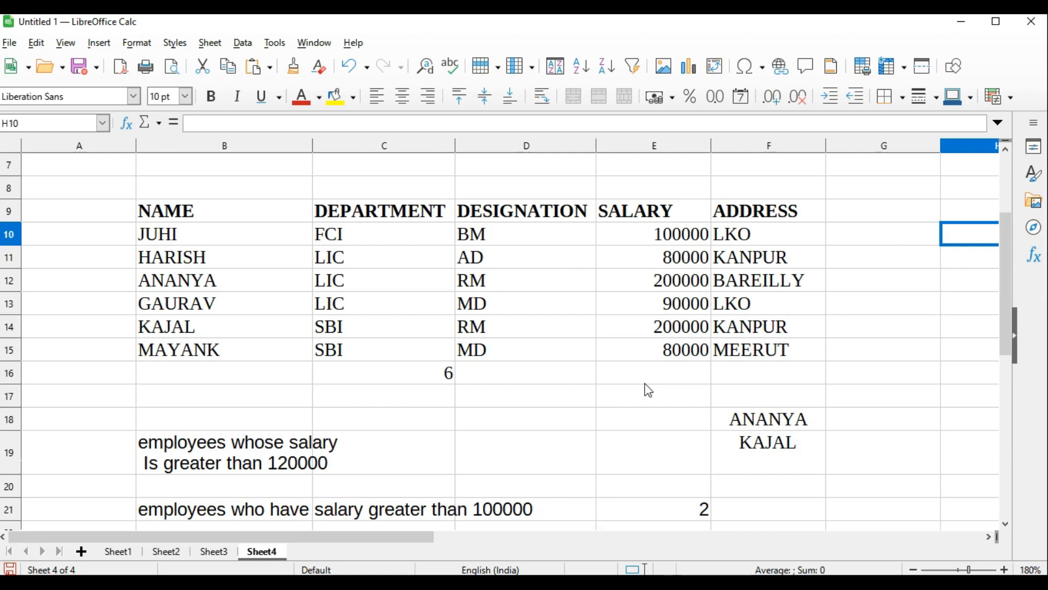
Insert a normal Pie chart from the DEPARTMENT cells C10:C15 and the SALARY cells E10:E15
left_click_drag(379, 229, 382, 350)
left_click_drag(655, 233, 683, 353)
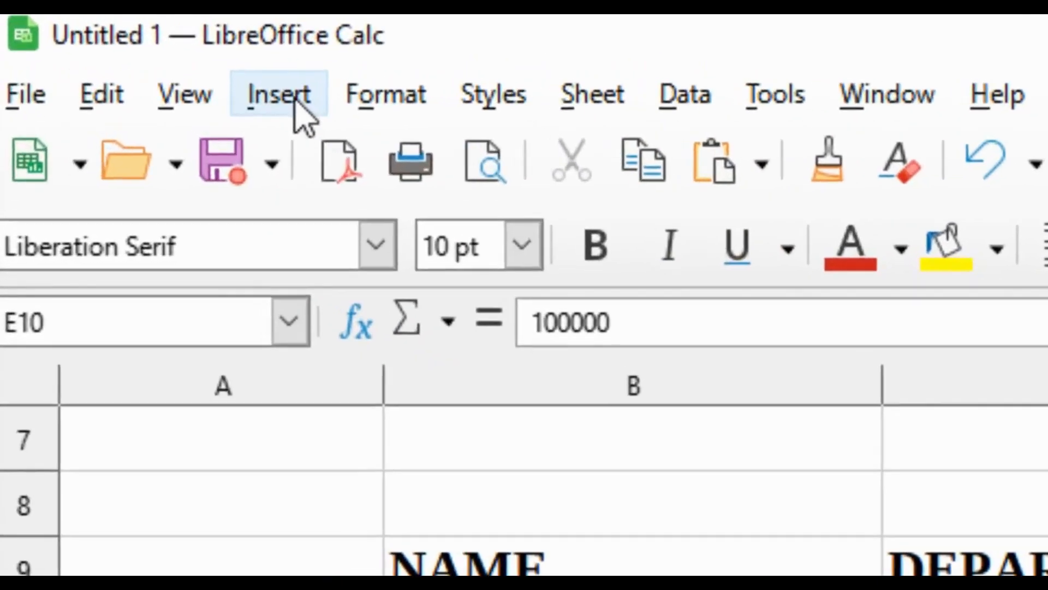
left_click(99, 43)
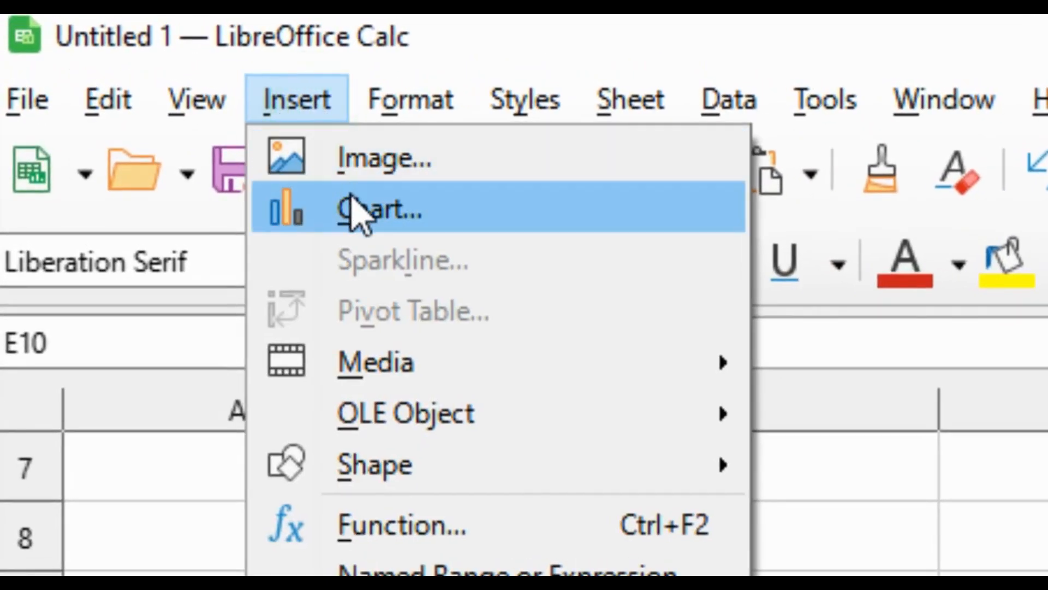
left_click(357, 211)
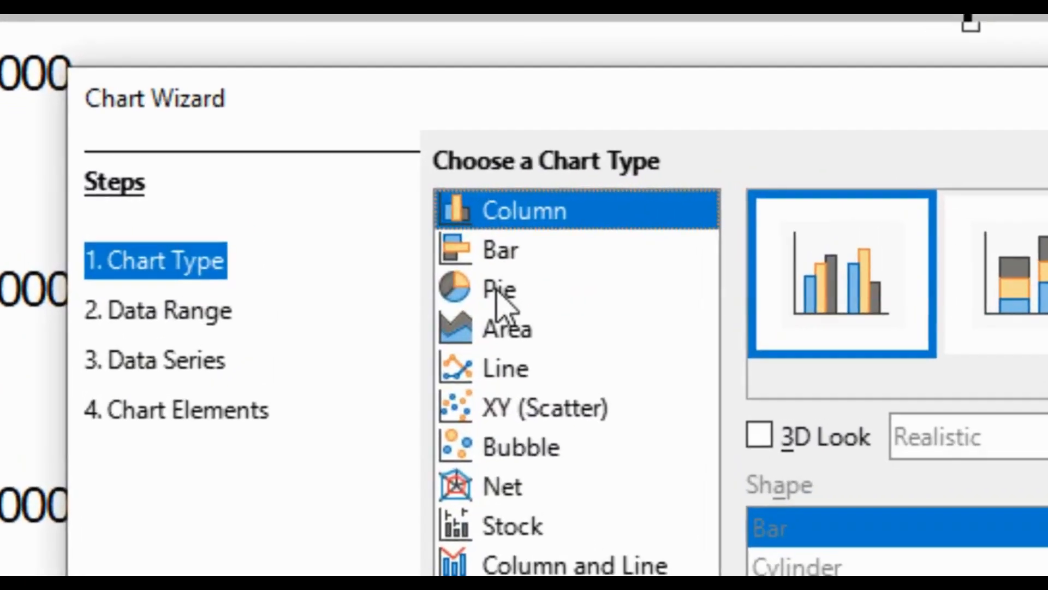
left_click(416, 228)
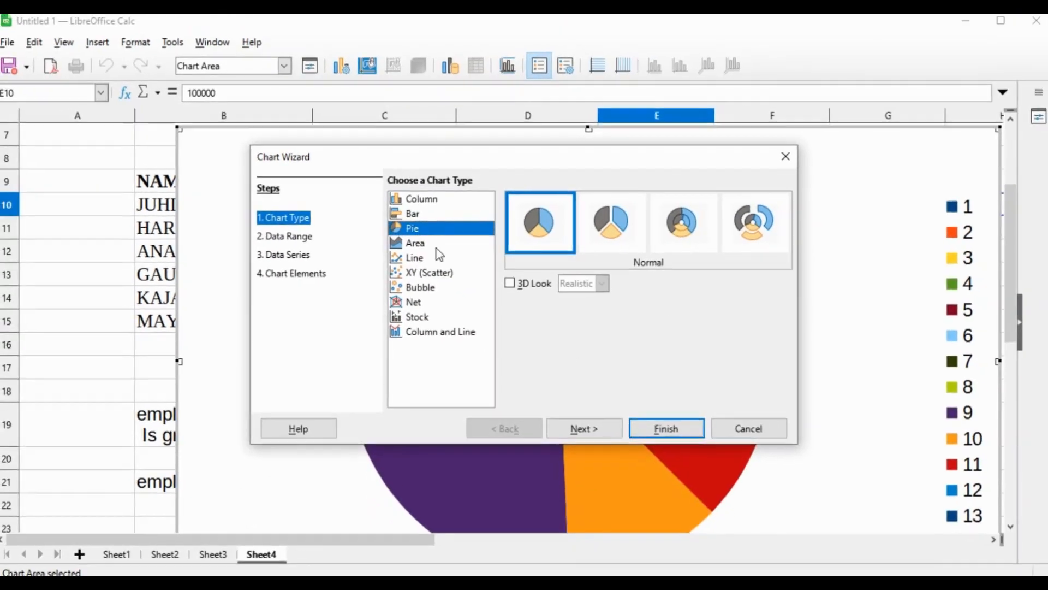
left_click(663, 427)
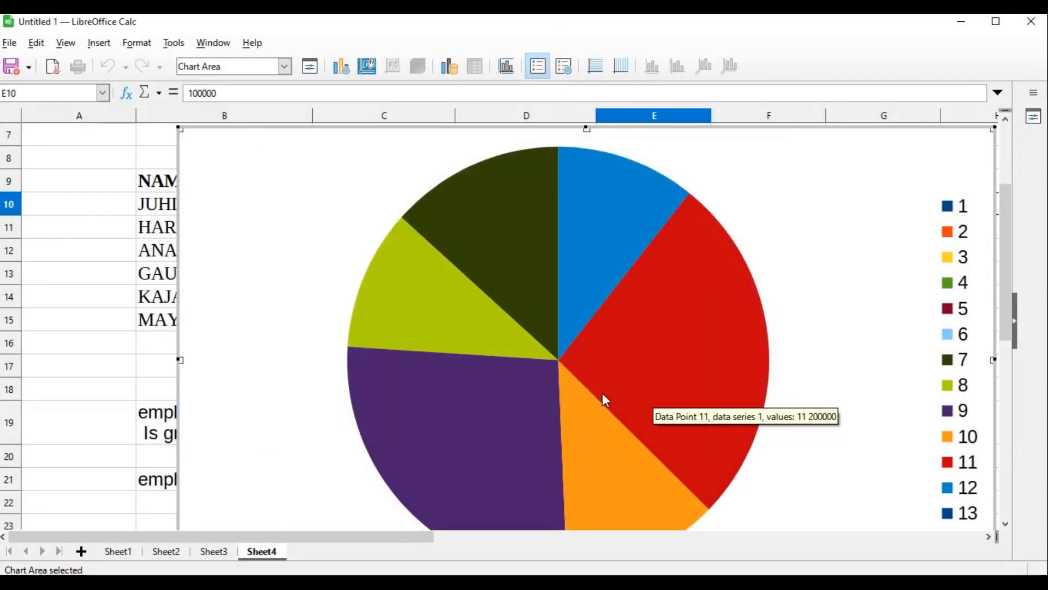
Shrink the pie chart and place it below row 21, under columns B to D
left_click_drag(180, 130, 599, 389)
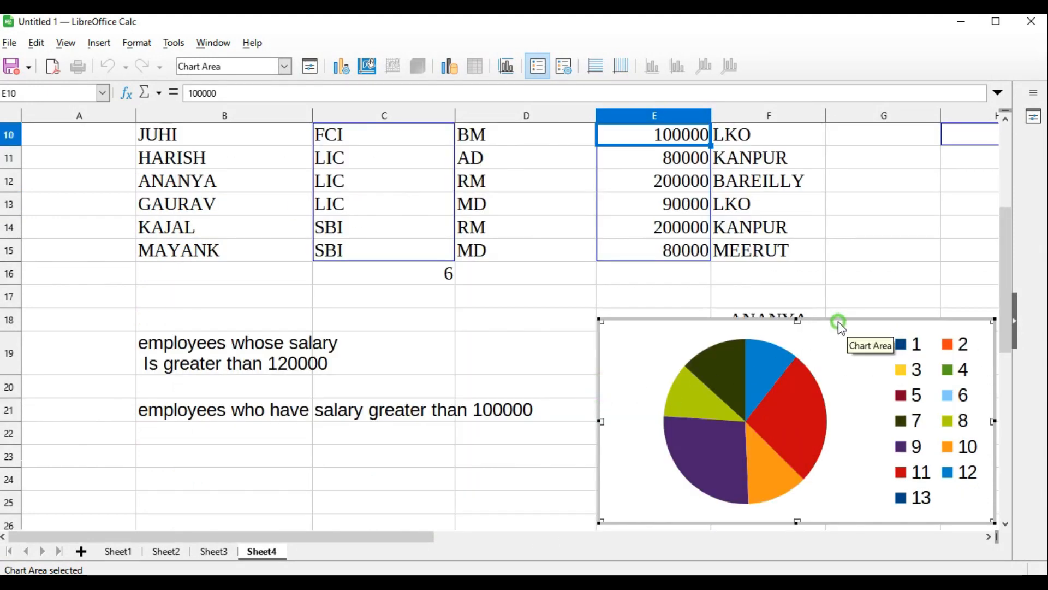
left_click_drag(614, 326, 550, 371)
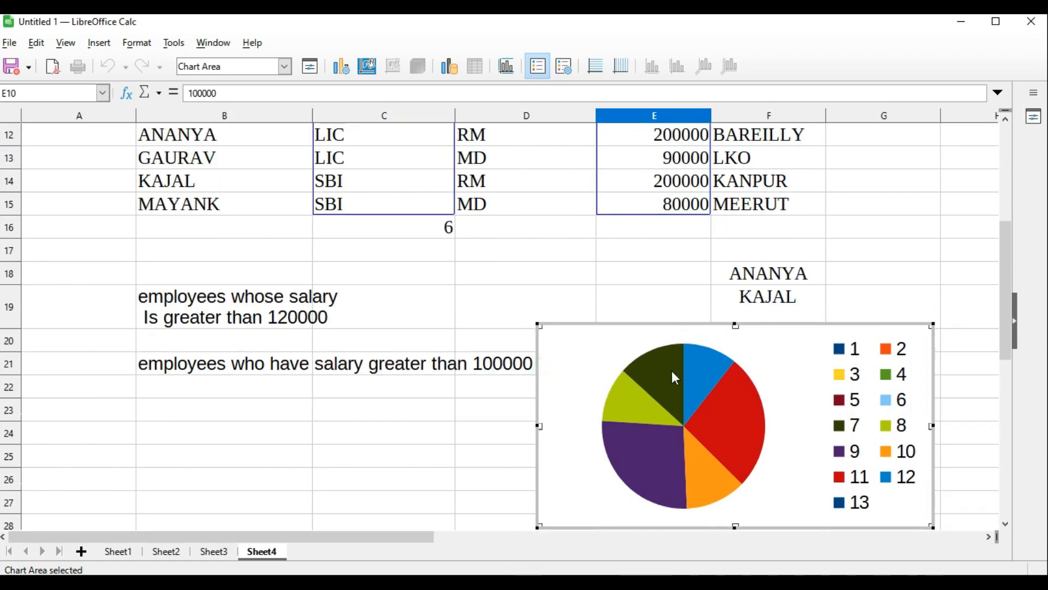
left_click(334, 538)
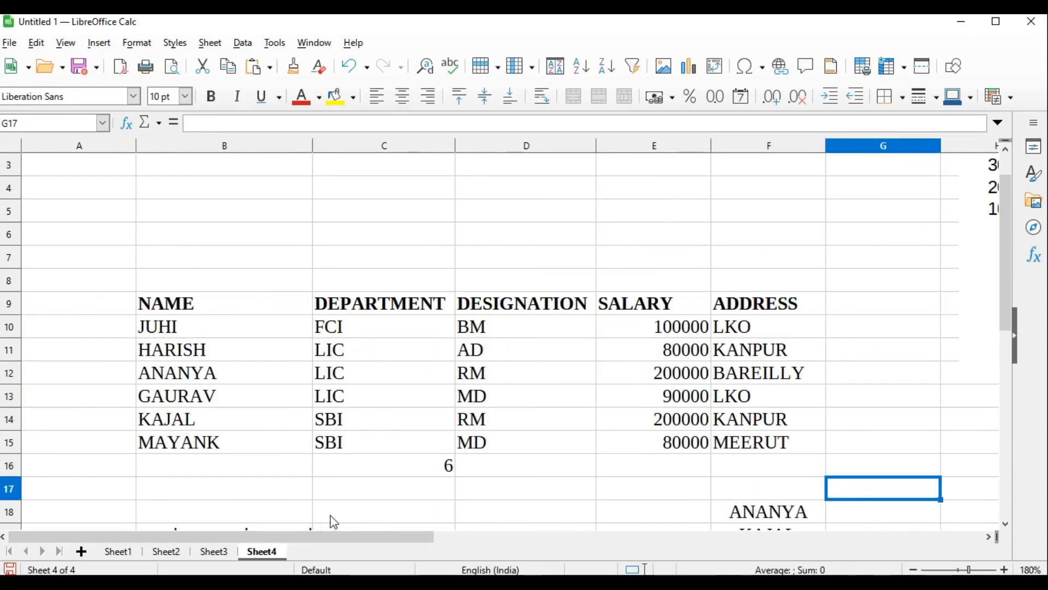
left_click_drag(328, 526, 336, 533)
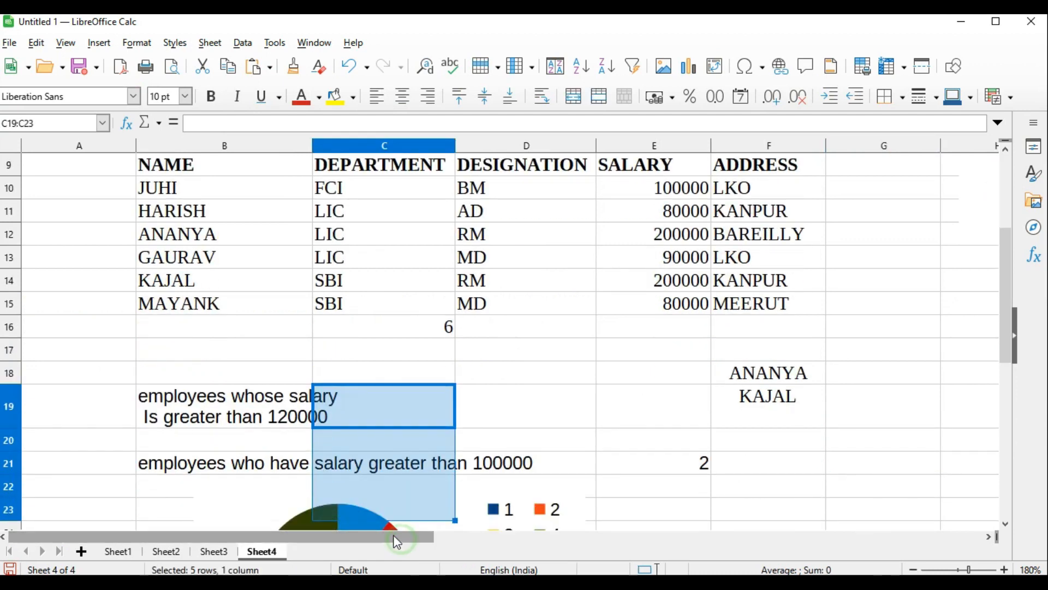
left_click(828, 413)
left_click_drag(159, 334, 772, 467)
left_click(835, 441)
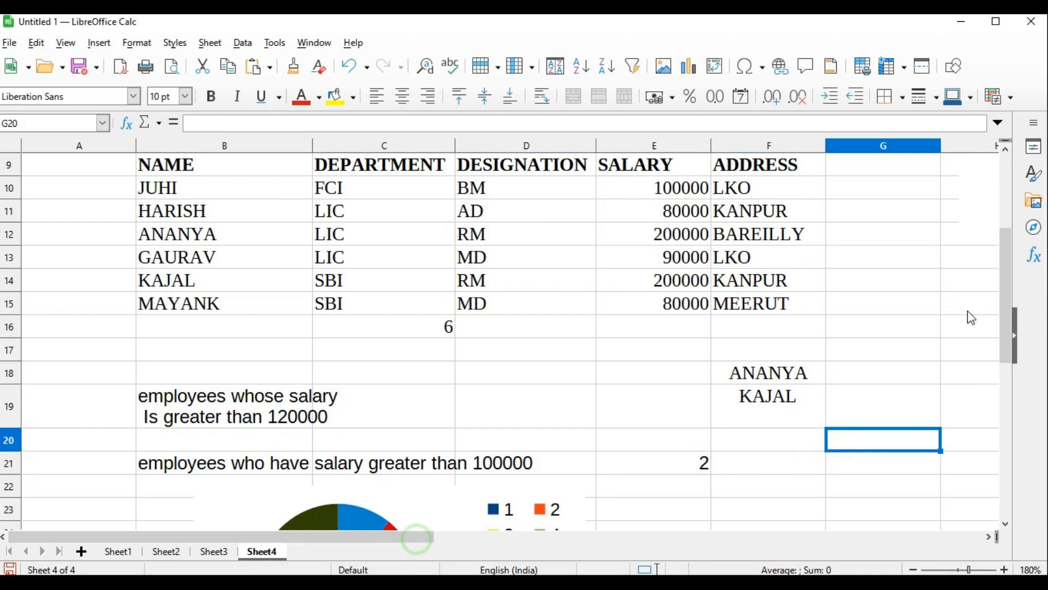
Review the charts placed beside and below the employee table on Sheet4
mouse_move(1010, 292)
left_mouse_down()
mouse_move(1010, 349)
mouse_move(1009, 293)
left_mouse_up()
left_click_drag(350, 534, 562, 534)
scroll(665, 440, "up", 3)
scroll(689, 420, "down", 3)
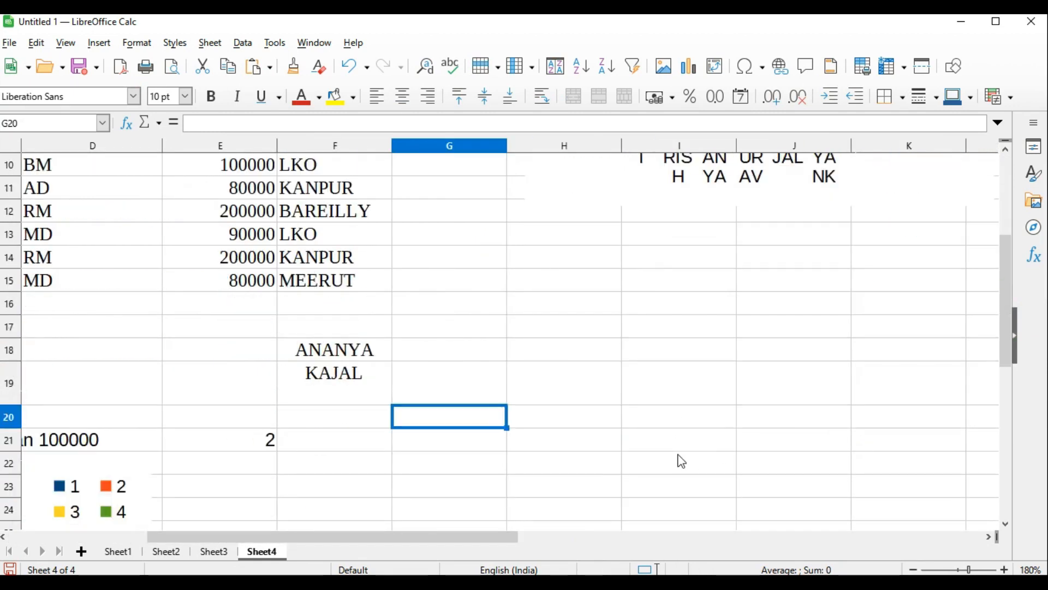
scroll(681, 461, "down", 3)
left_click_drag(430, 534, 335, 538)
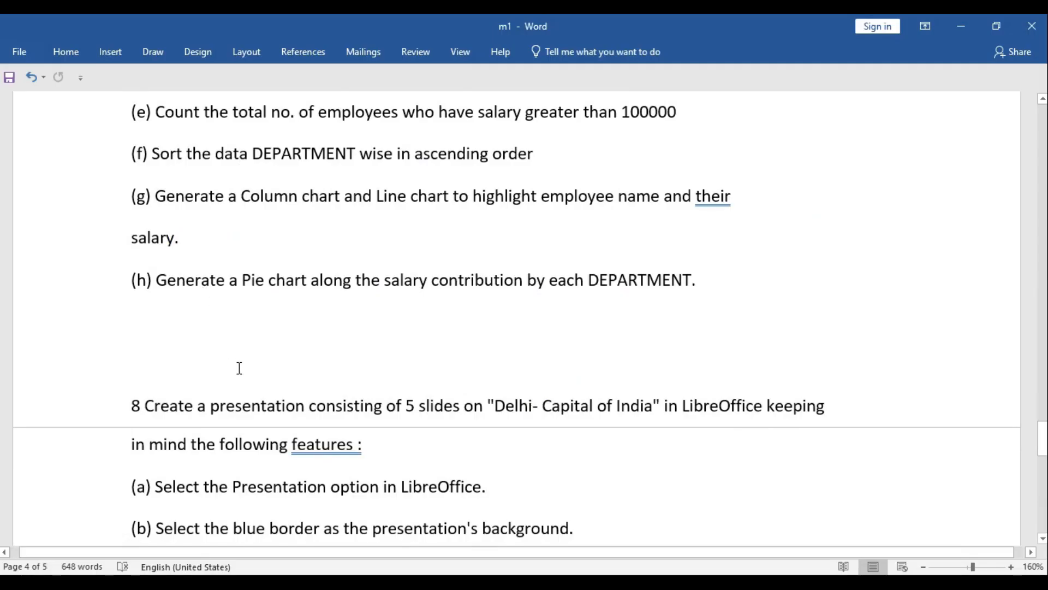
Switch to Word and read question 8 about the "Delhi- Capital of India" presentation, including its tasks (a) to (d)
scroll(245, 366, "up", 2)
scroll(252, 365, "down", 5)
left_click_drag(145, 174, 814, 183)
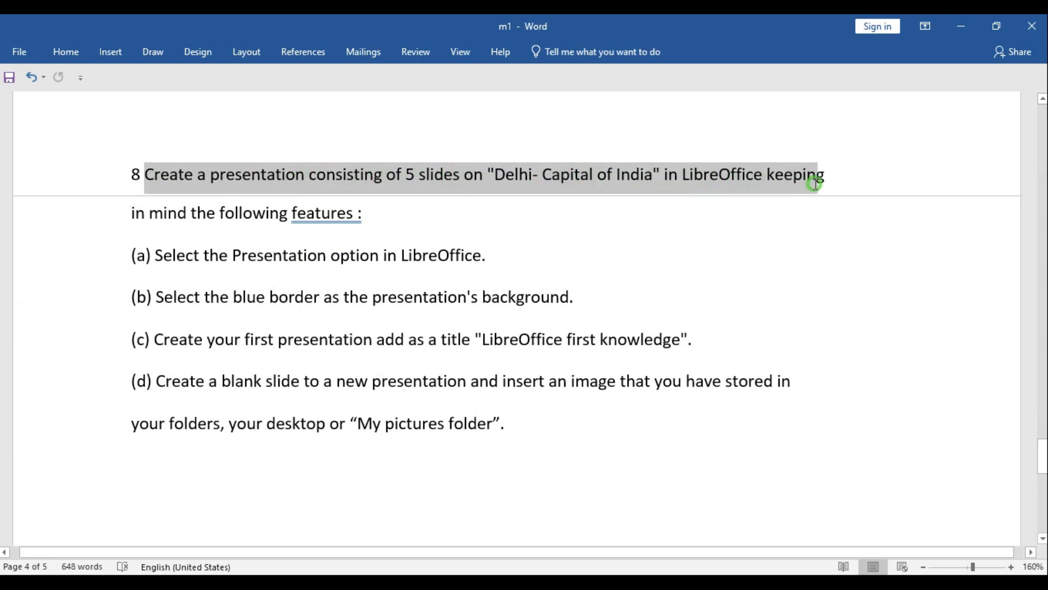
left_click(835, 232)
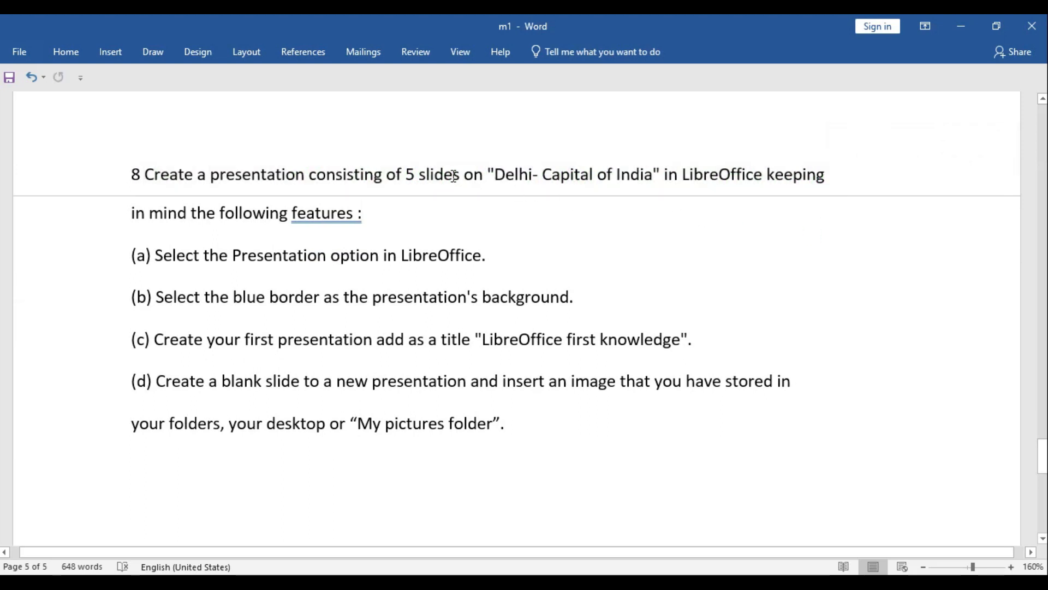
scroll(509, 245, "down", 2)
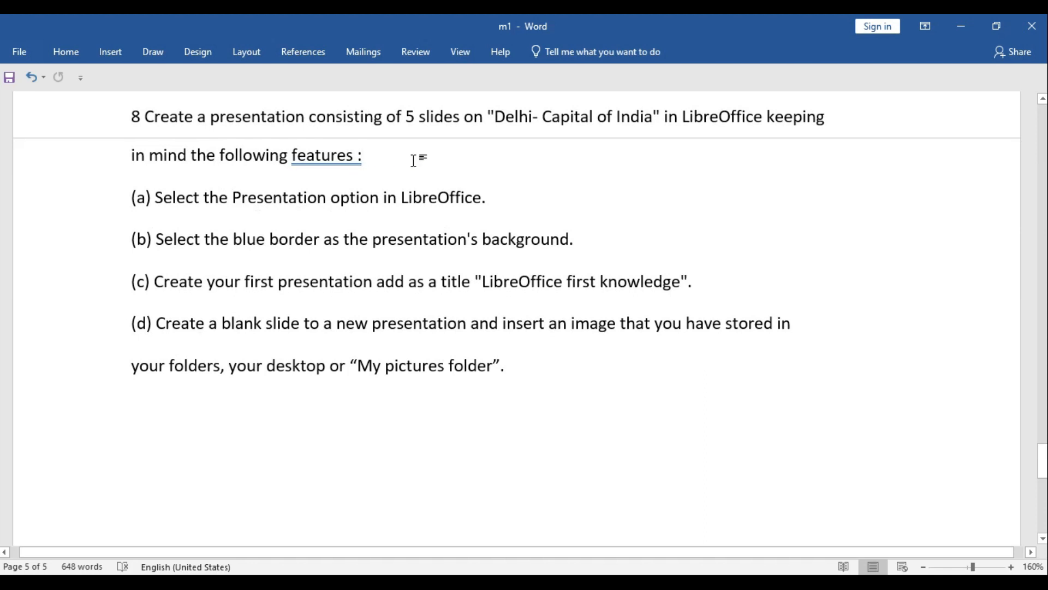
scroll(413, 160, "up", 2)
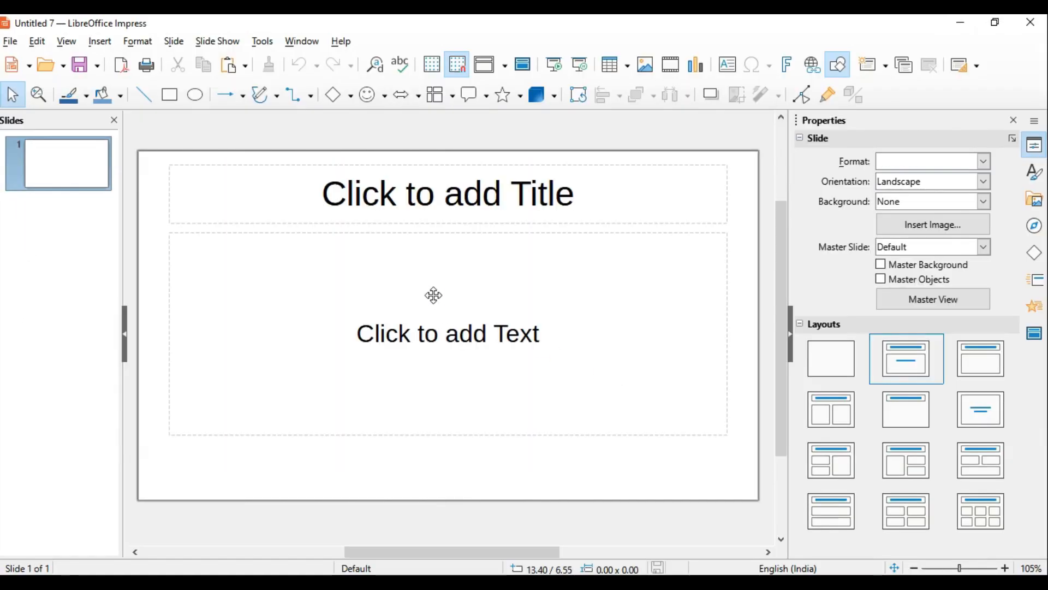
In a new presentation, cut the text placeholder from the first slide and move the title placeholder down to the middle
left_click(434, 295)
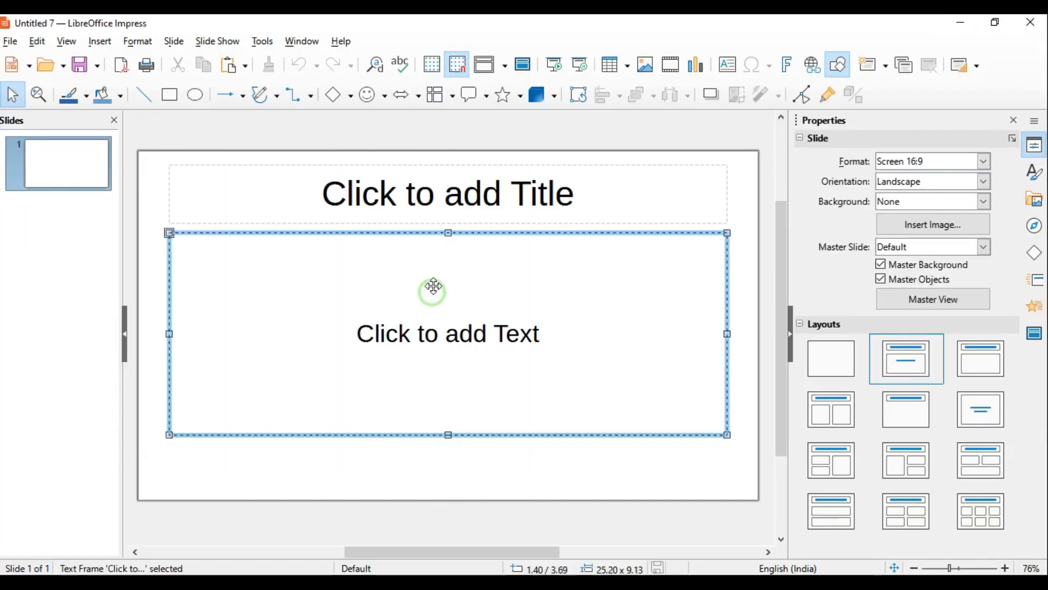
left_click(498, 240)
right_click(499, 243)
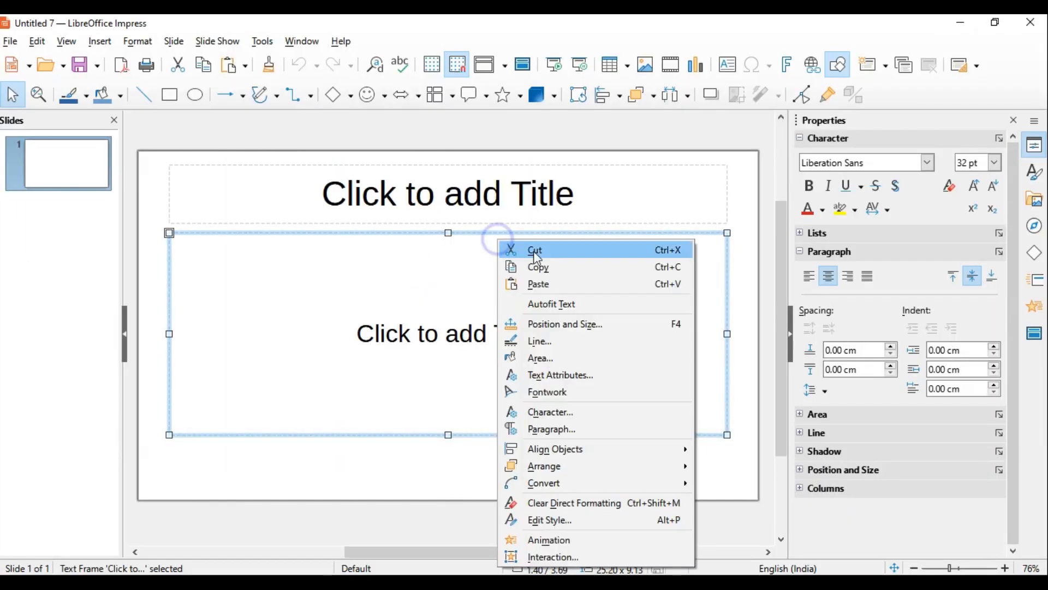
left_click(535, 249)
left_click(480, 207)
left_click_drag(480, 220, 480, 335)
Paste "LibreOffice first knowledge" into the title placeholder as the slide title
right_click(466, 307)
left_click(499, 349)
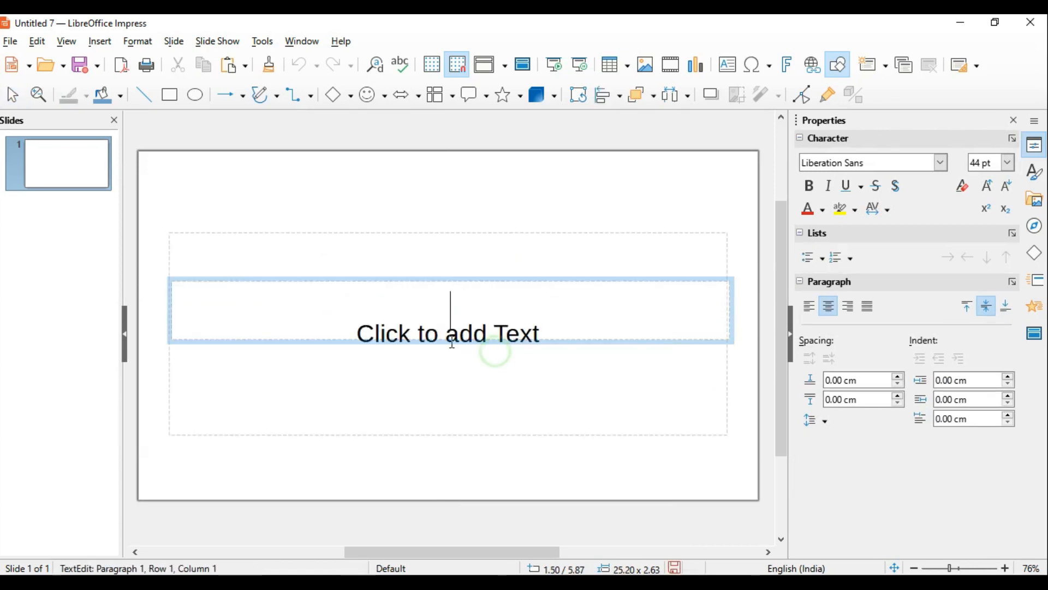
right_click(452, 304)
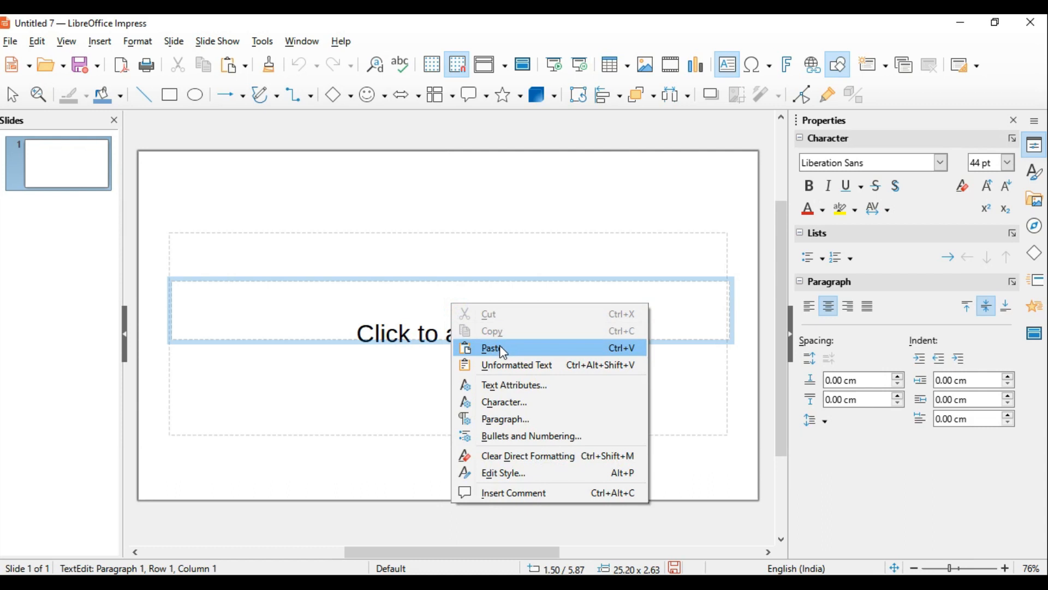
left_click(510, 365)
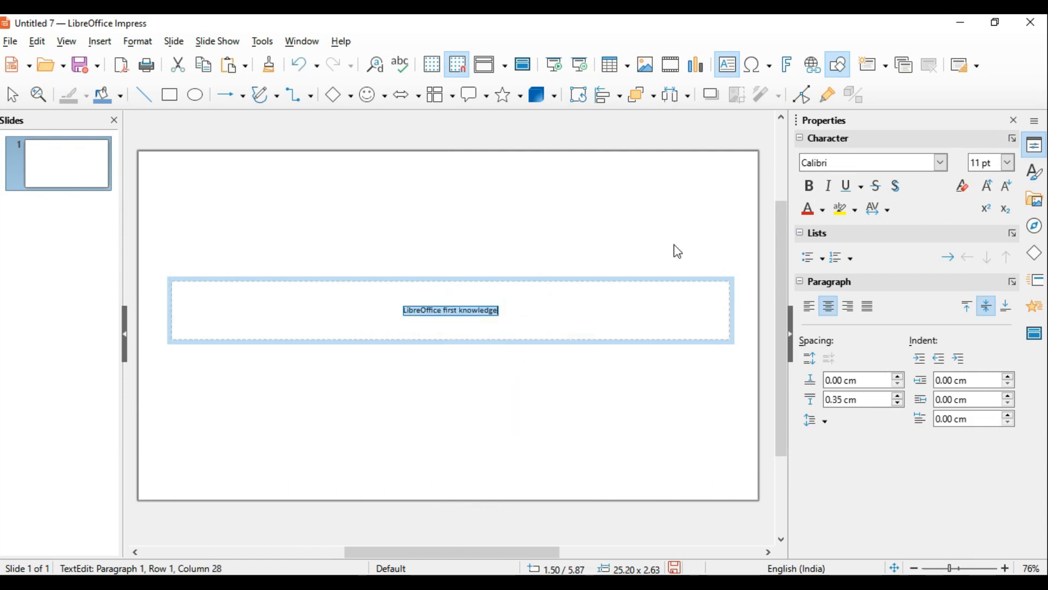
Set the font size of the title "LibreOffice first knowledge" to 54 pt
left_click(1010, 166)
left_click(977, 441)
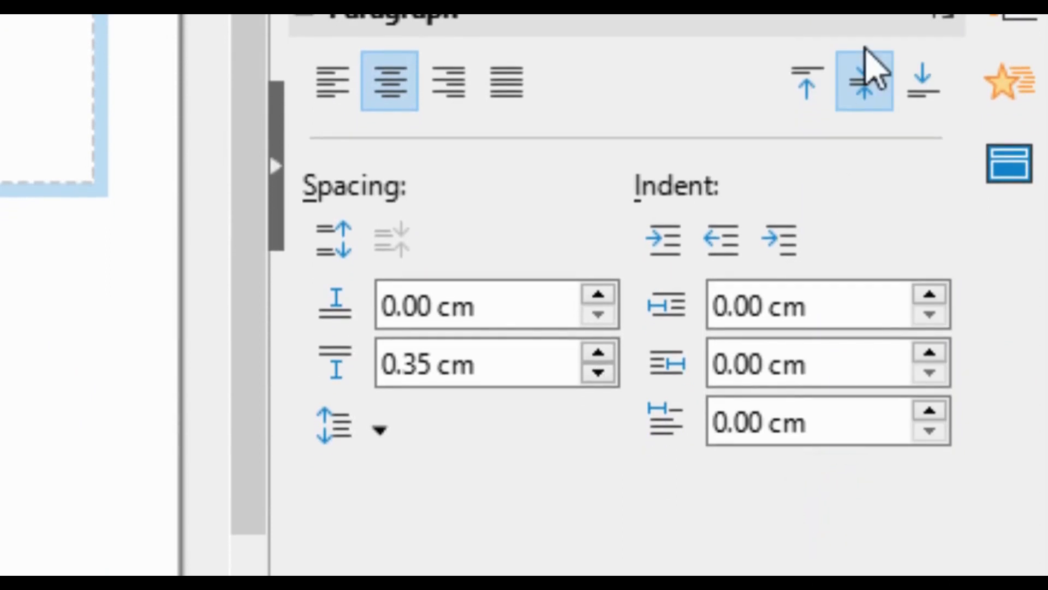
left_click(934, 58)
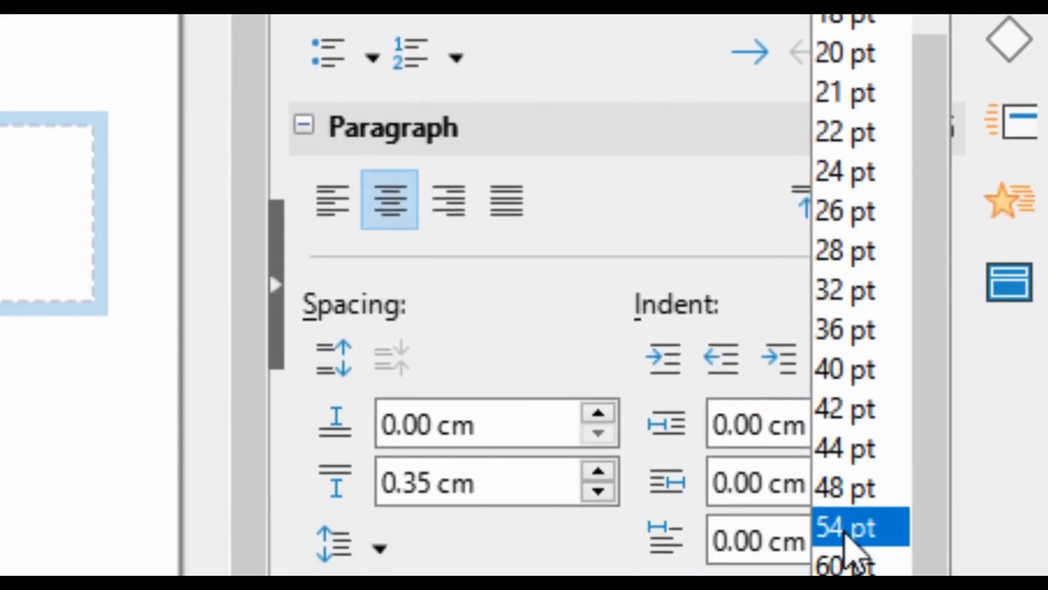
left_click(846, 529)
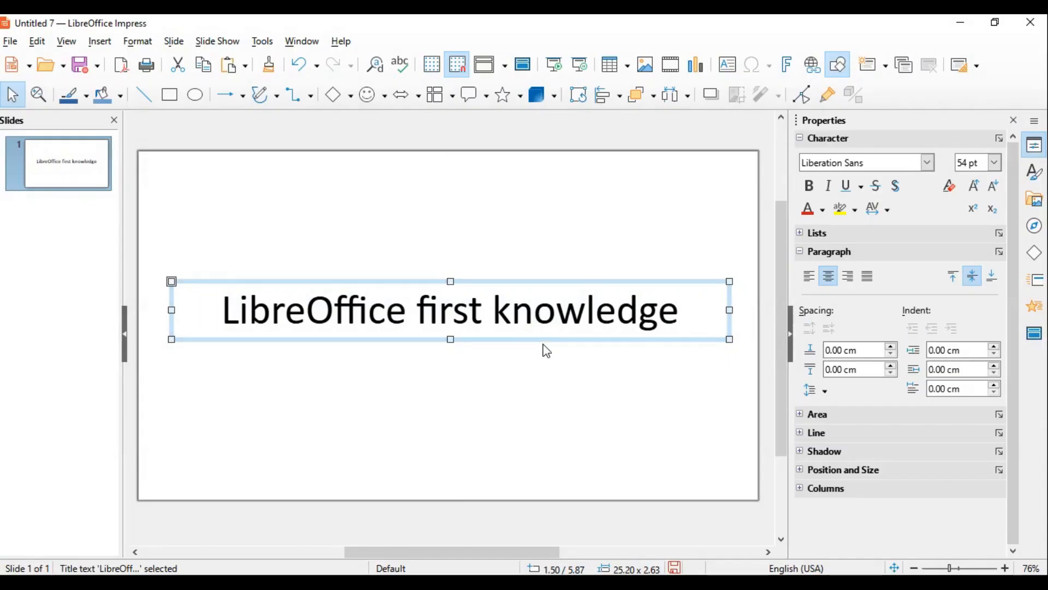
Fill the title slide's background with the solid color Light Green 2
right_click(539, 380)
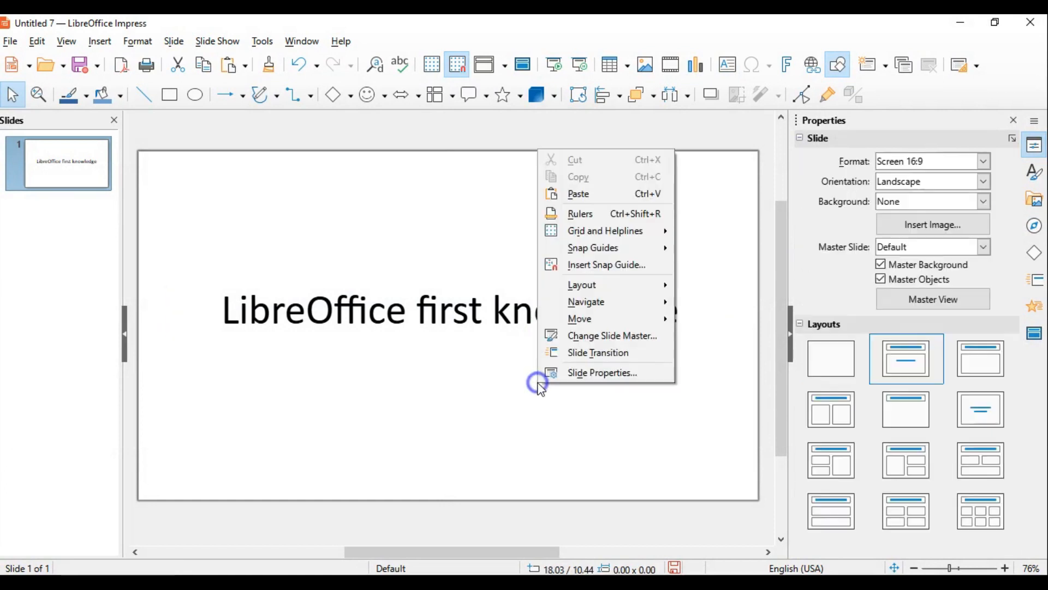
left_click(588, 376)
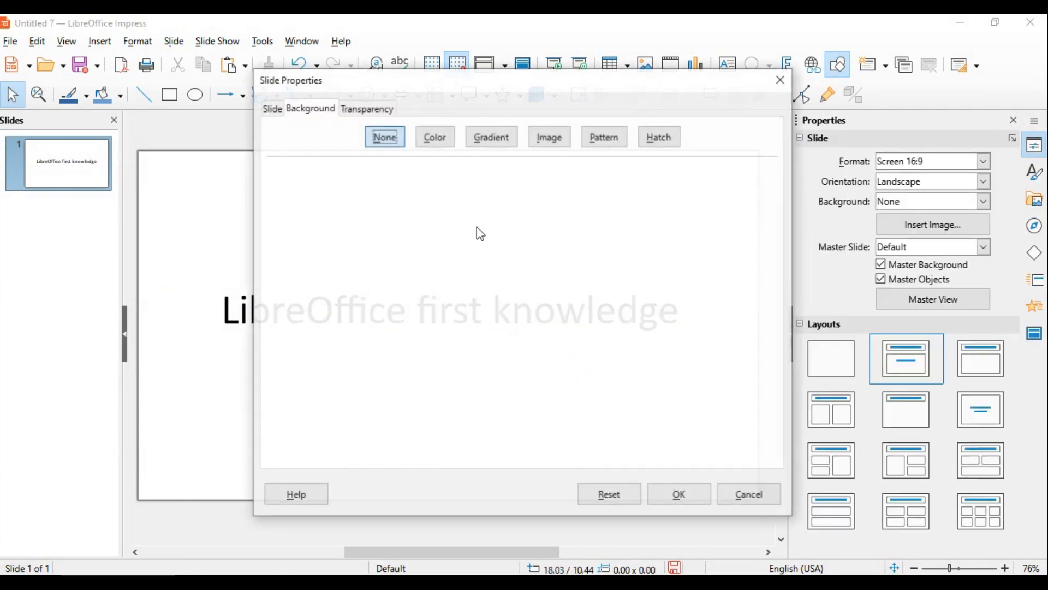
left_click(435, 137)
left_click(419, 274)
left_click(678, 494)
Fill the area of the title box with a solid orange from the standard palette
left_click(482, 316)
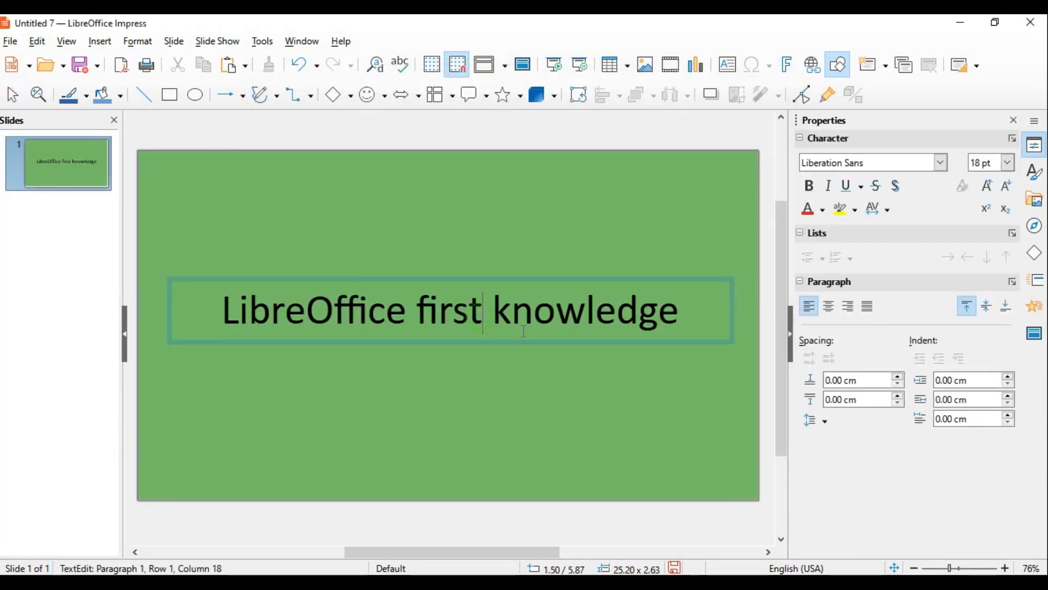
right_click(533, 336)
left_click(590, 135)
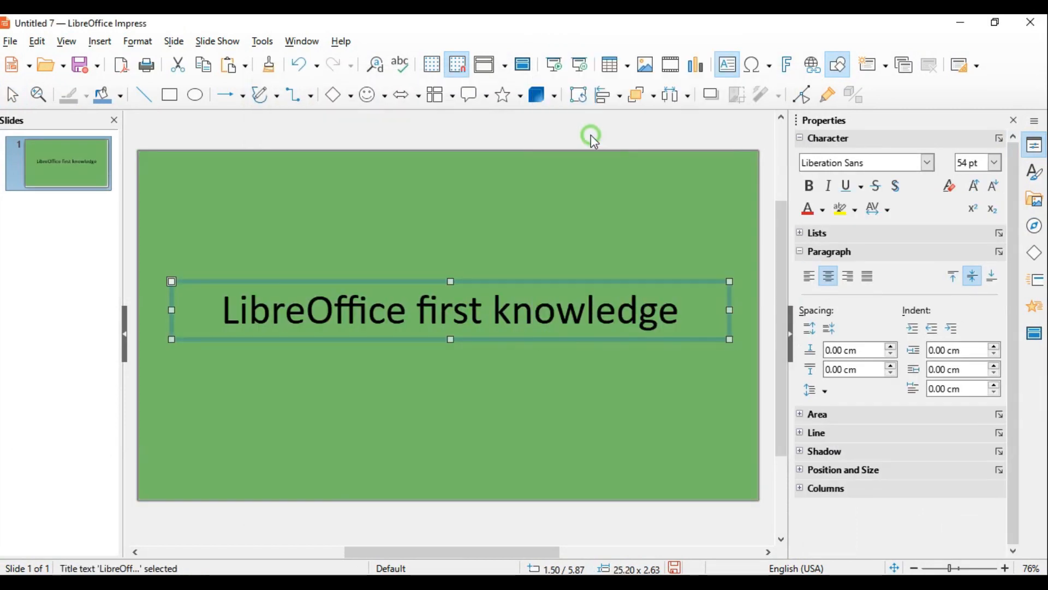
left_click(382, 141)
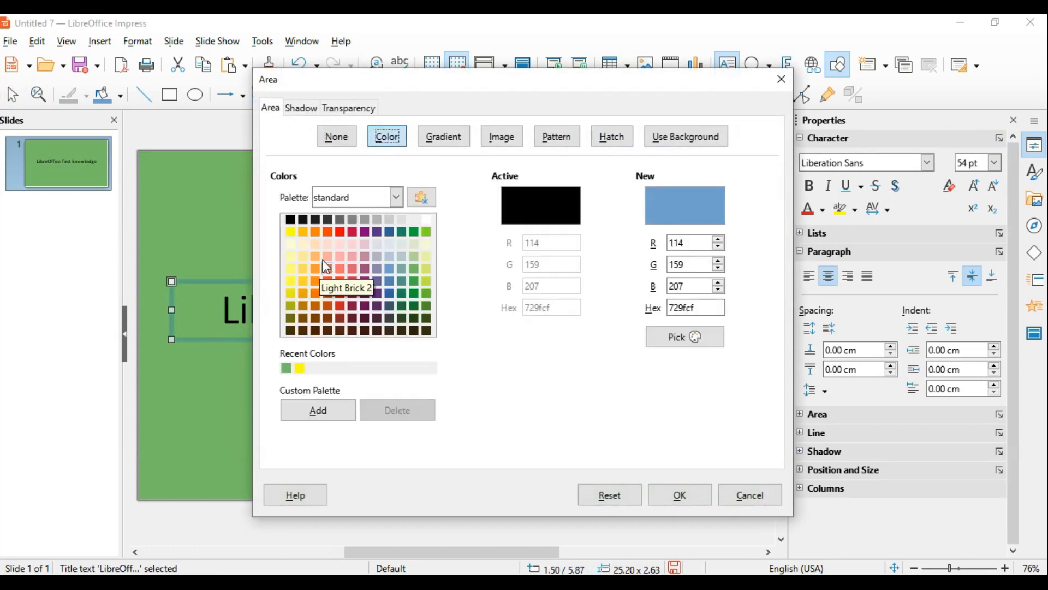
left_click(315, 232)
left_click(679, 494)
left_click(564, 411)
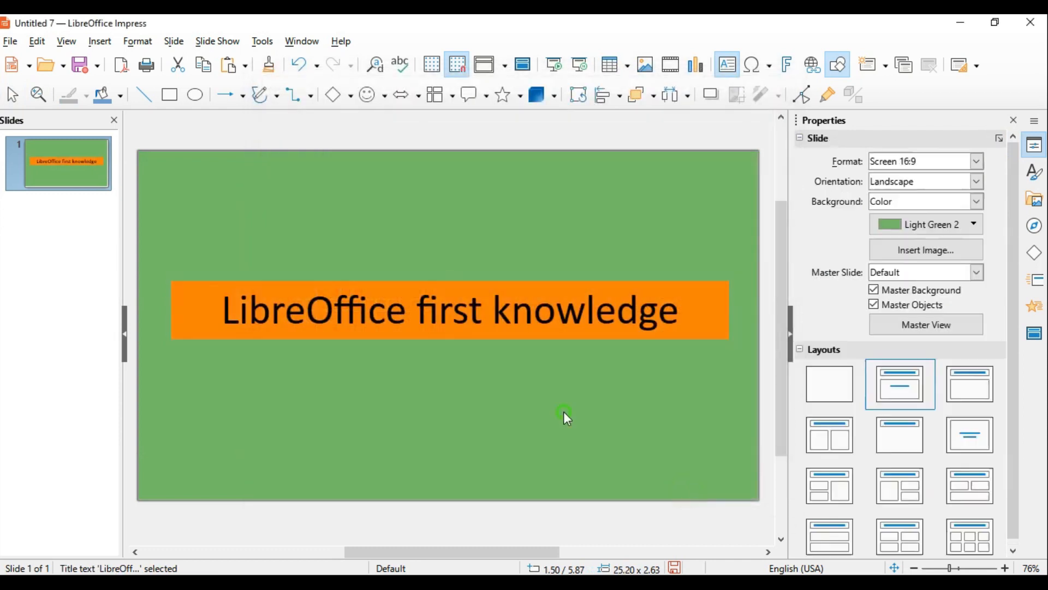
Switch to Word and reread tasks (a) to (d) of question 8
left_click(515, 578)
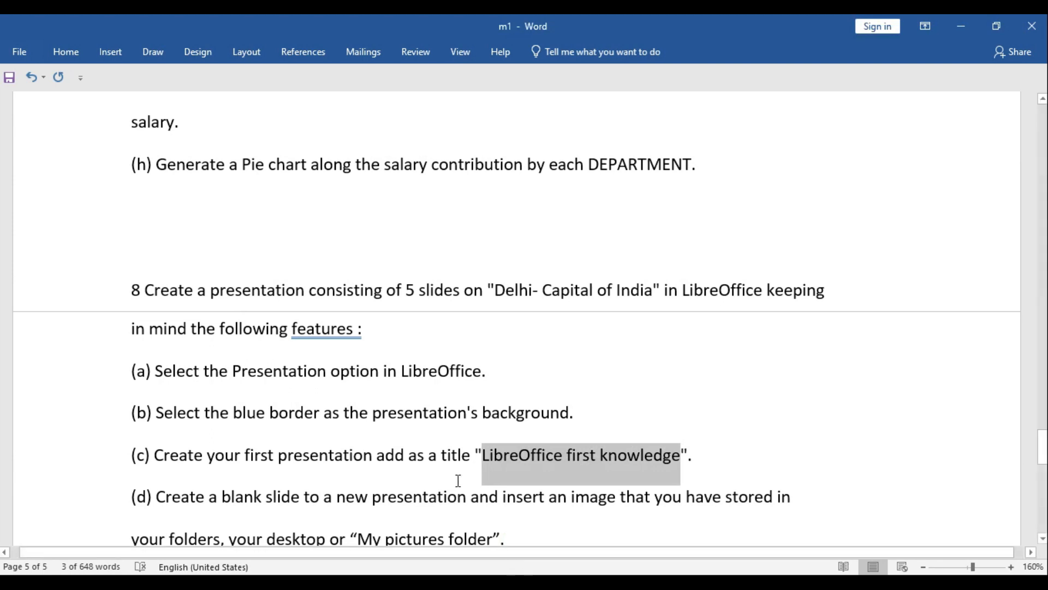
scroll(415, 456, "down", 2)
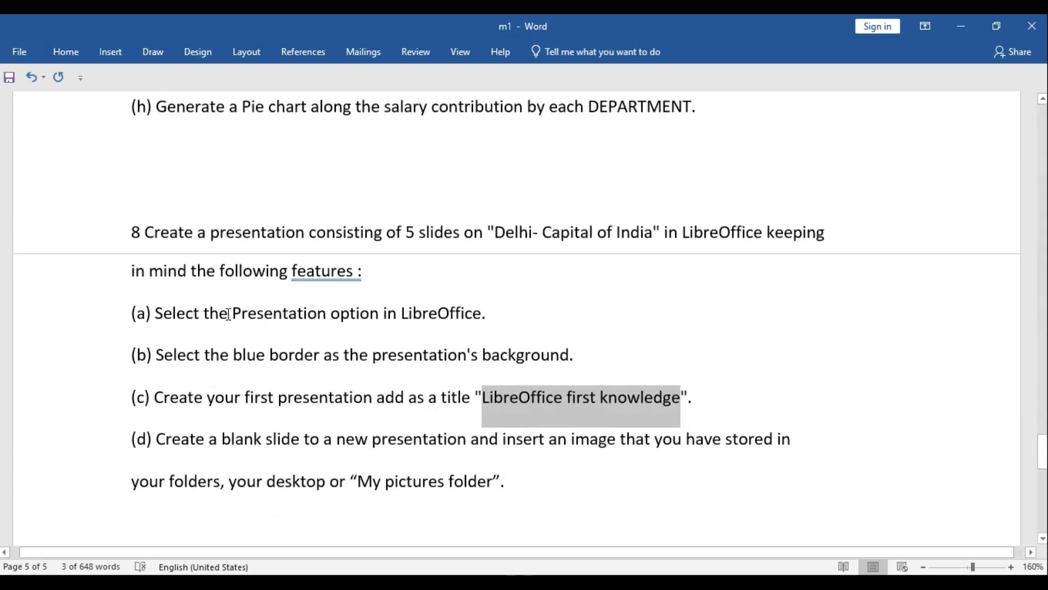
left_click(604, 355)
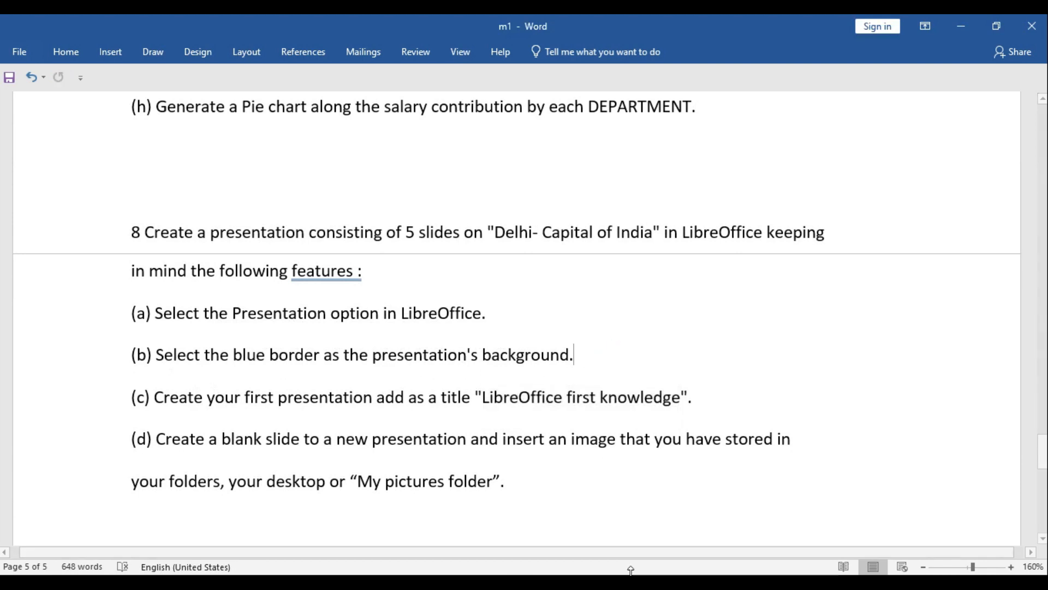
Return to the Untitled 7 presentation, give the title box a thick green border and set the slide background to Dark Red 1
left_click(688, 580)
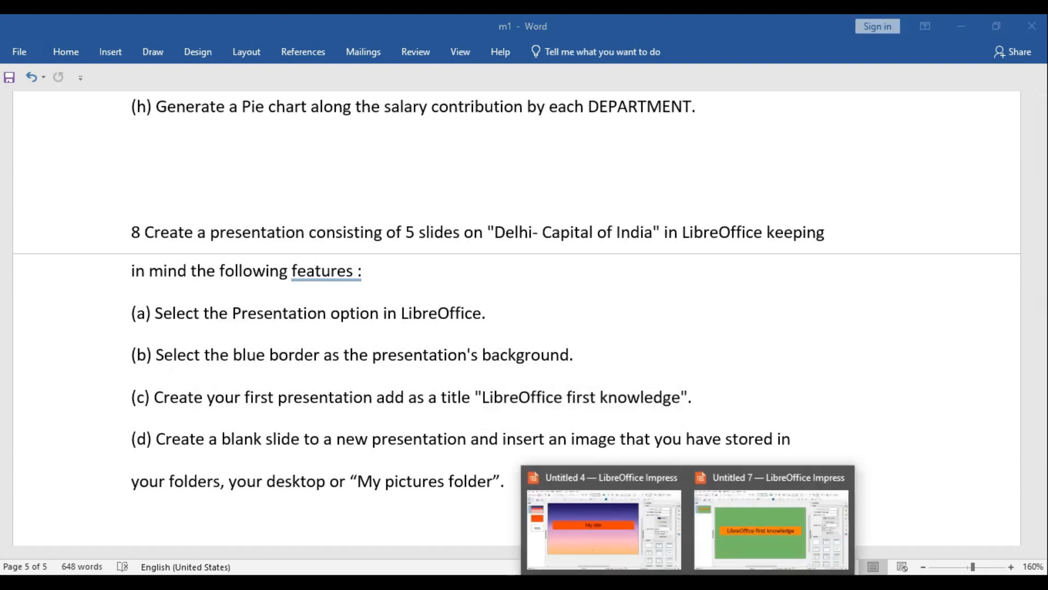
left_click(722, 534)
left_click(613, 337)
left_click(802, 433)
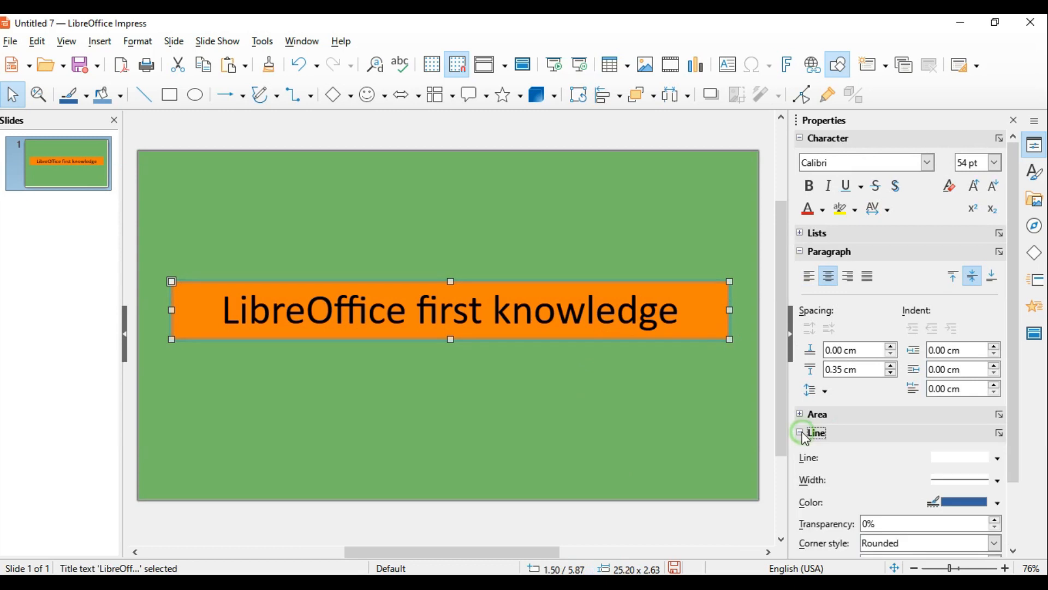
left_click(1000, 502)
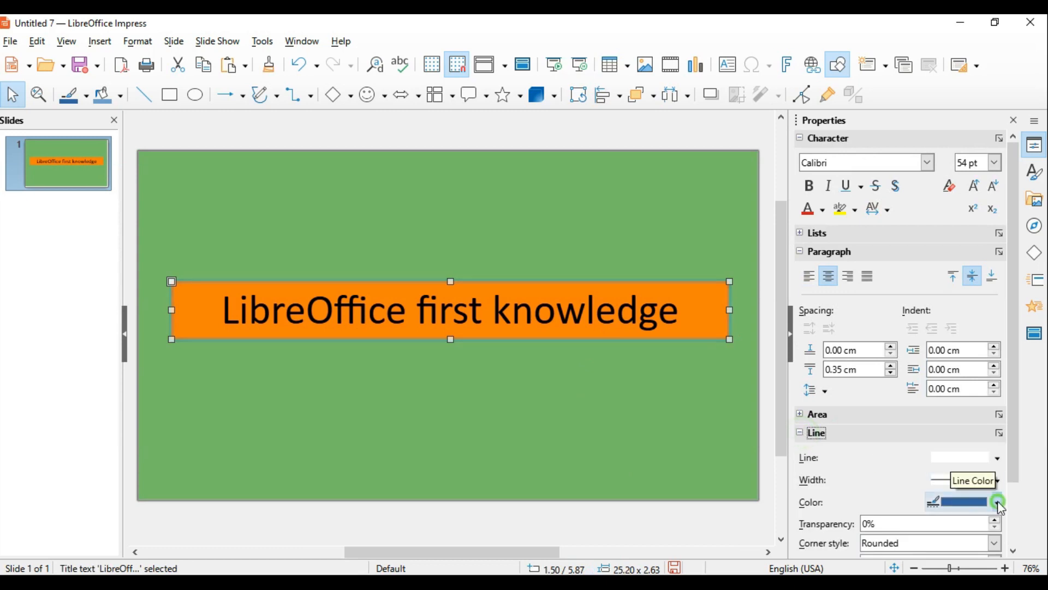
left_click(901, 361)
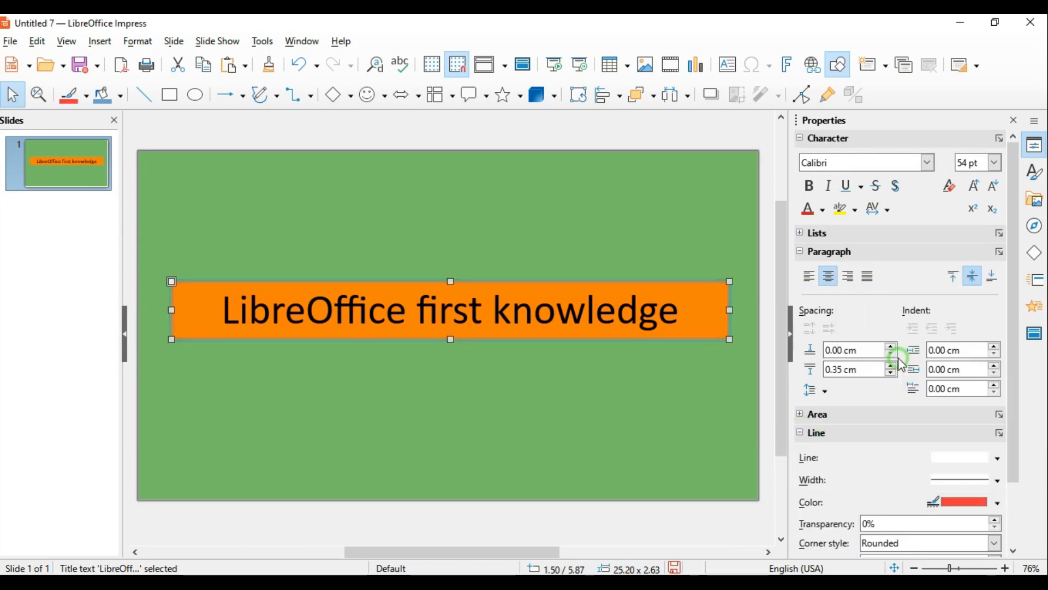
left_click(551, 280)
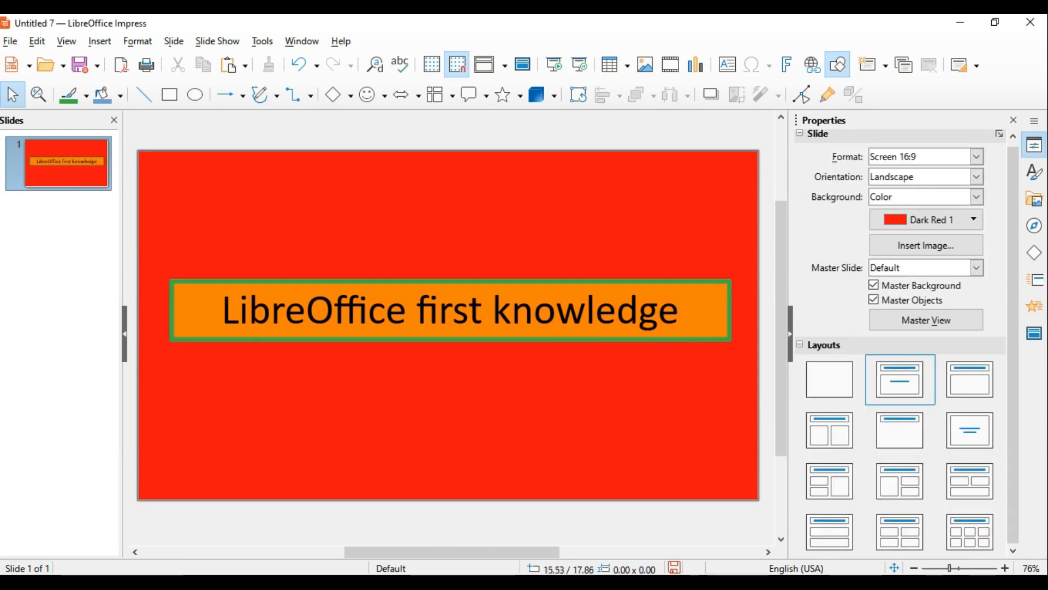
Check task (d) in Word, then add a second slide in Impress and delete its text and title placeholders
left_click(440, 526)
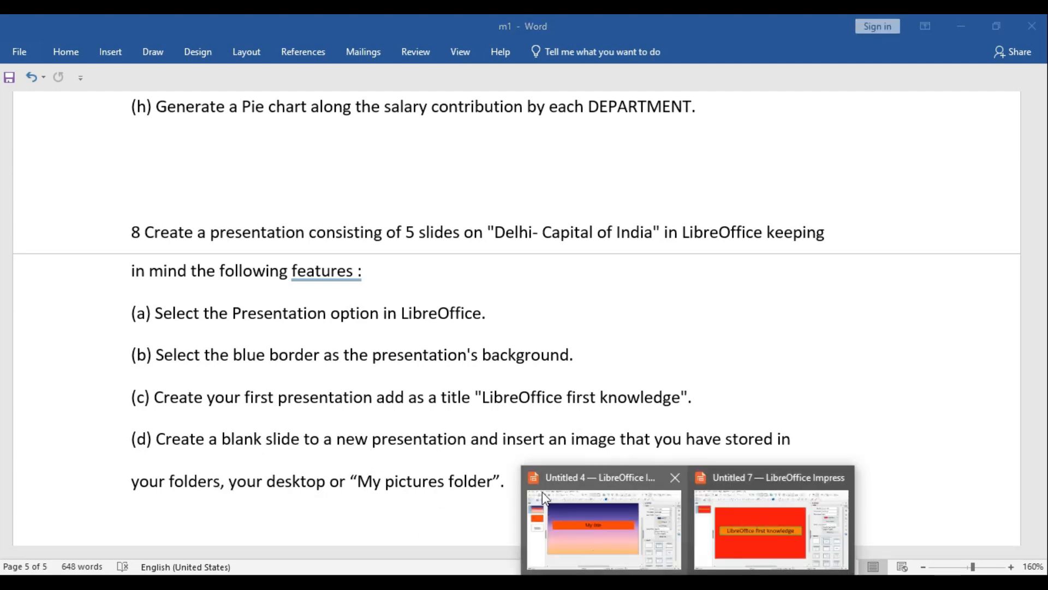
left_click(788, 526)
right_click(61, 302)
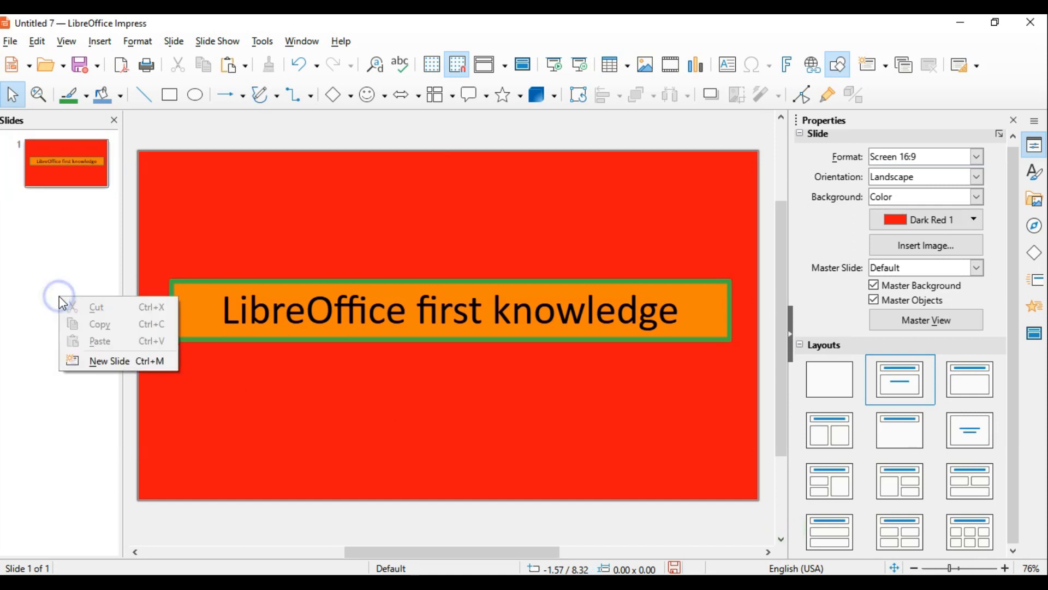
left_click(110, 361)
left_click(313, 358)
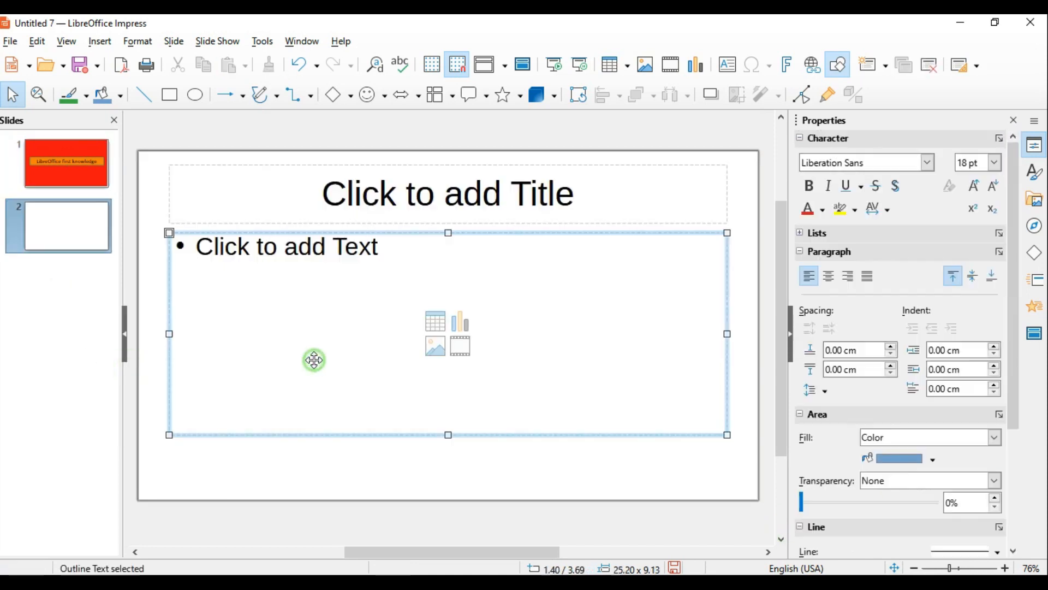
key("Delete")
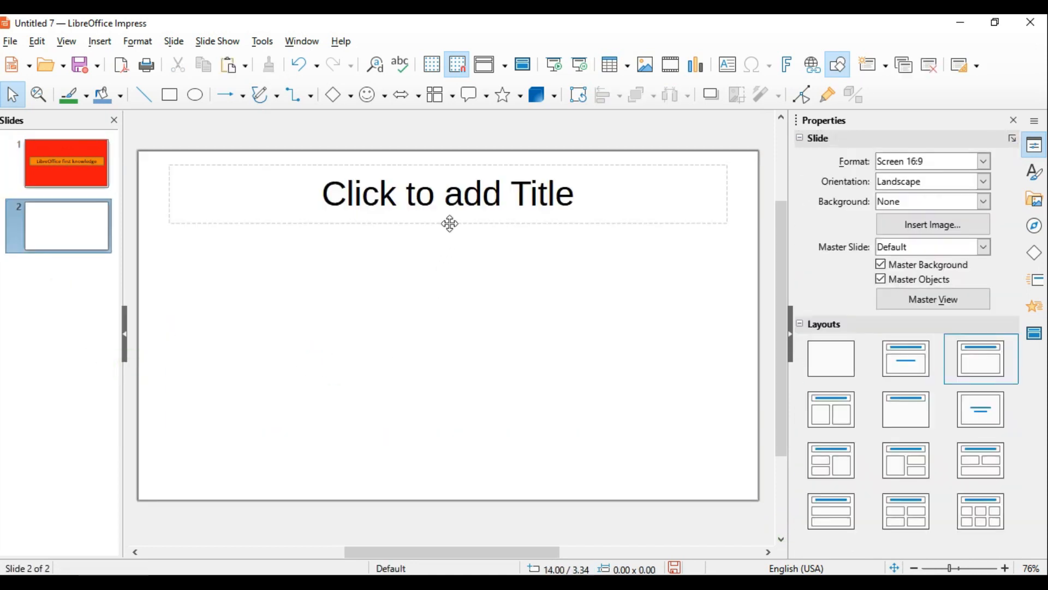
left_click(449, 222)
key("Delete")
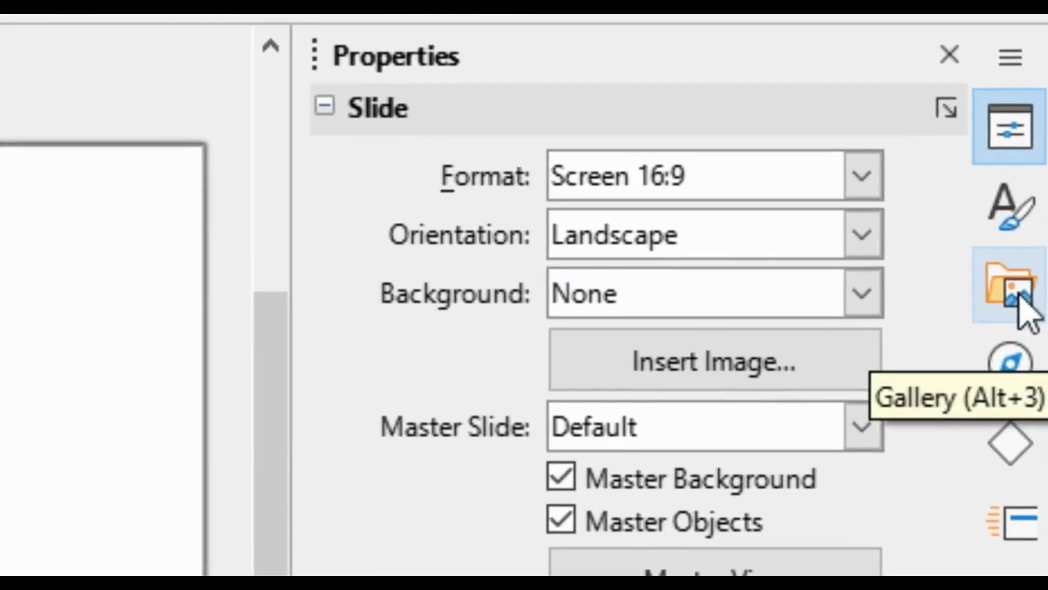
Insert the computer monitor graphic from the gallery's Network theme and enlarge it in the middle of slide 2
left_click(1019, 299)
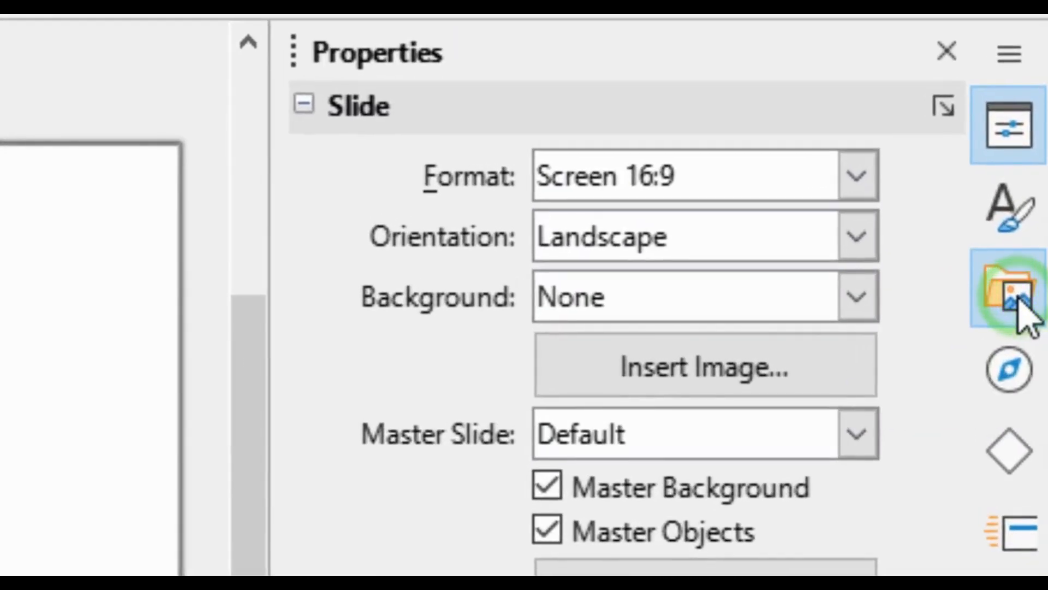
left_click(567, 220)
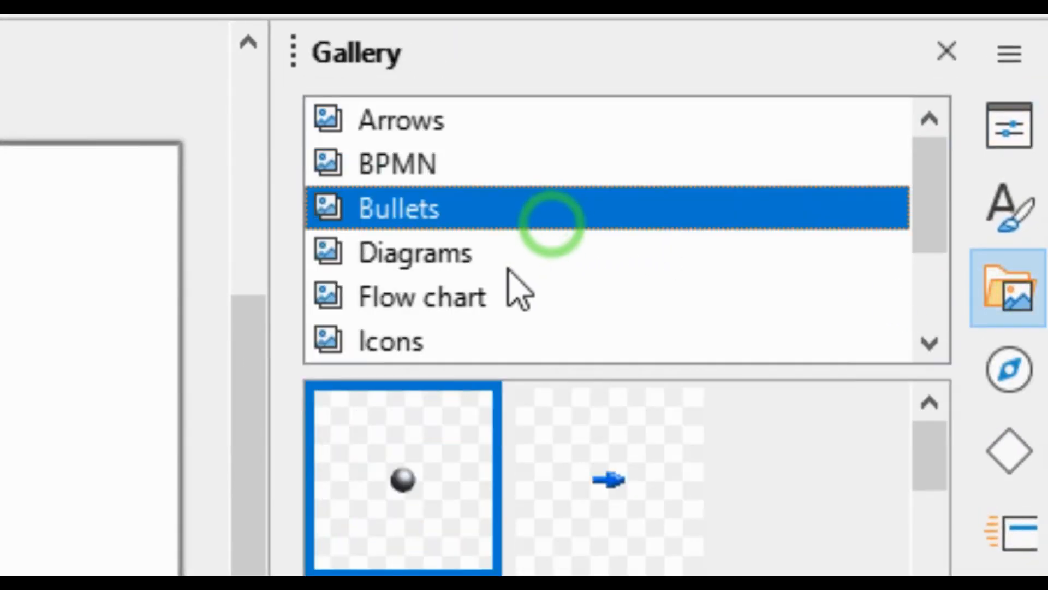
left_click(505, 256)
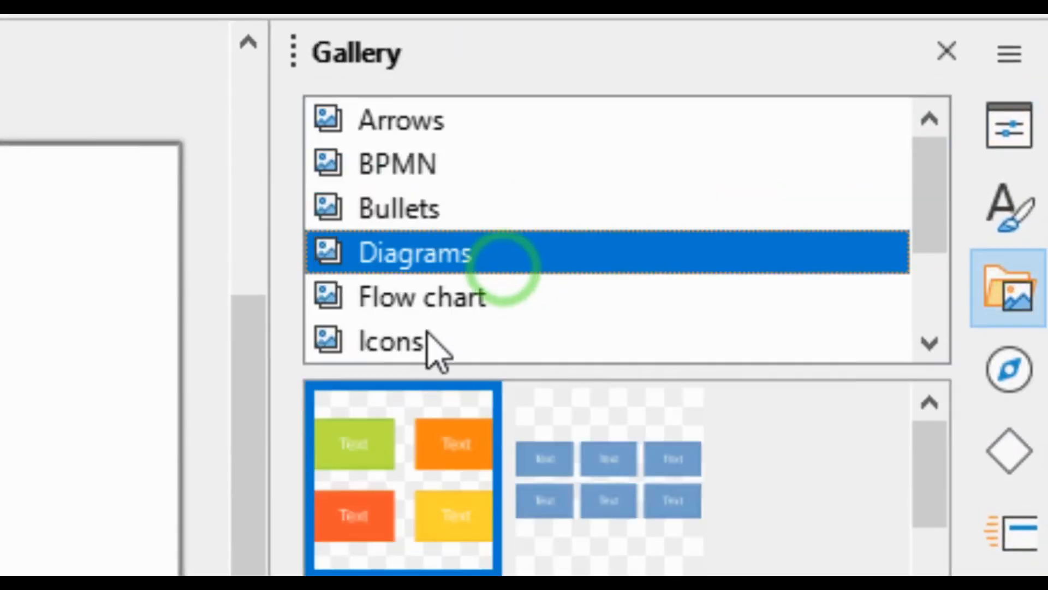
left_click(433, 341)
left_click_drag(931, 227, 934, 303)
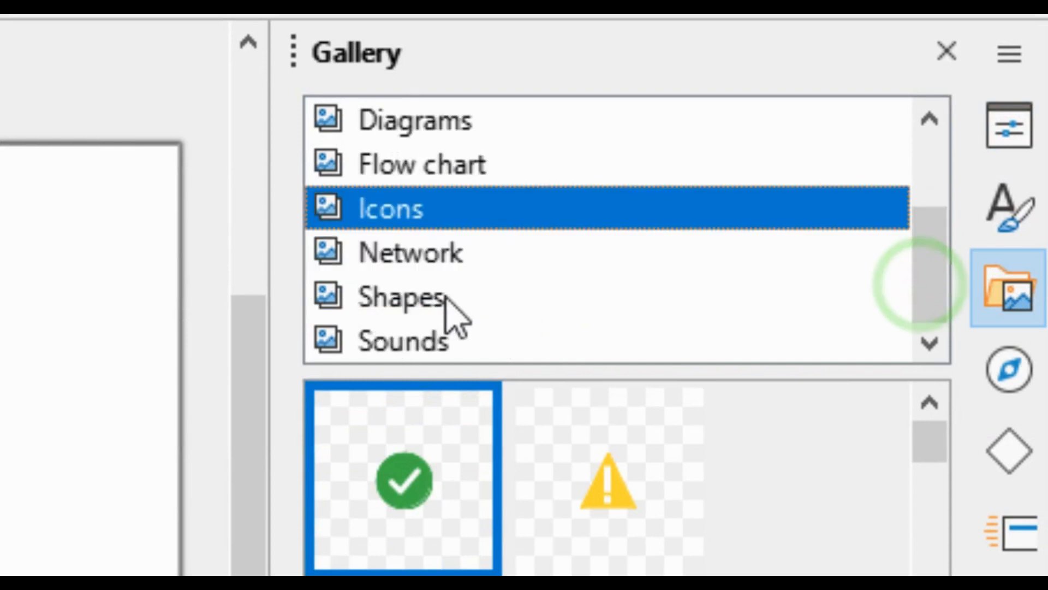
left_click(415, 303)
left_click(410, 256)
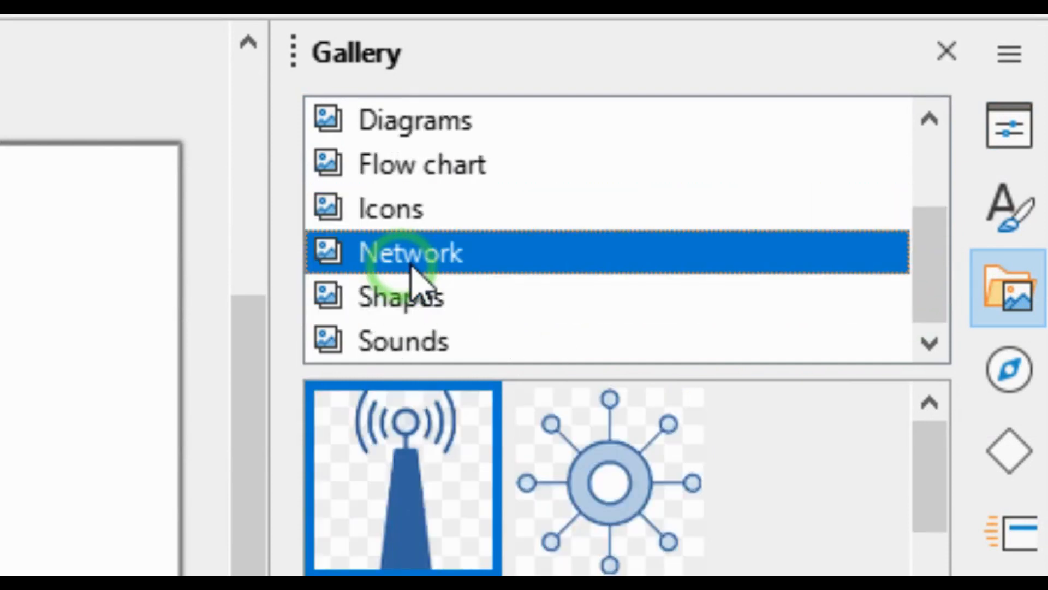
left_click(587, 494)
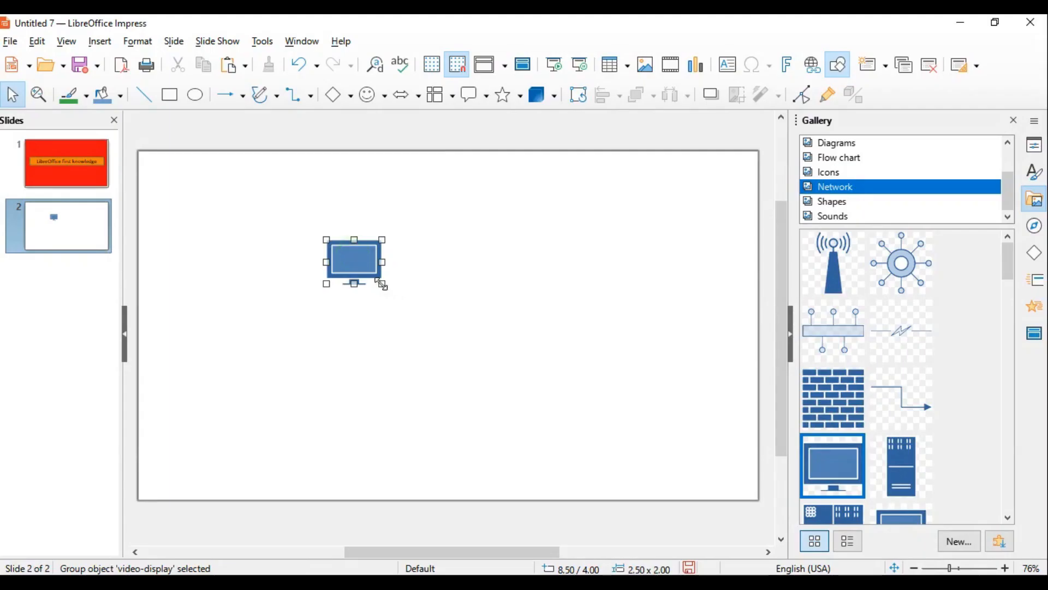
left_click_drag(382, 285, 567, 383)
left_click(640, 322)
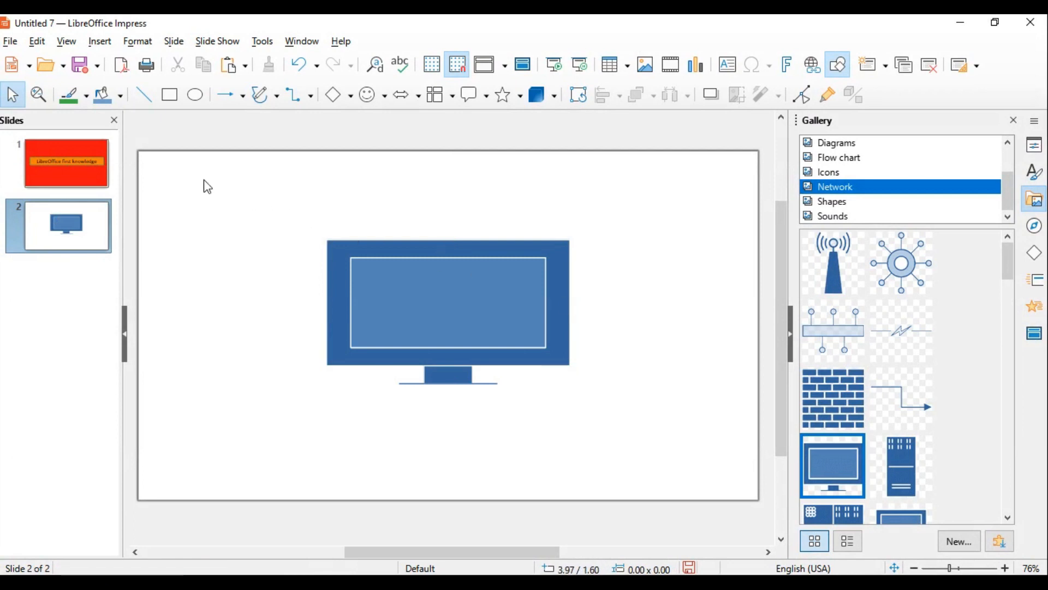
Insert the stored image with the round LT logo onto slide 2
left_click(100, 41)
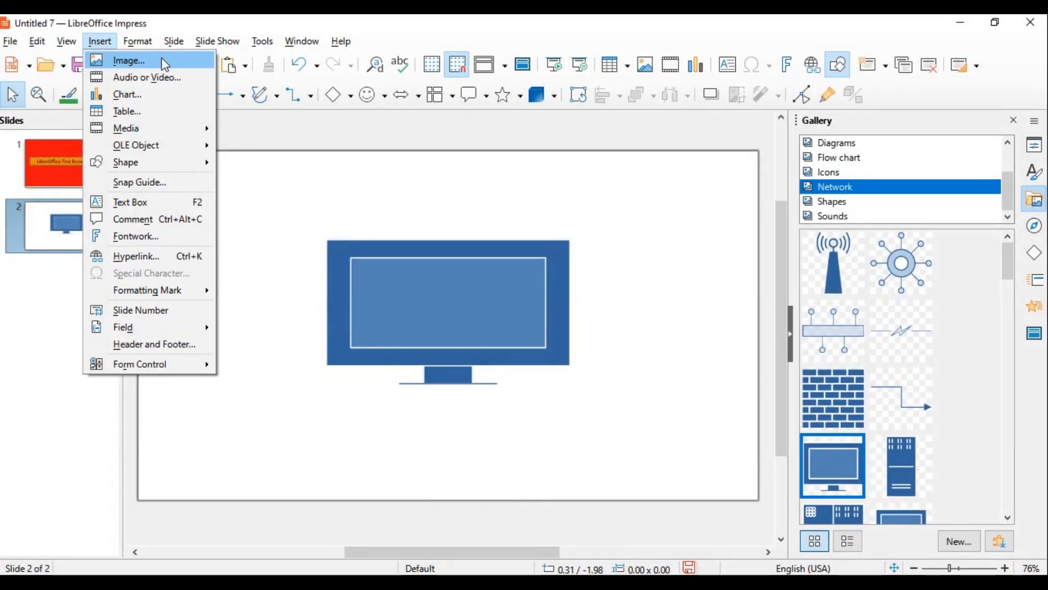
left_click(494, 164)
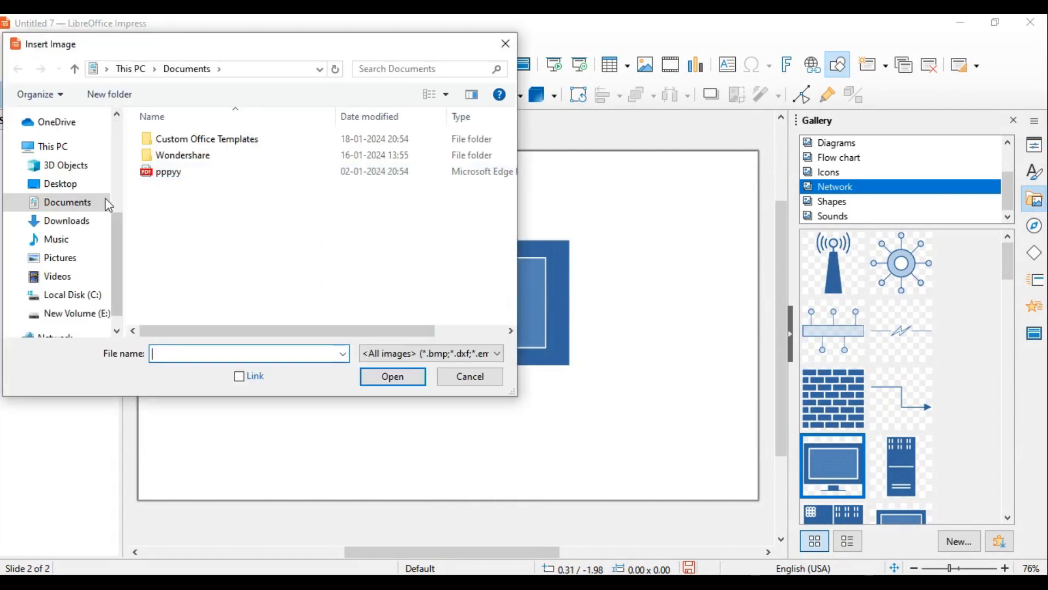
left_click(75, 266)
left_click(262, 182)
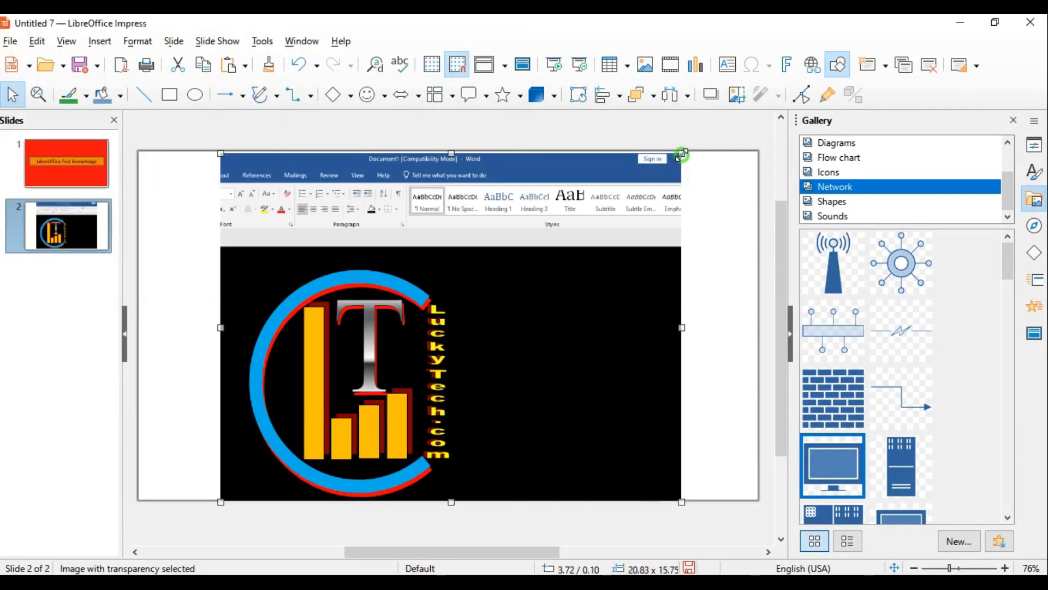
Shrink the logo image into the lower-left area of slide 2 and move the monitor graphic to the slide's right side
left_click_drag(682, 155, 425, 347)
left_click_drag(378, 391, 304, 339)
left_click(648, 442)
left_click_drag(494, 306, 616, 288)
left_click_drag(288, 348, 347, 348)
left_click(473, 418)
Review the title slide and the image slide of the presentation
left_click(75, 159)
left_click(67, 229)
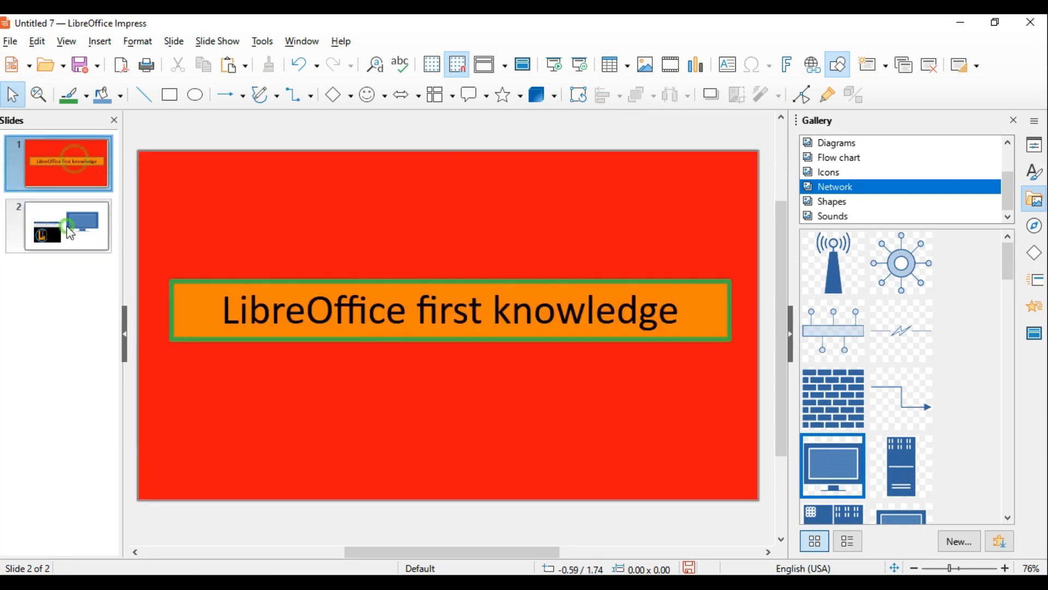
left_click(63, 164)
left_click(68, 228)
left_click(531, 217)
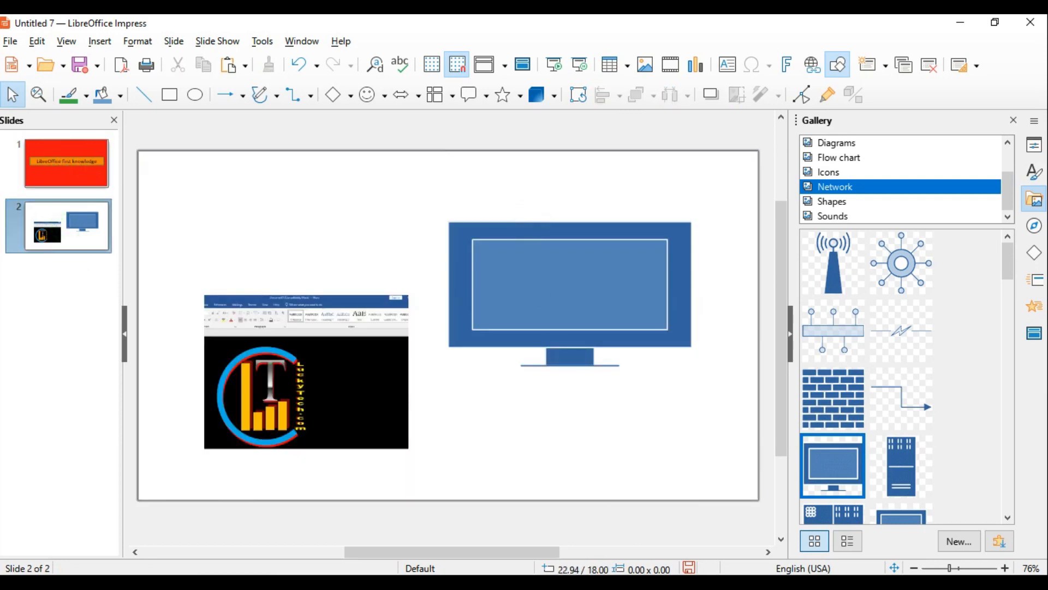
Switch to Word and look back over question 8 and the EMPLOYEE'S DATABASE tasks of question 7
left_click(486, 540)
scroll(427, 349, "down", 5)
scroll(649, 347, "up", 5)
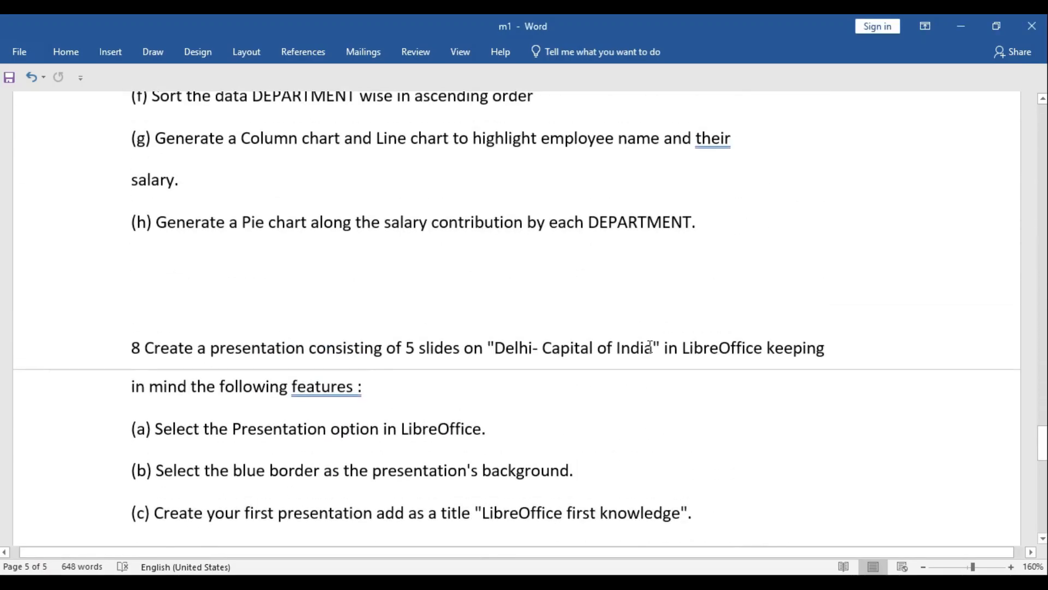
scroll(650, 347, "up", 5)
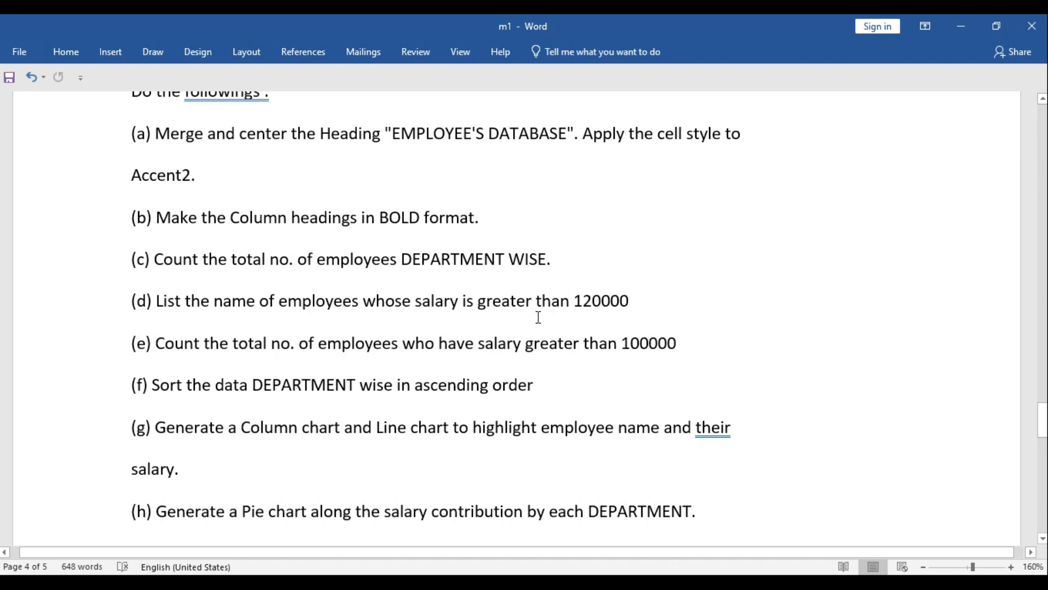
scroll(580, 388, "up", 1)
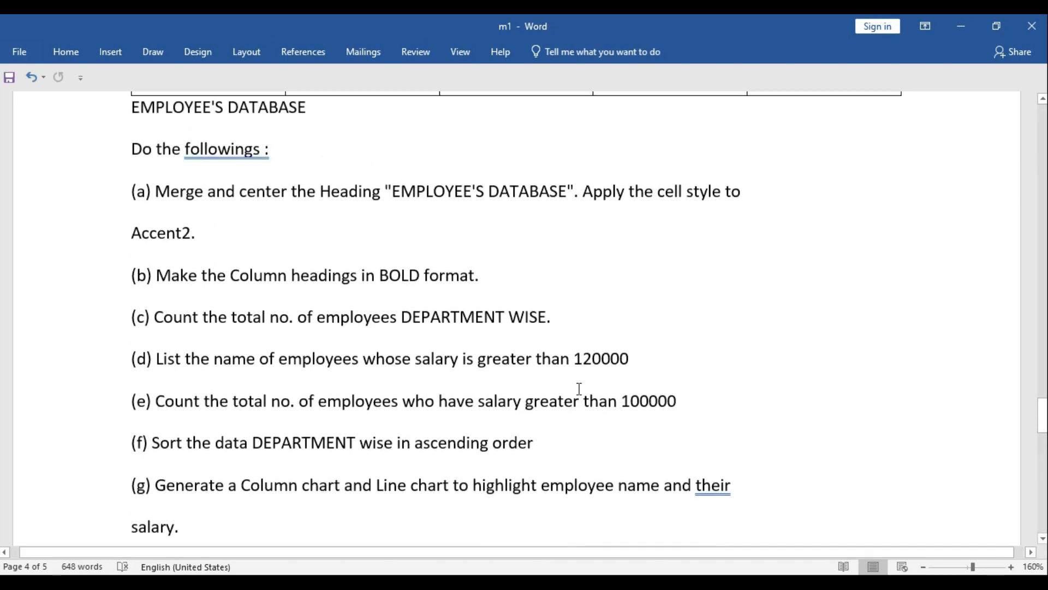